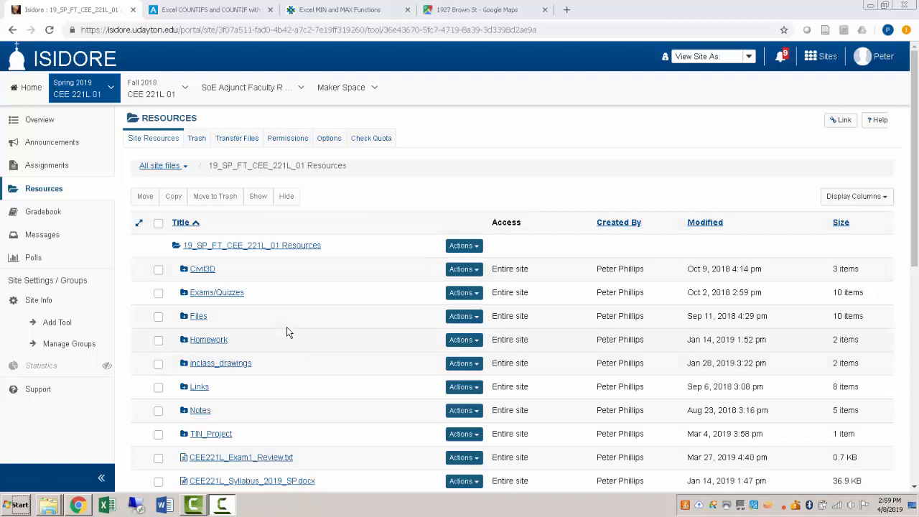
Save log_2015_05_19.log from the course site's resources into C:\CEE221L\bike_website as log_2015_05_19 (1).log.
{"action": "scroll", "coordinate": [425, 207], "scroll_direction": "down", "scroll_amount": 3}
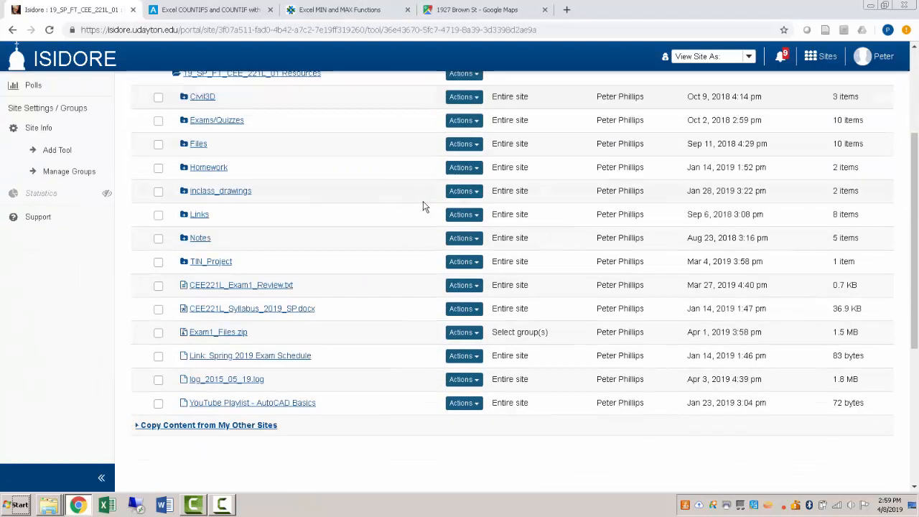
{"action": "right_click", "coordinate": [234, 386]}
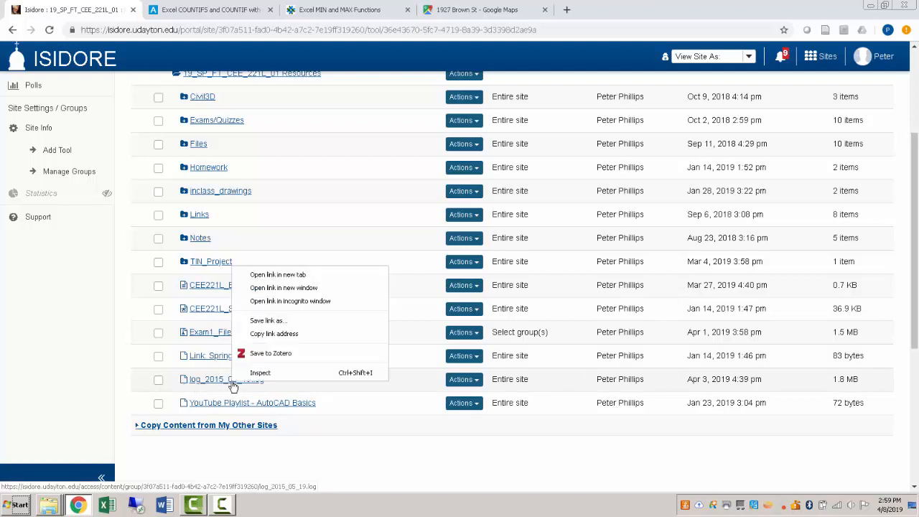
{"action": "left_click", "coordinate": [275, 322]}
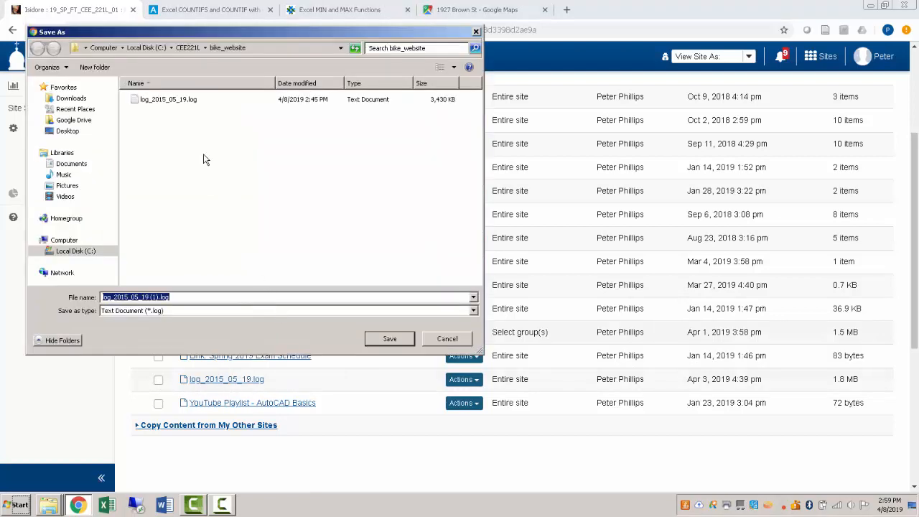
{"action": "left_click", "coordinate": [188, 50]}
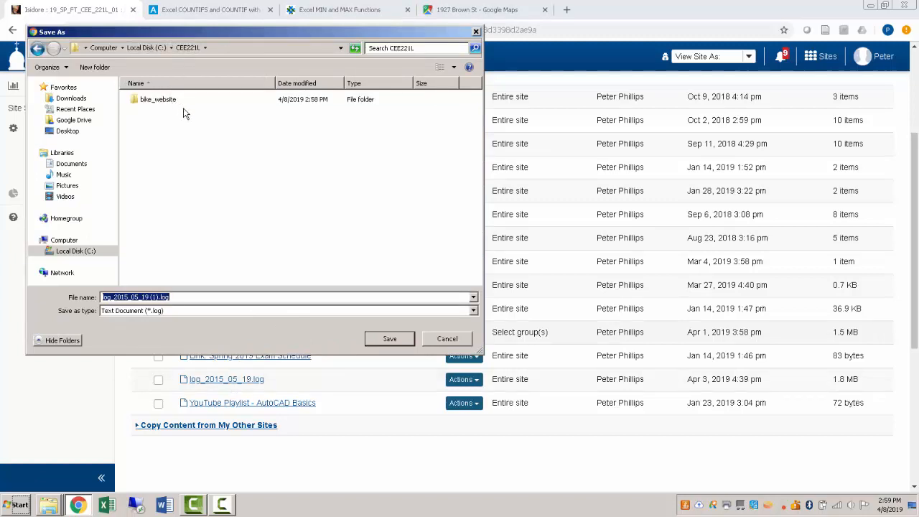
{"action": "double_click", "coordinate": [162, 102]}
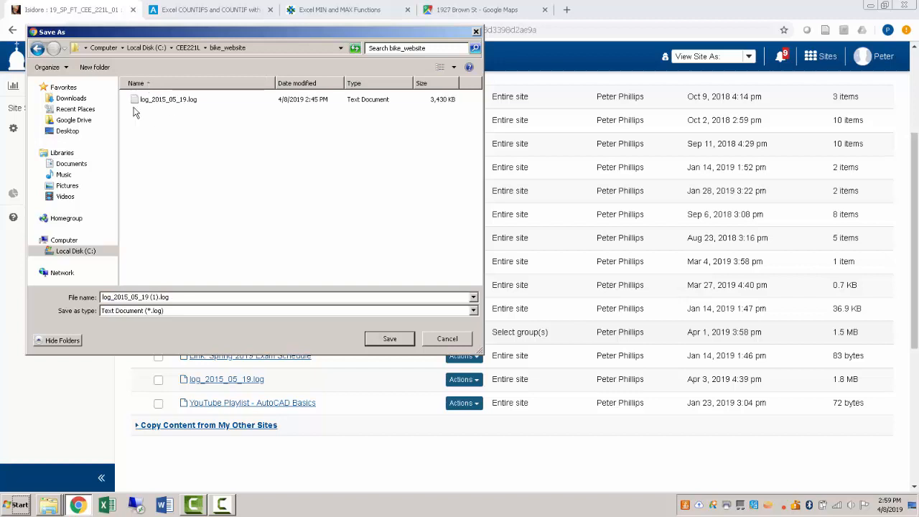
{"action": "left_click", "coordinate": [389, 339]}
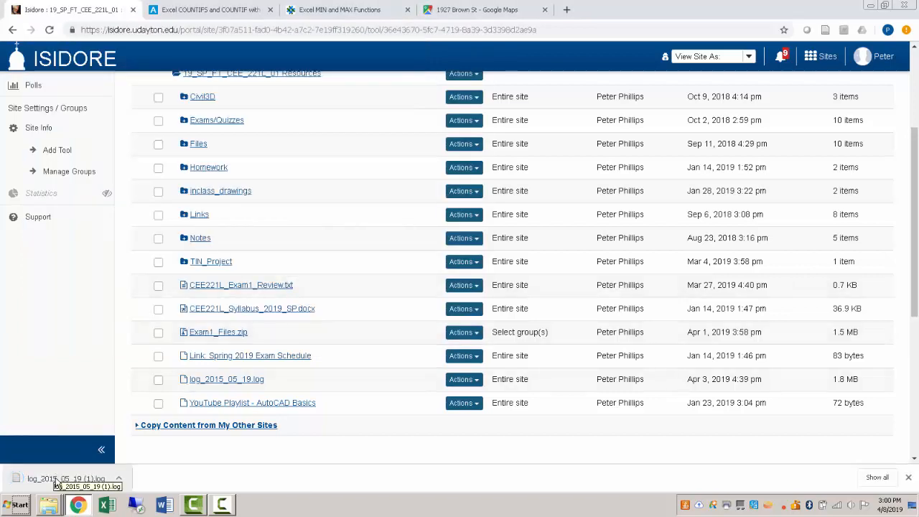
Show the downloaded file in its folder and delete the duplicate log_2015_05_19 (1).log.
{"action": "right_click", "coordinate": [60, 479]}
{"action": "left_click", "coordinate": [83, 453]}
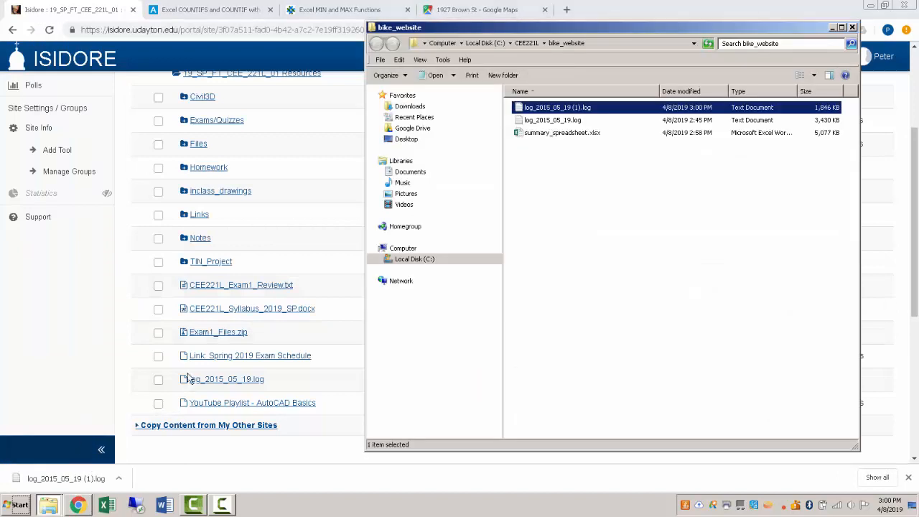
{"action": "key", "text": "Delete"}
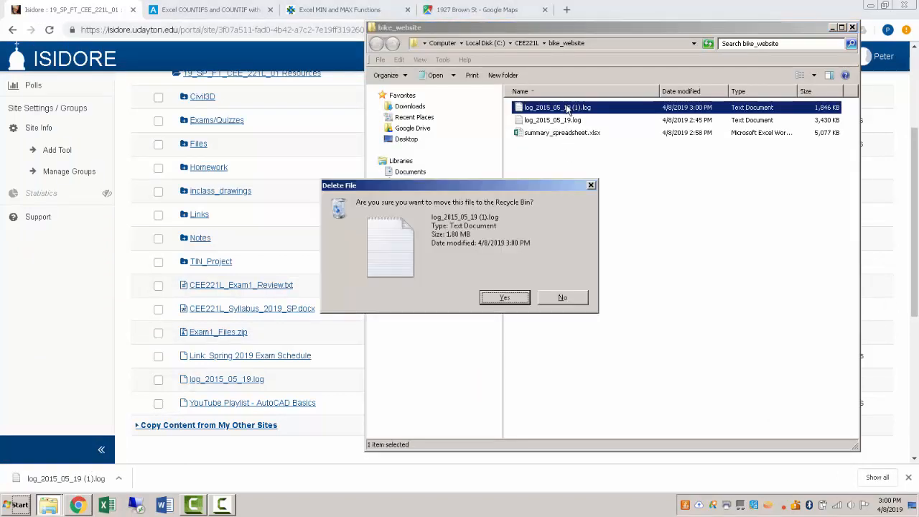
{"action": "left_click", "coordinate": [502, 303]}
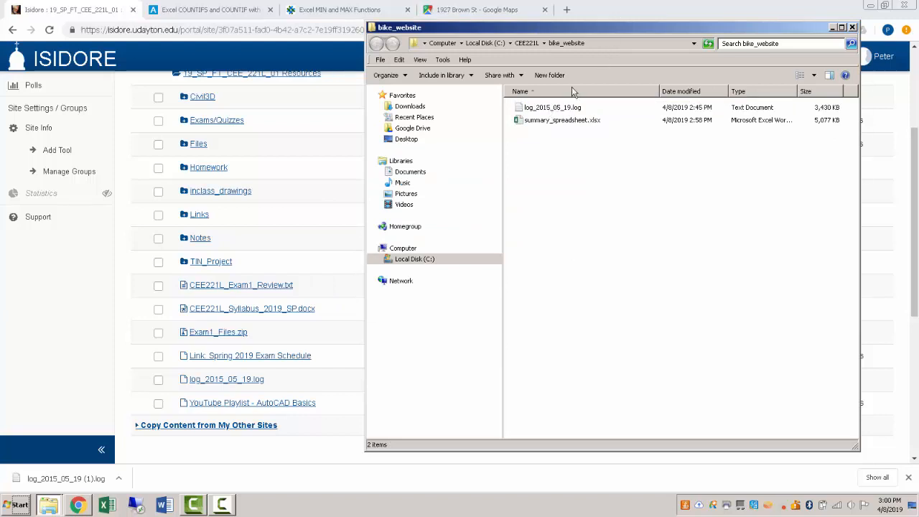
{"action": "left_click", "coordinate": [608, 17]}
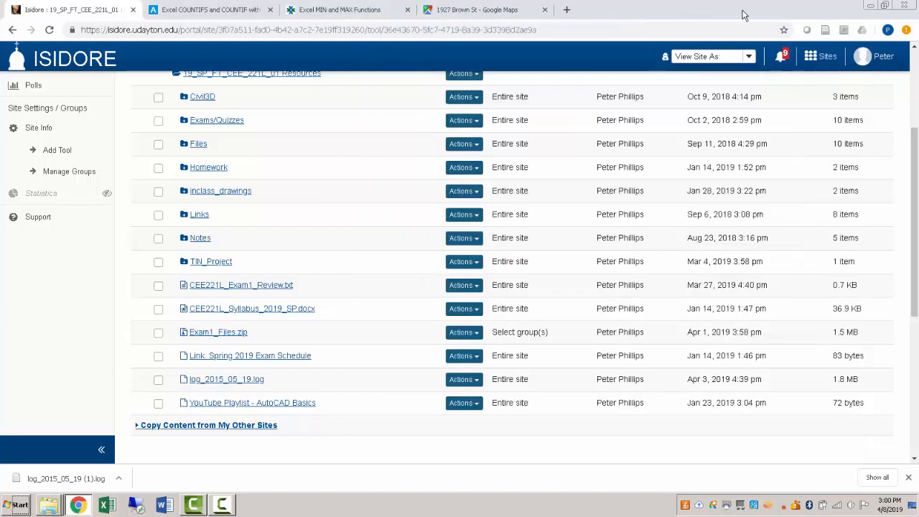
{"action": "left_click", "coordinate": [870, 6]}
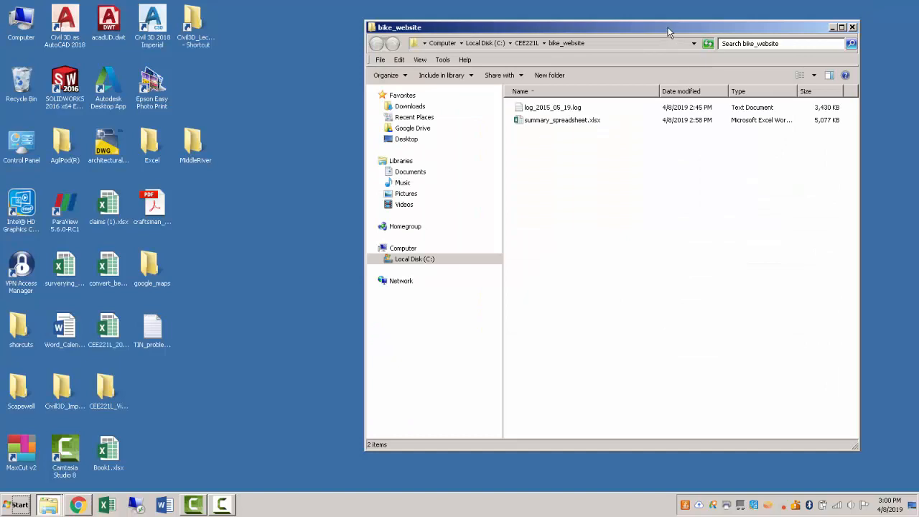
{"action": "left_click_drag", "start_coordinate": [668, 33], "coordinate": [687, 30]}
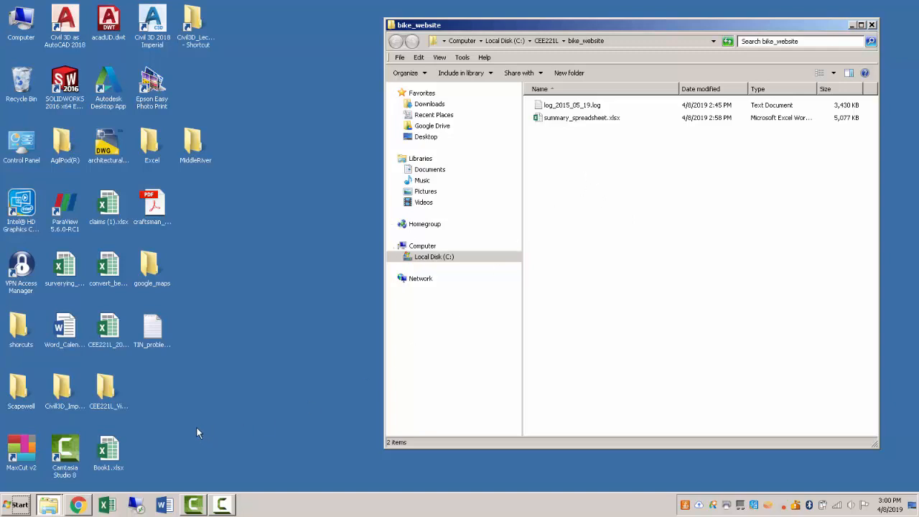
Switch to Excel and browse to C:\CEE221L\bike_website for a file to open.
{"action": "left_click", "coordinate": [107, 504]}
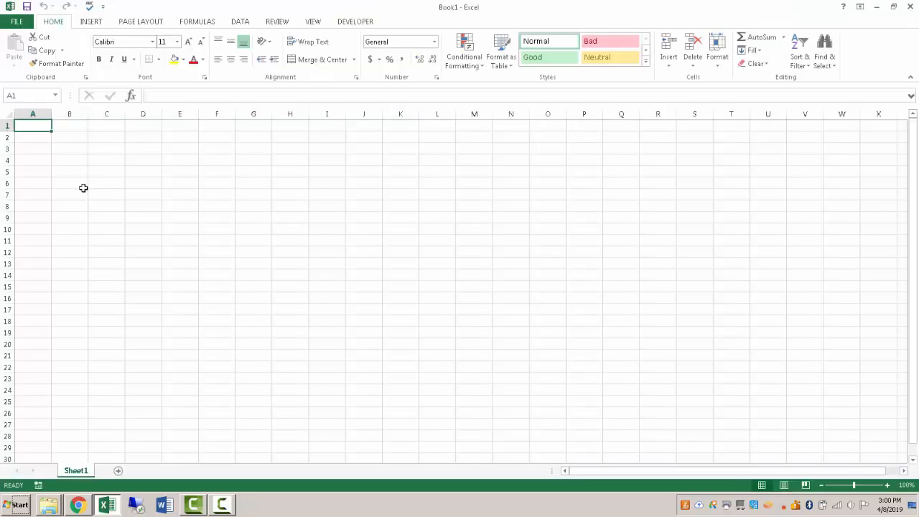
{"action": "left_click", "coordinate": [17, 21]}
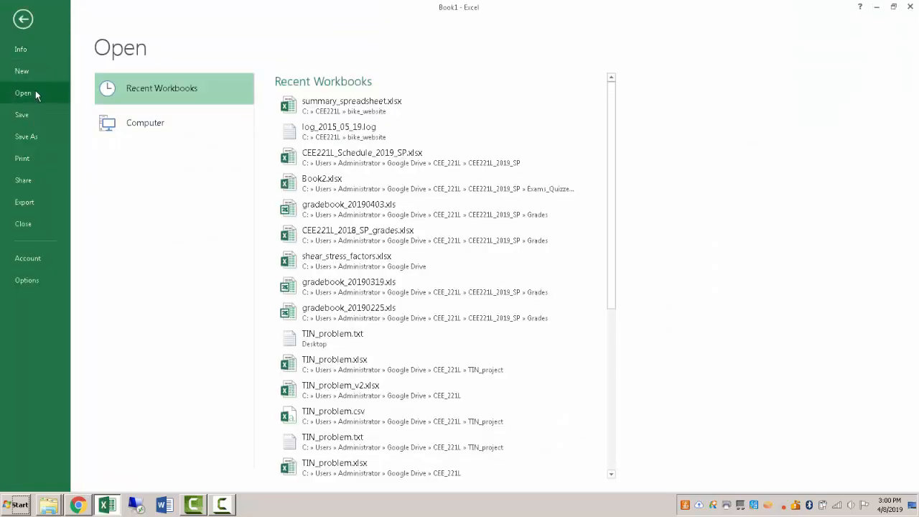
{"action": "left_click", "coordinate": [144, 124]}
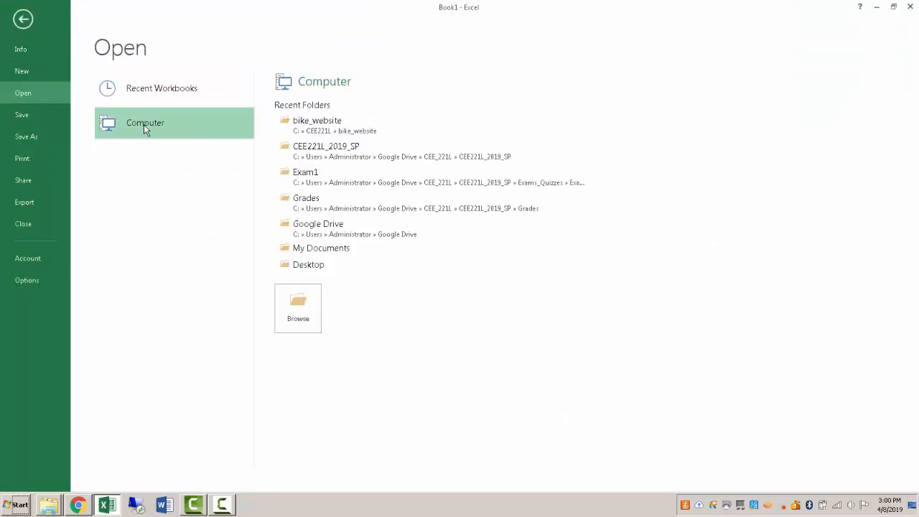
{"action": "left_click", "coordinate": [291, 300]}
{"action": "left_click", "coordinate": [120, 270]}
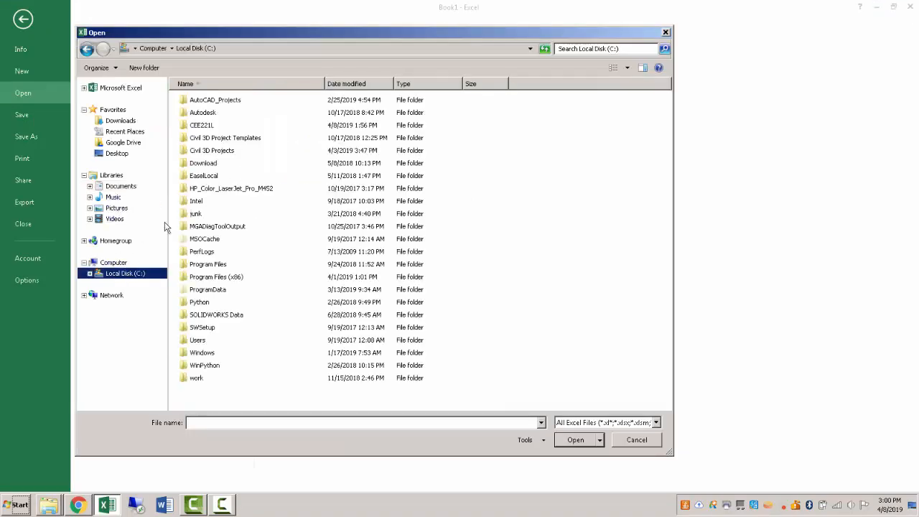
{"action": "double_click", "coordinate": [201, 123]}
{"action": "double_click", "coordinate": [209, 101]}
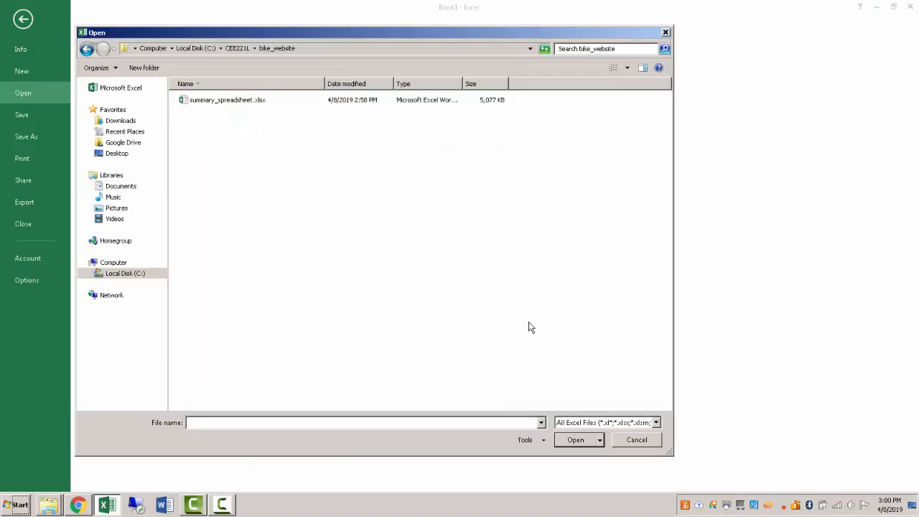
List all file types and try to import the existing log_2015_05_19.log as delimited text.
{"action": "left_click", "coordinate": [581, 423]}
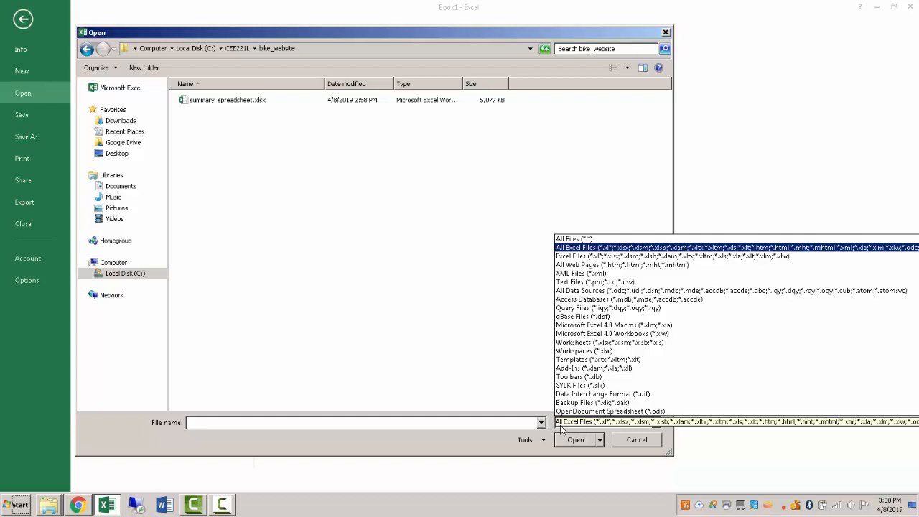
{"action": "left_click", "coordinate": [566, 239]}
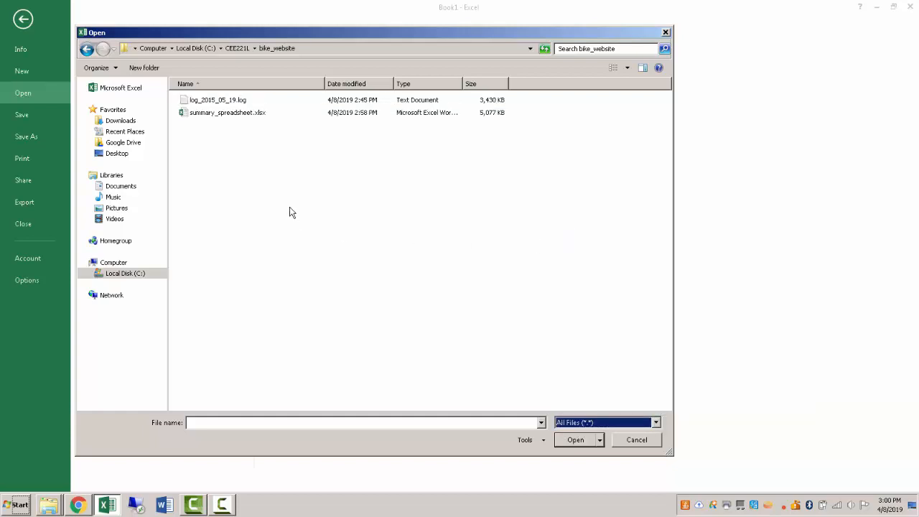
{"action": "left_click", "coordinate": [225, 102]}
{"action": "left_click", "coordinate": [570, 440]}
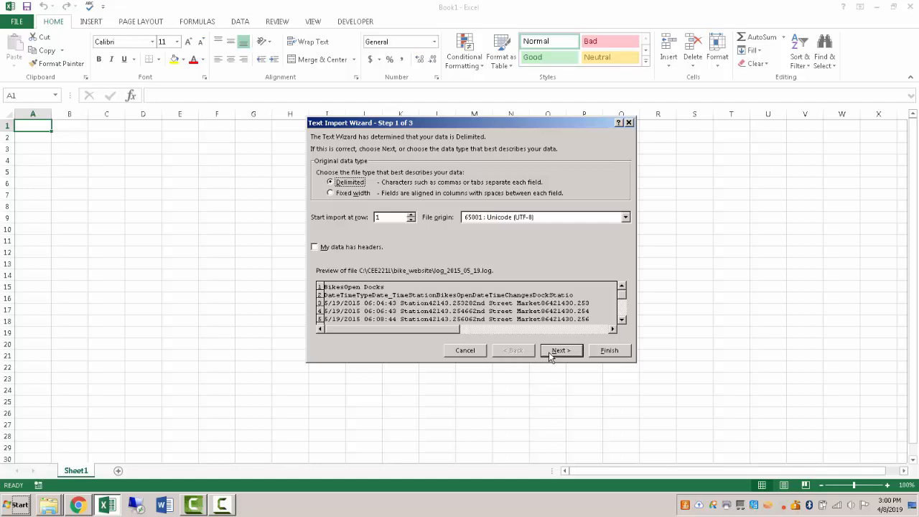
{"action": "left_click", "coordinate": [353, 194]}
{"action": "left_click", "coordinate": [351, 183]}
{"action": "left_click", "coordinate": [629, 123]}
{"action": "left_click", "coordinate": [876, 6]}
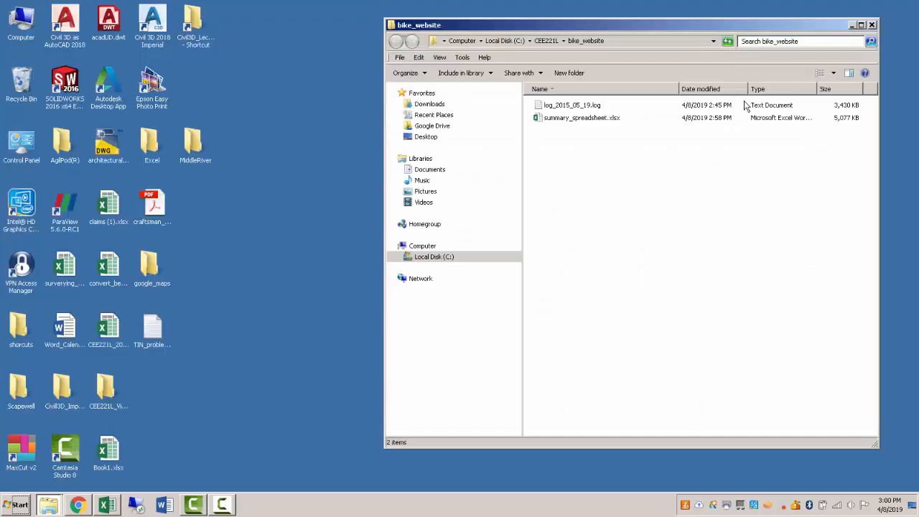
Delete the old log_2015_05_19.log from the bike_website folder.
{"action": "left_click", "coordinate": [571, 105]}
{"action": "key", "text": "Delete"}
{"action": "key", "text": "Return"}
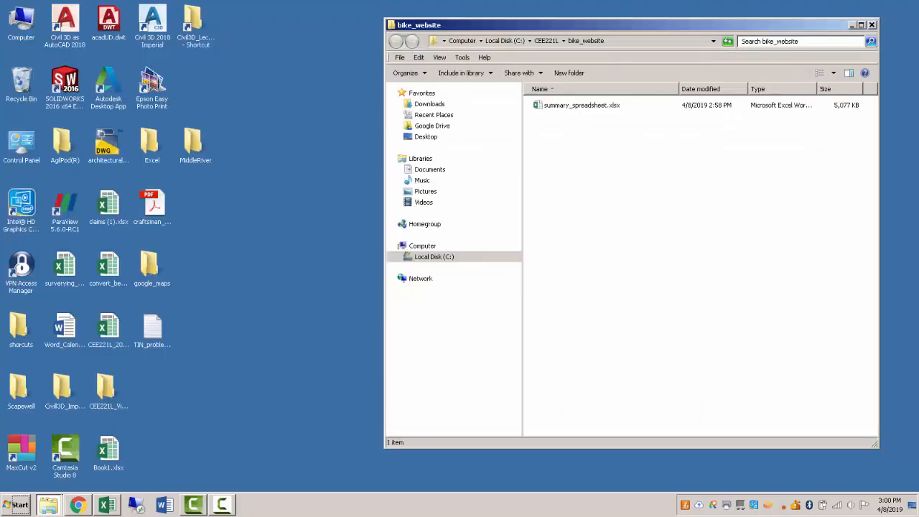
Switch to Chrome and download a fresh log_2015_05_19.log from the course resources into the bike_website folder.
{"action": "left_click", "coordinate": [78, 504]}
{"action": "right_click", "coordinate": [218, 379]}
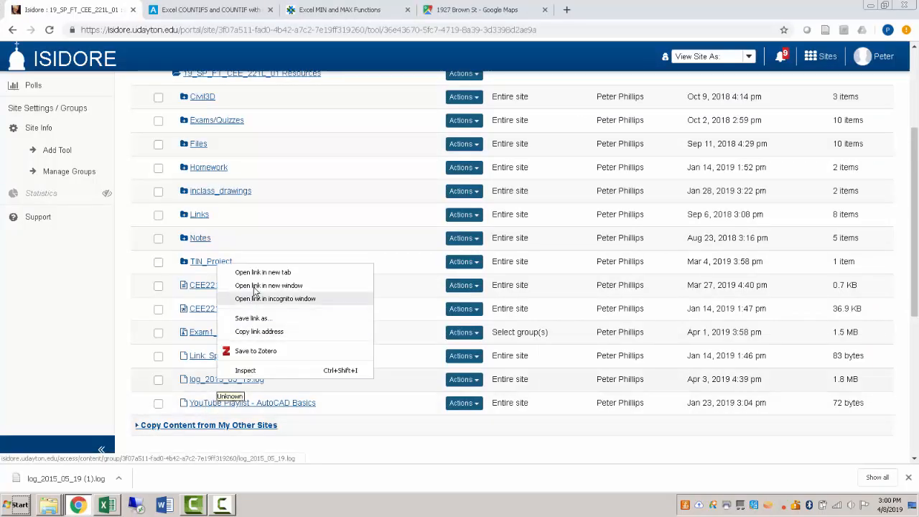
{"action": "left_click", "coordinate": [252, 318]}
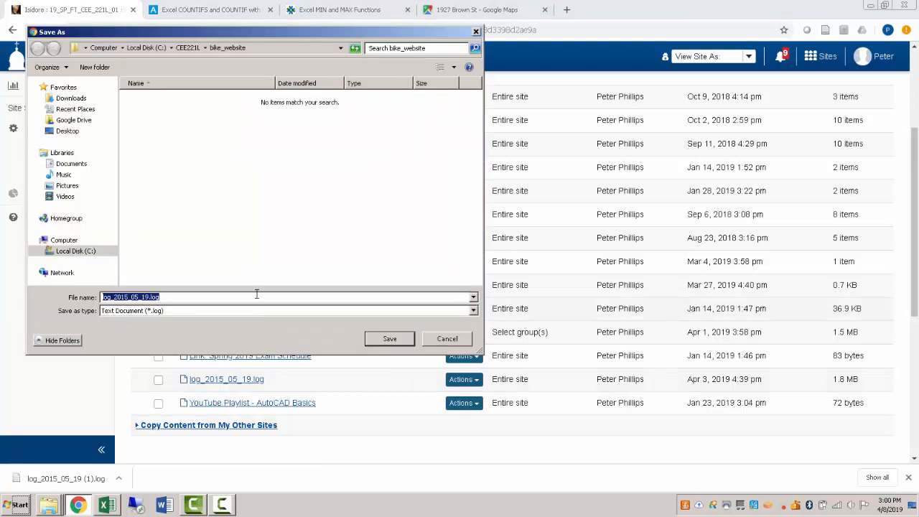
{"action": "left_click", "coordinate": [389, 338]}
{"action": "left_click", "coordinate": [870, 5]}
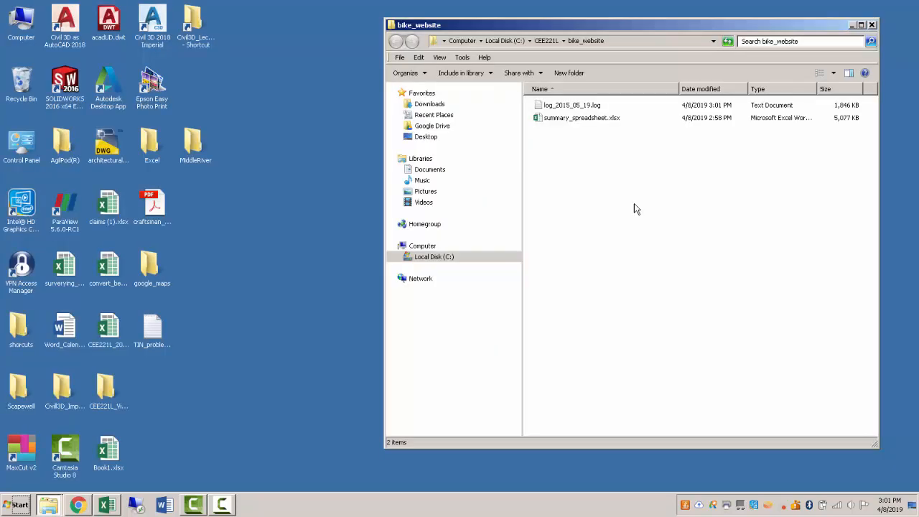
Switch to Excel and open log_2015_05_19.log from C:\CEE221L\bike_website for text import.
{"action": "left_click", "coordinate": [107, 505]}
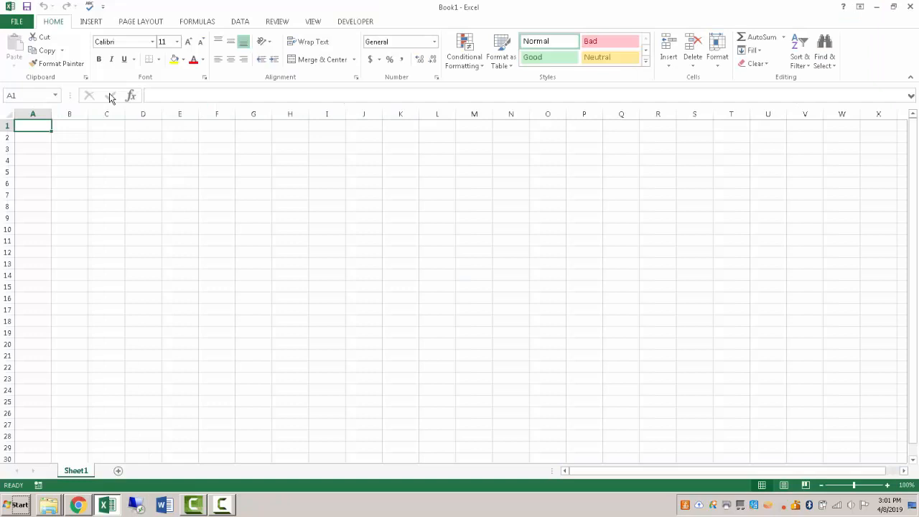
{"action": "left_click", "coordinate": [16, 21]}
{"action": "left_click", "coordinate": [183, 132]}
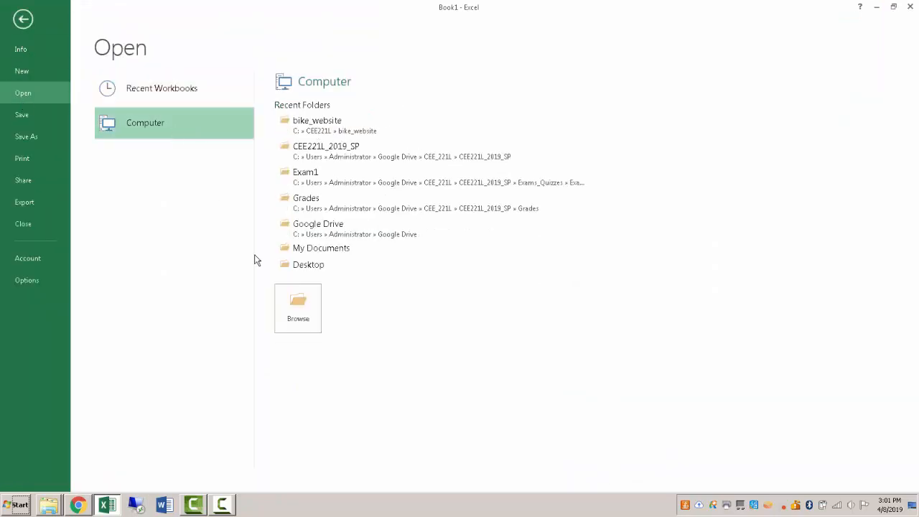
{"action": "left_click", "coordinate": [299, 307]}
{"action": "double_click", "coordinate": [195, 205]}
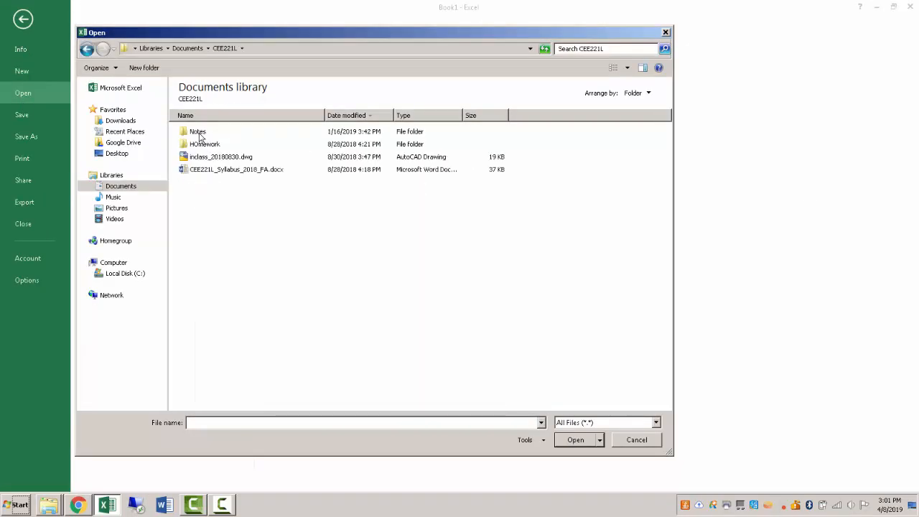
{"action": "left_click", "coordinate": [199, 48]}
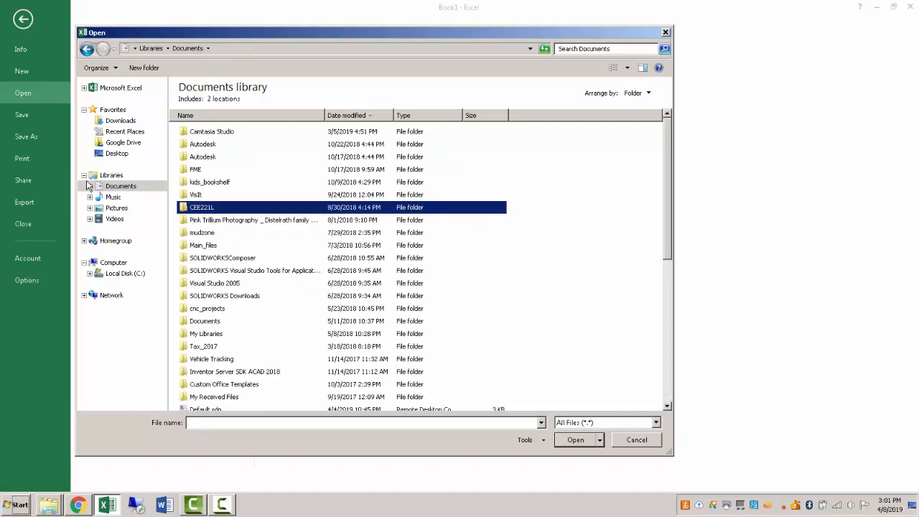
{"action": "left_click", "coordinate": [124, 276]}
{"action": "double_click", "coordinate": [202, 126]}
{"action": "left_click", "coordinate": [204, 108]}
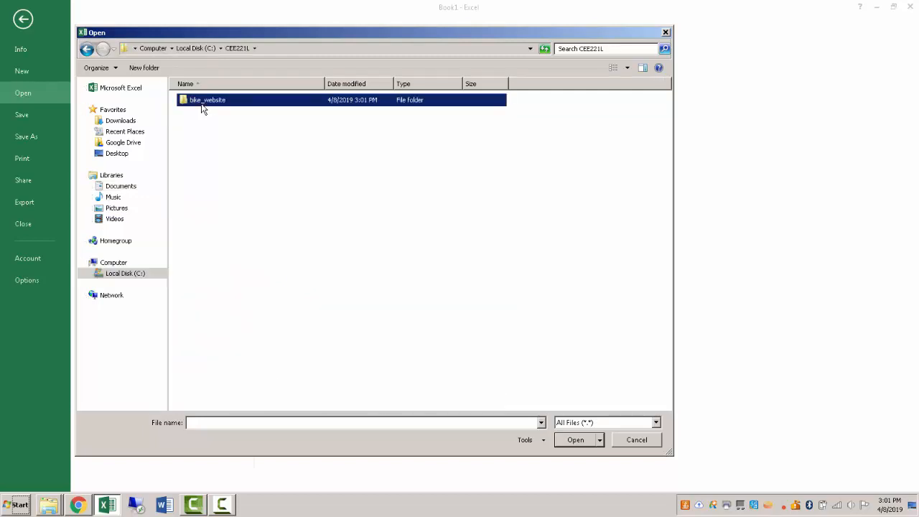
{"action": "double_click", "coordinate": [203, 107]}
{"action": "left_click", "coordinate": [204, 101]}
{"action": "left_click", "coordinate": [575, 439]}
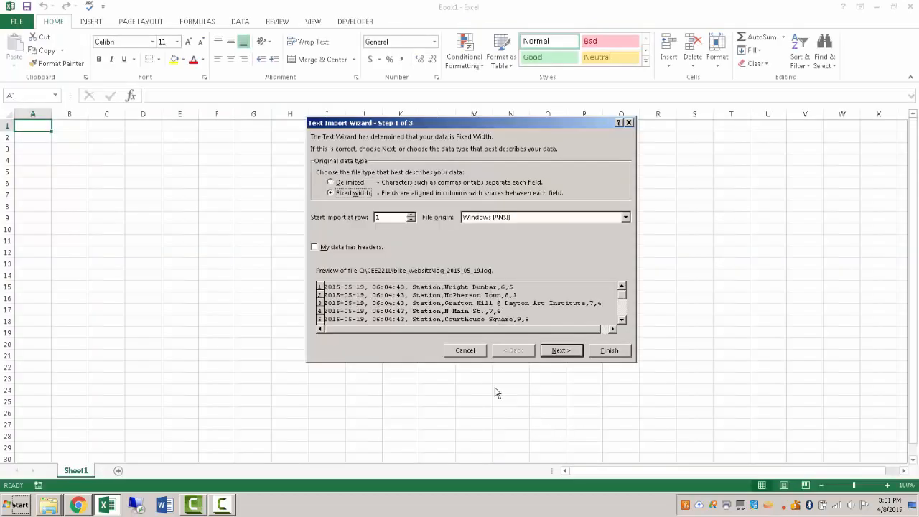
Import the log as delimited text, adding Comma as a delimiter alongside Tab.
{"action": "left_click", "coordinate": [331, 184]}
{"action": "left_click", "coordinate": [559, 351]}
{"action": "left_click", "coordinate": [334, 193]}
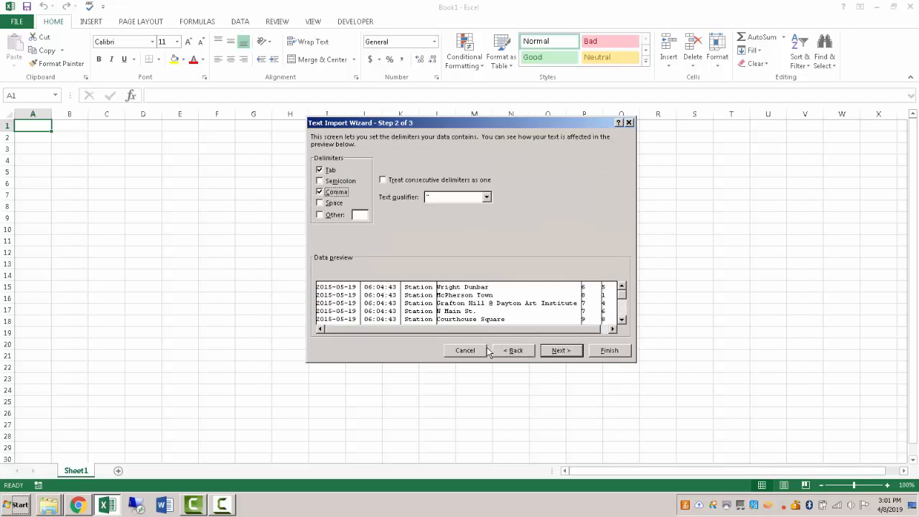
{"action": "left_click", "coordinate": [606, 352]}
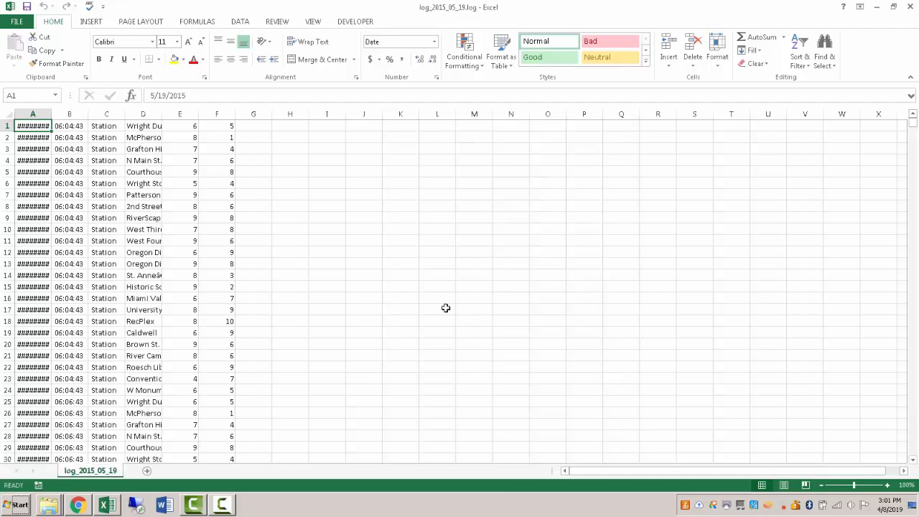
Fit the width of column A to its dates and select cell A2.
{"action": "double_click", "coordinate": [53, 115]}
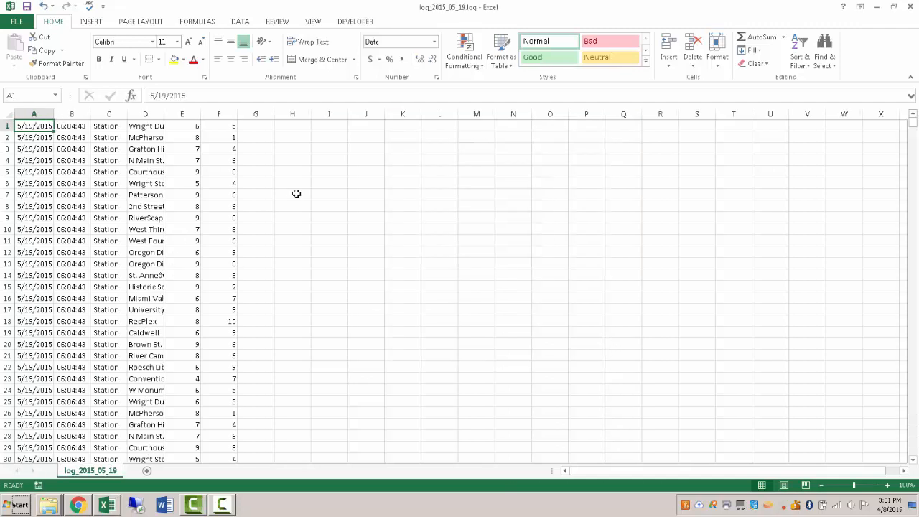
{"action": "left_click", "coordinate": [35, 135]}
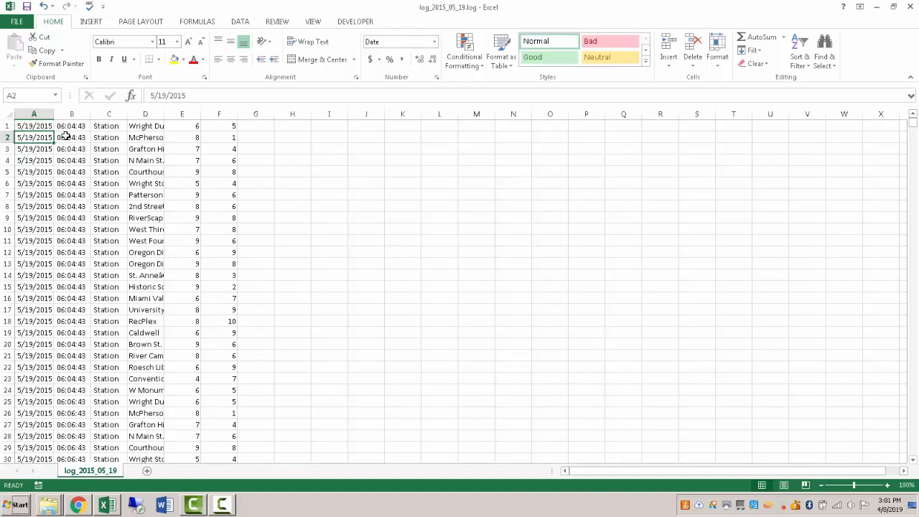
Examine the row 2 entries across columns B to F.
{"action": "left_click", "coordinate": [64, 137]}
{"action": "left_click", "coordinate": [97, 135]}
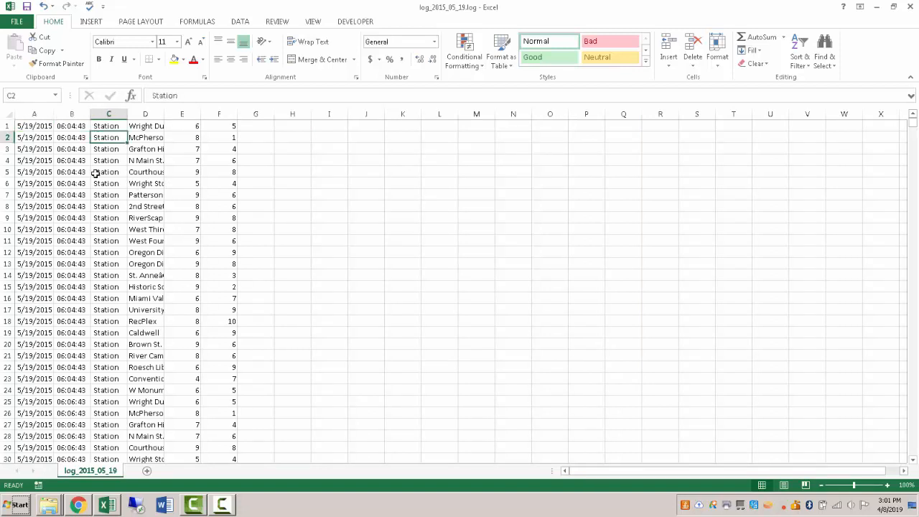
{"action": "left_click", "coordinate": [150, 138]}
{"action": "left_click", "coordinate": [191, 136]}
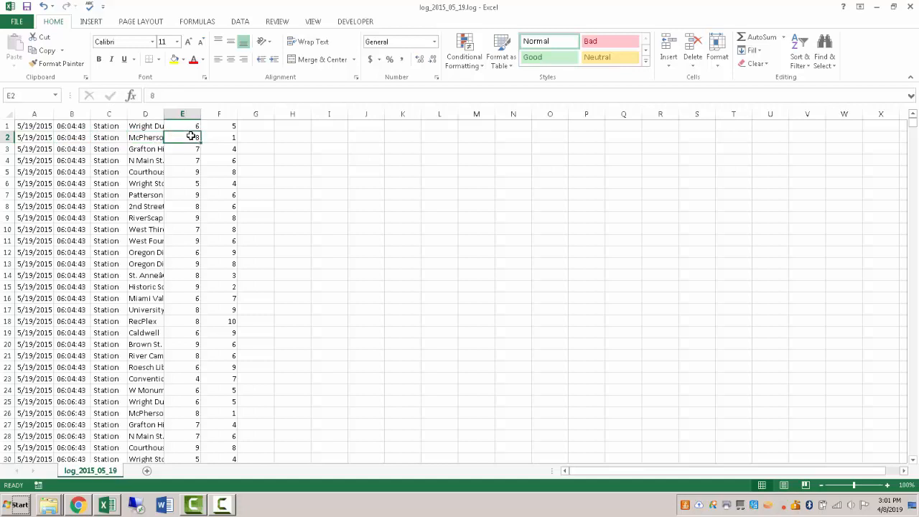
{"action": "left_click", "coordinate": [225, 137]}
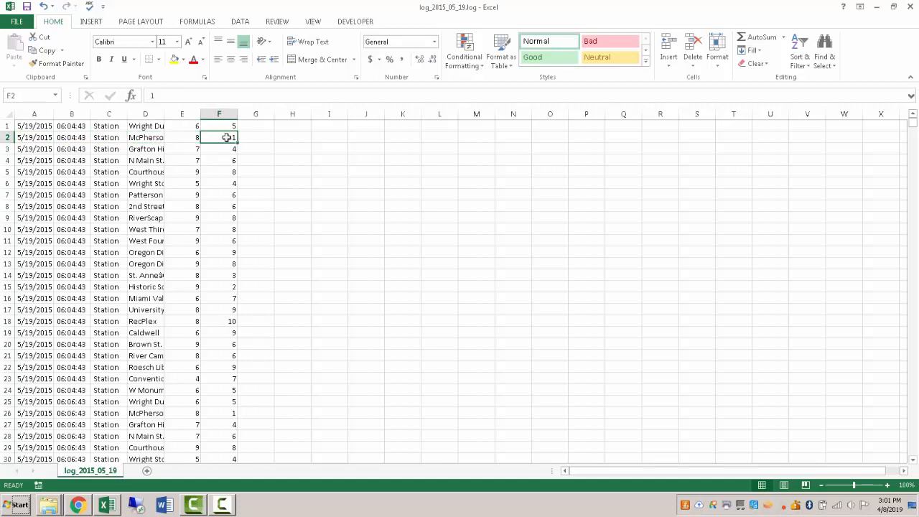
Insert 25 blank rows above the imported data, at rows 1 to 25.
{"action": "left_click", "coordinate": [7, 126]}
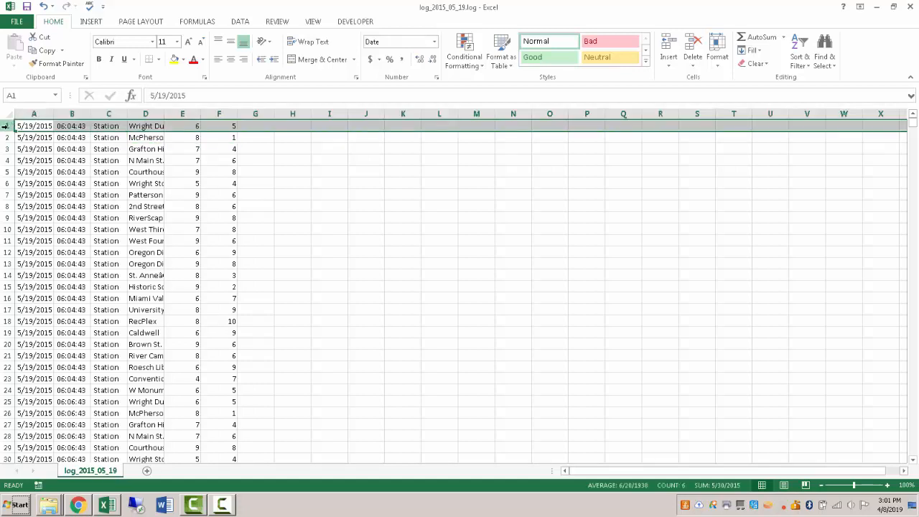
{"action": "left_click", "coordinate": [8, 401], "text": "shift"}
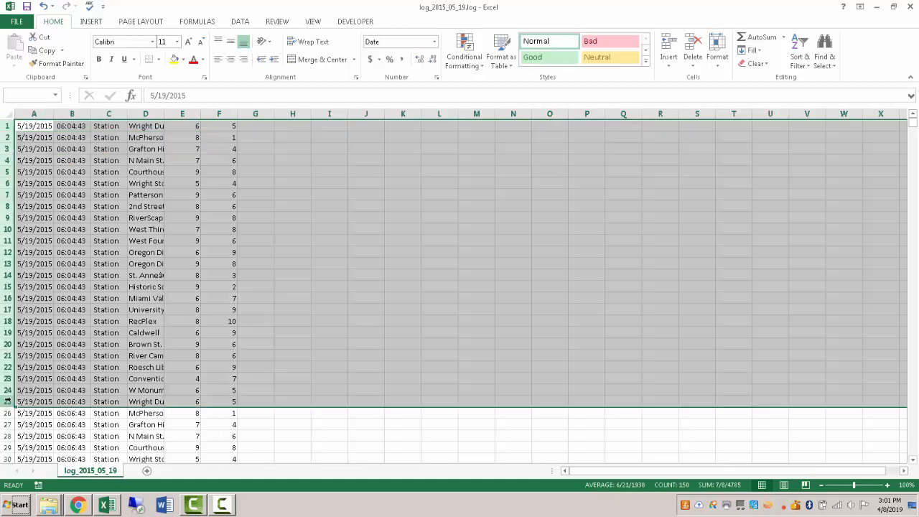
{"action": "right_click", "coordinate": [8, 401]}
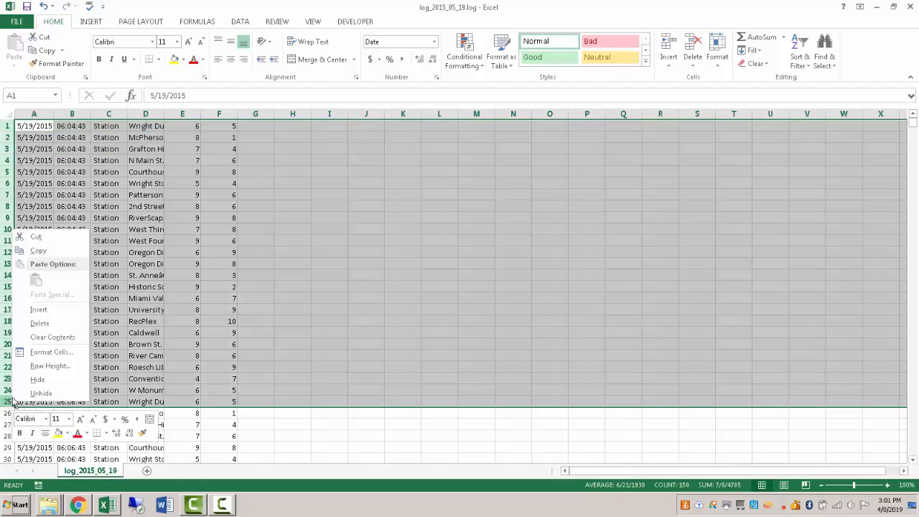
{"action": "left_click", "coordinate": [44, 314]}
{"action": "left_click", "coordinate": [44, 312]}
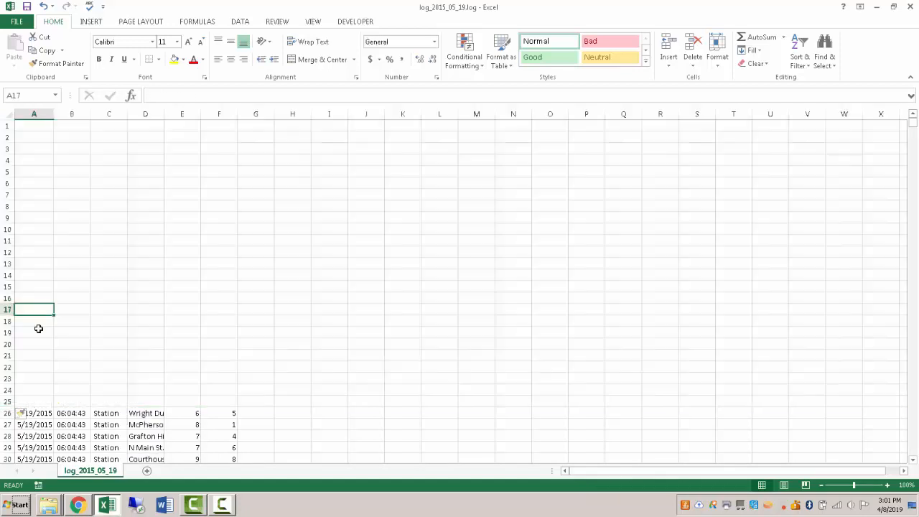
Enter the column headers Date, Time, Event, Station, Bikes and Docks in cells A25 to F25.
{"action": "left_click", "coordinate": [28, 399]}
{"action": "type", "text": "Date"}
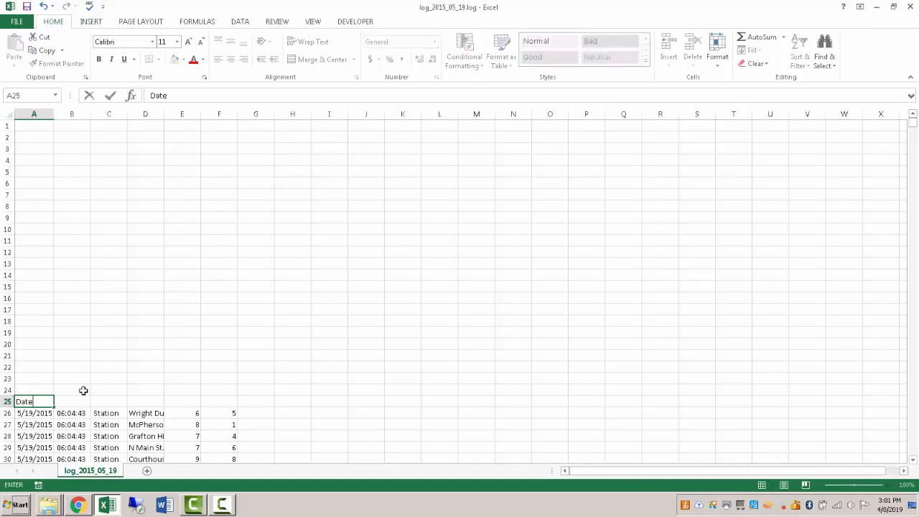
{"action": "key", "text": "Tab"}
{"action": "type", "text": "Time"}
{"action": "key", "text": "Tab"}
{"action": "type", "text": "Eve"}
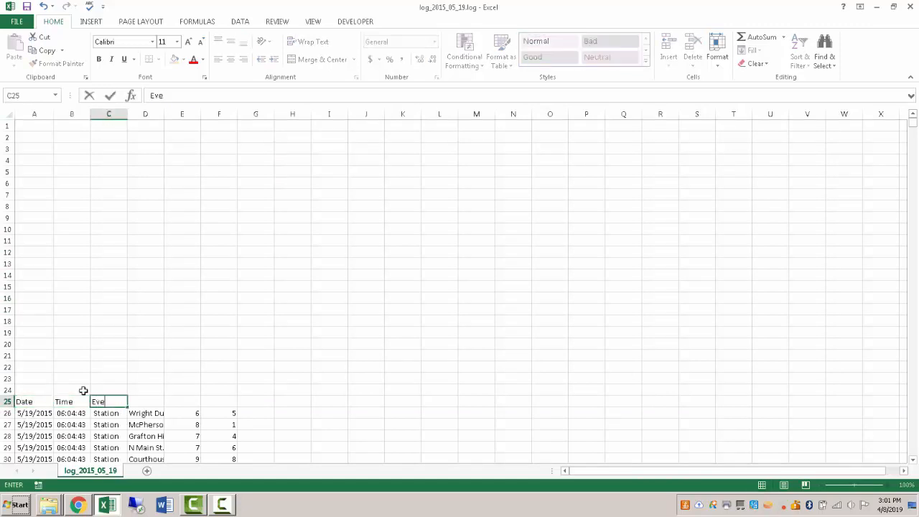
{"action": "type", "text": "nt"}
{"action": "key", "text": "Tab"}
{"action": "type", "text": "Station"}
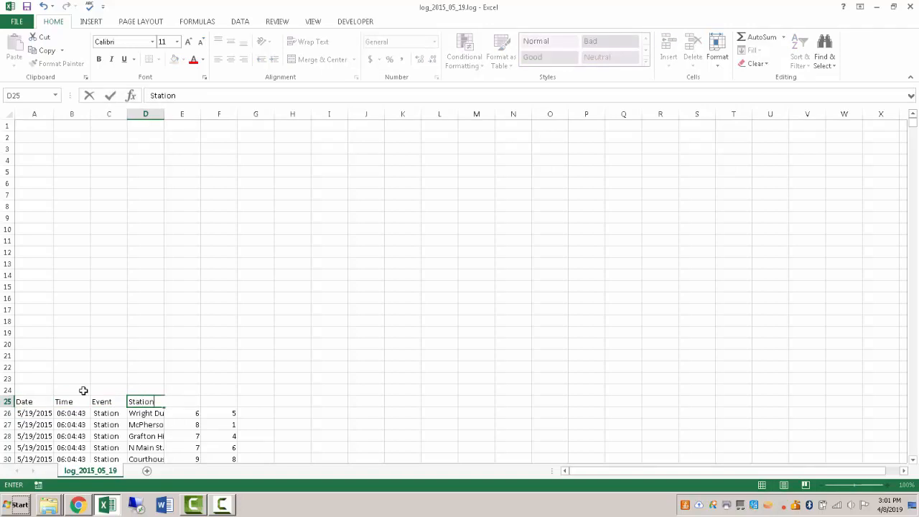
{"action": "key", "text": "Tab"}
{"action": "type", "text": "Bikes"}
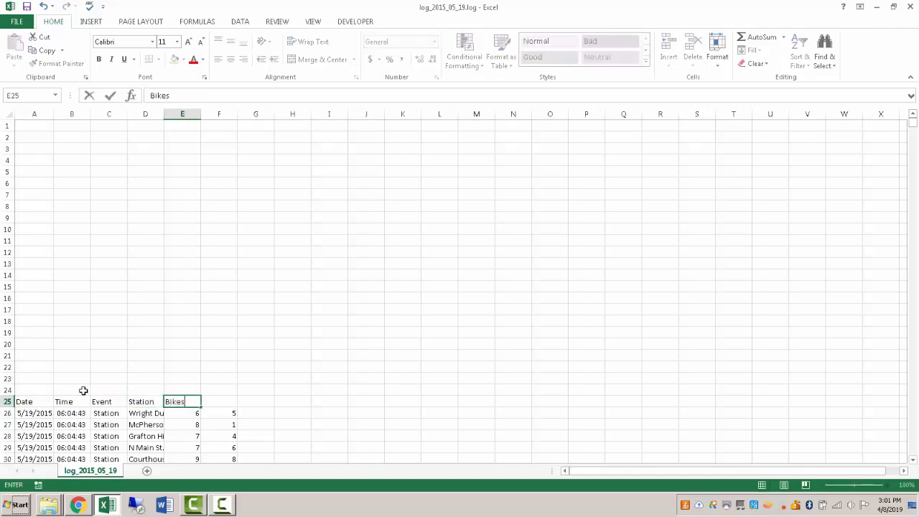
{"action": "key", "text": "Tab"}
{"action": "type", "text": "Oocks"}
{"action": "key", "text": "Return"}
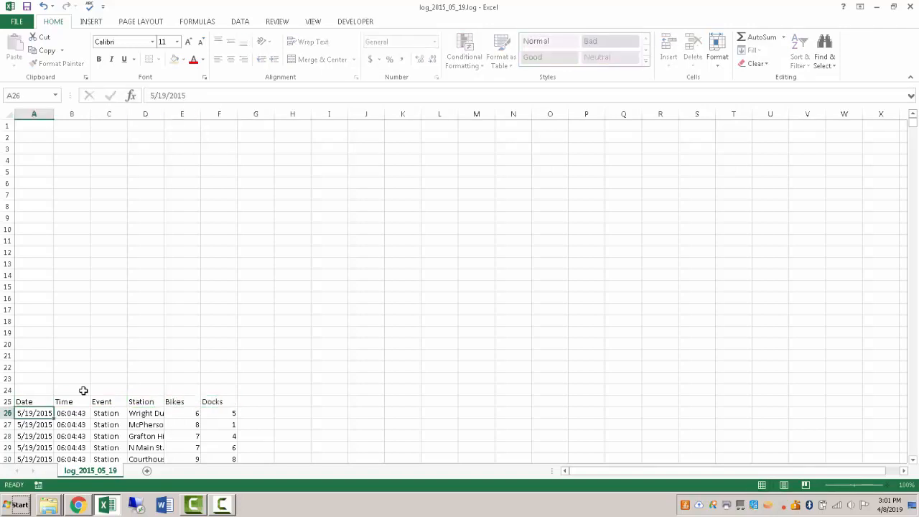
Enter the header Time in cell H25 for a converted time column.
{"action": "scroll", "coordinate": [94, 321], "scroll_direction": "down", "scroll_amount": 1}
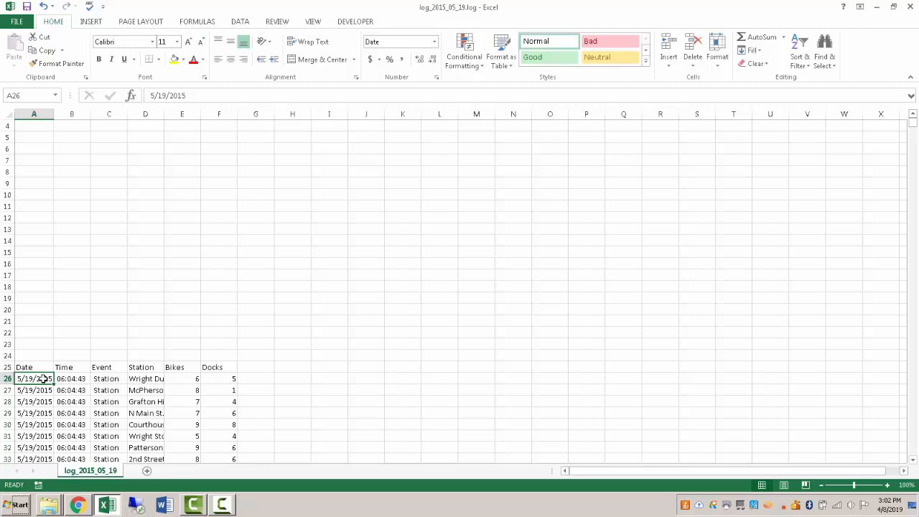
{"action": "left_click", "coordinate": [69, 379]}
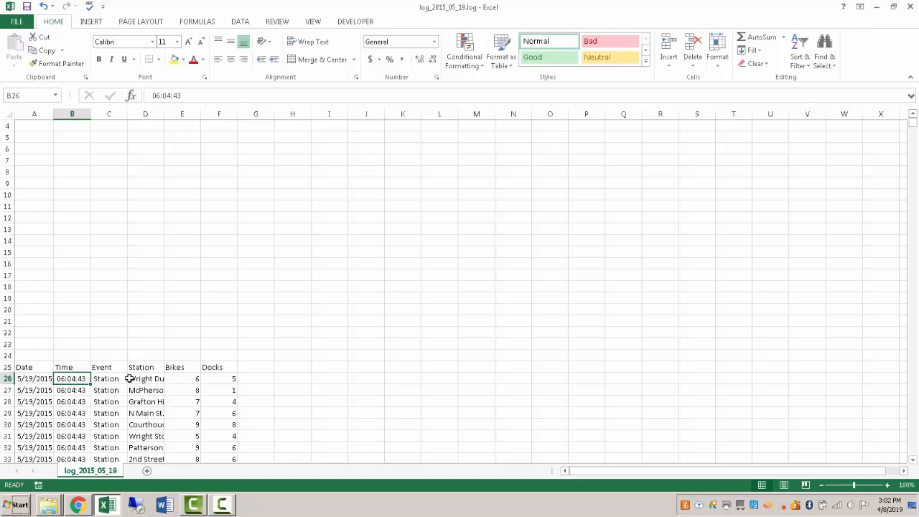
{"action": "scroll", "coordinate": [136, 352], "scroll_direction": "down", "scroll_amount": 1}
{"action": "left_click", "coordinate": [292, 331]}
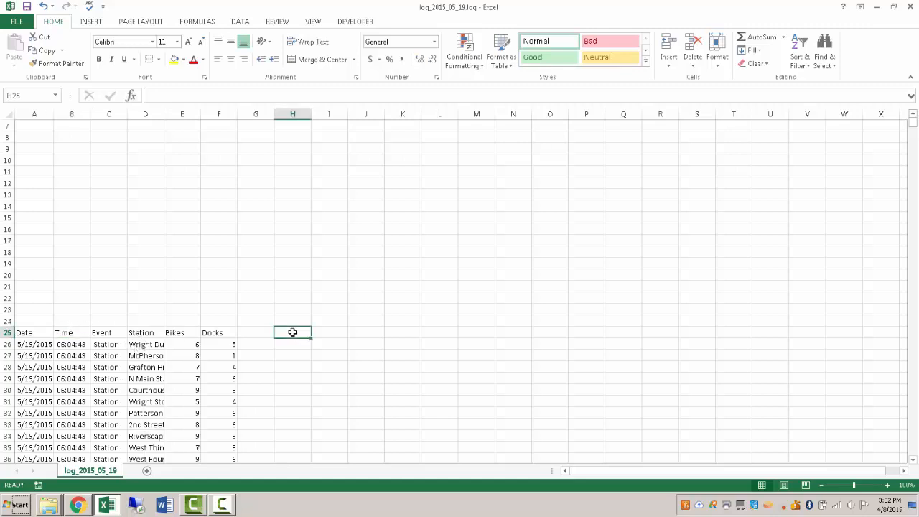
{"action": "type", "text": "Time"}
{"action": "key", "text": "Return"}
{"action": "type", "text": "="}
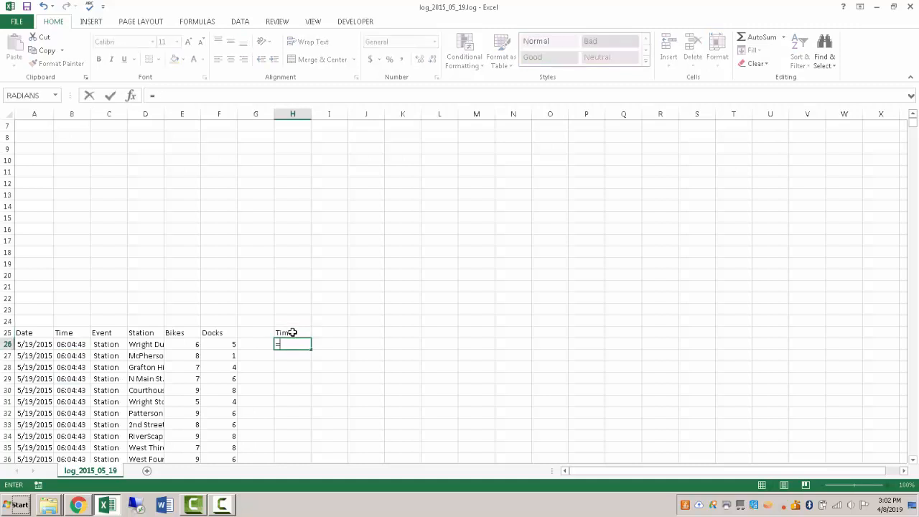
{"action": "type", "text": "val"}
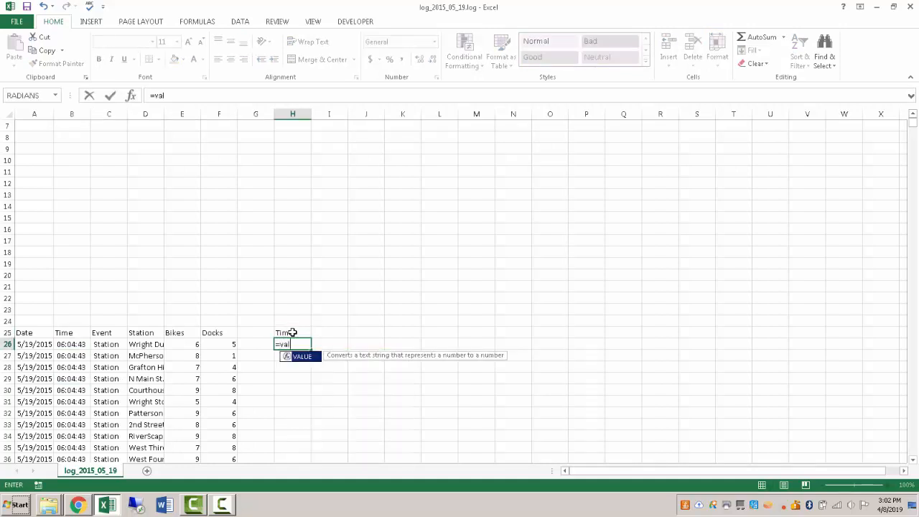
{"action": "key", "text": "Tab"}
{"action": "key", "text": "Escape"}
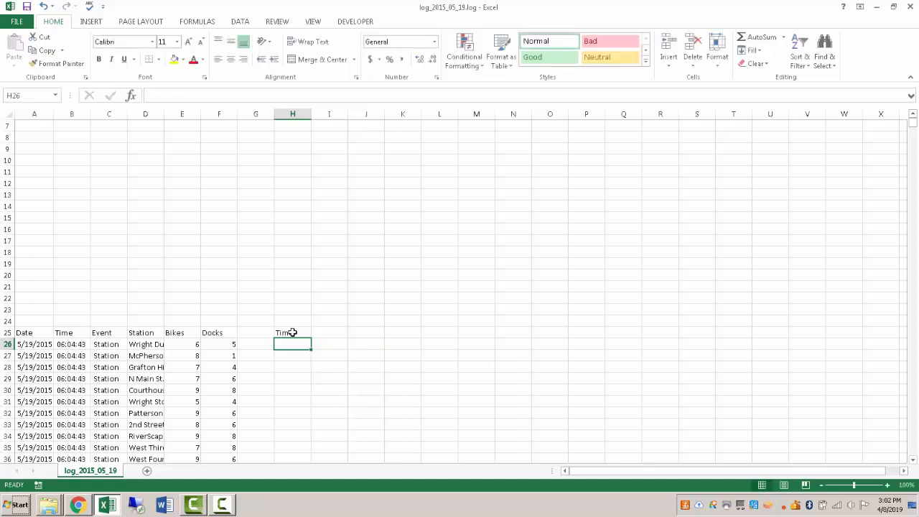
Convert the first row's time text to a number in H26 with the formula =VALUE(TRIM(B26)).
{"action": "scroll", "coordinate": [182, 358], "scroll_direction": "up", "scroll_amount": 4}
{"action": "scroll", "coordinate": [464, 335], "scroll_direction": "down", "scroll_amount": 1}
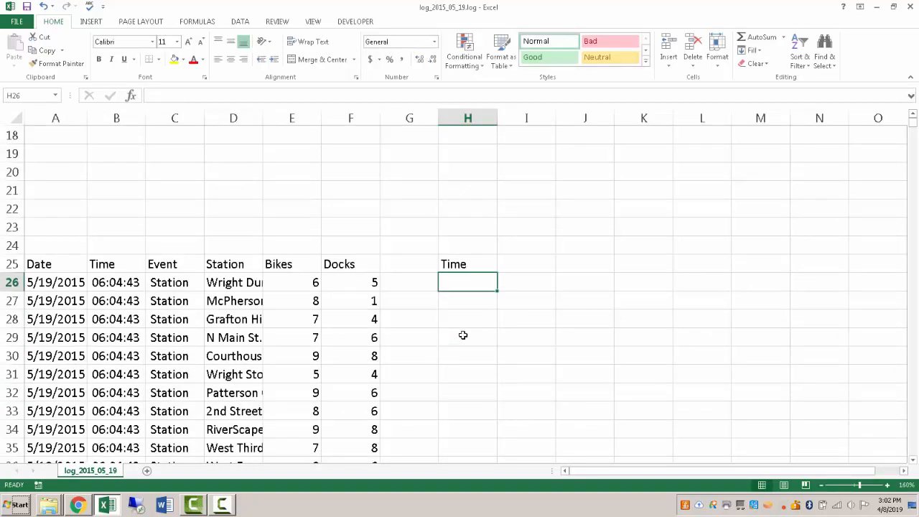
{"action": "type", "text": "=val"}
{"action": "key", "text": "Tab"}
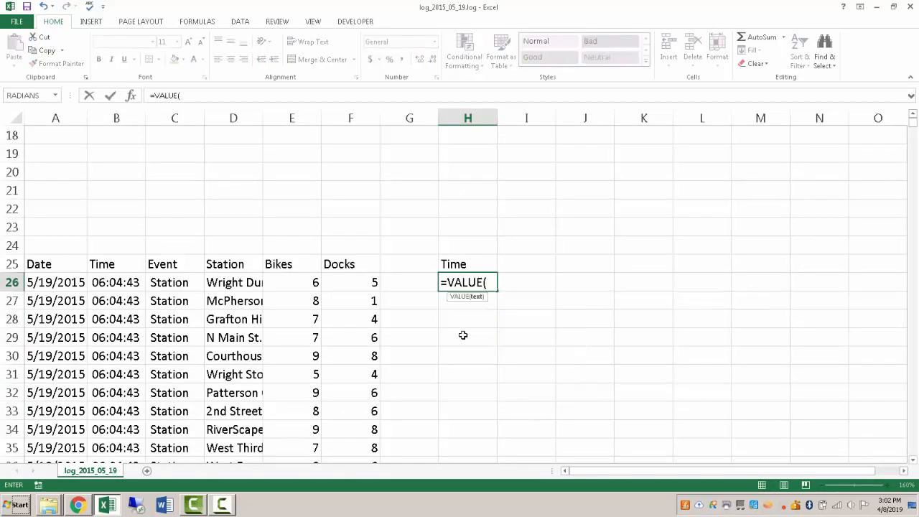
{"action": "type", "text": "trim("}
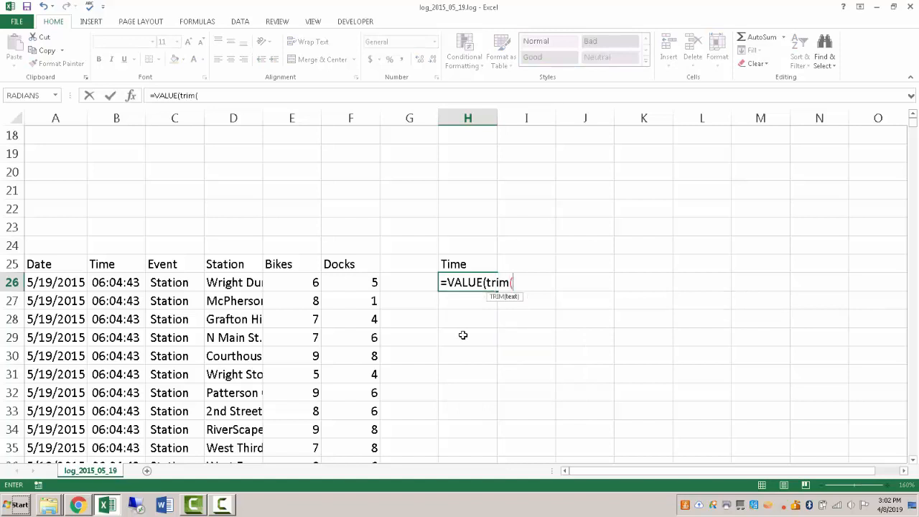
{"action": "left_click", "coordinate": [105, 283]}
{"action": "type", "text": "))"}
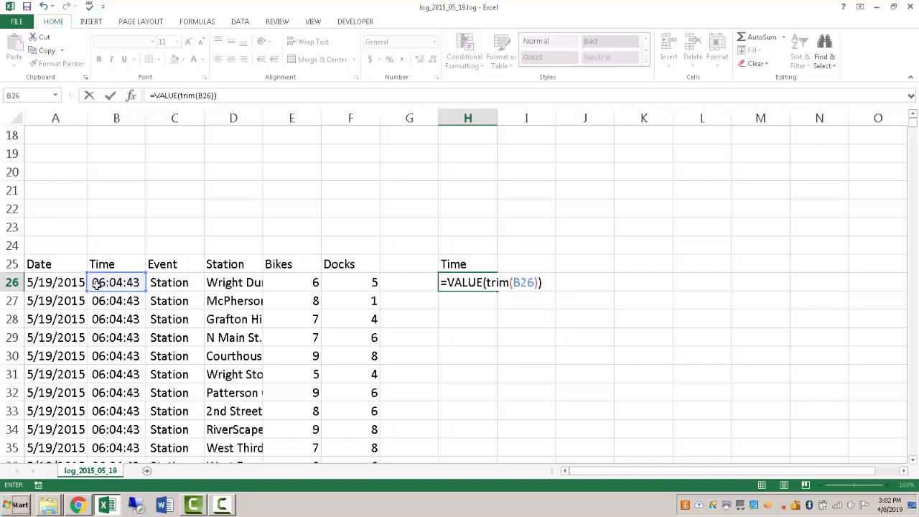
{"action": "key", "text": "Return"}
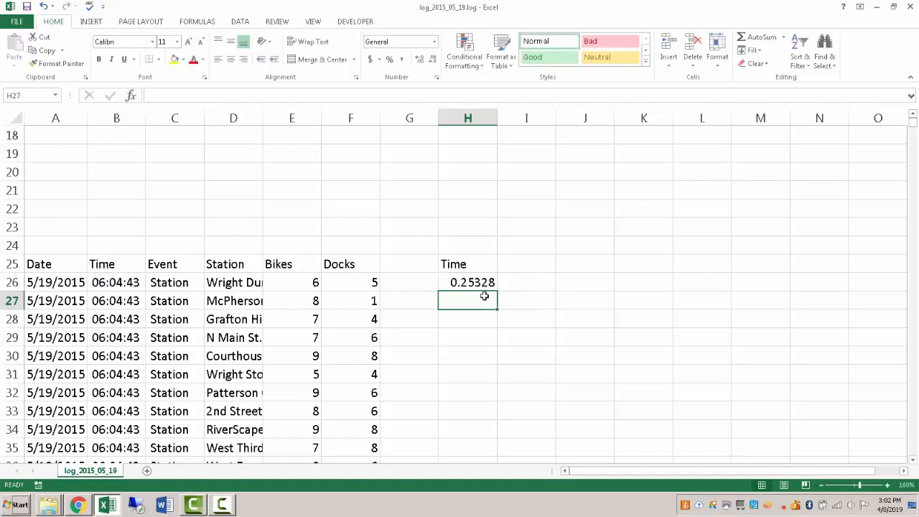
Copy the H26 time conversion formula down column H through the last data row, 36433.
{"action": "key", "text": "Up"}
{"action": "key", "text": "ctrl+c"}
{"action": "key", "text": "Left"}
{"action": "key", "text": "Left"}
{"action": "key", "text": "ctrl+Down"}
{"action": "key", "text": "Right"}
{"action": "key", "text": "Right"}
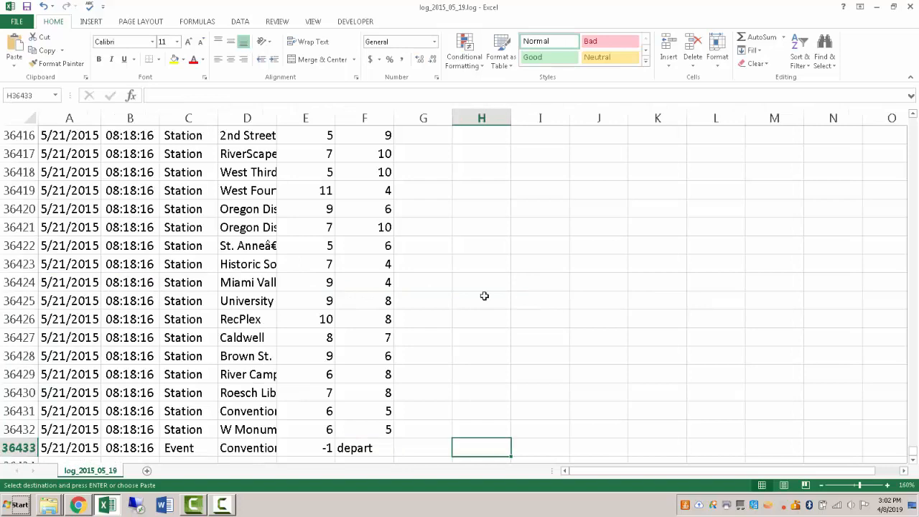
{"action": "key", "text": "ctrl+shift+Up"}
{"action": "key", "text": "ctrl+v"}
{"action": "key", "text": "ctrl+Up"}
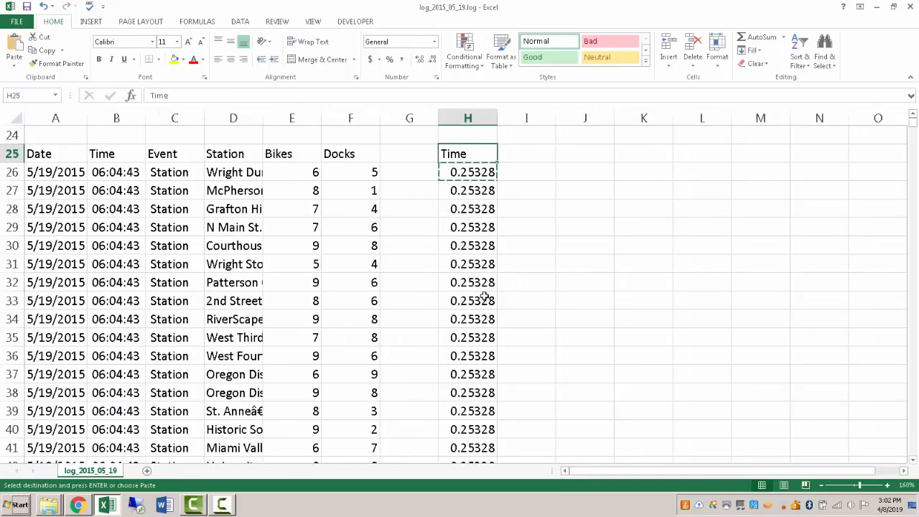
{"action": "key", "text": "Down"}
{"action": "key", "text": "Escape"}
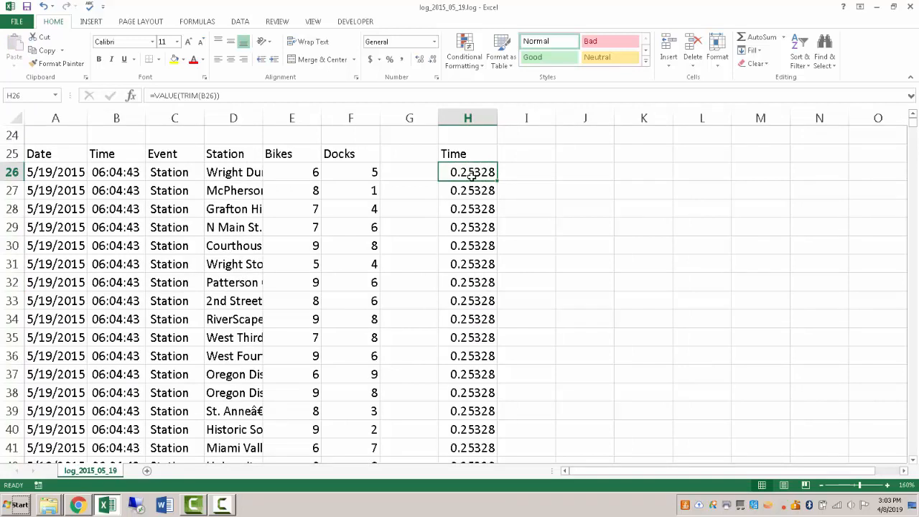
Enter the header Date_Time in I25 and add date and numeric time with =A26+H26 in I26.
{"action": "scroll", "coordinate": [472, 176], "scroll_direction": "up", "scroll_amount": 1}
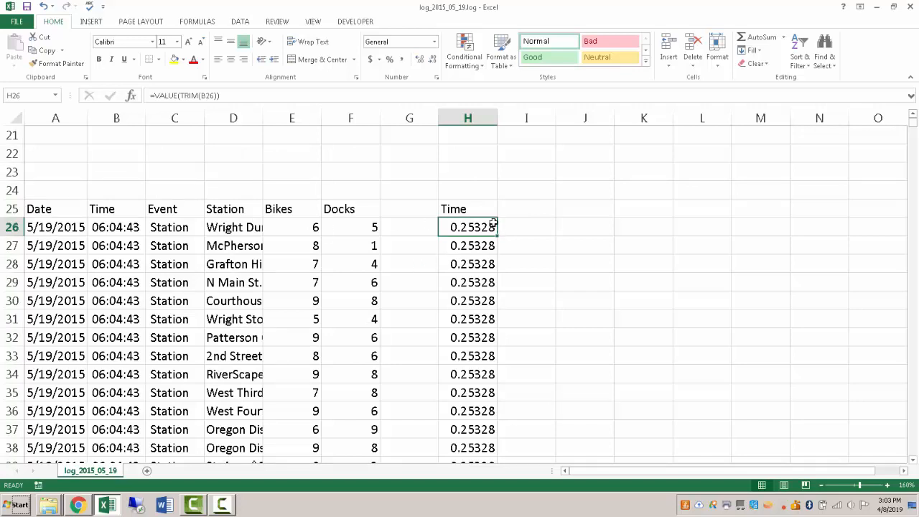
{"action": "left_click", "coordinate": [529, 208]}
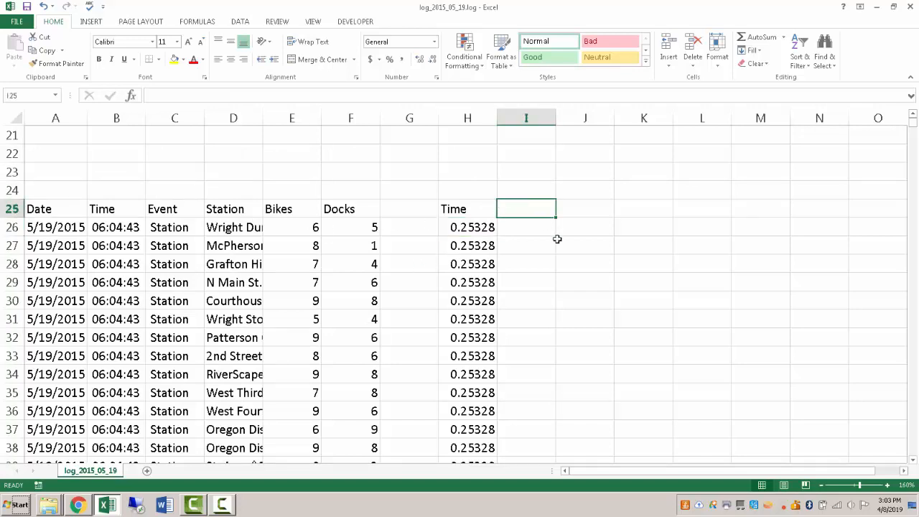
{"action": "type", "text": "Date"}
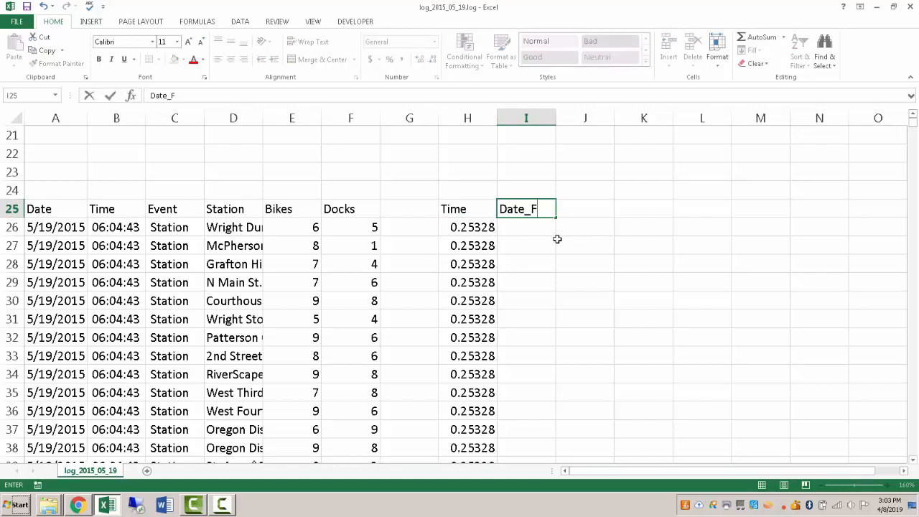
{"action": "type", "text": "_Time"}
{"action": "key", "text": "Return"}
{"action": "type", "text": "="}
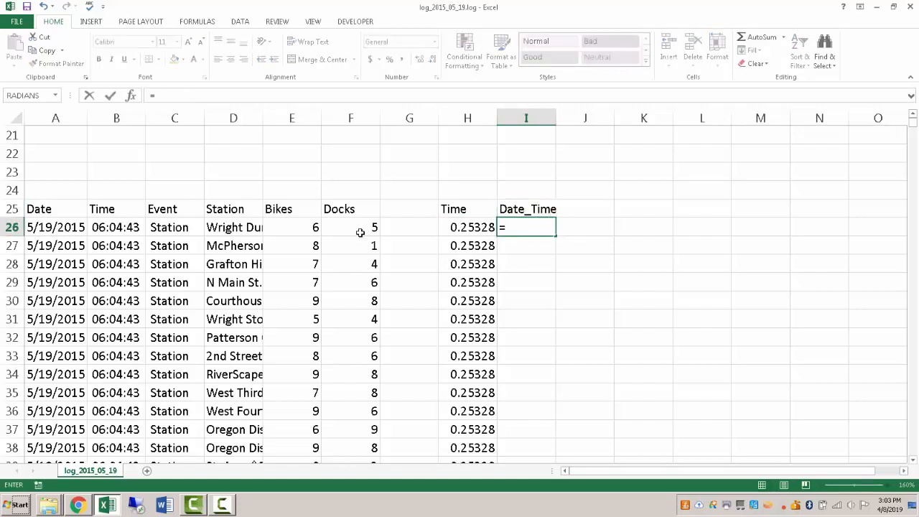
{"action": "left_click", "coordinate": [63, 230]}
{"action": "type", "text": "+"}
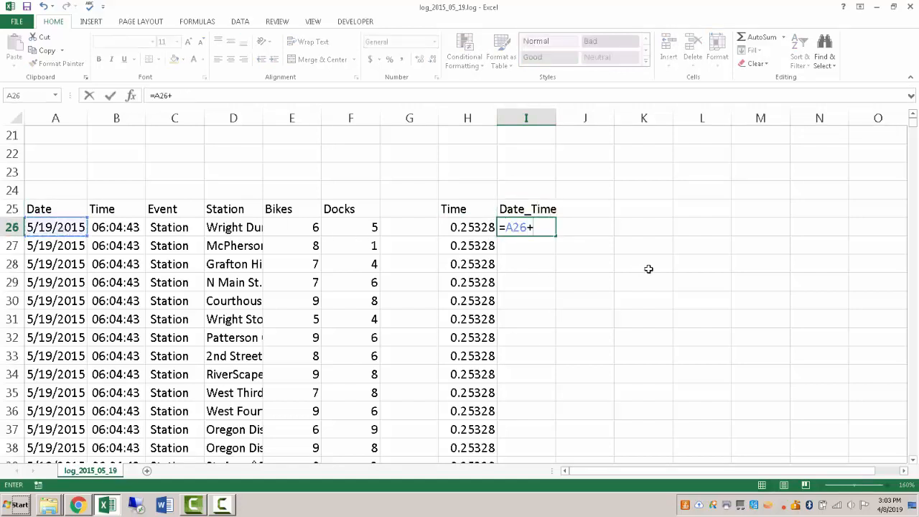
{"action": "left_click", "coordinate": [465, 227]}
{"action": "key", "text": "Return"}
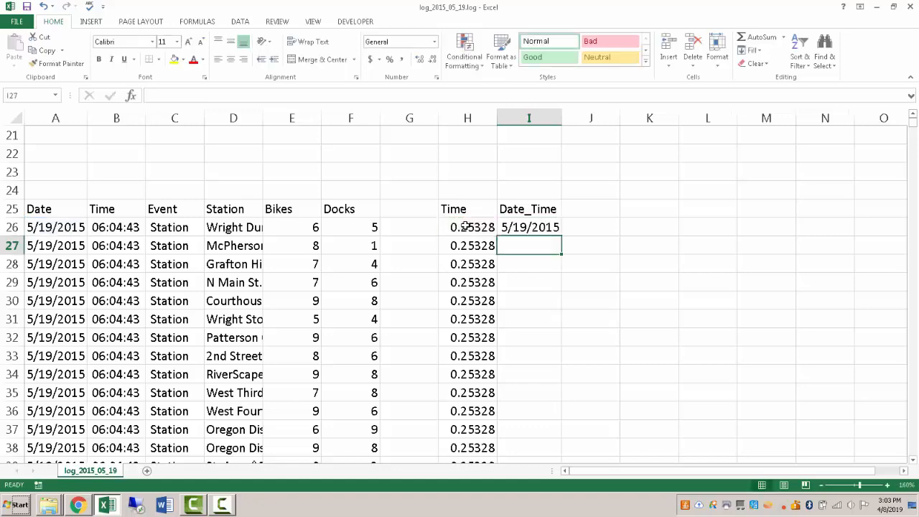
Copy the I26 date-time formula down column I through the last data row, 36433.
{"action": "key", "text": "Up"}
{"action": "key", "text": "ctrl+c"}
{"action": "key", "text": "Left"}
{"action": "key", "text": "ctrl+Down"}
{"action": "key", "text": "Right"}
{"action": "key", "text": "ctrl+shift+Up"}
{"action": "key", "text": "ctrl+v"}
{"action": "key", "text": "ctrl+Up"}
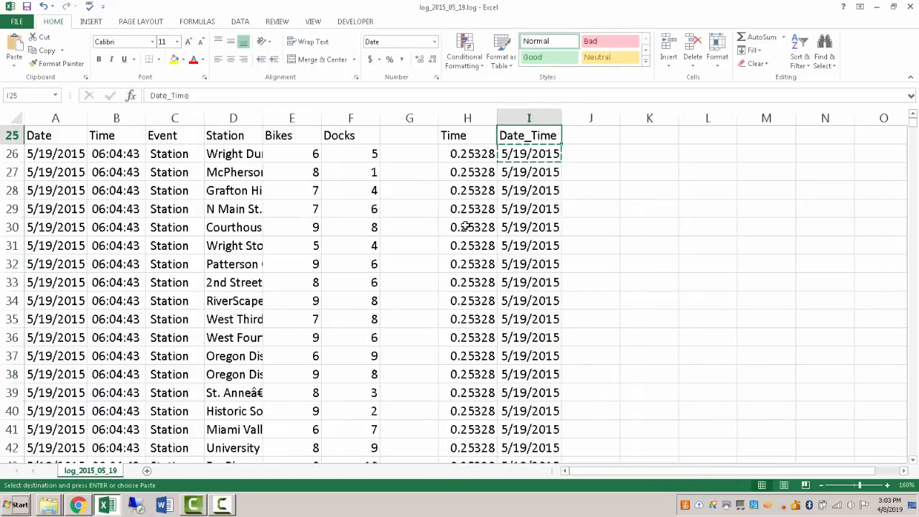
Change the number format of the Date_Time values in I26:I36433 to General.
{"action": "key", "text": "Down"}
{"action": "key", "text": "ctrl+shift+Down"}
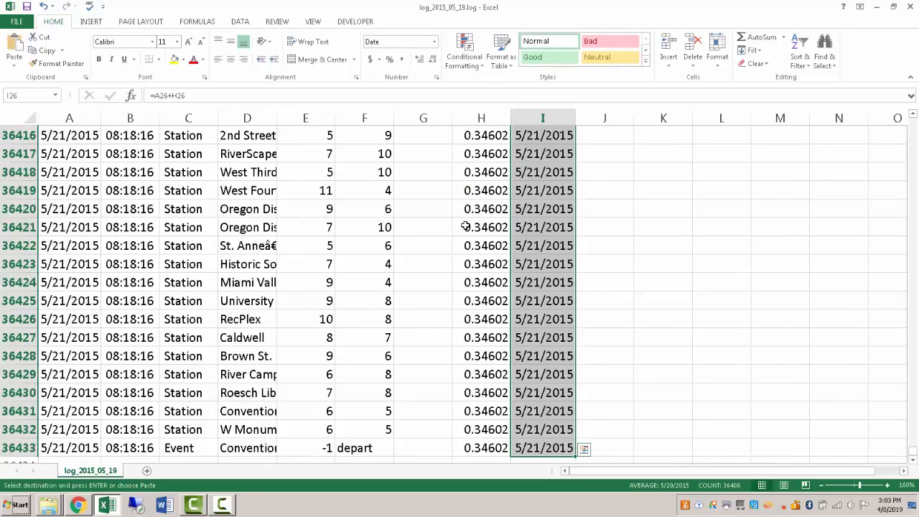
{"action": "left_click", "coordinate": [436, 43]}
{"action": "left_click", "coordinate": [406, 62]}
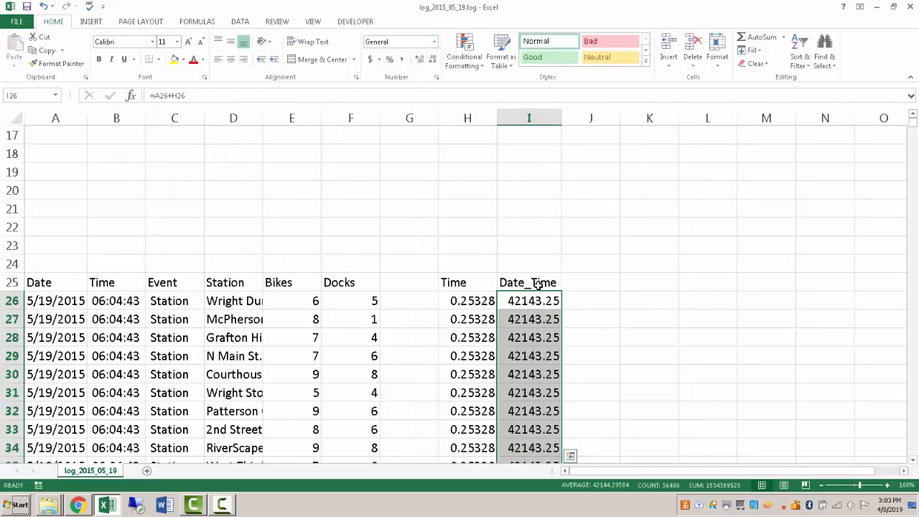
Widen column I so the Date_Time values show more decimal places.
{"action": "left_click", "coordinate": [560, 272]}
{"action": "left_click", "coordinate": [535, 307]}
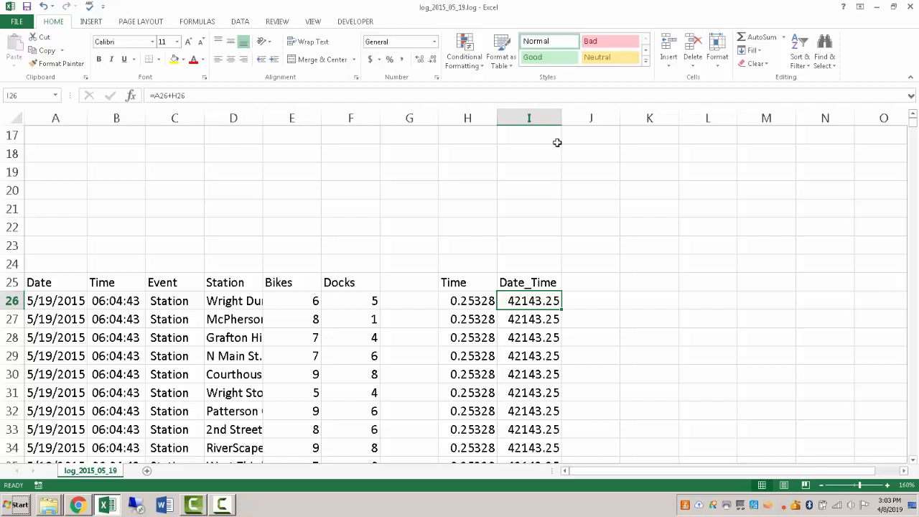
{"action": "left_click_drag", "start_coordinate": [563, 118], "coordinate": [601, 124]}
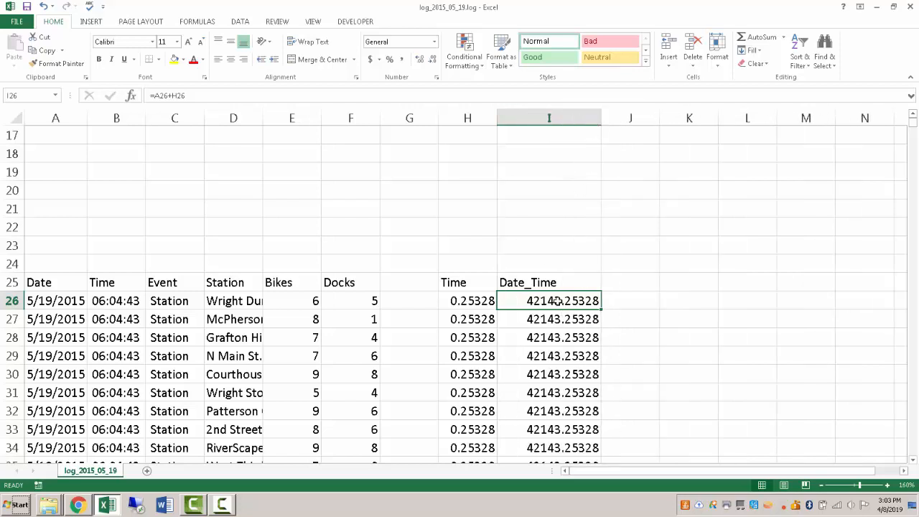
Compare the times and Date_Time values in rows 49 and 50, where the logged time changes.
{"action": "scroll", "coordinate": [554, 384], "scroll_direction": "down", "scroll_amount": 1}
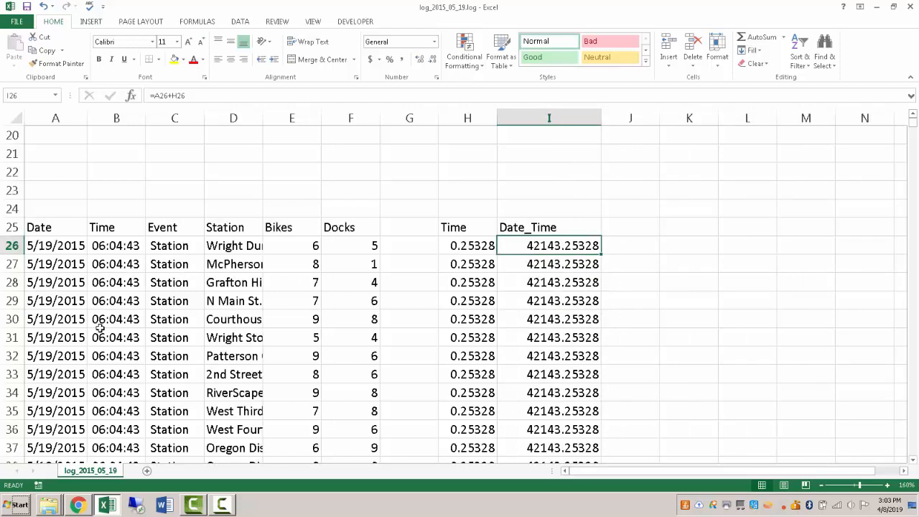
{"action": "scroll", "coordinate": [116, 387], "scroll_direction": "down", "scroll_amount": 6}
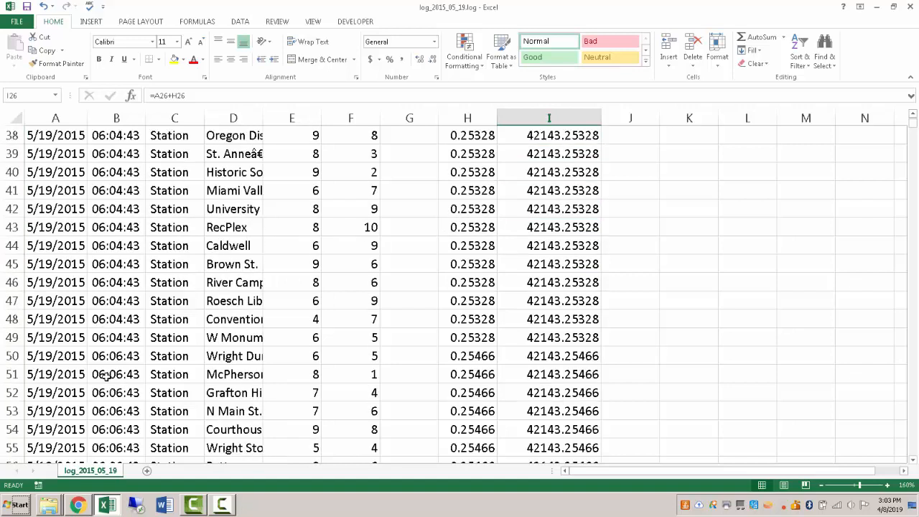
{"action": "left_click", "coordinate": [539, 354]}
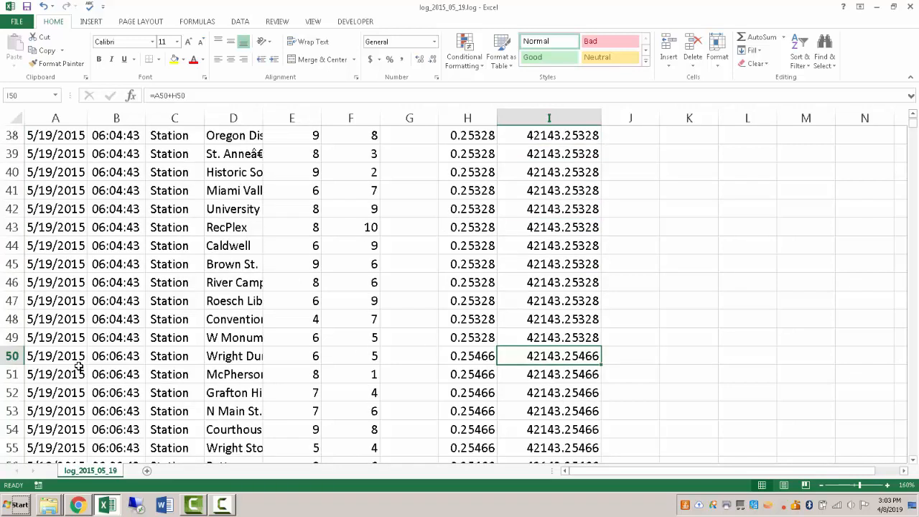
{"action": "left_click", "coordinate": [116, 356]}
{"action": "left_click", "coordinate": [574, 354]}
{"action": "left_click", "coordinate": [569, 333]}
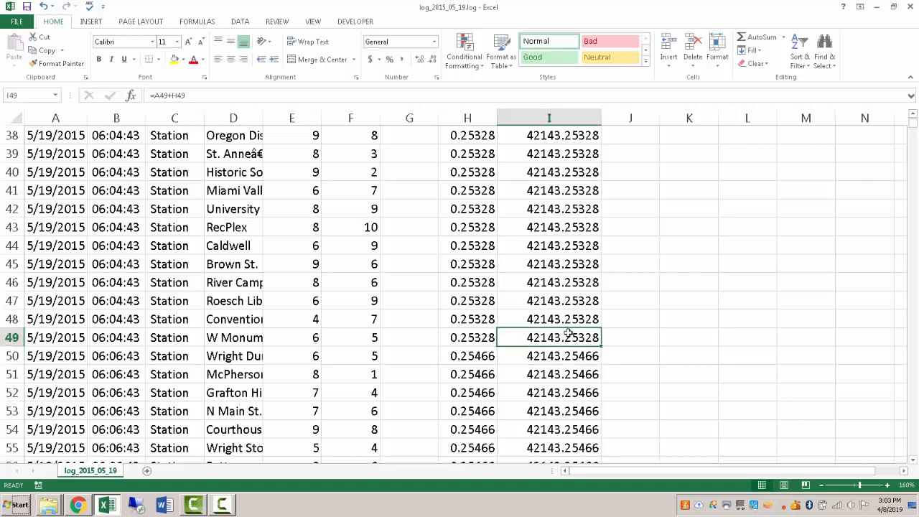
{"action": "left_click", "coordinate": [570, 351]}
In J50, enter a formula subtracting the Date_Time in I49 from the one in I50.
{"action": "left_click", "coordinate": [625, 352]}
{"action": "type", "text": "="}
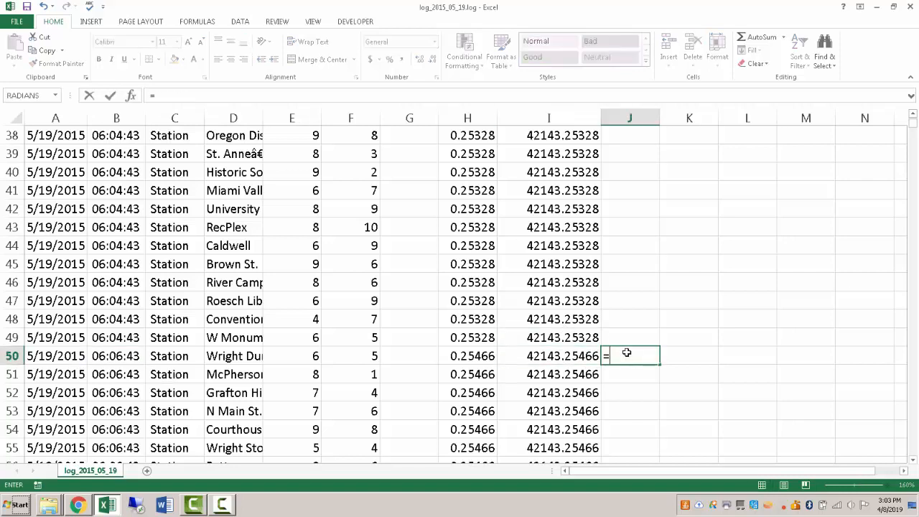
{"action": "key", "text": "Left"}
{"action": "type", "text": "-"}
{"action": "key", "text": "Left"}
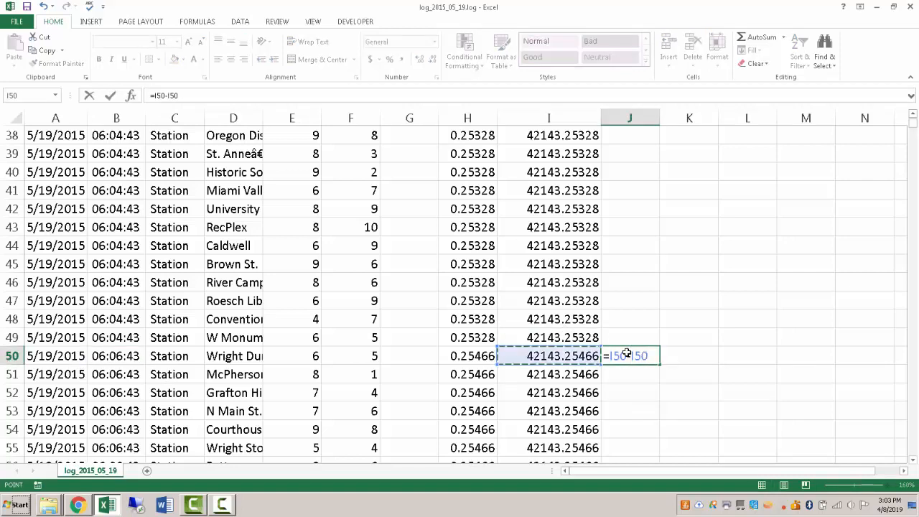
{"action": "key", "text": "Return"}
In K50, convert the J50 time difference to minutes with =J50*24*60.
{"action": "left_click", "coordinate": [677, 357]}
{"action": "type", "text": "="}
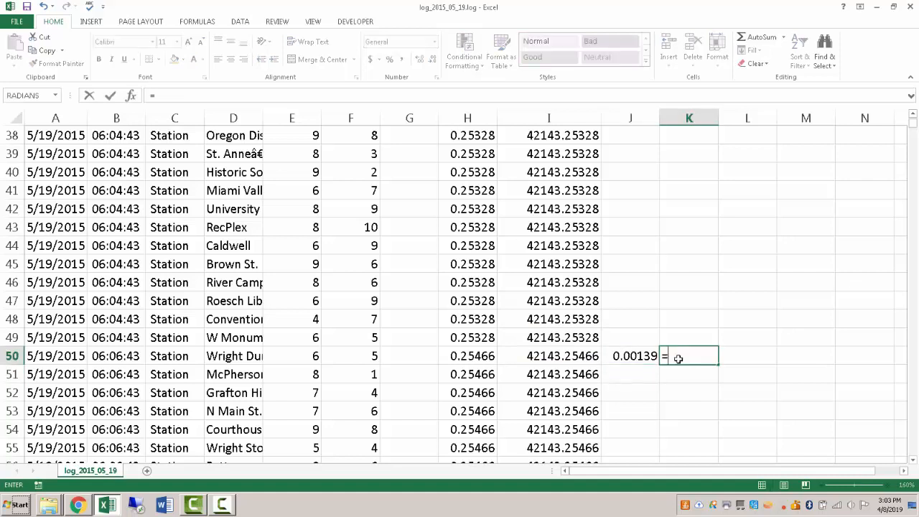
{"action": "key", "text": "Left"}
{"action": "type", "text": "*"}
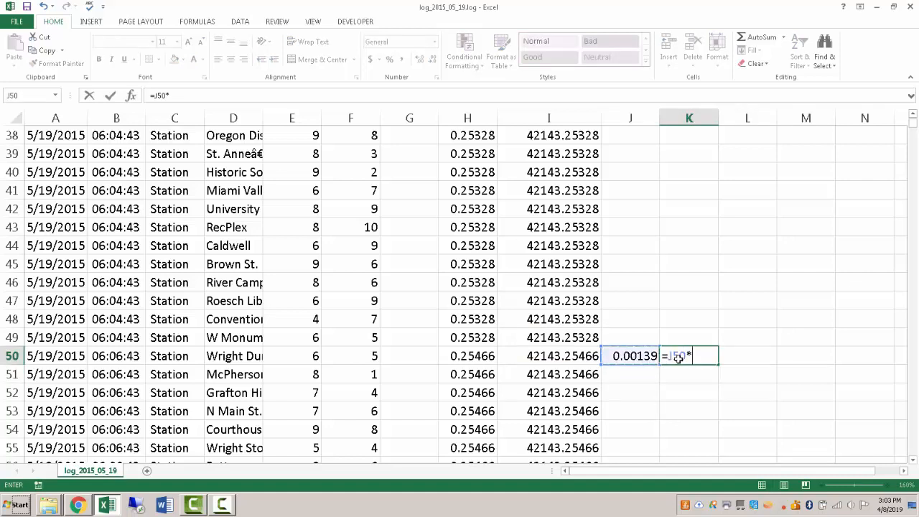
{"action": "type", "text": "24*60"}
{"action": "key", "text": "Return"}
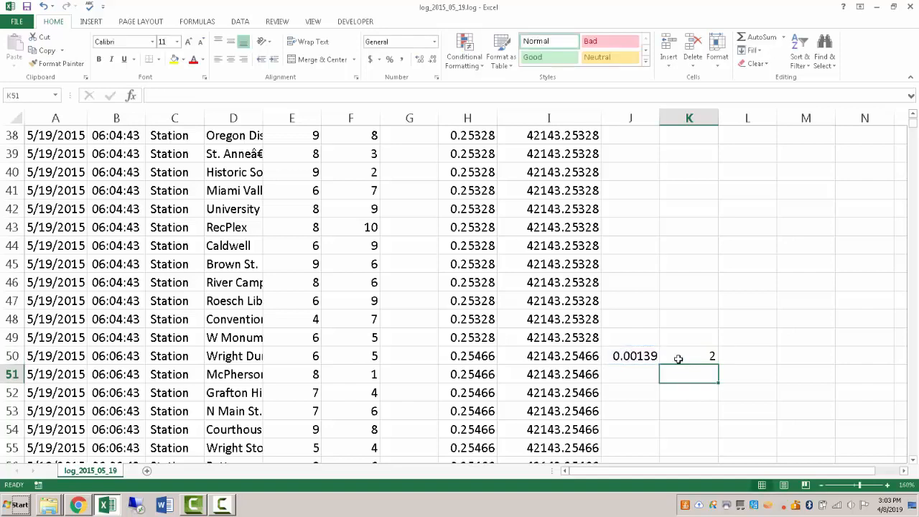
Clear the check calculations from K50 and J50.
{"action": "left_click", "coordinate": [656, 356]}
{"action": "left_click", "coordinate": [682, 354]}
{"action": "key", "text": "Delete"}
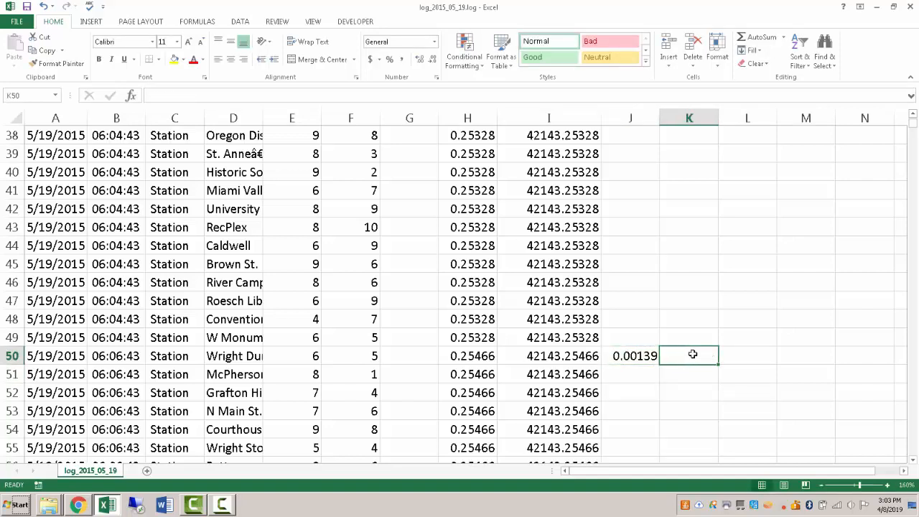
{"action": "left_click", "coordinate": [646, 356]}
{"action": "key", "text": "Delete"}
{"action": "left_click", "coordinate": [631, 337]}
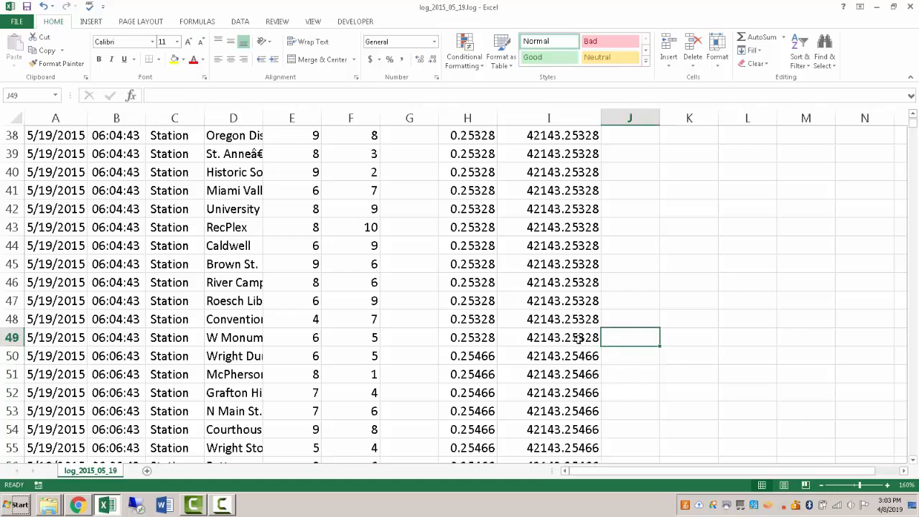
Insert a blank column C before the Event column.
{"action": "left_click", "coordinate": [579, 339]}
{"action": "key", "text": "ctrl+Up"}
{"action": "scroll", "coordinate": [514, 242], "scroll_direction": "up", "scroll_amount": 2}
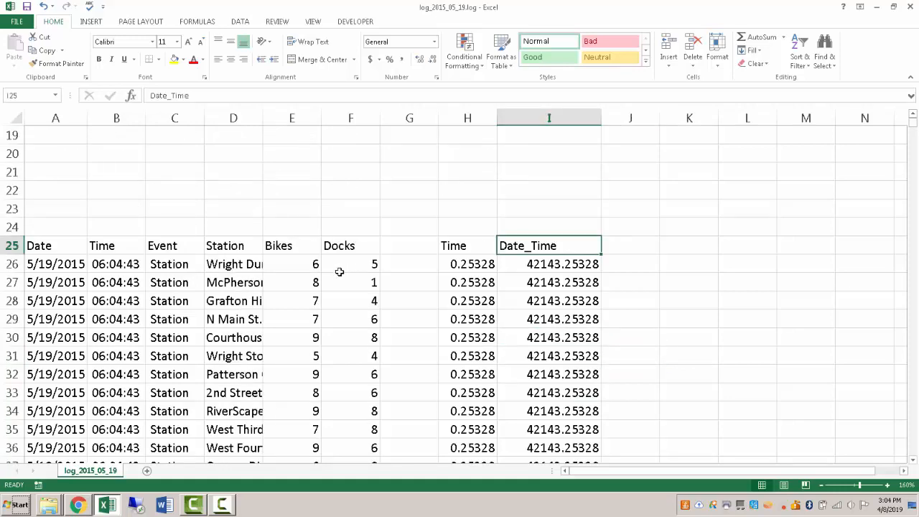
{"action": "left_click", "coordinate": [171, 118]}
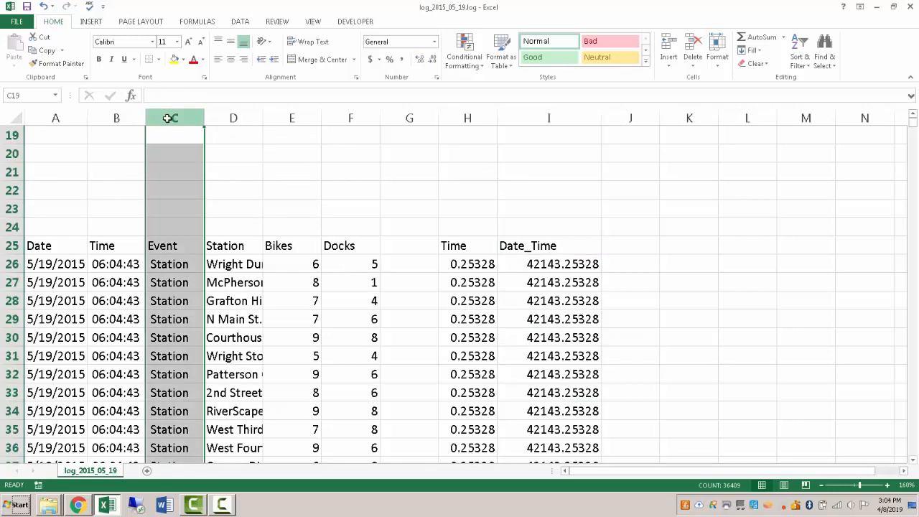
{"action": "right_click", "coordinate": [169, 121]}
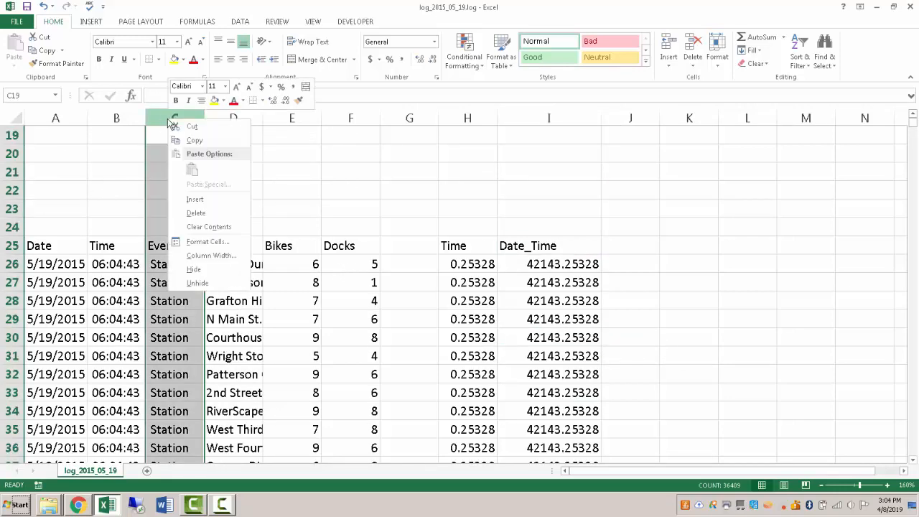
{"action": "left_click", "coordinate": [189, 200]}
Move the Date_Time header and values from J25:J36433 into the blank column C, starting at C25.
{"action": "left_click", "coordinate": [615, 246]}
{"action": "key", "text": "ctrl+shift+Down"}
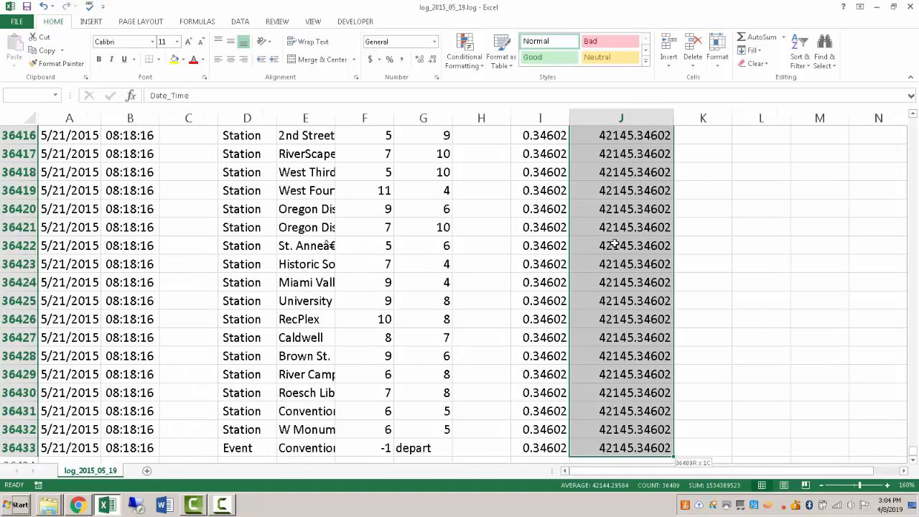
{"action": "key", "text": "ctrl+c"}
{"action": "key", "text": "ctrl+BackSpace"}
{"action": "key", "text": "Left"}
{"action": "key", "text": "Left"}
{"action": "key", "text": "Left"}
{"action": "key", "text": "Left"}
{"action": "key", "text": "Left"}
{"action": "key", "text": "Left"}
{"action": "key", "text": "Left"}
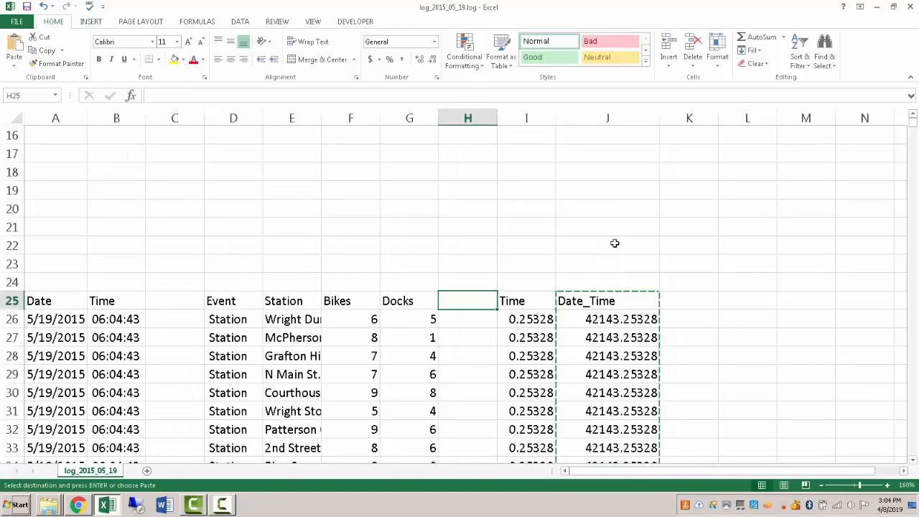
{"action": "key", "text": "ctrl+v"}
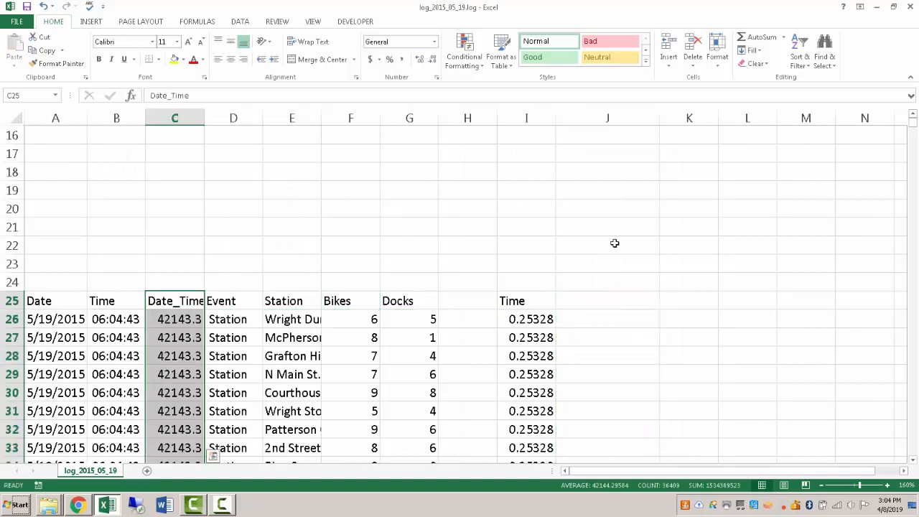
Replace the I26 reference in the C26 formula so it reads =A26+VALUE(TRIM(B26)).
{"action": "left_click", "coordinate": [435, 227]}
{"action": "left_click", "coordinate": [520, 319]}
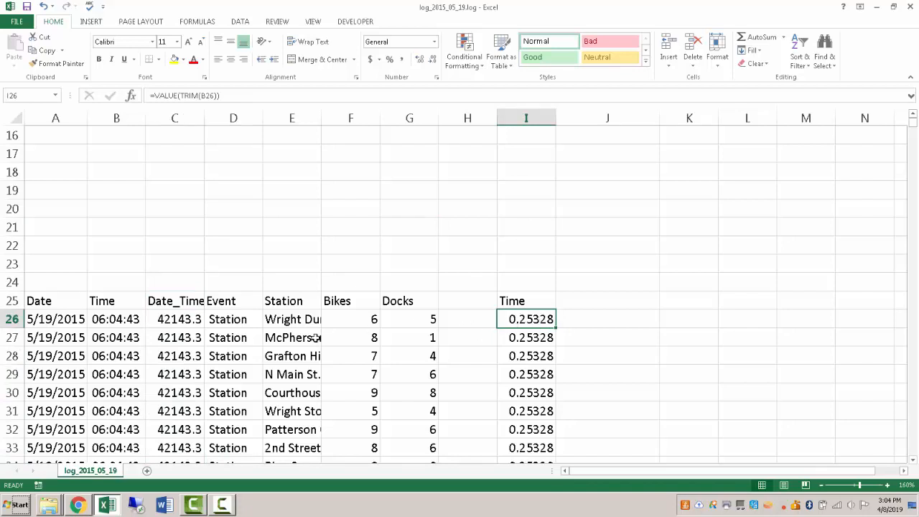
{"action": "left_click", "coordinate": [165, 319]}
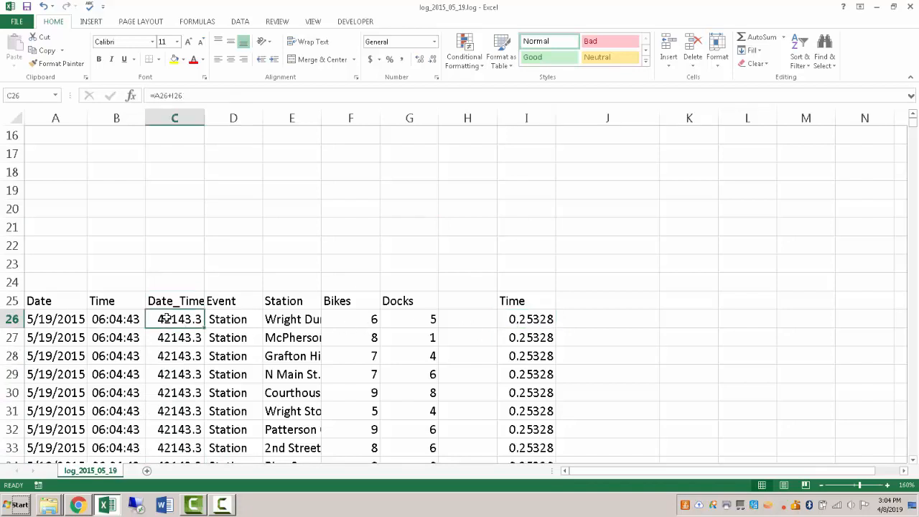
{"action": "scroll", "coordinate": [162, 319], "scroll_direction": "up", "scroll_amount": 2}
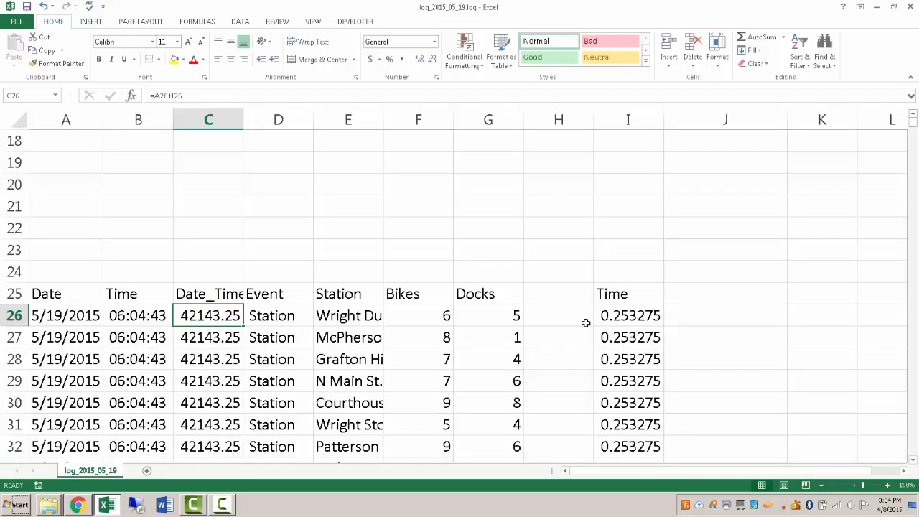
{"action": "double_click", "coordinate": [196, 316]}
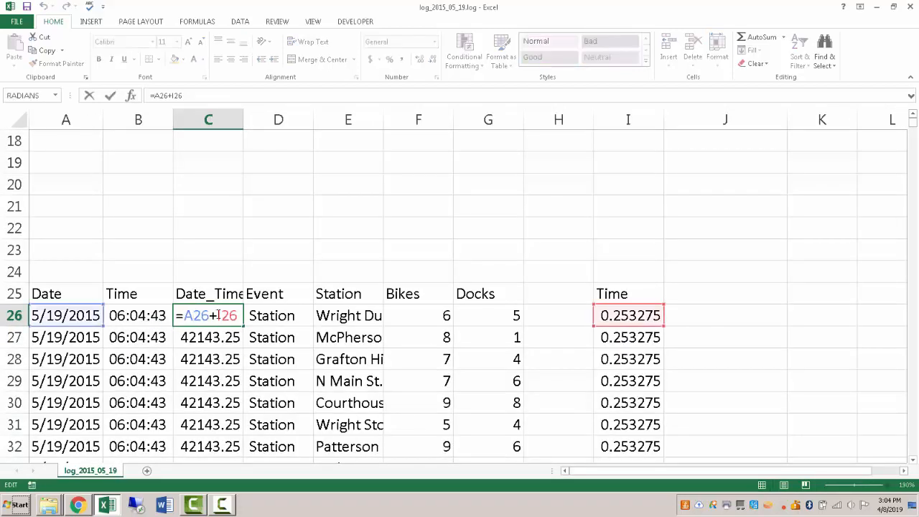
{"action": "left_click_drag", "start_coordinate": [217, 315], "coordinate": [239, 316]}
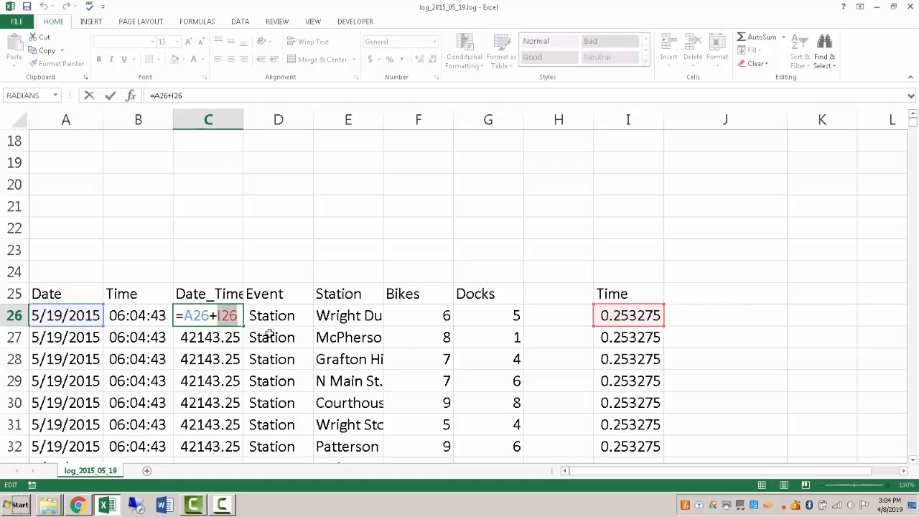
{"action": "type", "text": "value(t"}
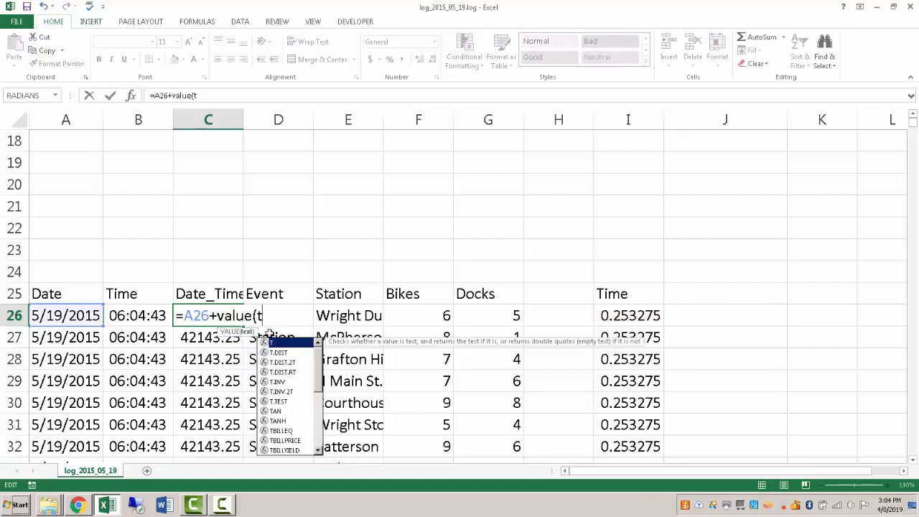
{"action": "type", "text": "rim("}
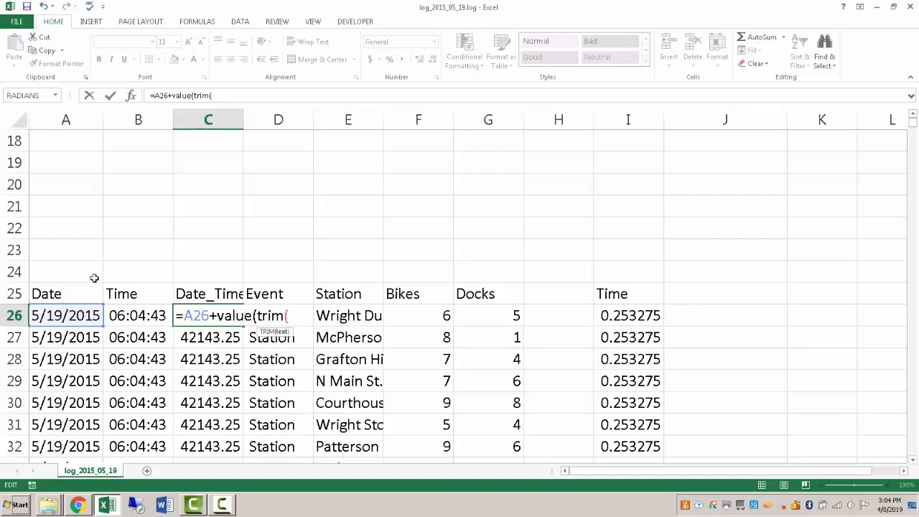
{"action": "left_click", "coordinate": [124, 318]}
{"action": "type", "text": "))"}
{"action": "key", "text": "Return"}
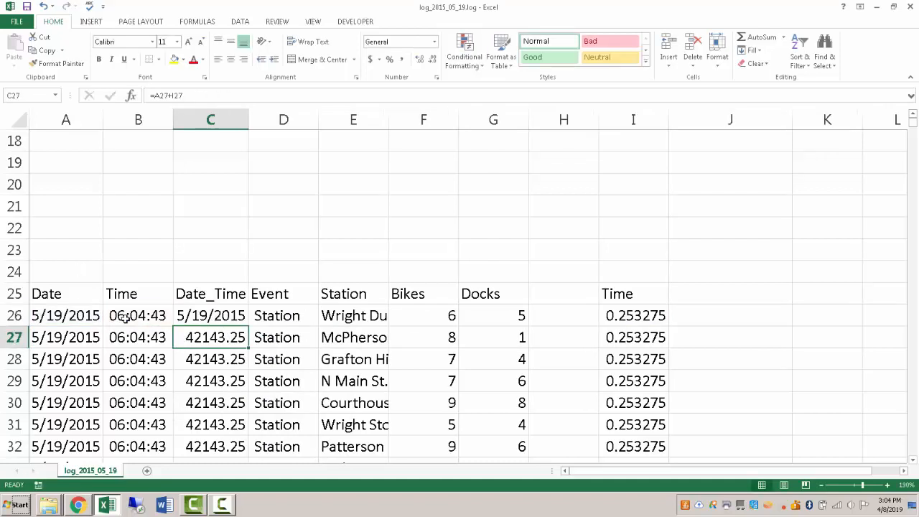
Set the number format of C26 to General.
{"action": "key", "text": "Up"}
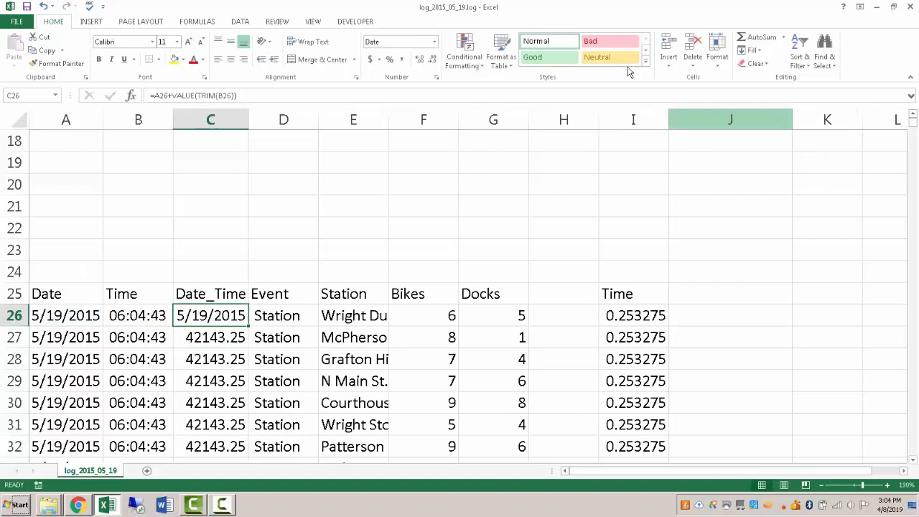
{"action": "left_click", "coordinate": [433, 42]}
{"action": "left_click", "coordinate": [424, 64]}
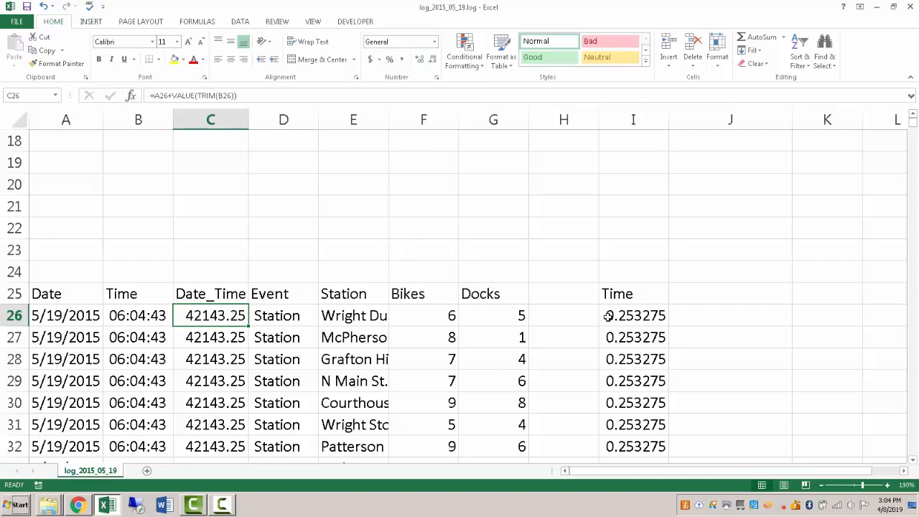
Delete the helper Time column I.
{"action": "left_click", "coordinate": [632, 120]}
{"action": "right_click", "coordinate": [631, 120]}
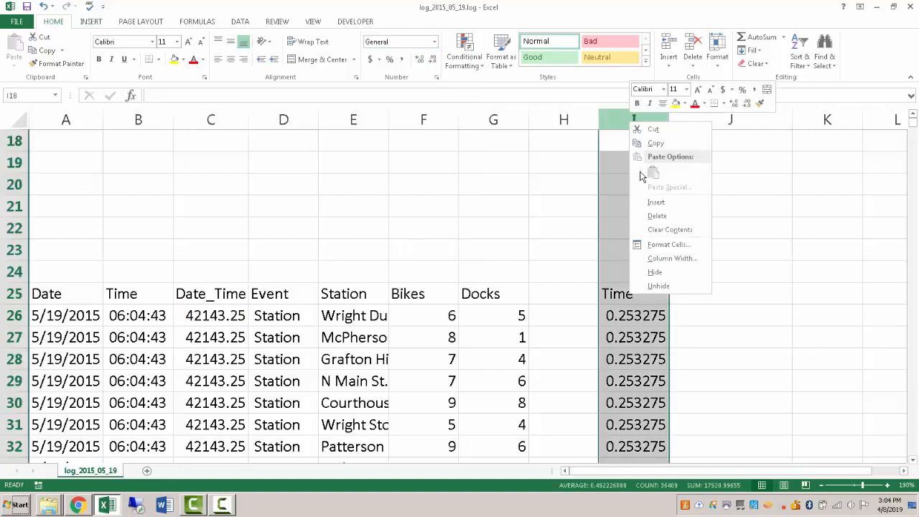
{"action": "left_click", "coordinate": [654, 215]}
Copy the C26 formula down column C through the last data row and review the formula in C26.
{"action": "left_click", "coordinate": [229, 310]}
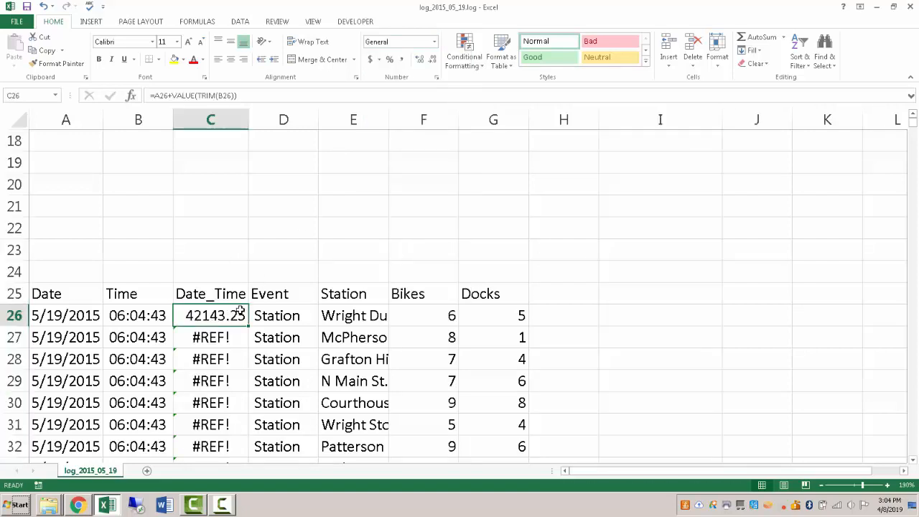
{"action": "key", "text": "ctrl+c"}
{"action": "key", "text": "ctrl+shift+Down"}
{"action": "key", "text": "ctrl+v"}
{"action": "key", "text": "Down"}
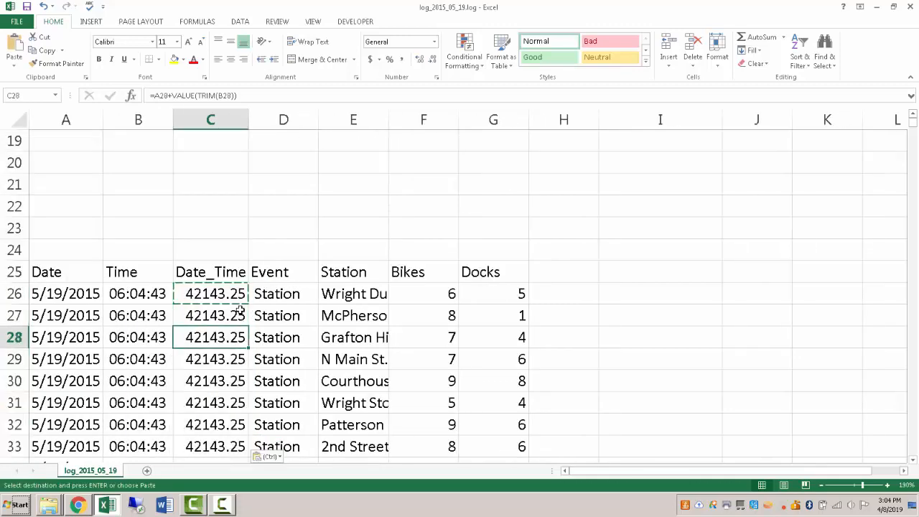
{"action": "key", "text": "ctrl+Down"}
{"action": "key", "text": "ctrl+Up"}
{"action": "key", "text": "Down"}
{"action": "scroll", "coordinate": [216, 273], "scroll_direction": "up", "scroll_amount": 2}
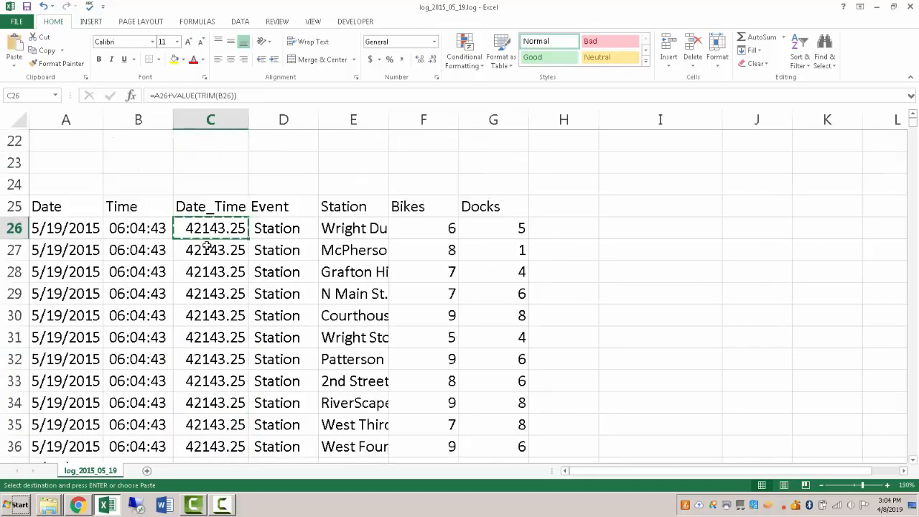
{"action": "double_click", "coordinate": [220, 294]}
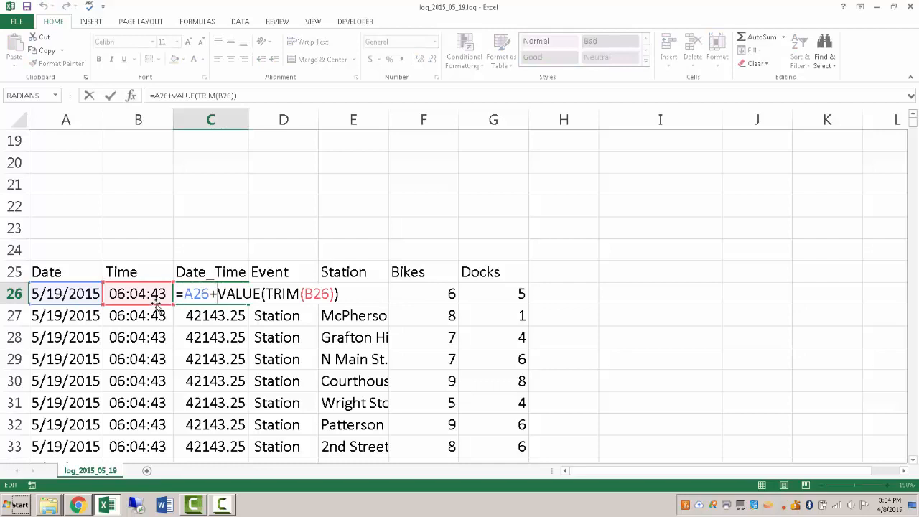
{"action": "key", "text": "Escape"}
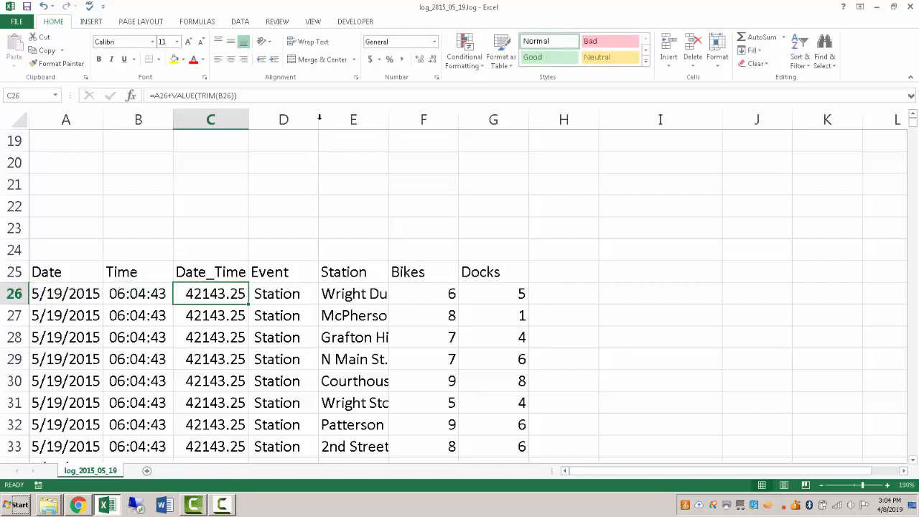
Widen the Event column slightly and fit the Station column to its contents.
{"action": "mouse_move", "coordinate": [319, 117]}
{"action": "left_mouse_down"}
{"action": "mouse_move", "coordinate": [309, 119]}
{"action": "mouse_move", "coordinate": [336, 122]}
{"action": "left_mouse_up"}
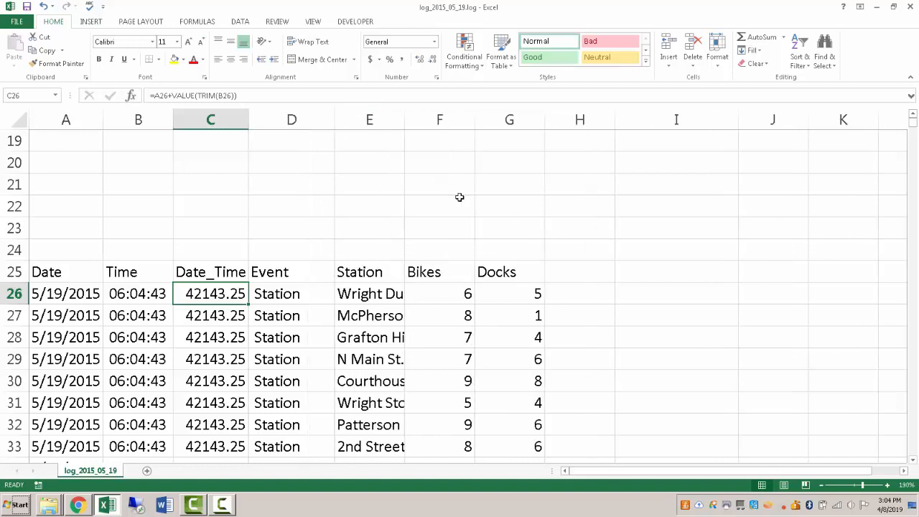
{"action": "double_click", "coordinate": [403, 112]}
{"action": "left_click_drag", "start_coordinate": [579, 119], "coordinate": [545, 124]}
Add filters to the header row of the whole data range, from Date in A25 through Docks in the last data row.
{"action": "left_click", "coordinate": [92, 275]}
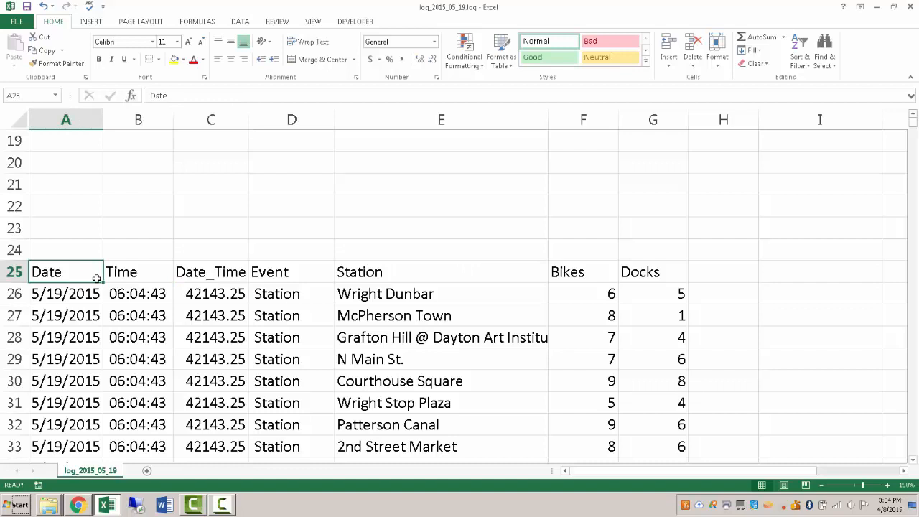
{"action": "key", "text": "ctrl+shift+Right"}
{"action": "key", "text": "ctrl+shift+Down"}
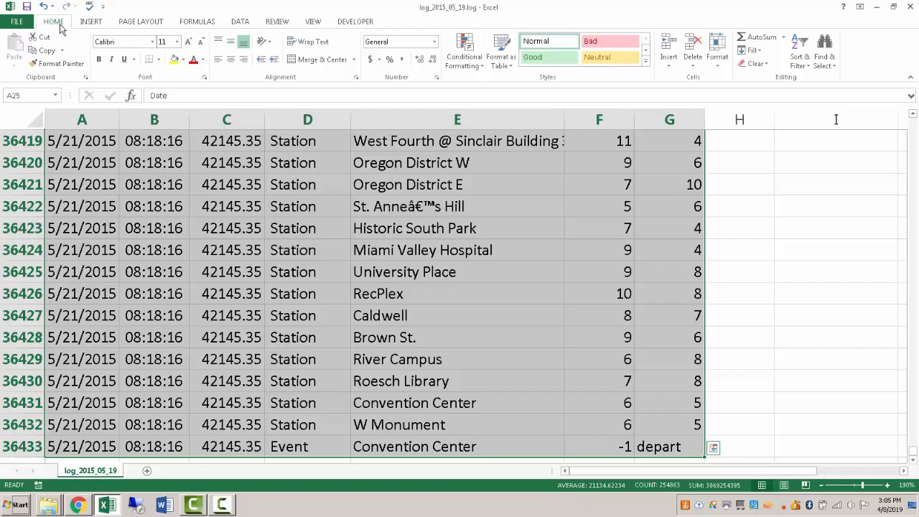
{"action": "left_click", "coordinate": [801, 63]}
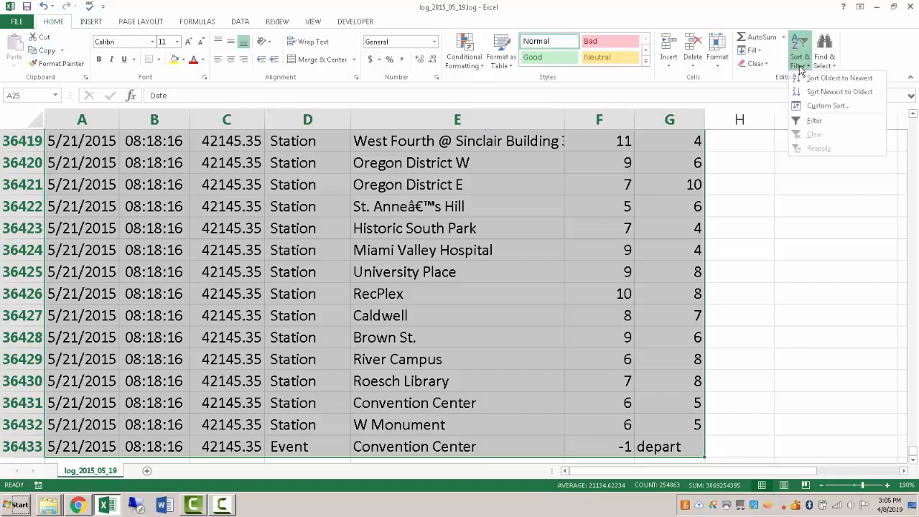
{"action": "left_click", "coordinate": [809, 127]}
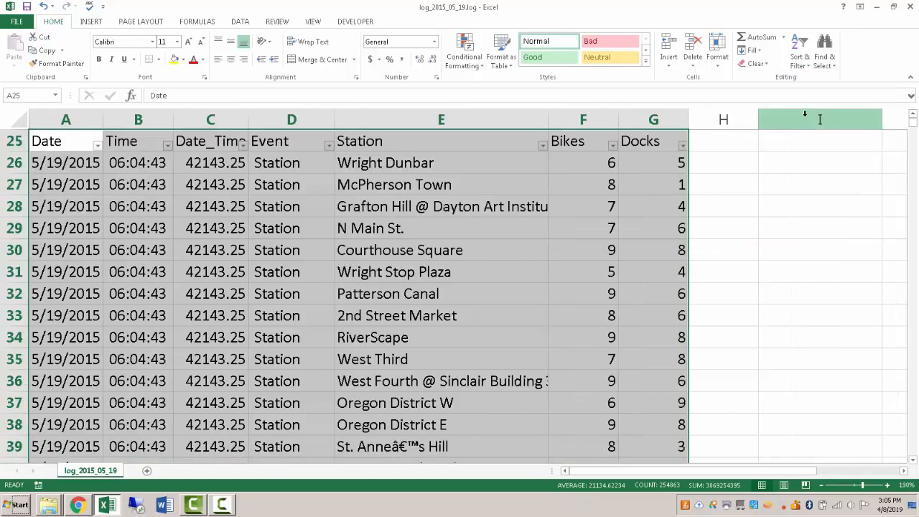
{"action": "scroll", "coordinate": [428, 168], "scroll_direction": "up", "scroll_amount": 1}
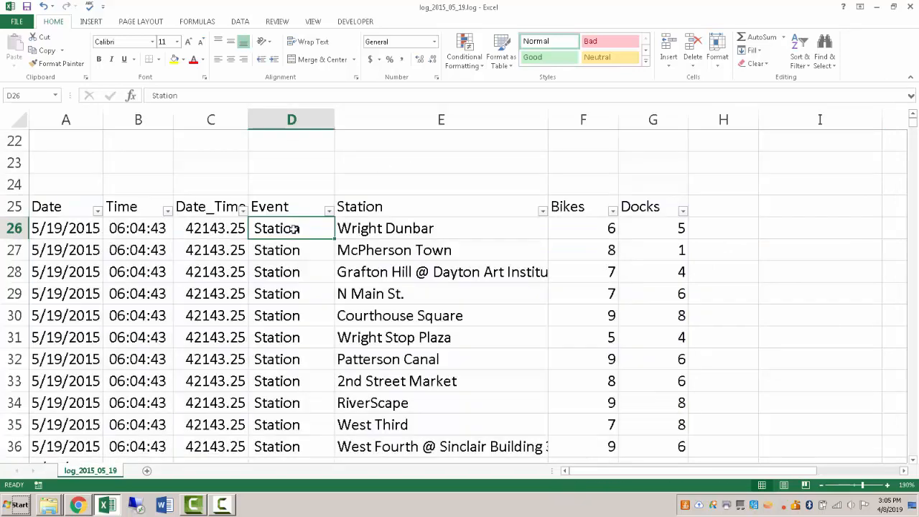
Insert an empty Scatter with Straight Lines chart and place it in the blank rows above the data table.
{"action": "left_click", "coordinate": [296, 228]}
{"action": "scroll", "coordinate": [293, 212], "scroll_direction": "down", "scroll_amount": 3, "text": "ctrl"}
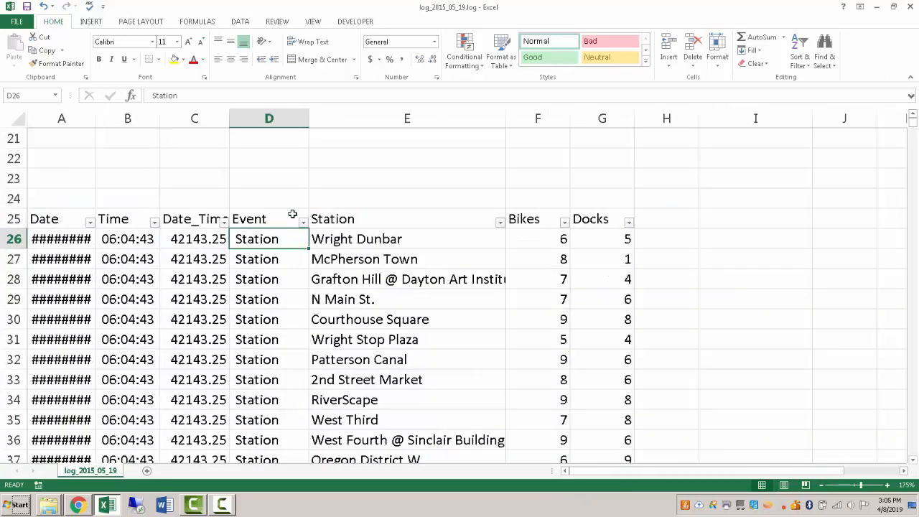
{"action": "scroll", "coordinate": [230, 244], "scroll_direction": "up", "scroll_amount": 3}
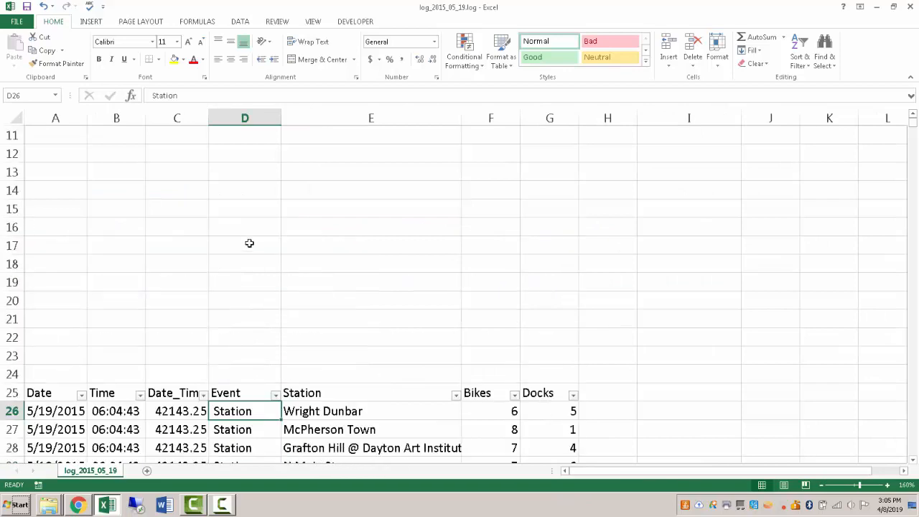
{"action": "scroll", "coordinate": [243, 281], "scroll_direction": "down", "scroll_amount": 3}
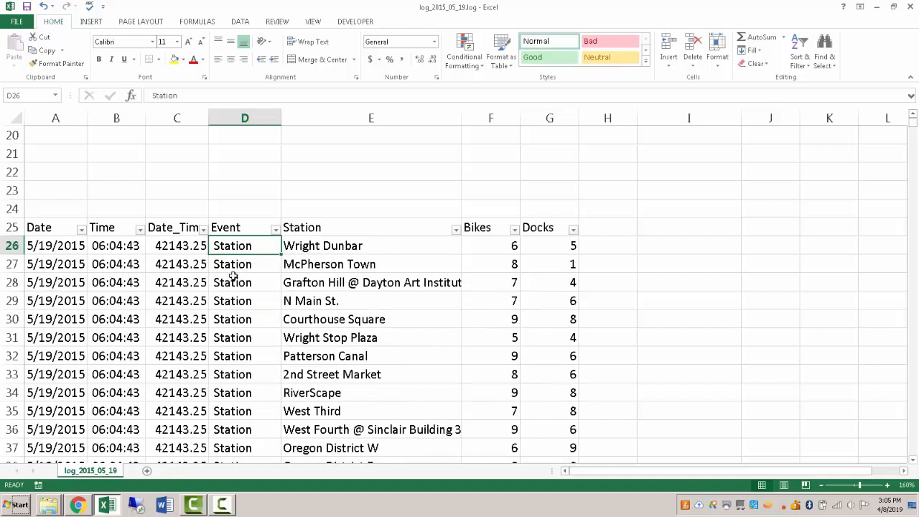
{"action": "scroll", "coordinate": [232, 277], "scroll_direction": "up", "scroll_amount": 6}
{"action": "left_click", "coordinate": [122, 165]}
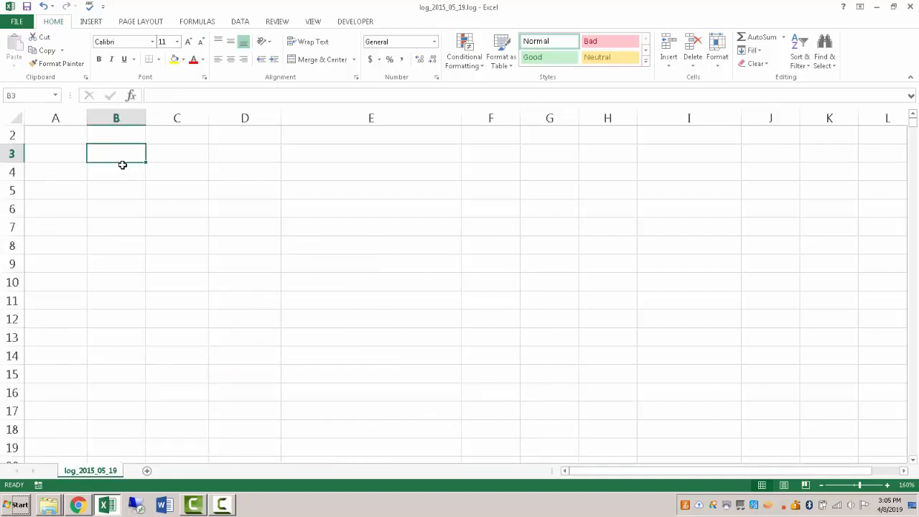
{"action": "left_click", "coordinate": [93, 22]}
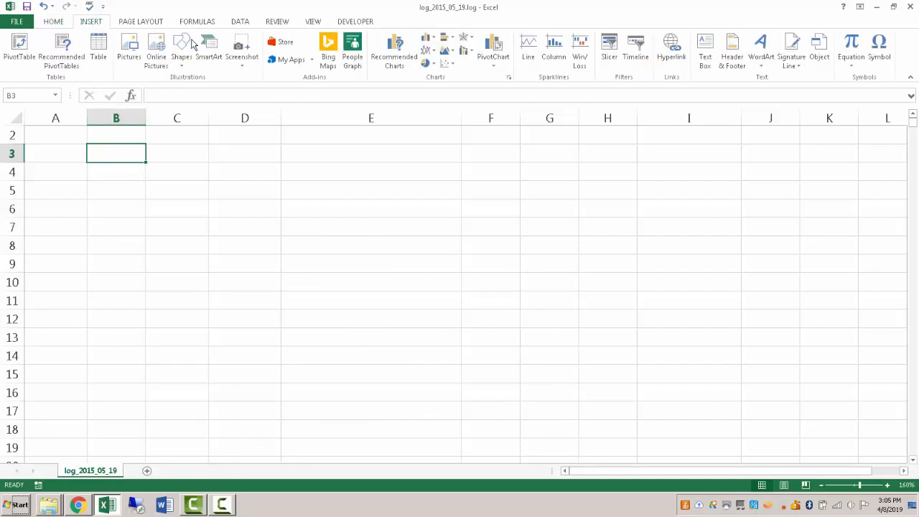
{"action": "left_click", "coordinate": [450, 65]}
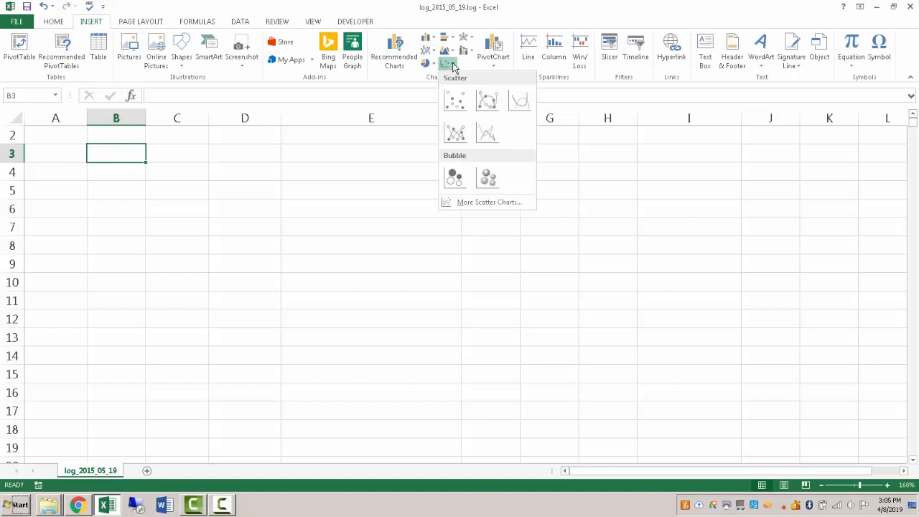
{"action": "left_click", "coordinate": [485, 139]}
{"action": "left_click_drag", "start_coordinate": [407, 281], "coordinate": [274, 277]}
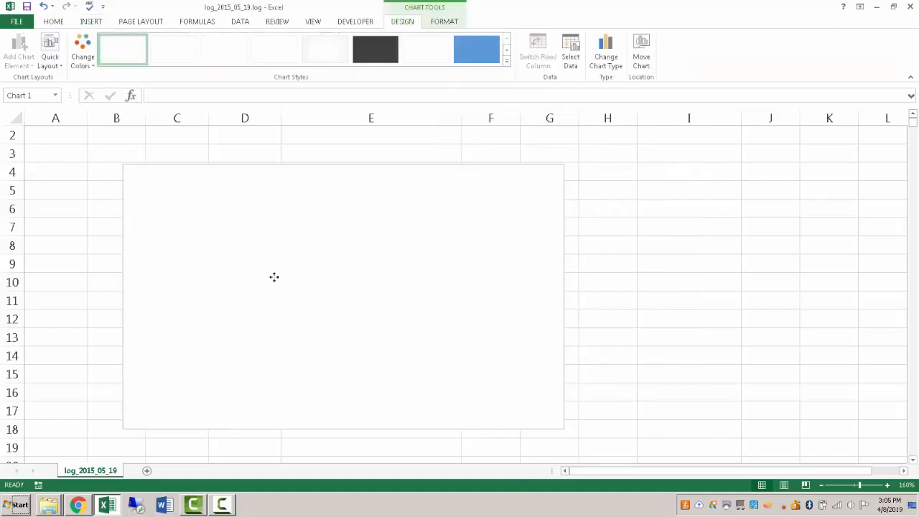
Add a data series to the chart with the Date_Time cells C26:C36433 as its X values.
{"action": "scroll", "coordinate": [254, 232], "scroll_direction": "down", "scroll_amount": 1}
{"action": "right_click", "coordinate": [252, 226]}
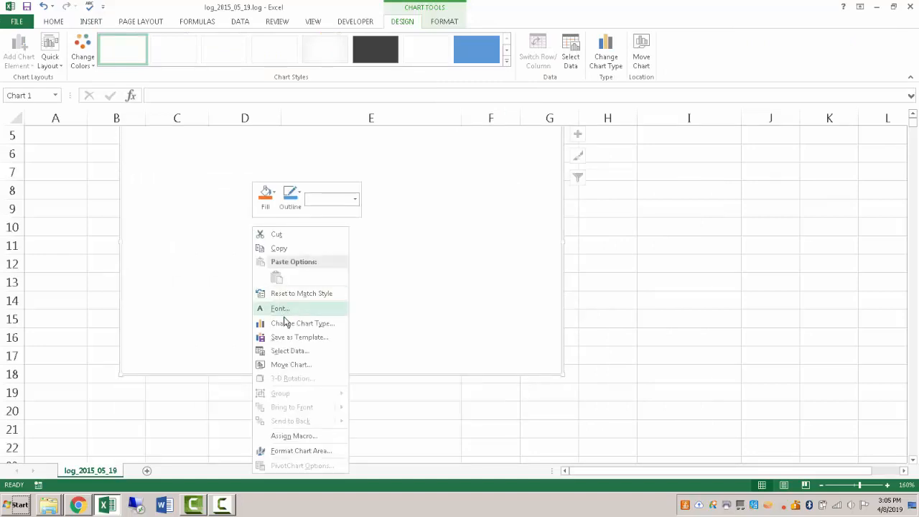
{"action": "left_click", "coordinate": [290, 351]}
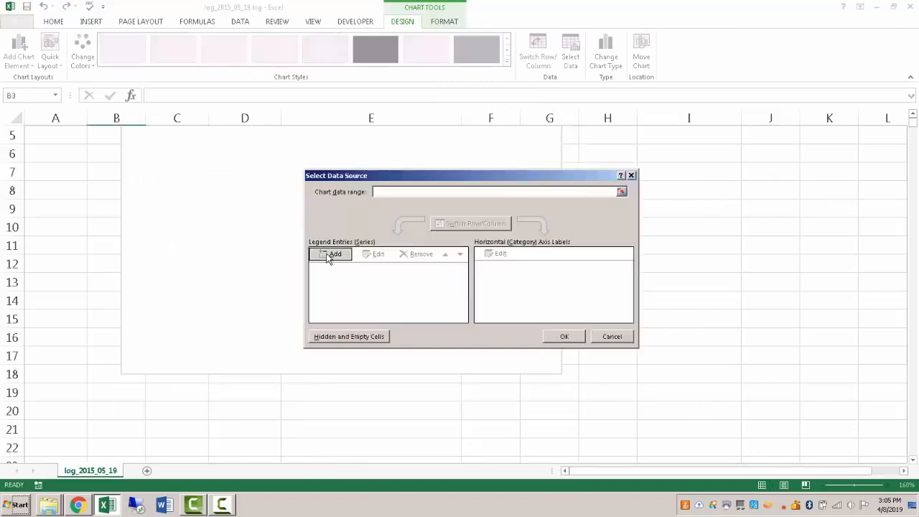
{"action": "left_click", "coordinate": [330, 256]}
{"action": "left_click", "coordinate": [492, 262]}
{"action": "scroll", "coordinate": [314, 273], "scroll_direction": "down", "scroll_amount": 6}
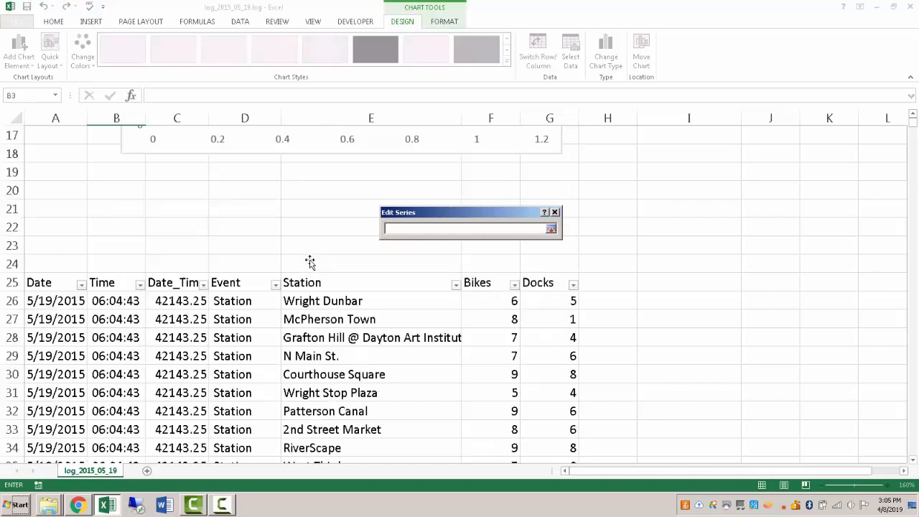
{"action": "left_click", "coordinate": [161, 190]}
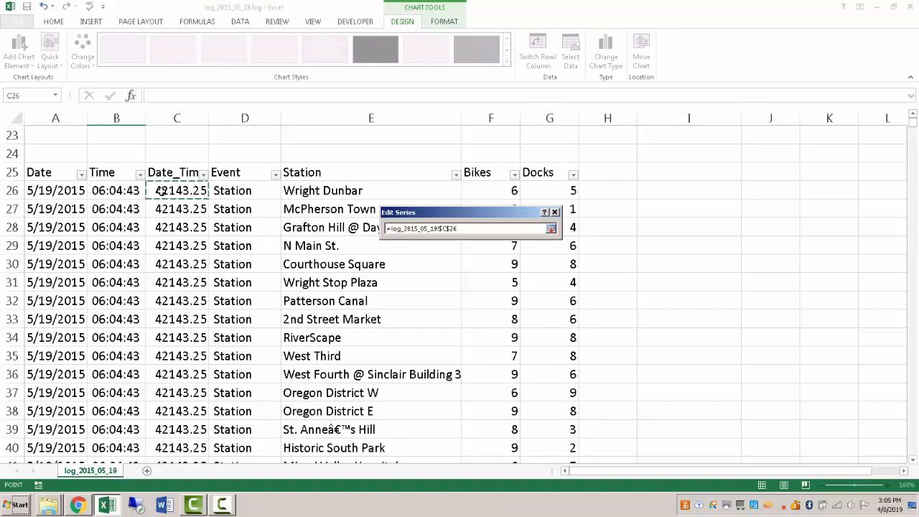
{"action": "key", "text": "ctrl+shift+Down"}
{"action": "key", "text": "Return"}
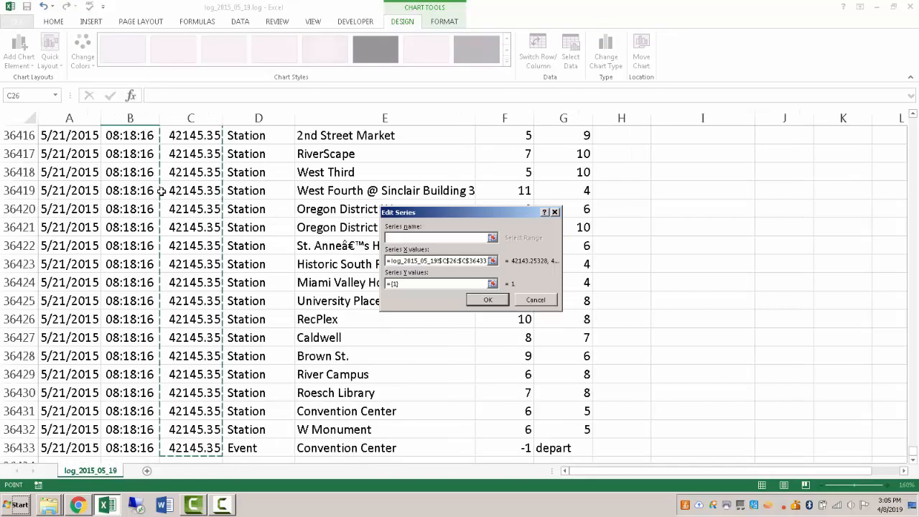
Set the series Y values to the Bikes cells F26:F36433 and accept the chart's data source.
{"action": "left_click", "coordinate": [493, 284]}
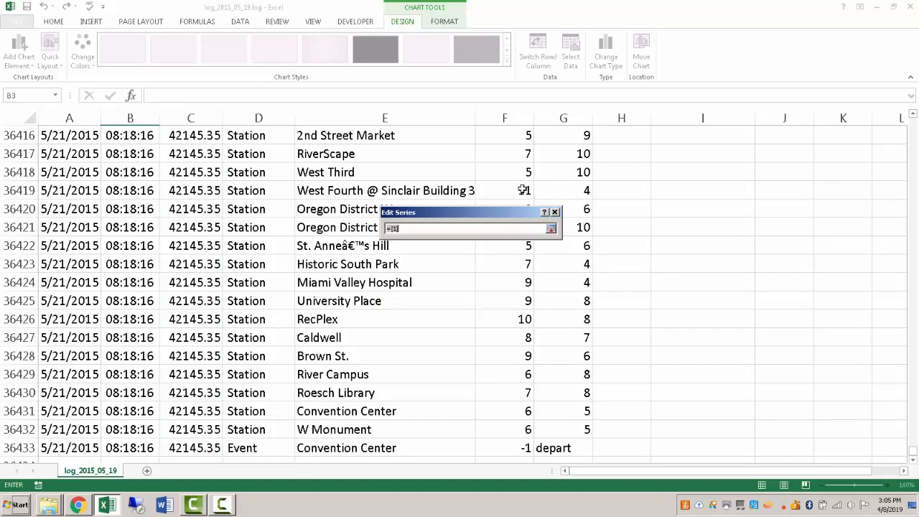
{"action": "left_click", "coordinate": [522, 189]}
{"action": "key", "text": "ctrl+Down"}
{"action": "key", "text": "ctrl+Up"}
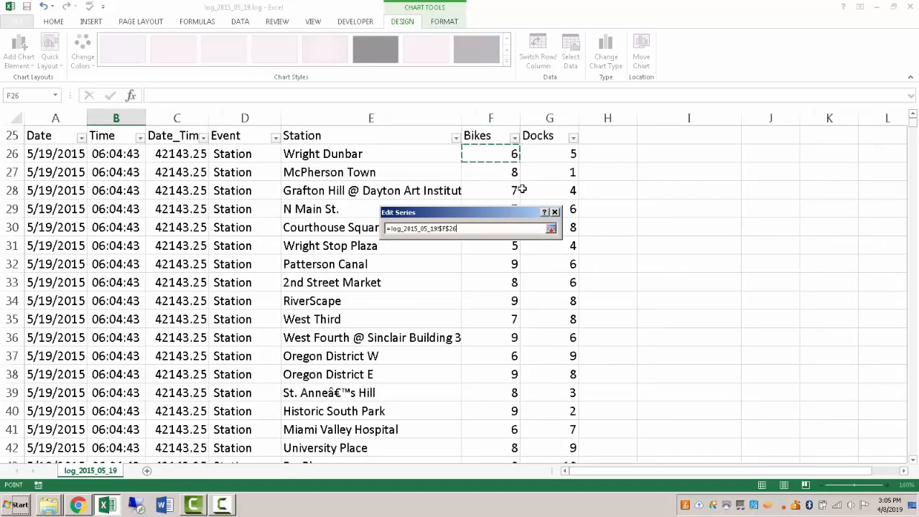
{"action": "key", "text": "ctrl+shift+Down"}
{"action": "key", "text": "Return"}
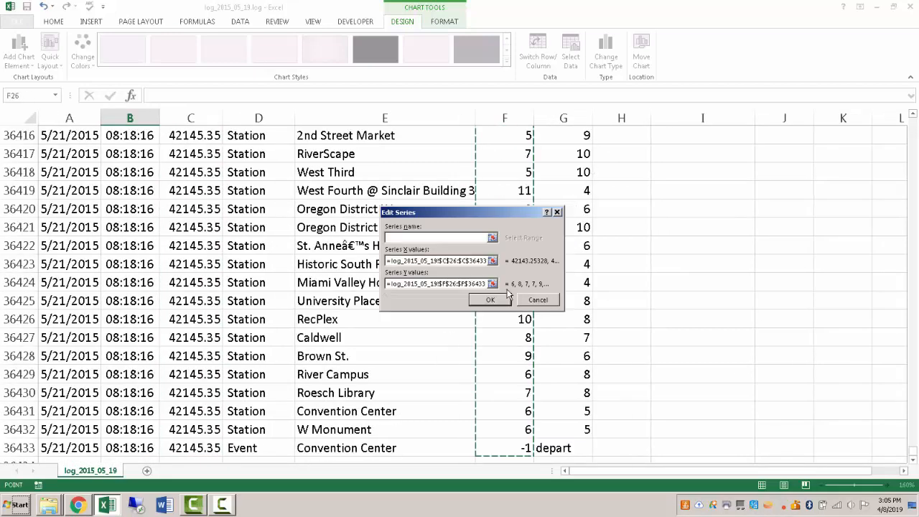
{"action": "left_click", "coordinate": [490, 300]}
{"action": "key", "text": "Return"}
Resize the chart to 6.5" wide and 4" high.
{"action": "left_click", "coordinate": [246, 228]}
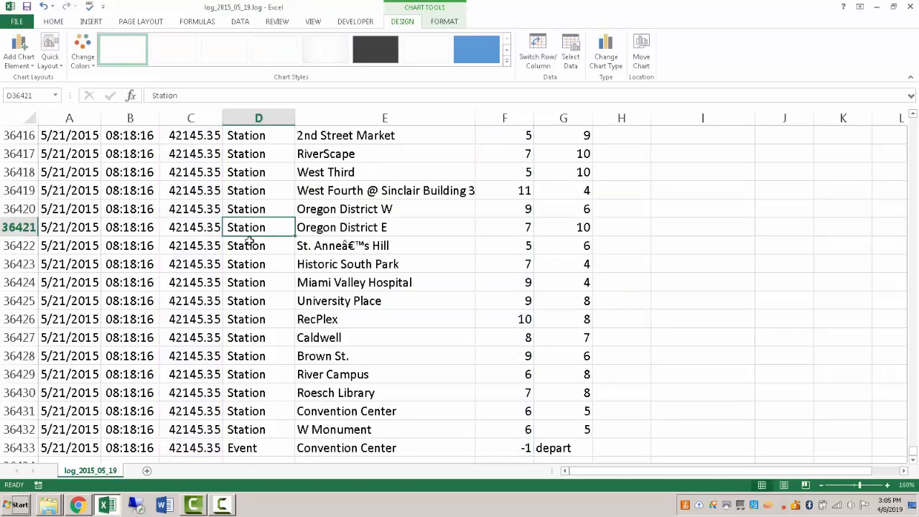
{"action": "key", "text": "ctrl+Up"}
{"action": "scroll", "coordinate": [431, 267], "scroll_direction": "up", "scroll_amount": 7}
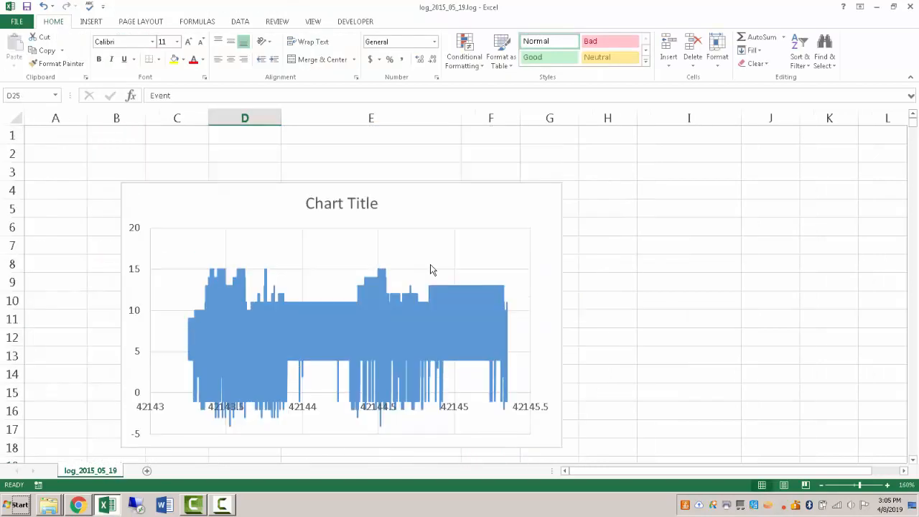
{"action": "scroll", "coordinate": [282, 245], "scroll_direction": "down", "scroll_amount": 3}
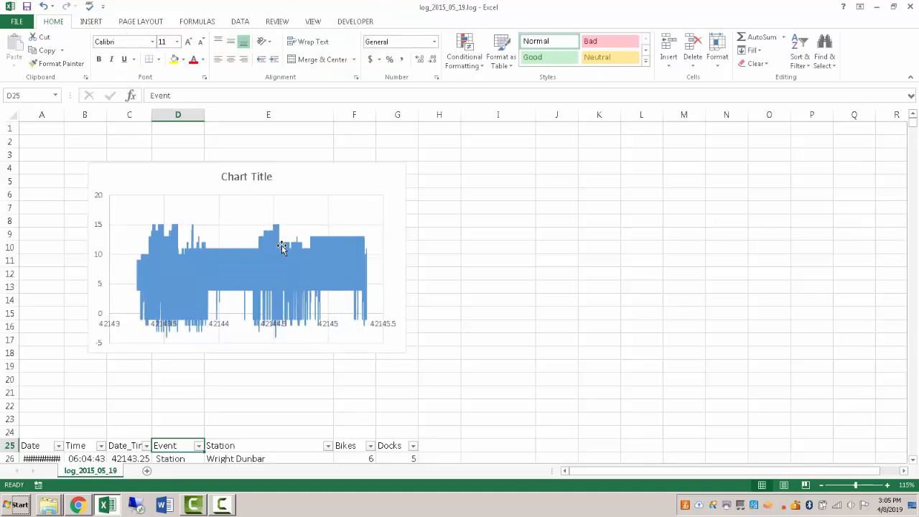
{"action": "left_click", "coordinate": [151, 177]}
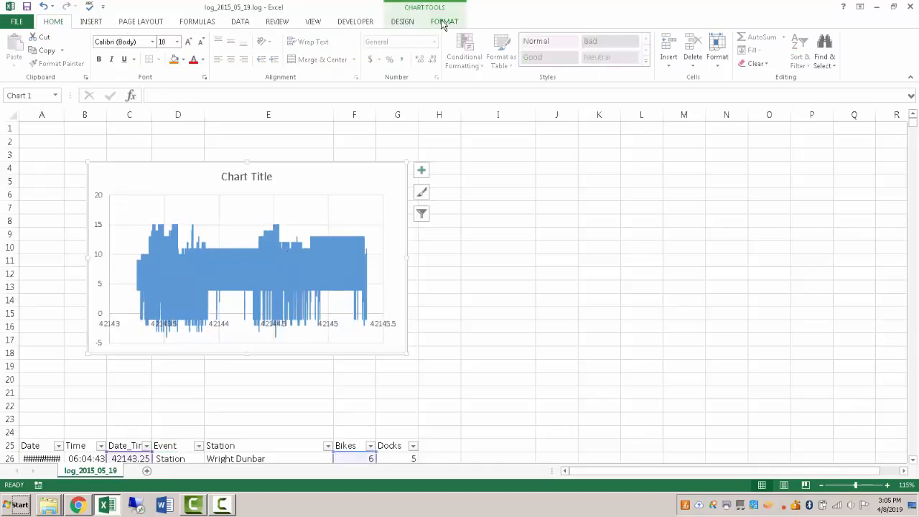
{"action": "left_click", "coordinate": [322, 142]}
{"action": "left_click", "coordinate": [313, 175]}
{"action": "left_click", "coordinate": [450, 21]}
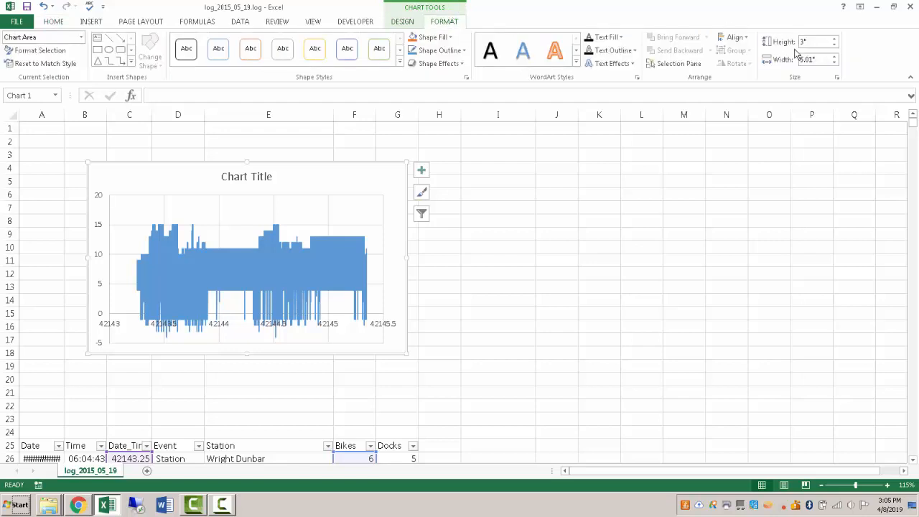
{"action": "left_click_drag", "start_coordinate": [798, 59], "coordinate": [826, 67]}
{"action": "type", "text": "6.5"}
{"action": "double_click", "coordinate": [817, 41]}
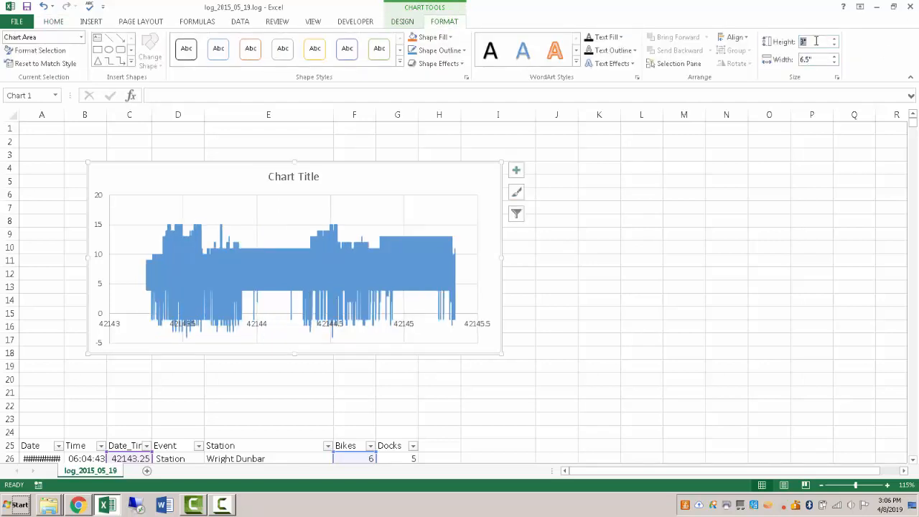
{"action": "type", "text": "4"}
{"action": "key", "text": "Return"}
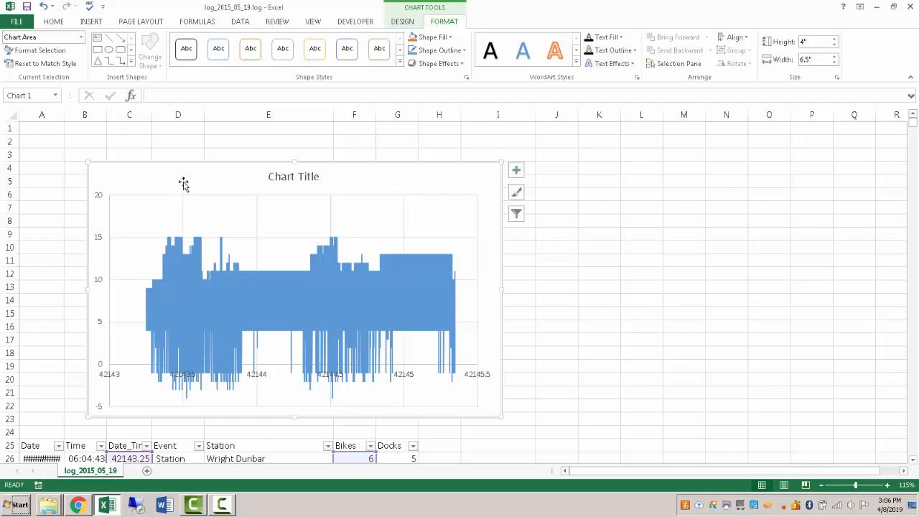
Change the chart title to Available Bikes.
{"action": "double_click", "coordinate": [287, 176]}
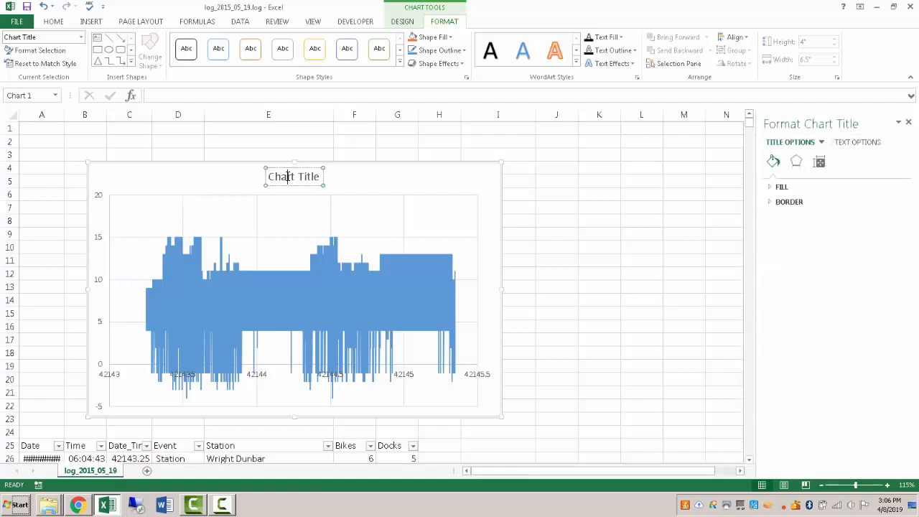
{"action": "triple_click", "coordinate": [287, 176]}
{"action": "type", "text": "Avail"}
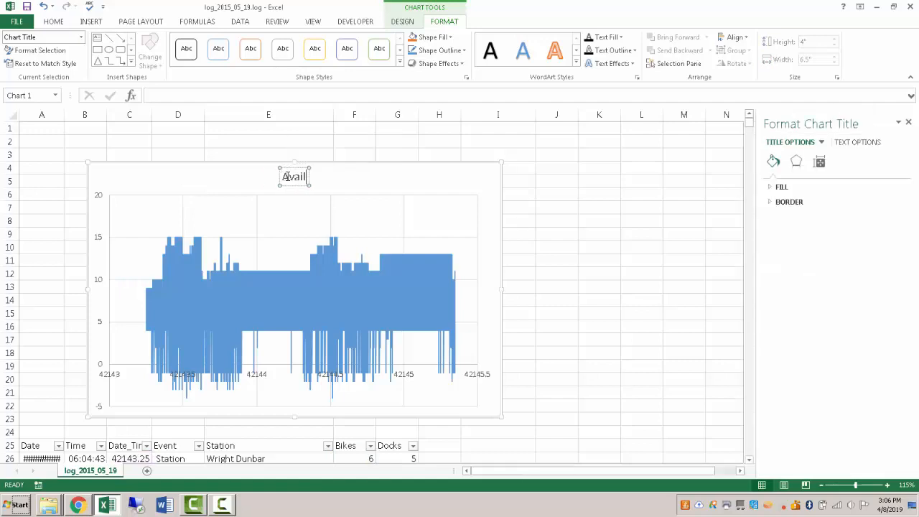
{"action": "type", "text": "able Bikes"}
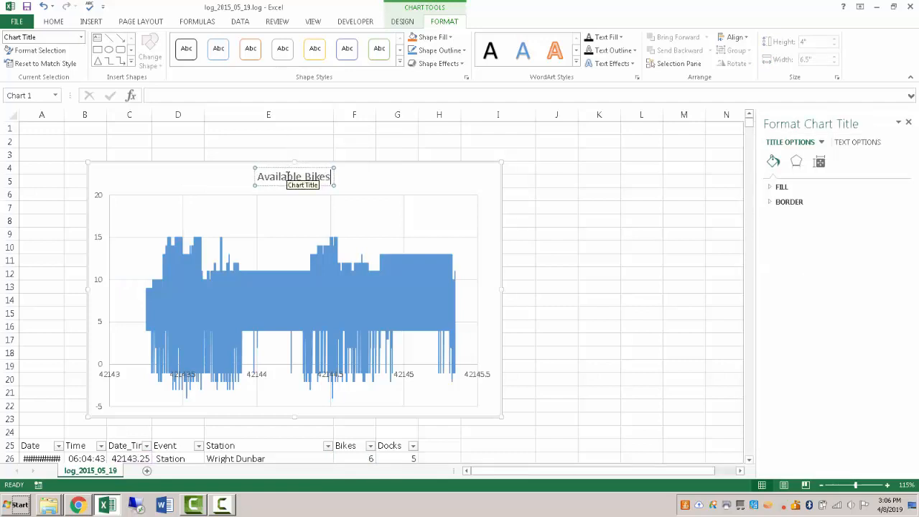
{"action": "left_click", "coordinate": [203, 185]}
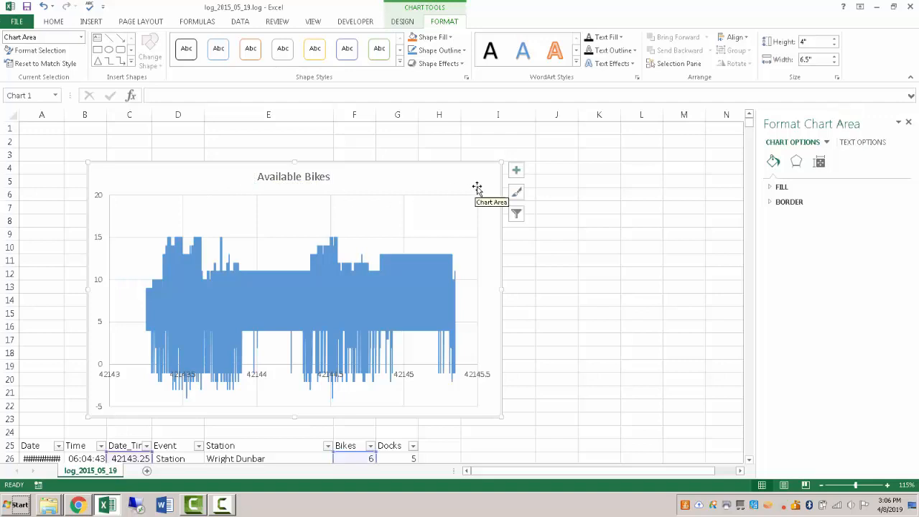
Add horizontal and vertical axis titles to the Available Bikes chart, leaving data labels off.
{"action": "left_click", "coordinate": [516, 171]}
{"action": "left_click", "coordinate": [556, 219]}
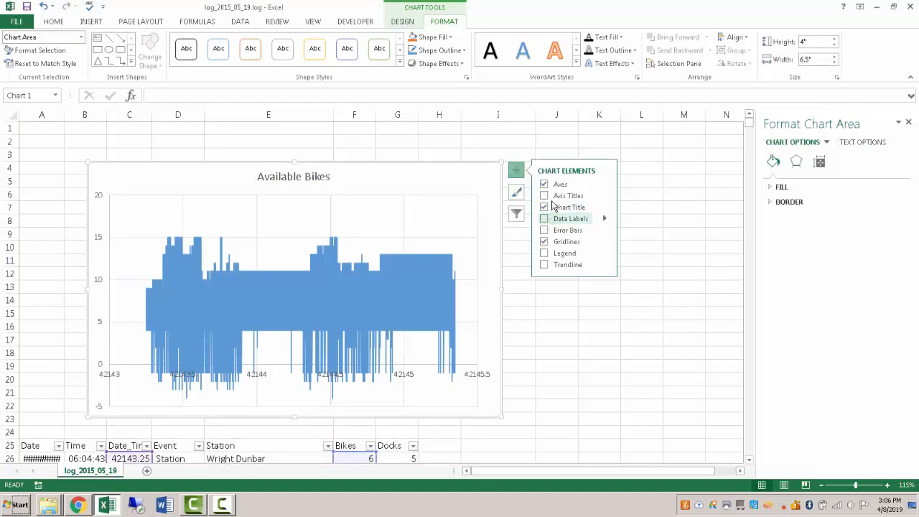
{"action": "left_click", "coordinate": [553, 196]}
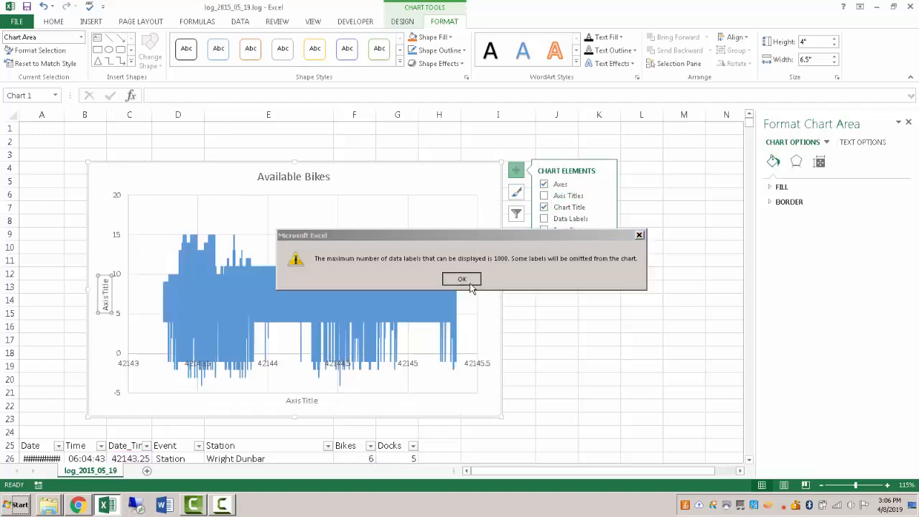
{"action": "left_click", "coordinate": [468, 280]}
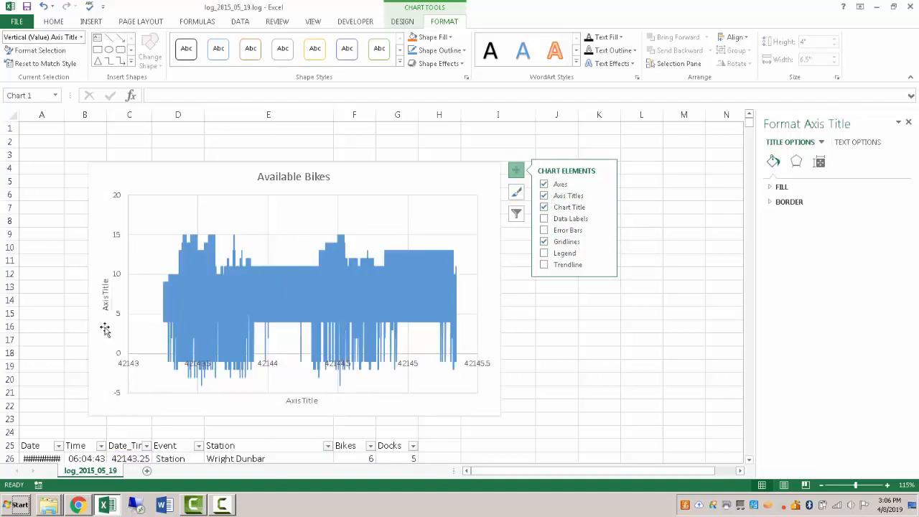
Change the chart's vertical axis title to Bikes.
{"action": "left_click", "coordinate": [107, 320]}
{"action": "left_click", "coordinate": [106, 302]}
{"action": "double_click", "coordinate": [105, 298]}
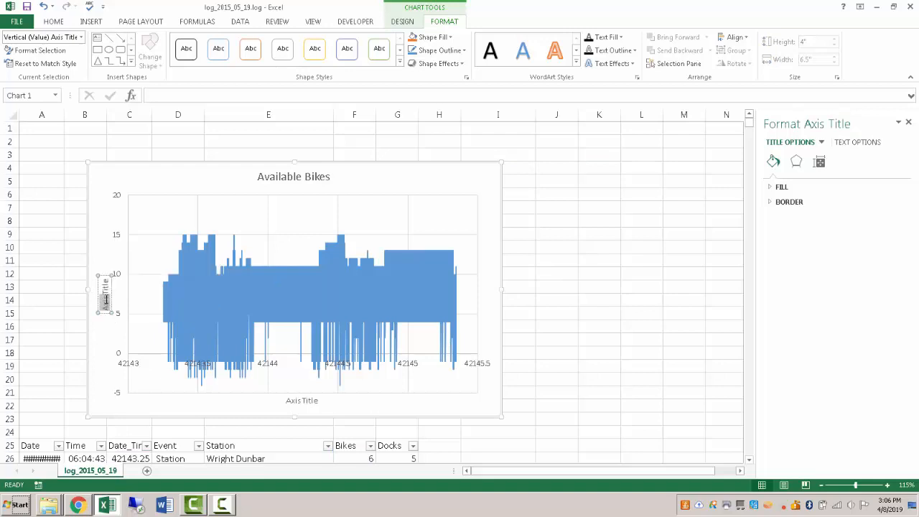
{"action": "left_click", "coordinate": [106, 299]}
{"action": "key", "text": "ctrl+a"}
{"action": "type", "text": "Bikes"}
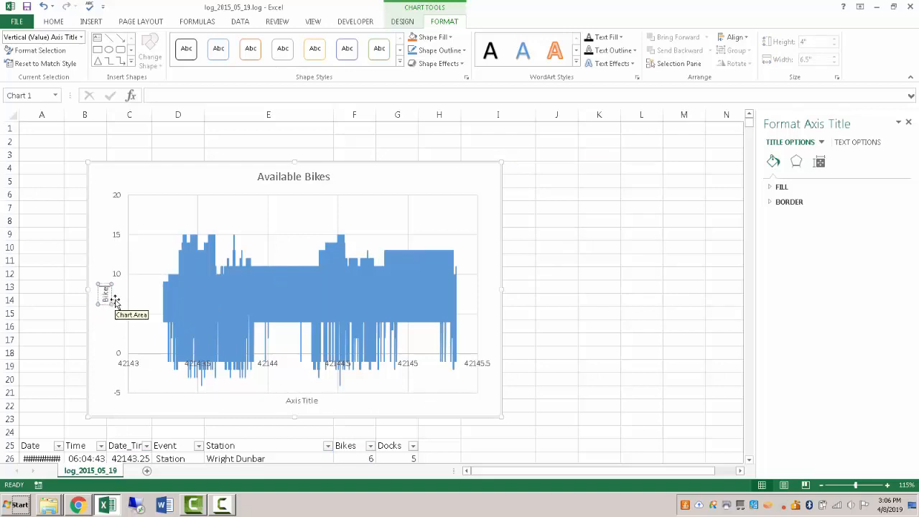
Change the chart's horizontal axis title to "Date, Time".
{"action": "left_click", "coordinate": [302, 403]}
{"action": "double_click", "coordinate": [302, 403]}
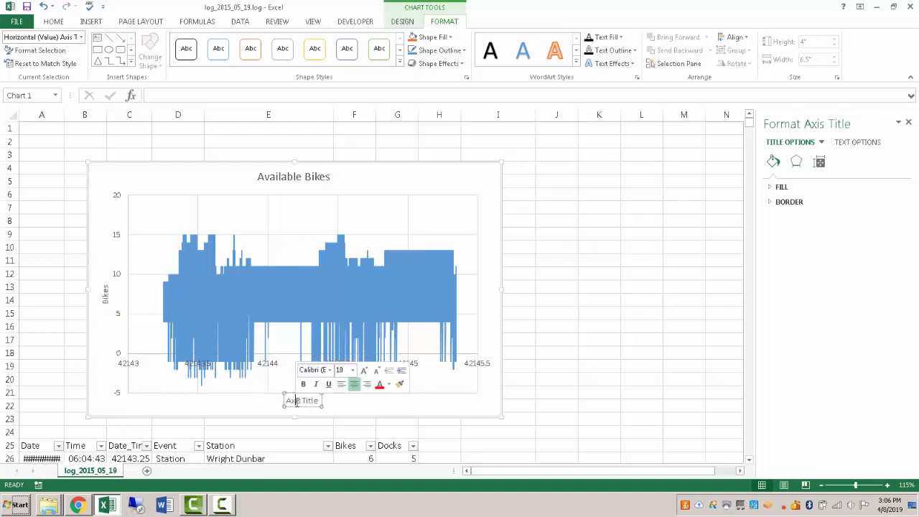
{"action": "key", "text": "ctrl+a"}
{"action": "key", "text": "BackSpace"}
{"action": "type", "text": "Date, Time"}
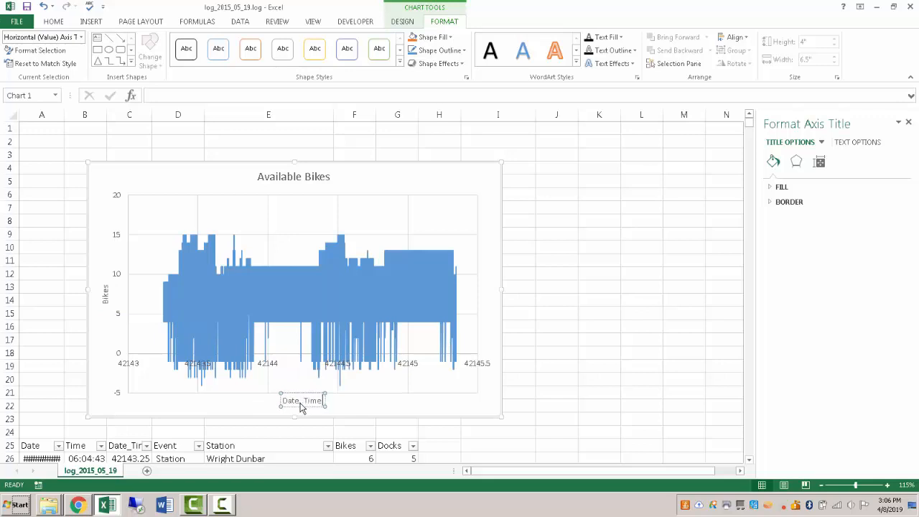
{"action": "key", "text": "Escape"}
Set all text in the chart to font size 10.5, including the Available Bikes title.
{"action": "left_click", "coordinate": [160, 183]}
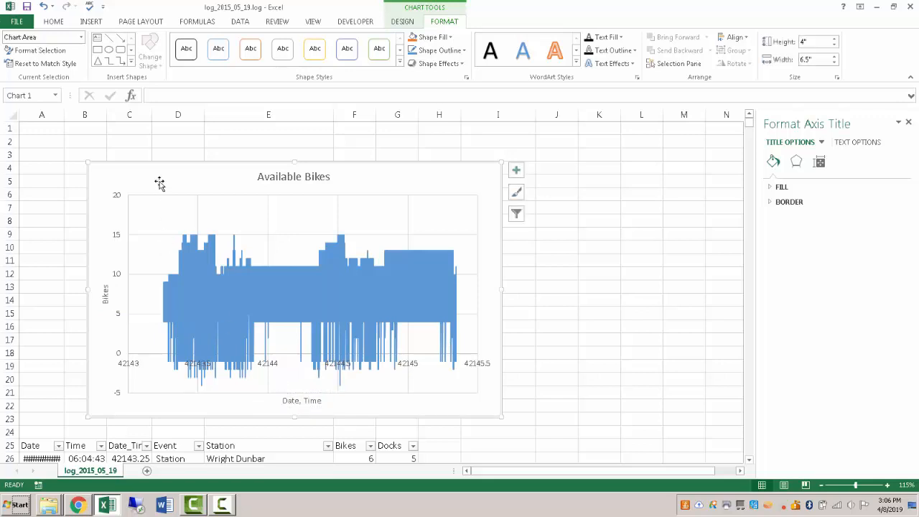
{"action": "left_click", "coordinate": [53, 23]}
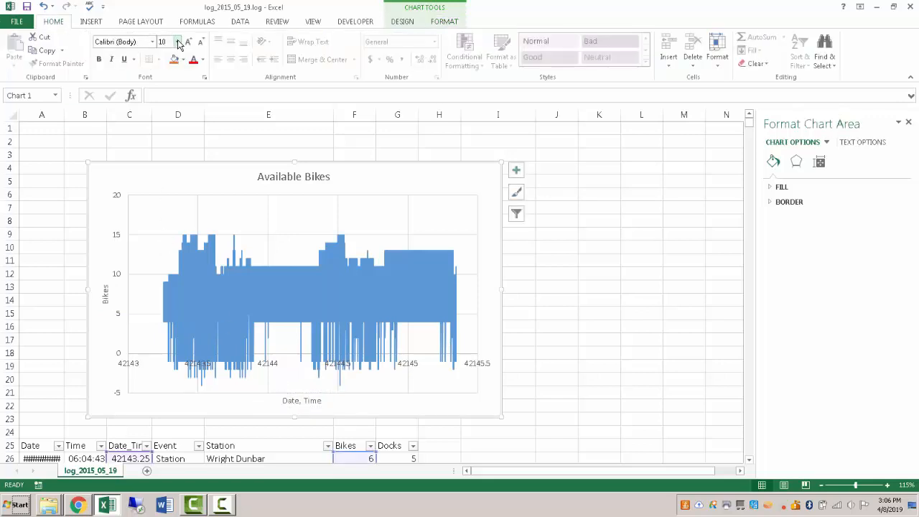
{"action": "left_click", "coordinate": [177, 42]}
{"action": "left_click", "coordinate": [167, 89]}
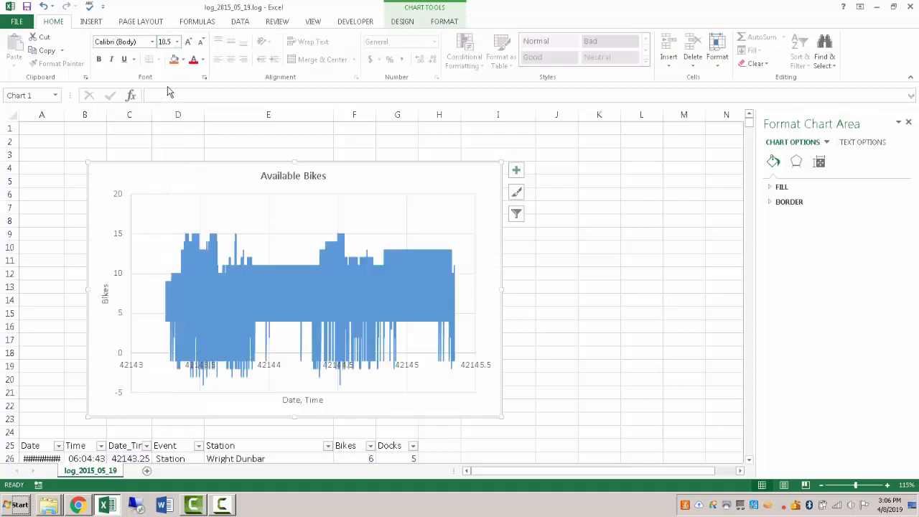
{"action": "left_click", "coordinate": [271, 179]}
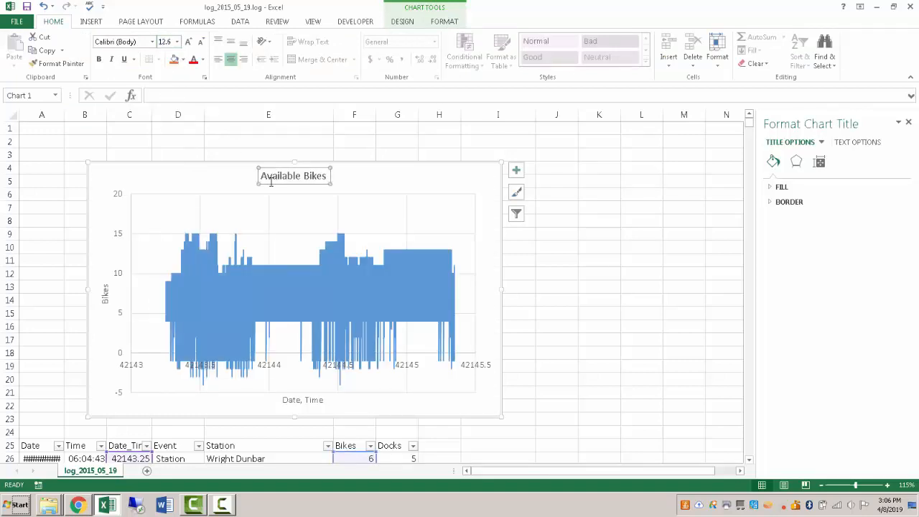
{"action": "left_click", "coordinate": [177, 41]}
{"action": "left_click", "coordinate": [167, 89]}
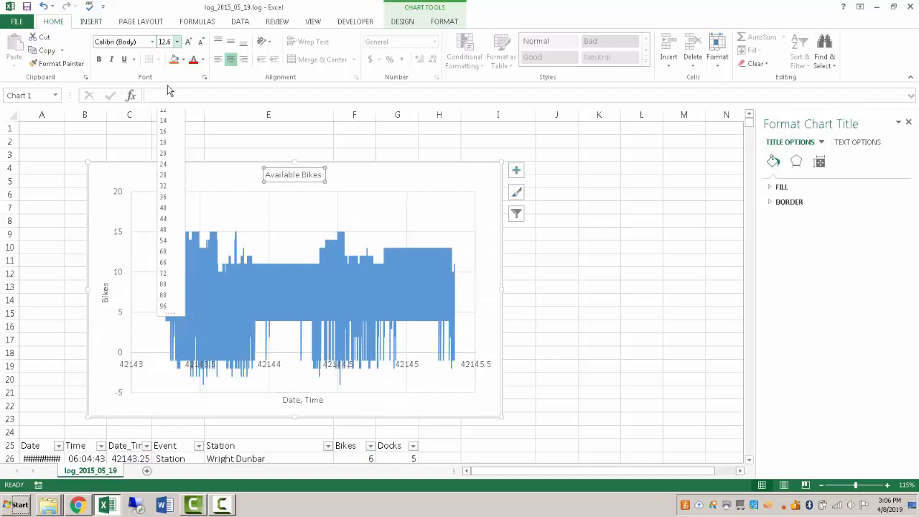
{"action": "left_click", "coordinate": [116, 176]}
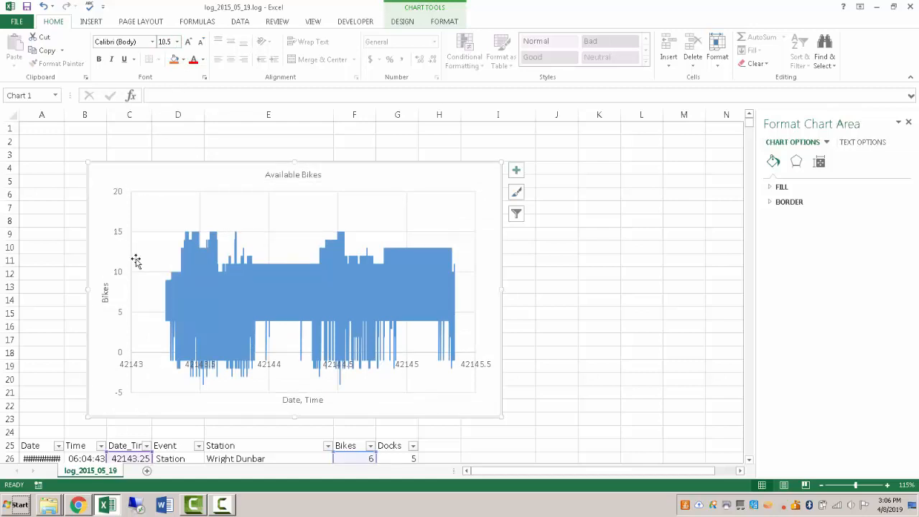
Move the chart so its left edge lines up with column B and it ends just above row 24.
{"action": "scroll", "coordinate": [90, 258], "scroll_direction": "down", "scroll_amount": 1}
{"action": "left_click", "coordinate": [72, 235]}
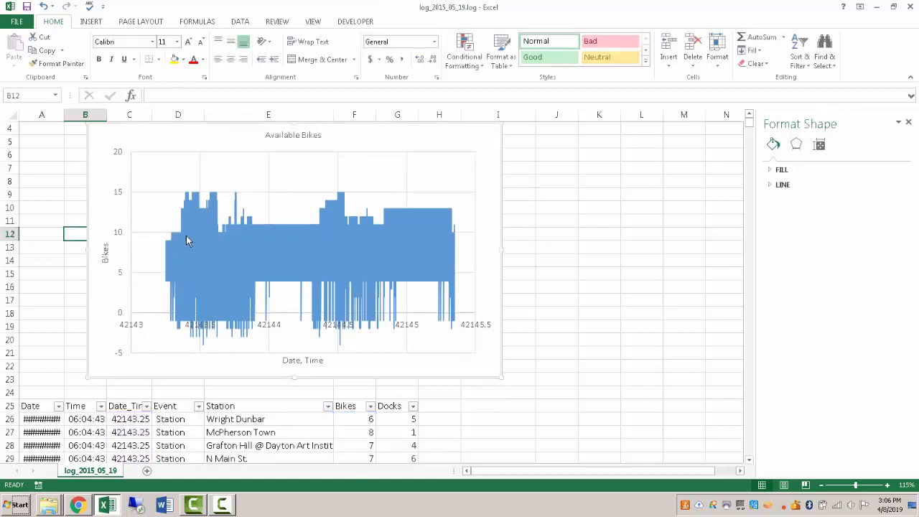
{"action": "scroll", "coordinate": [202, 261], "scroll_direction": "down", "scroll_amount": 1}
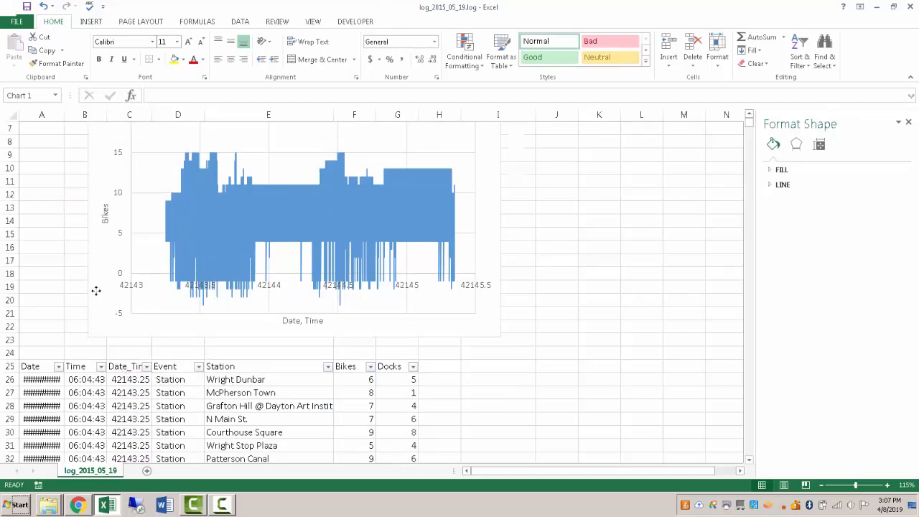
{"action": "left_click_drag", "start_coordinate": [94, 289], "coordinate": [74, 300]}
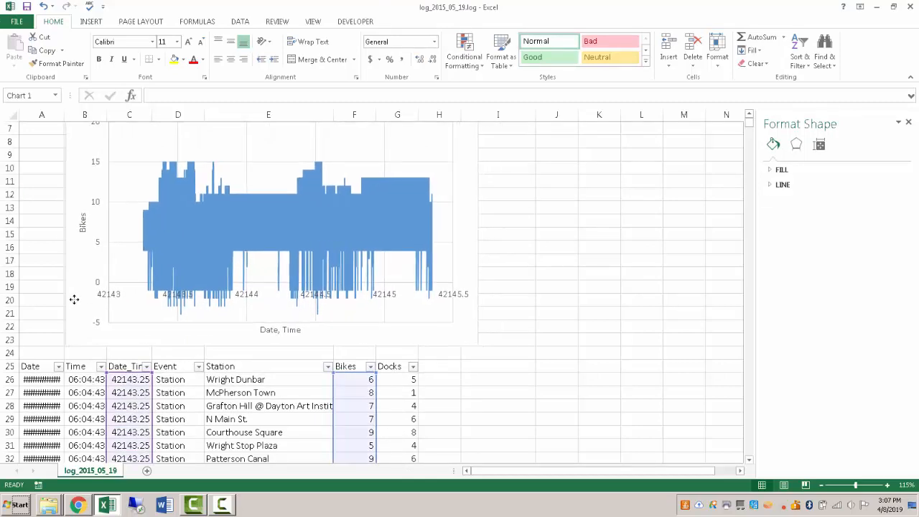
{"action": "left_click", "coordinate": [184, 352]}
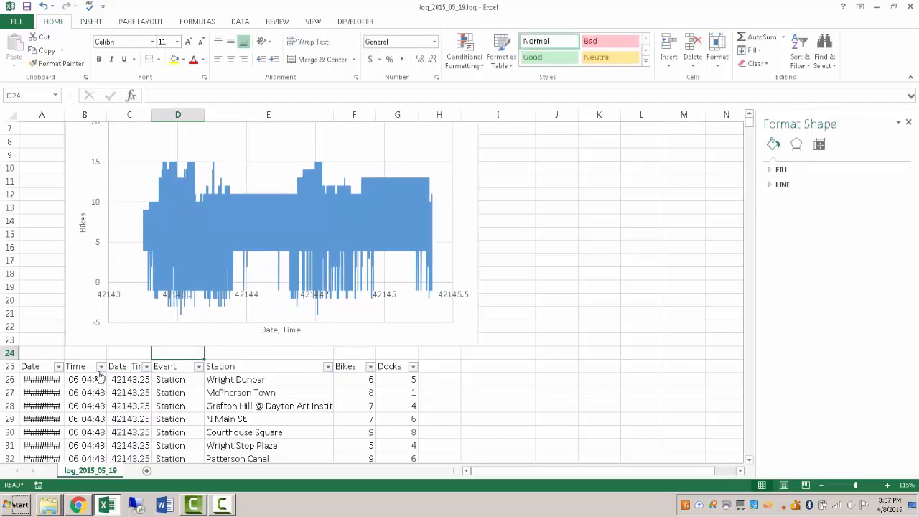
Filter the Event column to keep only the Station rows.
{"action": "left_click", "coordinate": [198, 367]}
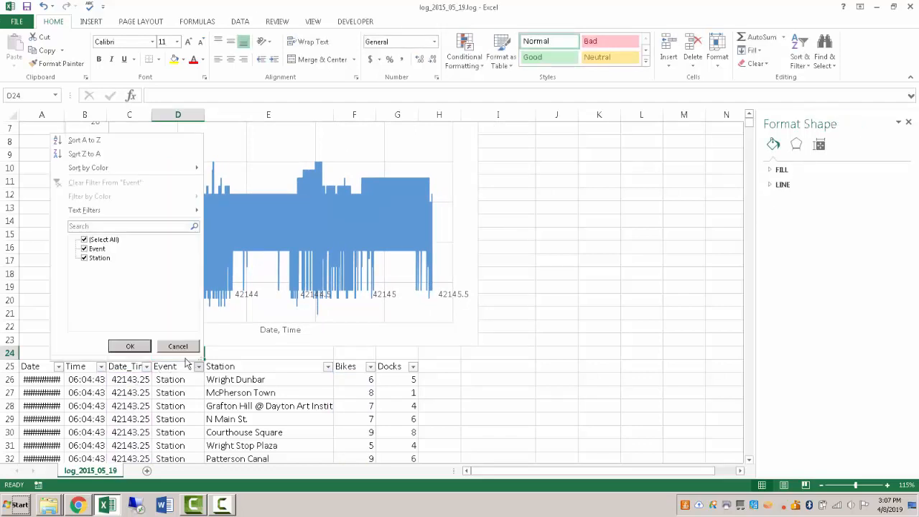
{"action": "left_click", "coordinate": [89, 240]}
{"action": "left_click", "coordinate": [90, 258]}
{"action": "left_click", "coordinate": [130, 346]}
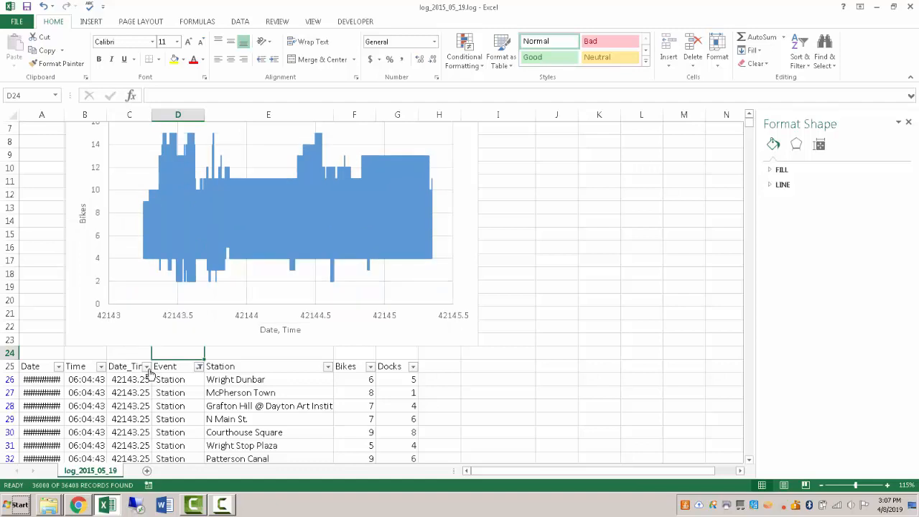
Filter the Station column to show only Caldwell.
{"action": "left_click", "coordinate": [328, 367]}
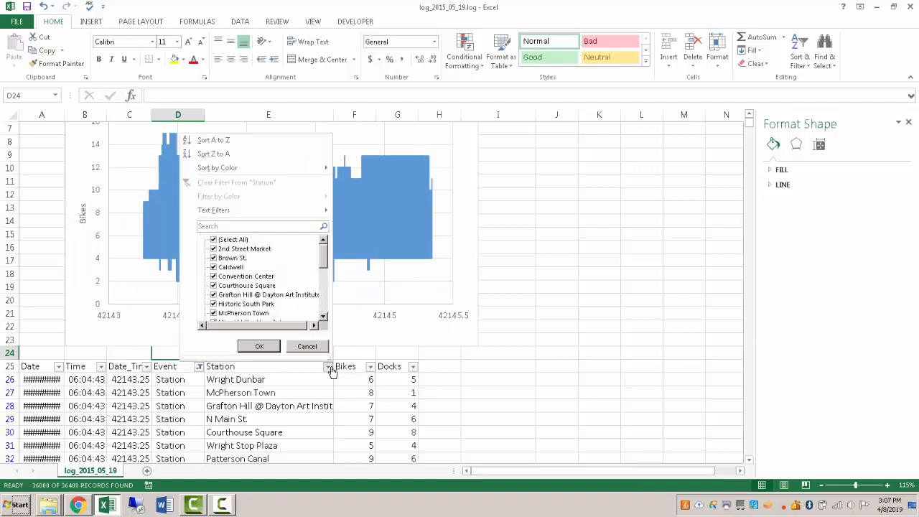
{"action": "left_click", "coordinate": [234, 241]}
{"action": "left_click", "coordinate": [213, 267]}
{"action": "left_click", "coordinate": [271, 347]}
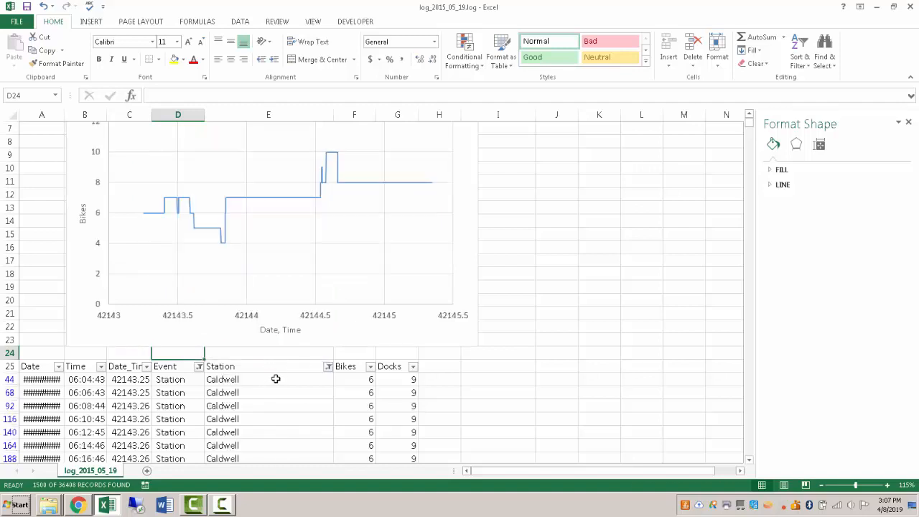
Sort the filtered data by the Date_Time column in ascending order, leaving the Time column unfiltered.
{"action": "scroll", "coordinate": [263, 349], "scroll_direction": "up", "scroll_amount": 1}
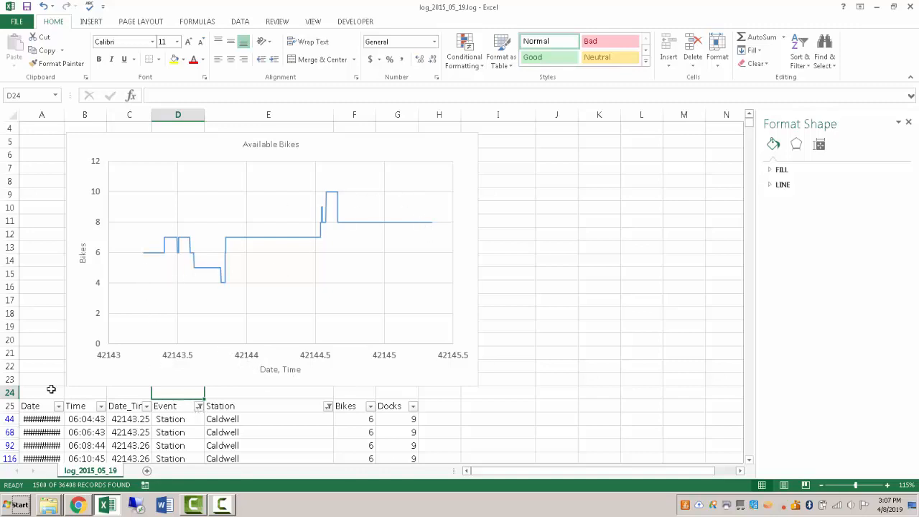
{"action": "left_click", "coordinate": [100, 406]}
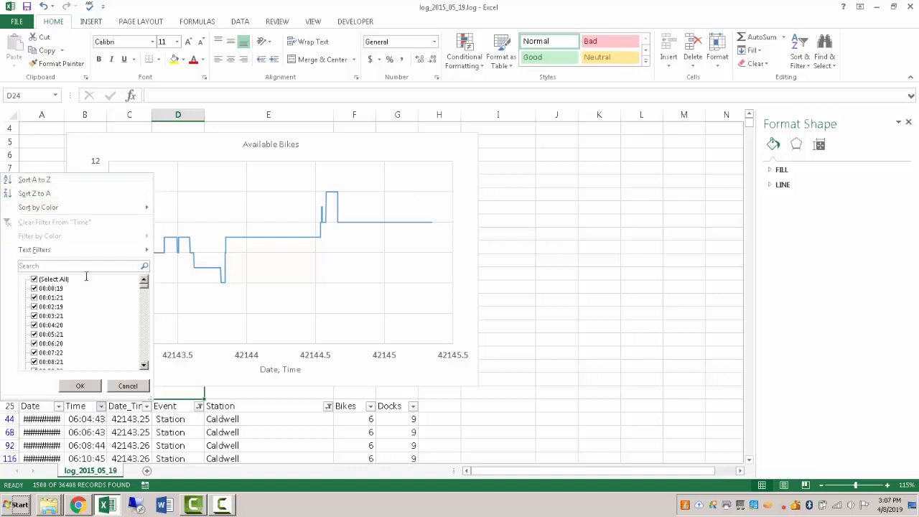
{"action": "left_click", "coordinate": [127, 385]}
{"action": "left_click", "coordinate": [147, 407]}
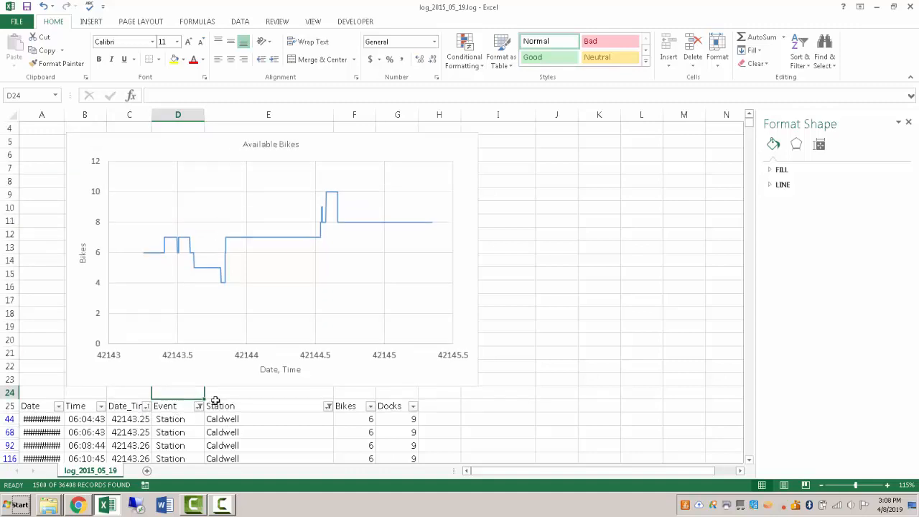
Switch the Station column filter from Caldwell to Convention Center only.
{"action": "left_click", "coordinate": [327, 406]}
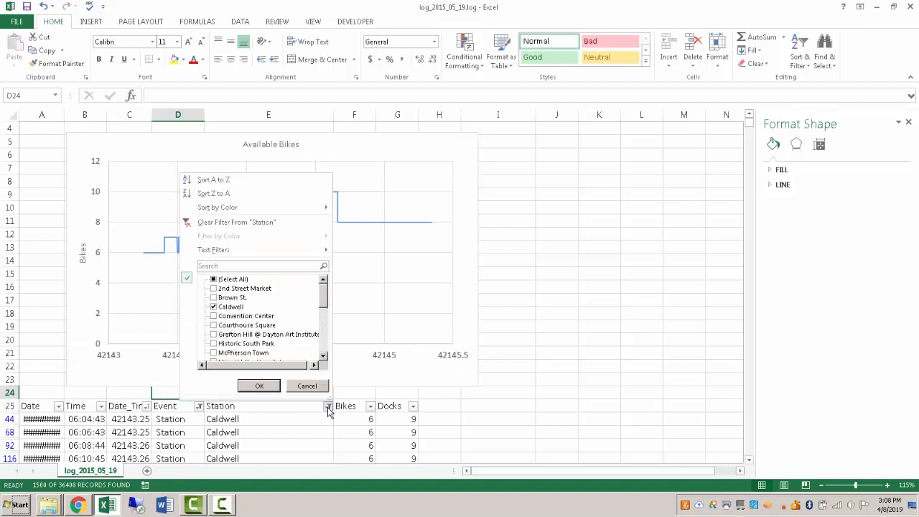
{"action": "left_click", "coordinate": [230, 307]}
{"action": "left_click", "coordinate": [237, 316]}
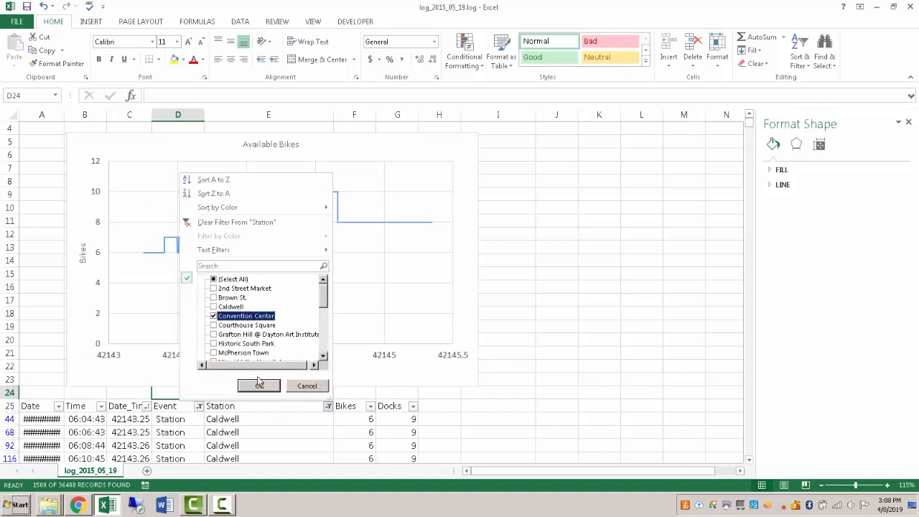
{"action": "left_click", "coordinate": [258, 385]}
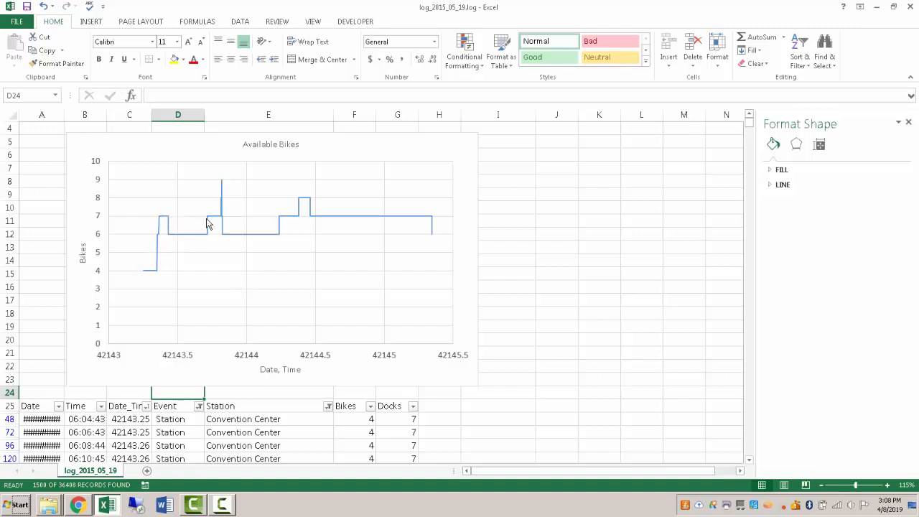
Switch the Station column filter to show only Miami Valley Hospital.
{"action": "left_click", "coordinate": [328, 406]}
{"action": "left_click", "coordinate": [231, 317]}
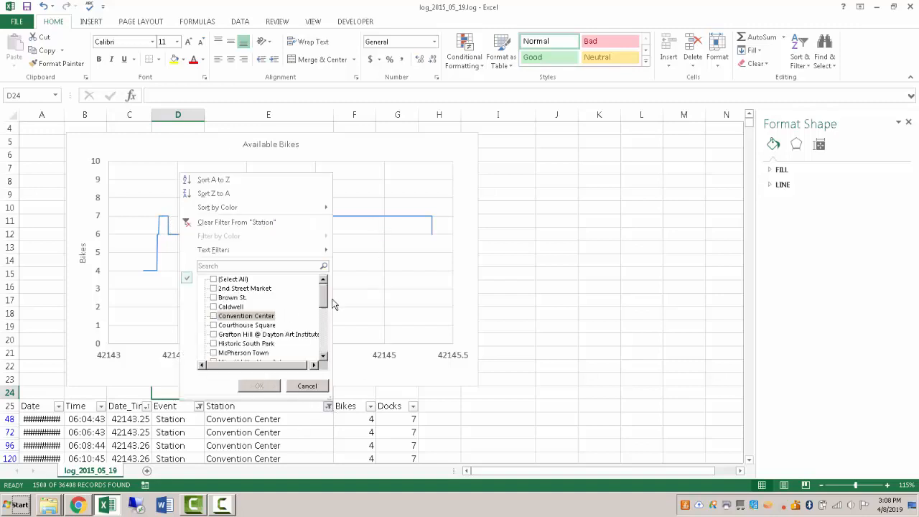
{"action": "scroll", "coordinate": [325, 300], "scroll_direction": "down", "scroll_amount": 1}
{"action": "left_click", "coordinate": [264, 325]}
{"action": "left_click", "coordinate": [264, 325]}
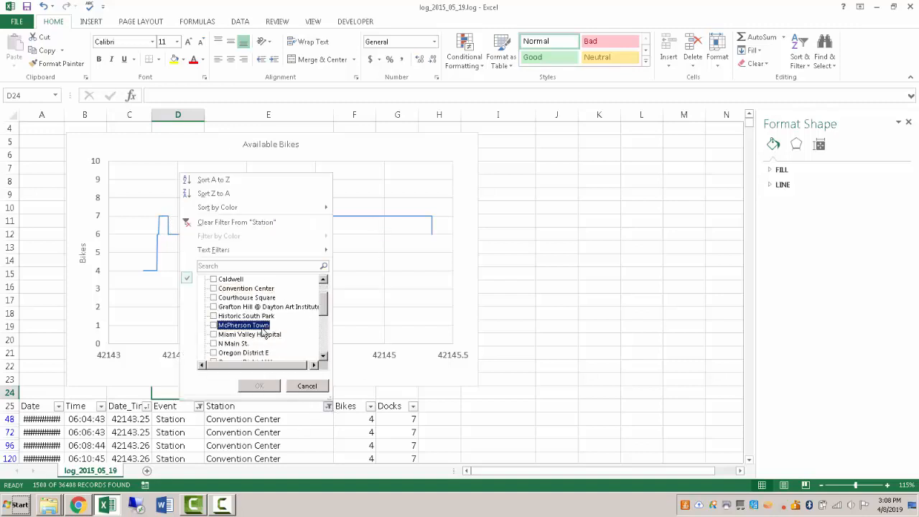
{"action": "left_click", "coordinate": [264, 335]}
{"action": "left_click", "coordinate": [259, 385]}
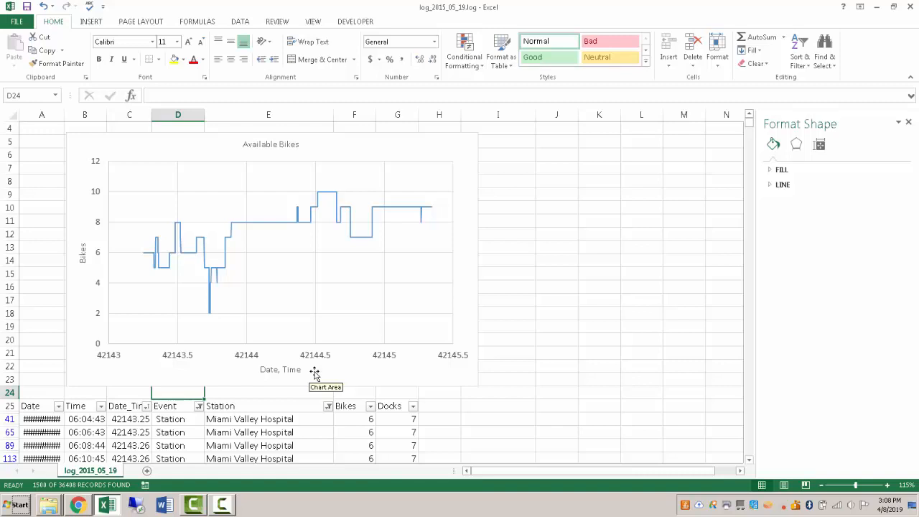
Set the major unit of the chart's horizontal Date, Time axis to 0.25.
{"action": "left_click", "coordinate": [246, 359]}
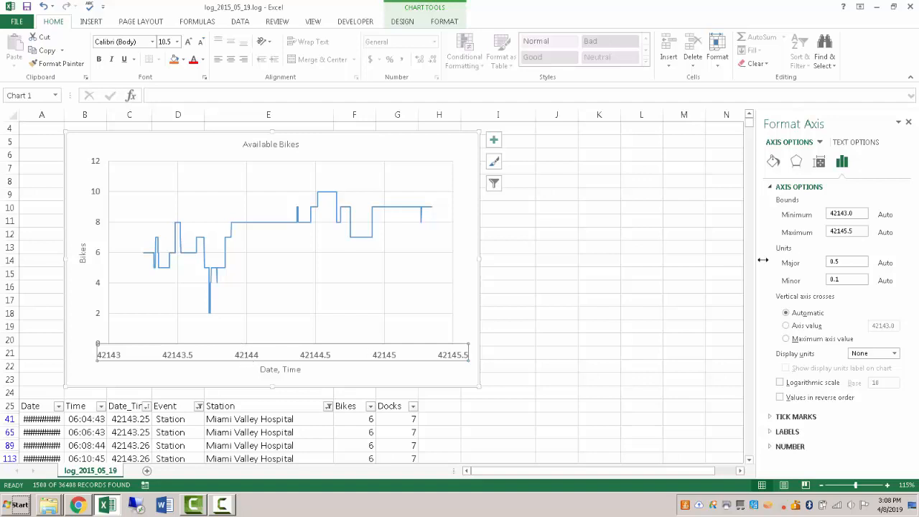
{"action": "left_click", "coordinate": [909, 122]}
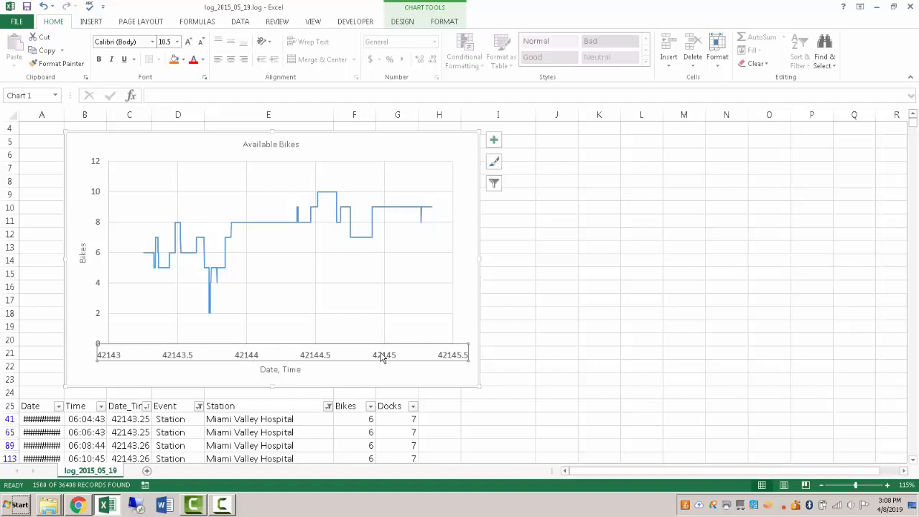
{"action": "right_click", "coordinate": [386, 352]}
{"action": "left_click", "coordinate": [420, 474]}
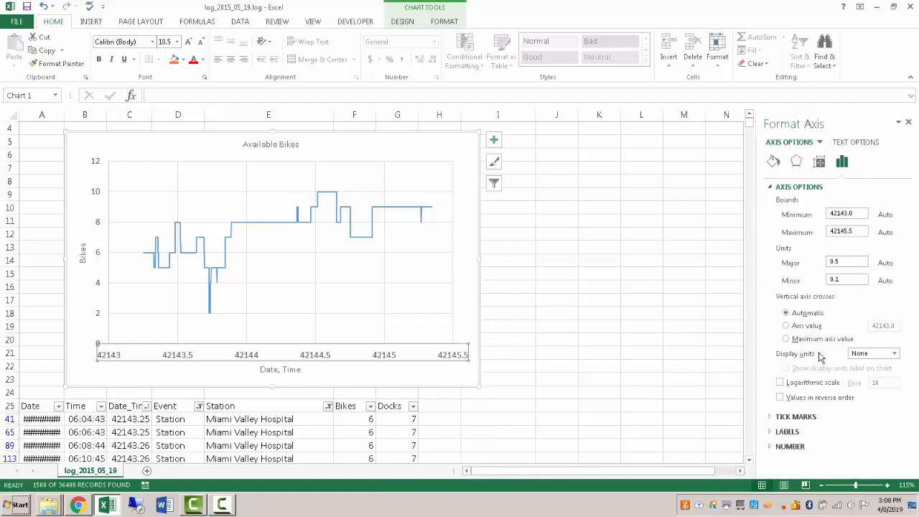
{"action": "left_click", "coordinate": [859, 214]}
{"action": "left_click", "coordinate": [849, 261]}
{"action": "left_click", "coordinate": [853, 279]}
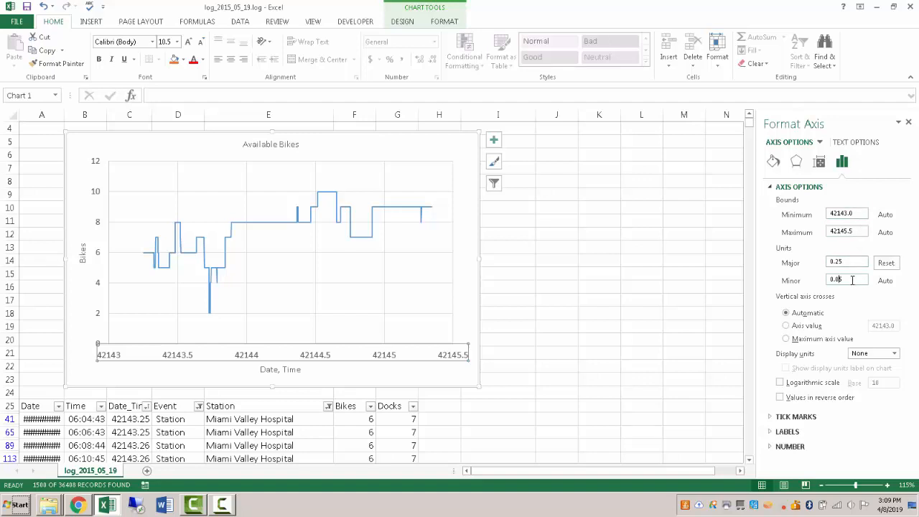
Calculate two hours as a fraction of a day in cell J14 with the formula =2/24.
{"action": "left_click", "coordinate": [550, 259]}
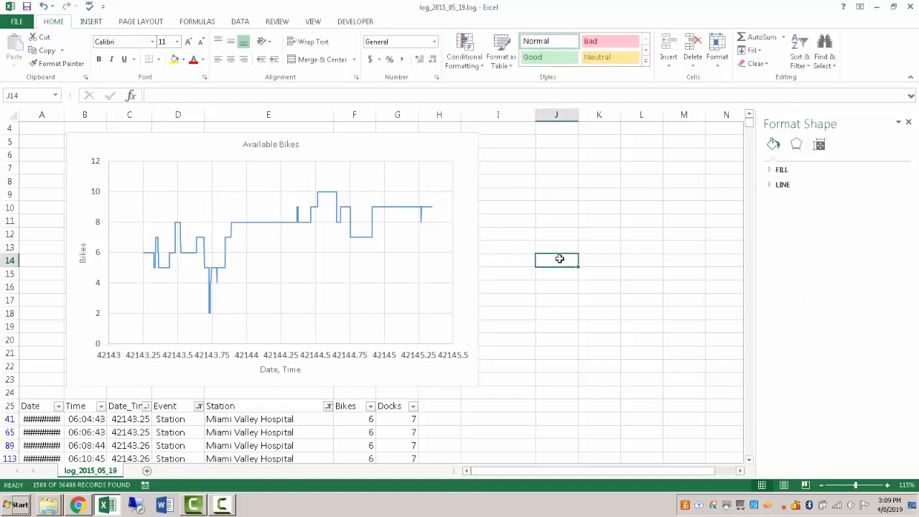
{"action": "type", "text": "=2/24"}
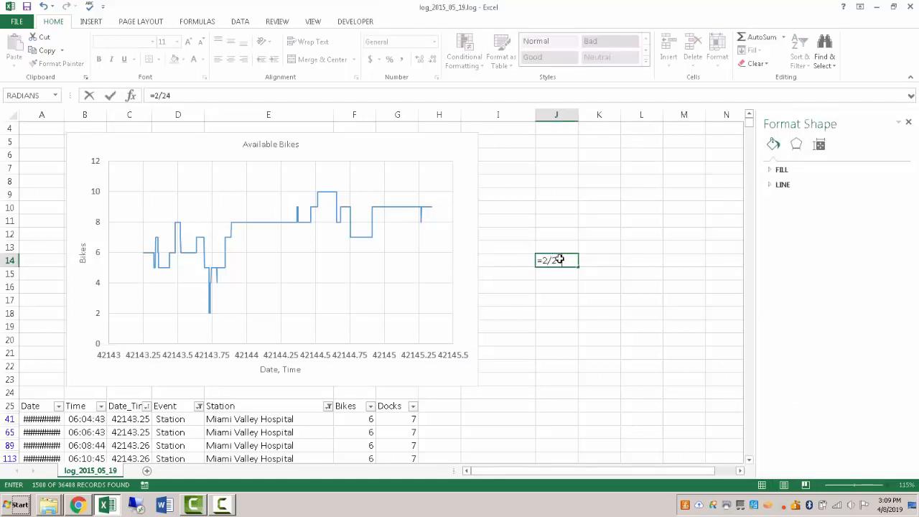
{"action": "key", "text": "Return"}
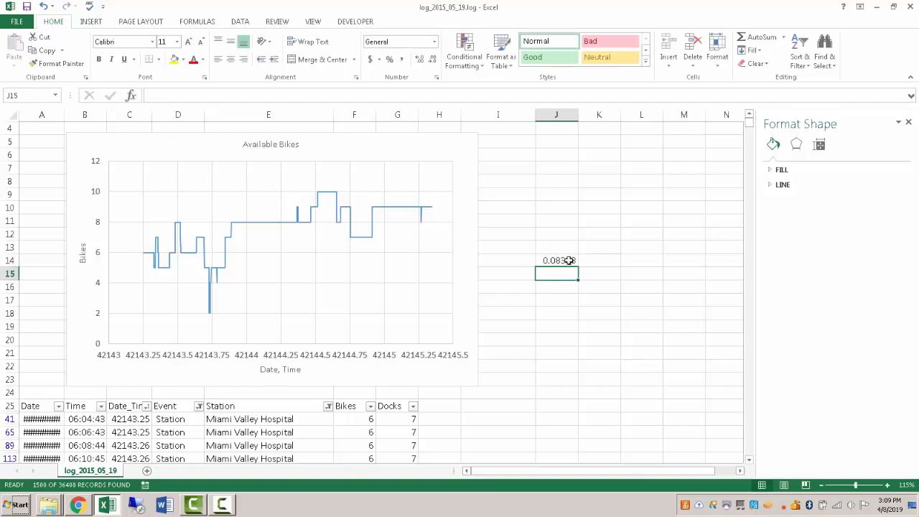
{"action": "left_click", "coordinate": [563, 262]}
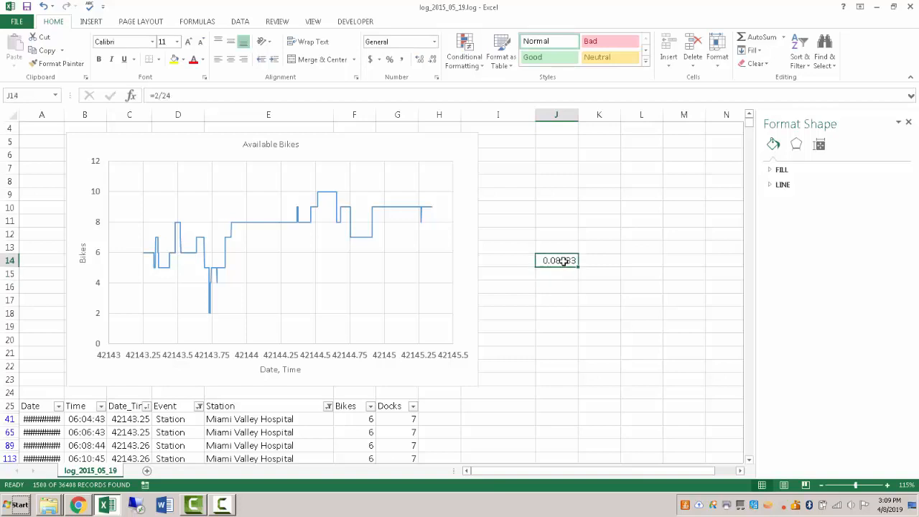
Set the minor unit of the chart's horizontal Date, Time axis to 0.08333333.
{"action": "left_click", "coordinate": [381, 360]}
{"action": "left_click", "coordinate": [852, 280]}
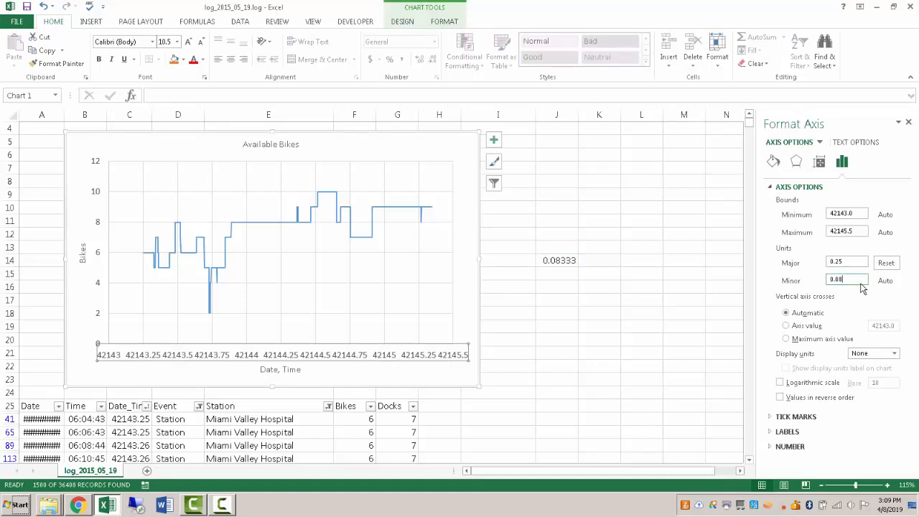
{"action": "type", "text": "0.08333333"}
Add primary minor vertical gridlines to the Available Bikes chart.
{"action": "left_click", "coordinate": [473, 227]}
{"action": "left_click", "coordinate": [495, 140]}
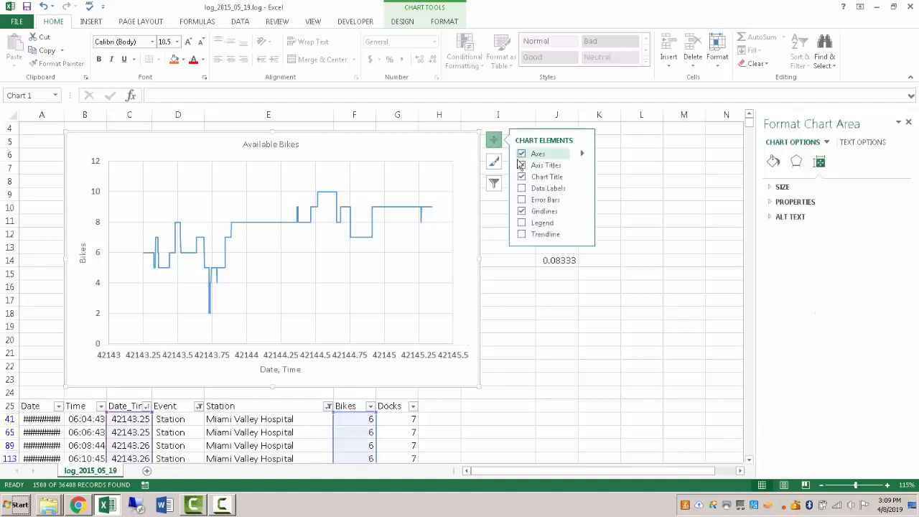
{"action": "left_click", "coordinate": [583, 211]}
{"action": "left_click", "coordinate": [659, 251]}
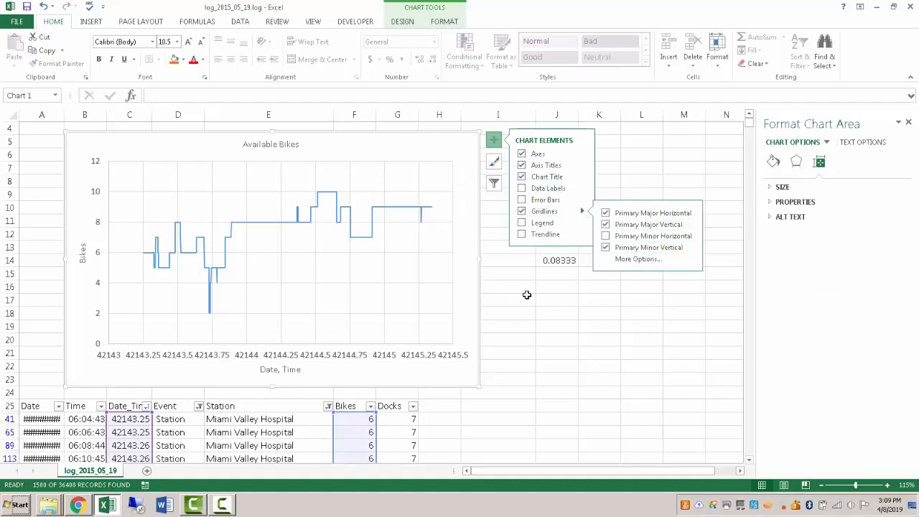
Give the horizontal Date, Time axis labels the custom number format mm/dd, hh:mm.
{"action": "left_click", "coordinate": [427, 366]}
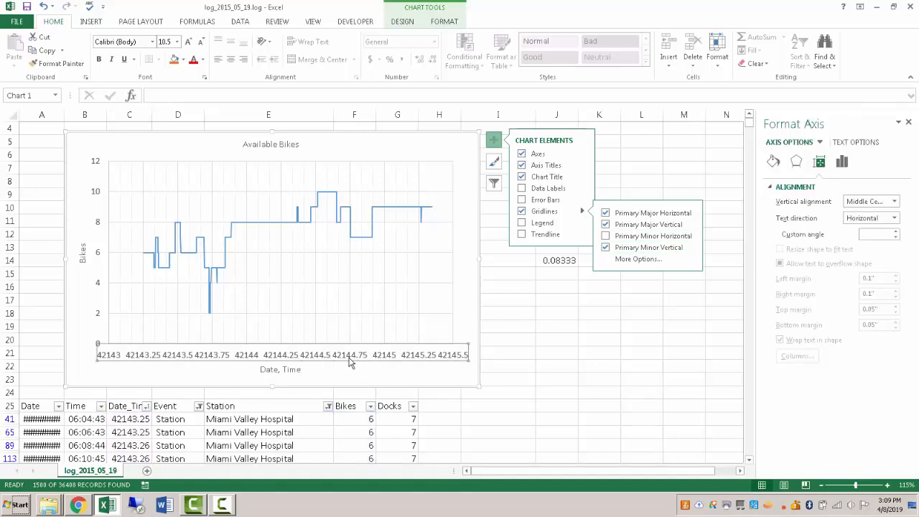
{"action": "left_click", "coordinate": [843, 165]}
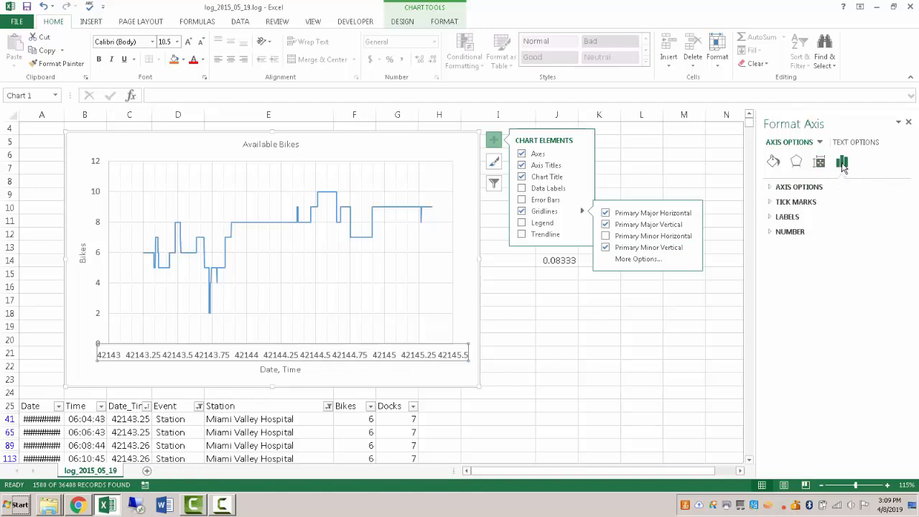
{"action": "left_click", "coordinate": [777, 231]}
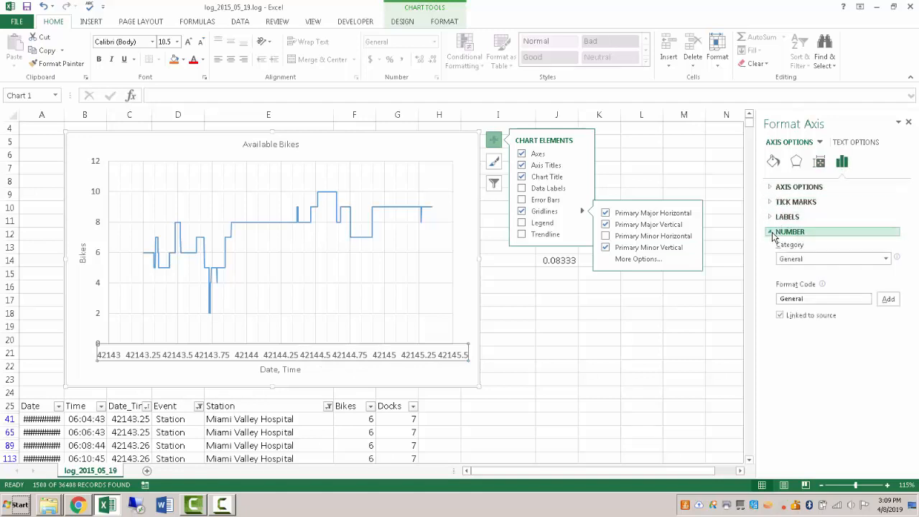
{"action": "left_click", "coordinate": [805, 260]}
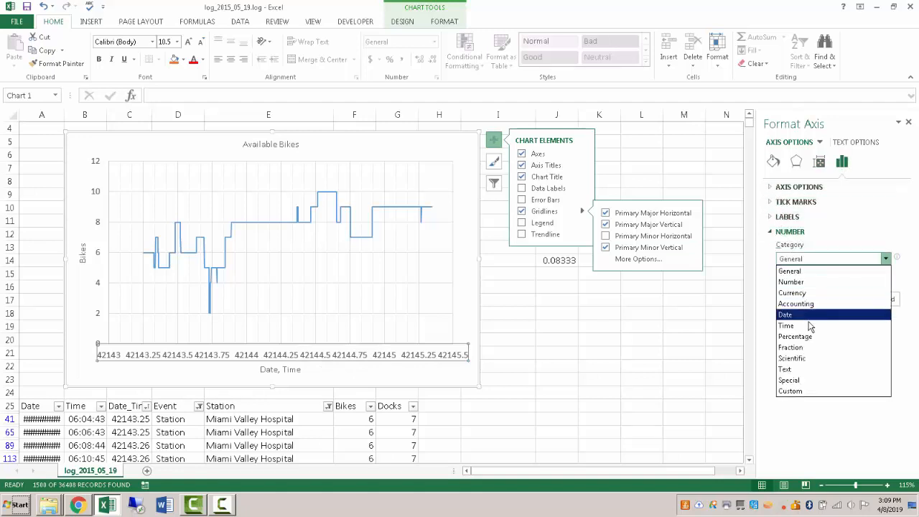
{"action": "left_click", "coordinate": [810, 391]}
{"action": "left_click", "coordinate": [839, 289]}
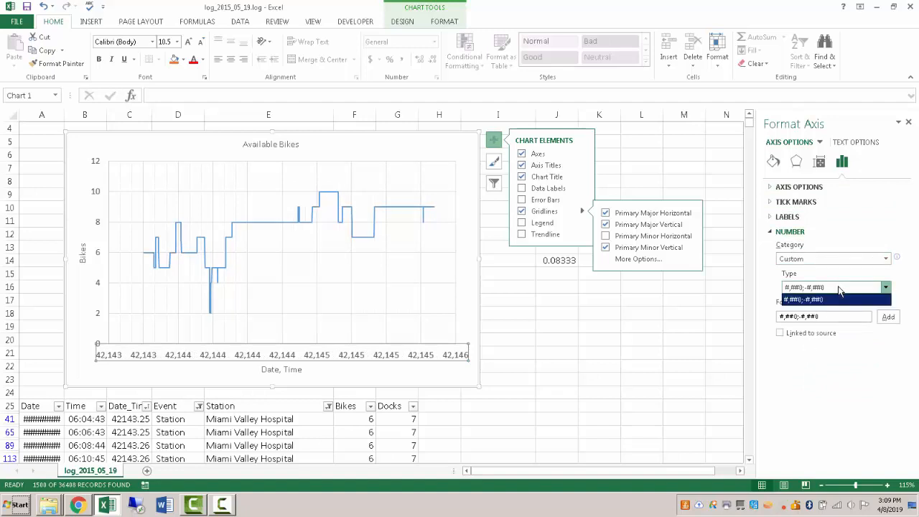
{"action": "left_click", "coordinate": [831, 295]}
{"action": "left_click", "coordinate": [837, 317]}
{"action": "left_click_drag", "start_coordinate": [838, 317], "coordinate": [739, 314]}
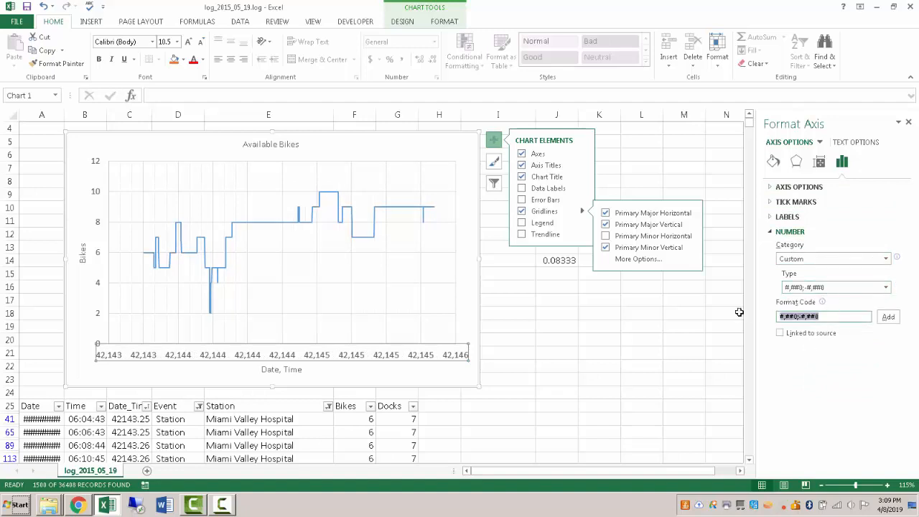
{"action": "type", "text": "MM/dd, hh:mm"}
{"action": "left_click", "coordinate": [888, 317]}
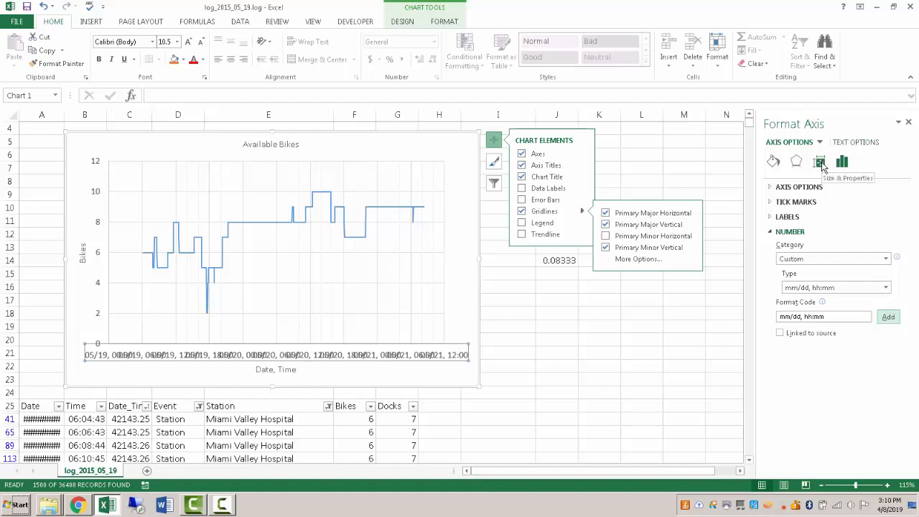
Rotate the horizontal axis labels to a custom angle of -45 degrees.
{"action": "left_click", "coordinate": [822, 164]}
{"action": "left_click", "coordinate": [883, 201]}
{"action": "left_click", "coordinate": [882, 203]}
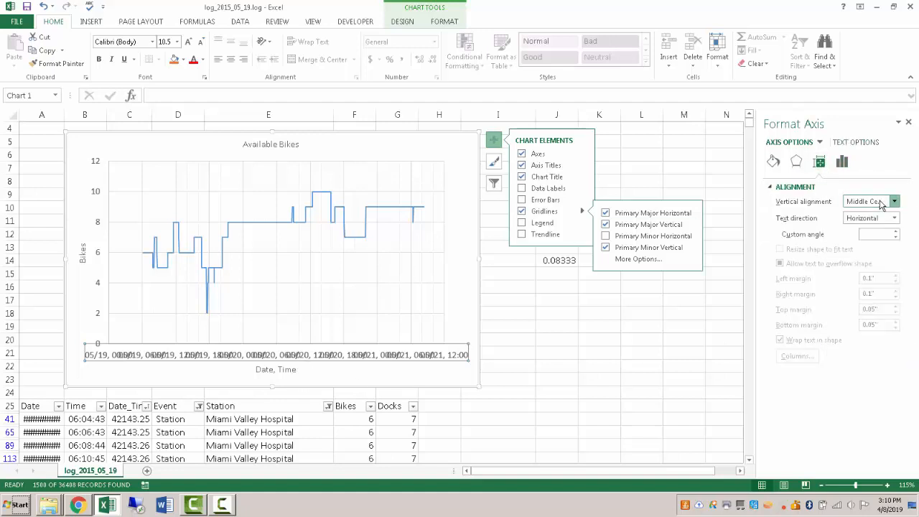
{"action": "left_click", "coordinate": [894, 217]}
{"action": "left_click", "coordinate": [872, 232]}
{"action": "left_click", "coordinate": [871, 235]}
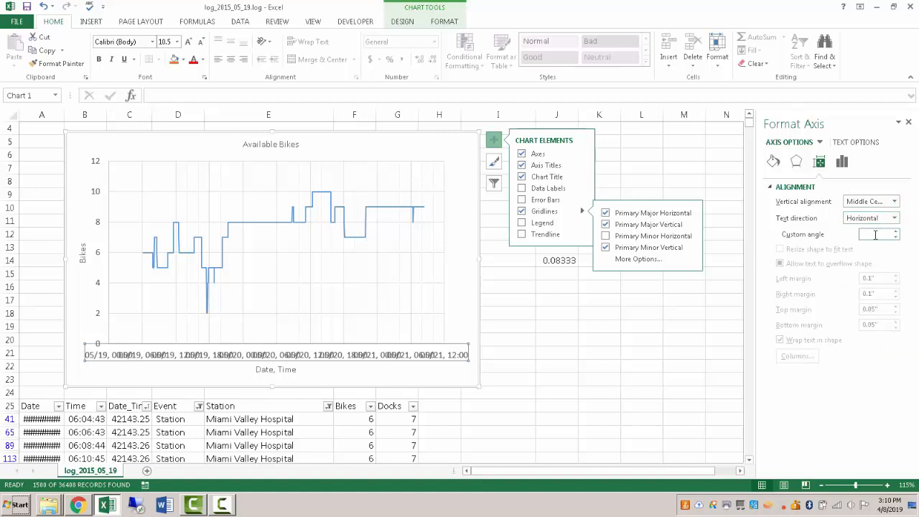
{"action": "type", "text": "-45"}
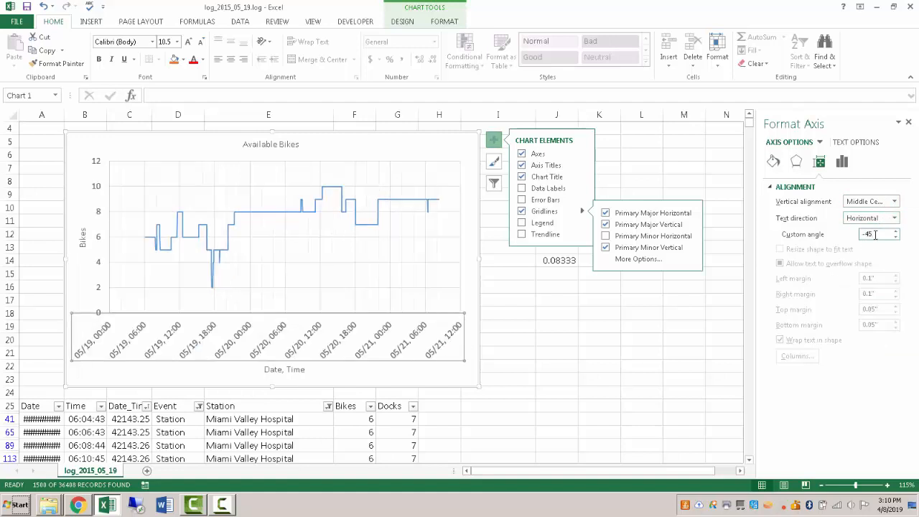
{"action": "left_click", "coordinate": [142, 367]}
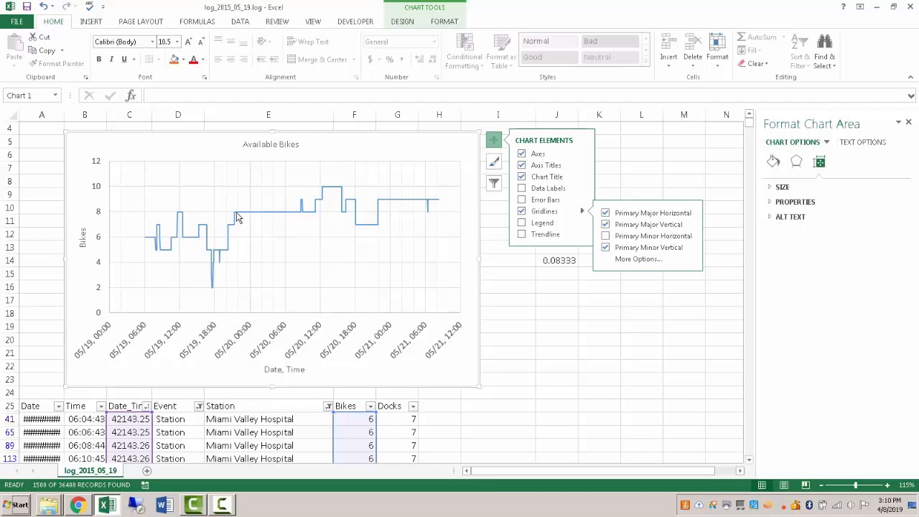
Switch the Station column filter to show only Brown St.
{"action": "left_click", "coordinate": [328, 406]}
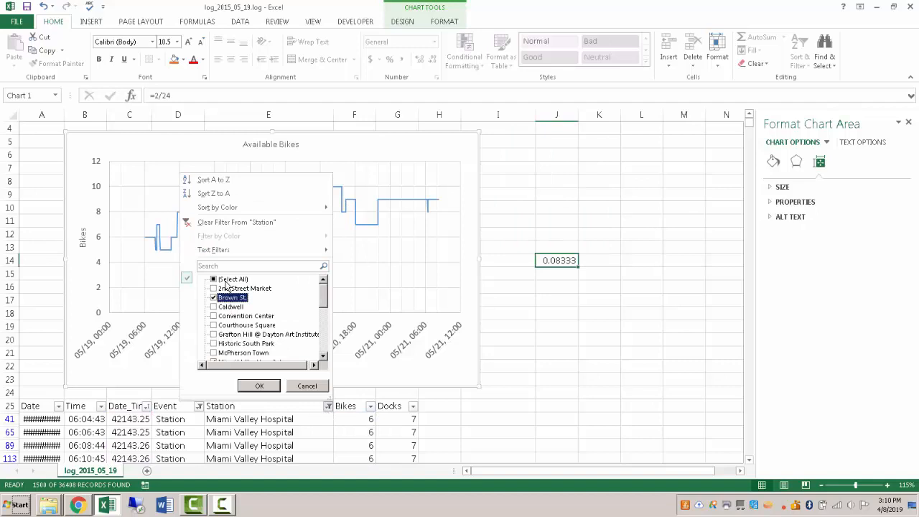
{"action": "left_click", "coordinate": [214, 279]}
{"action": "left_click", "coordinate": [213, 279]}
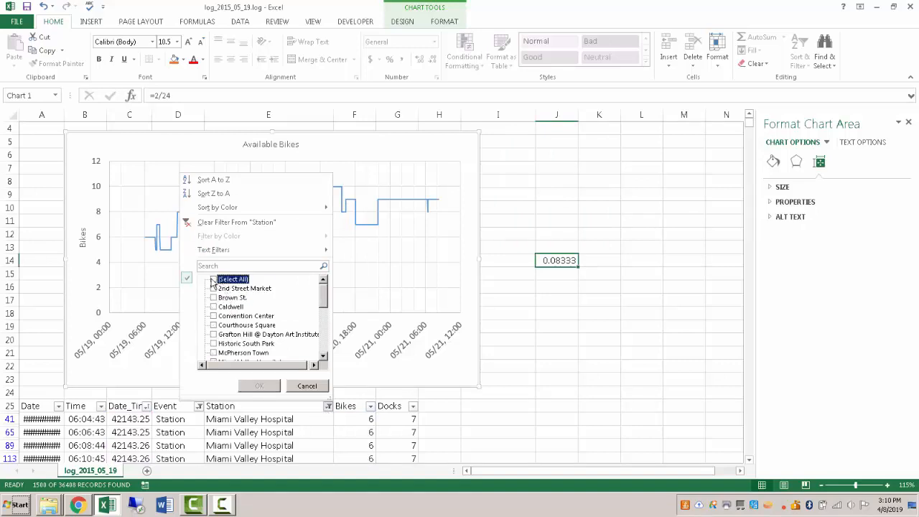
{"action": "left_click", "coordinate": [213, 298]}
{"action": "left_click", "coordinate": [259, 386]}
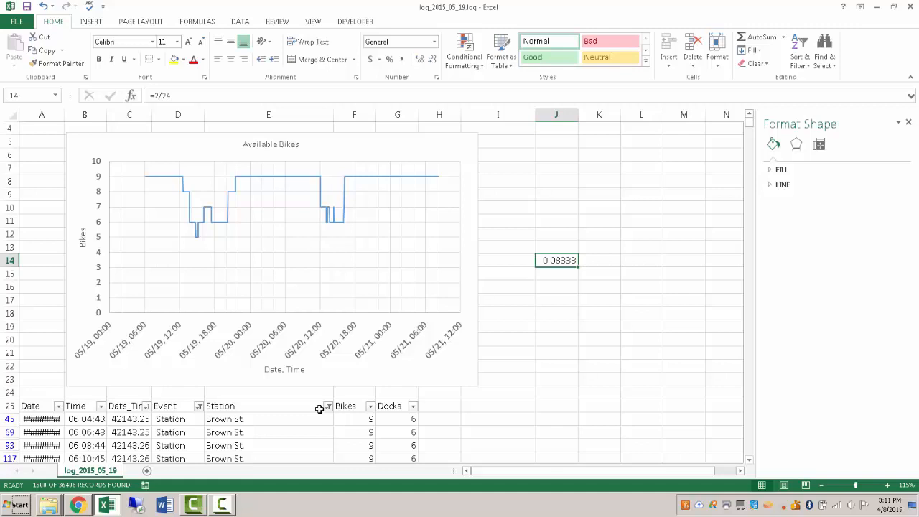
{"action": "left_click", "coordinate": [528, 369]}
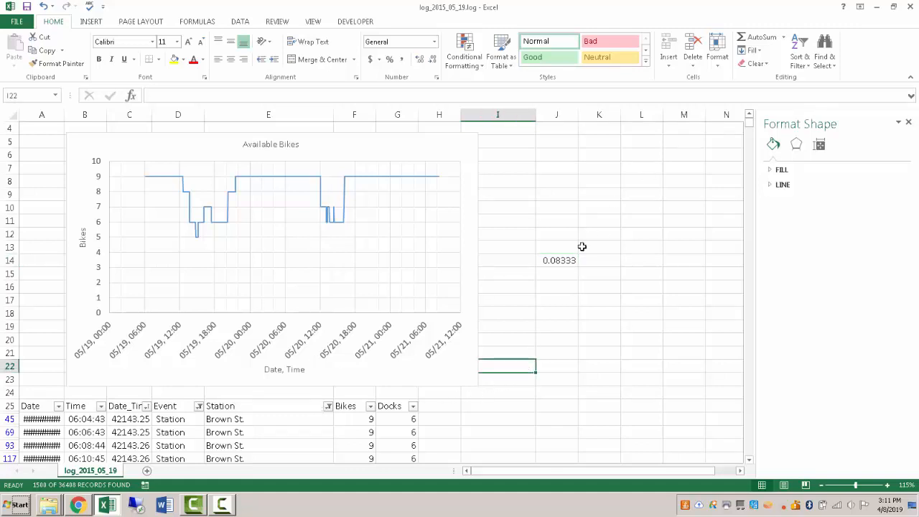
Add a new worksheet to the workbook and name it stats.
{"action": "scroll", "coordinate": [629, 315], "scroll_direction": "down", "scroll_amount": 1}
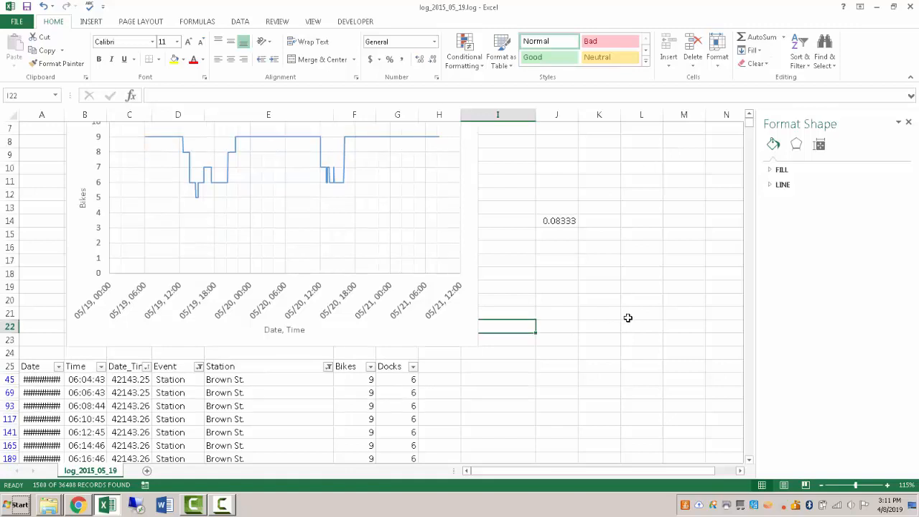
{"action": "left_click", "coordinate": [146, 471]}
{"action": "right_click", "coordinate": [148, 472]}
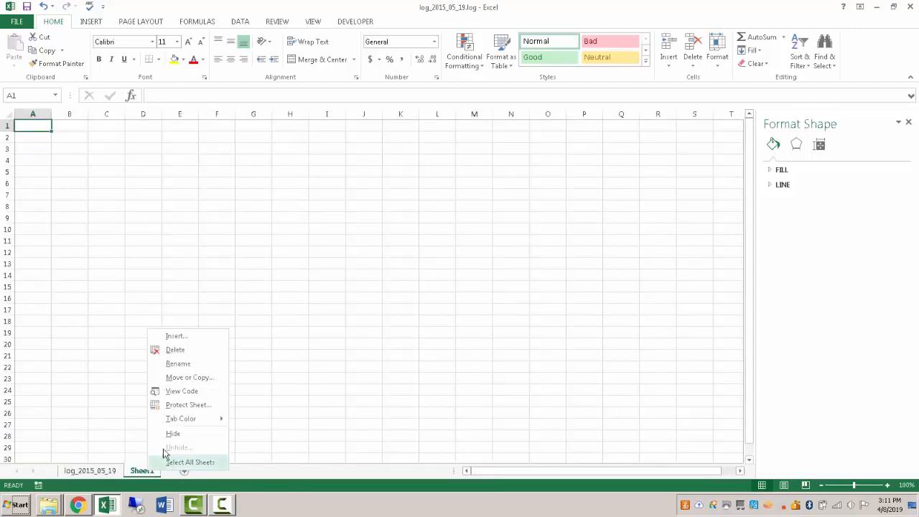
{"action": "left_click", "coordinate": [196, 365]}
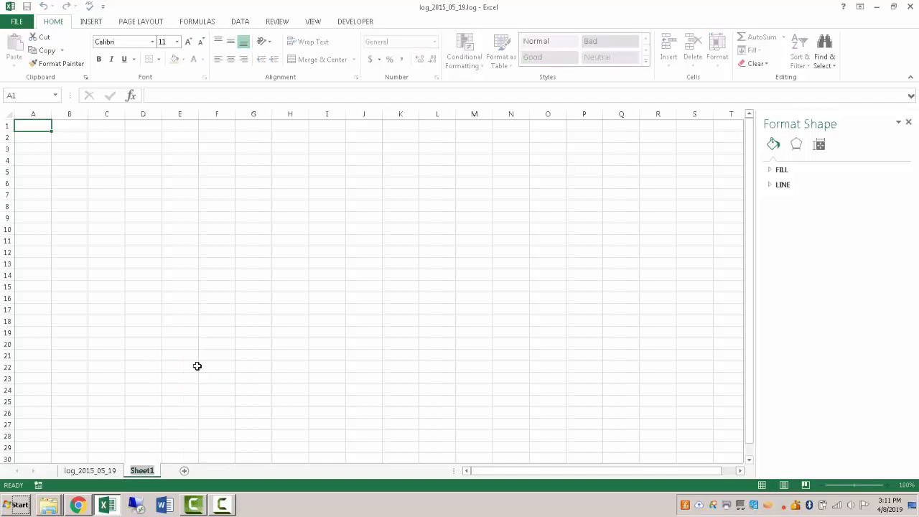
{"action": "type", "text": "stats"}
{"action": "key", "text": "Return"}
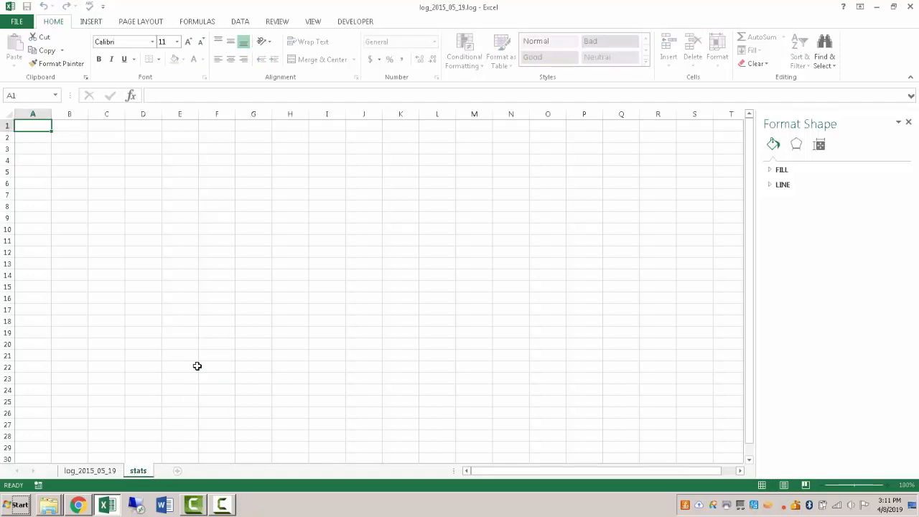
Rename the log_2015_05_19 worksheet as charts.
{"action": "left_click", "coordinate": [104, 472]}
{"action": "right_click", "coordinate": [103, 471]}
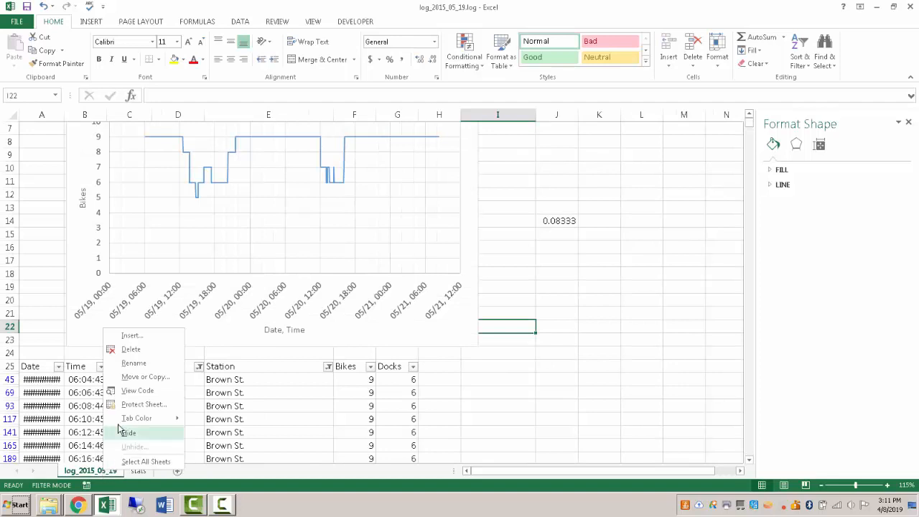
{"action": "left_click", "coordinate": [144, 361]}
{"action": "type", "text": "charts"}
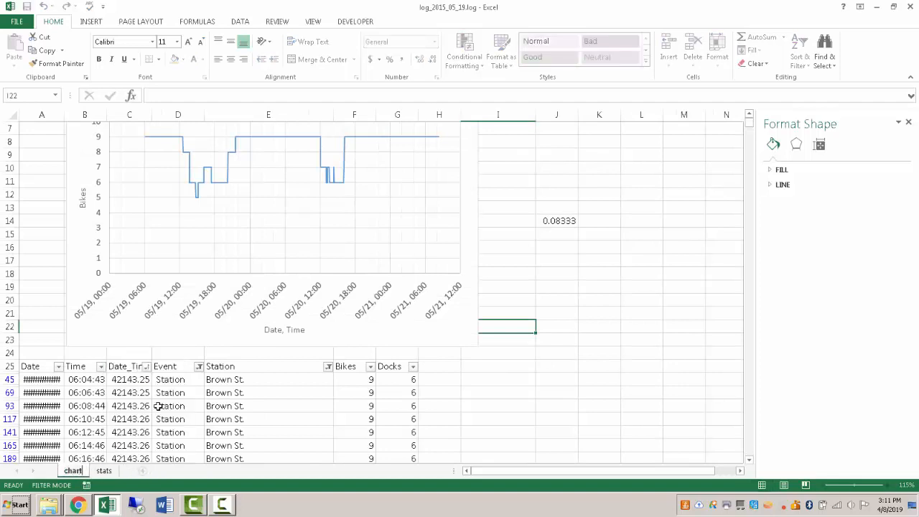
{"action": "key", "text": "Return"}
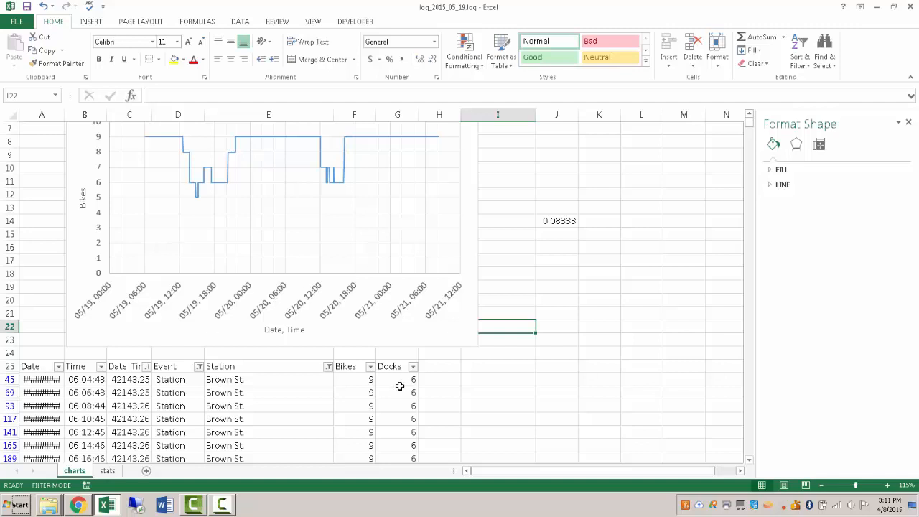
Display the stats sheet and open log_2015_05_19.log from the bike_website folder in Notepad.
{"action": "left_click", "coordinate": [108, 471]}
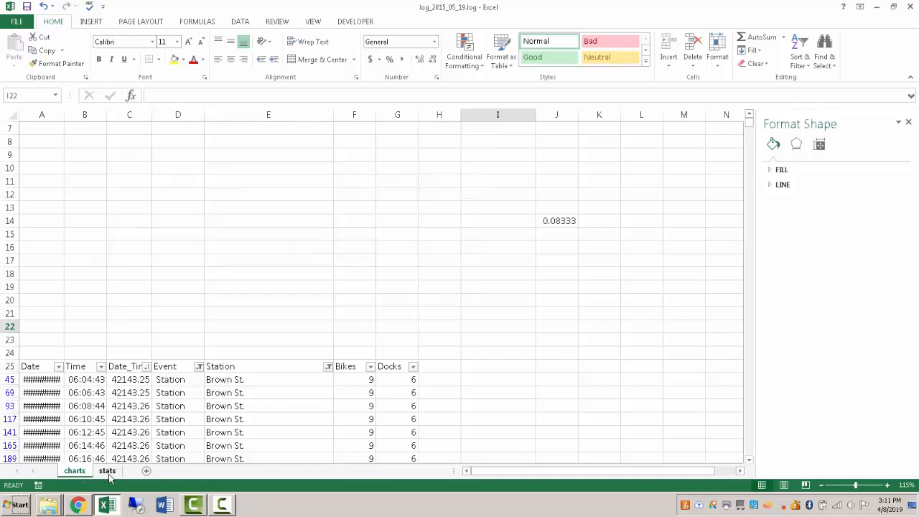
{"action": "left_click", "coordinate": [17, 21]}
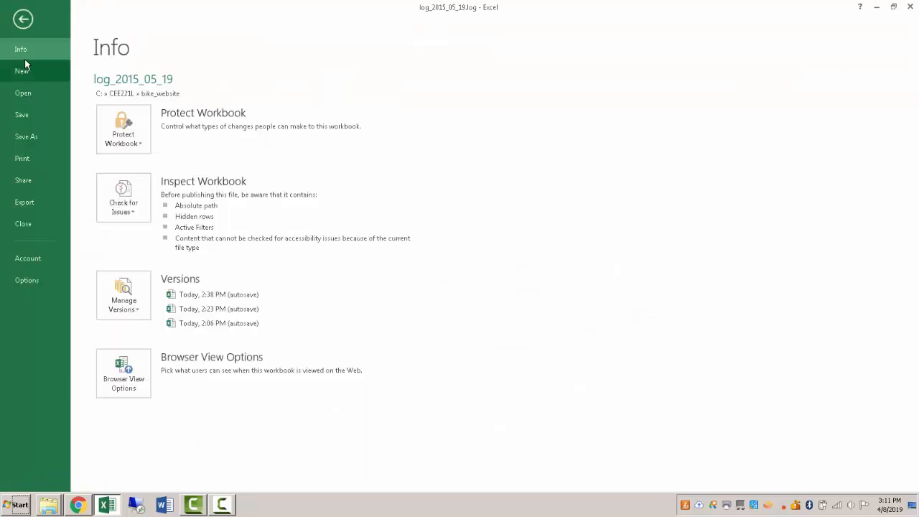
{"action": "key", "text": "Escape"}
{"action": "mouse_move", "coordinate": [47, 505]}
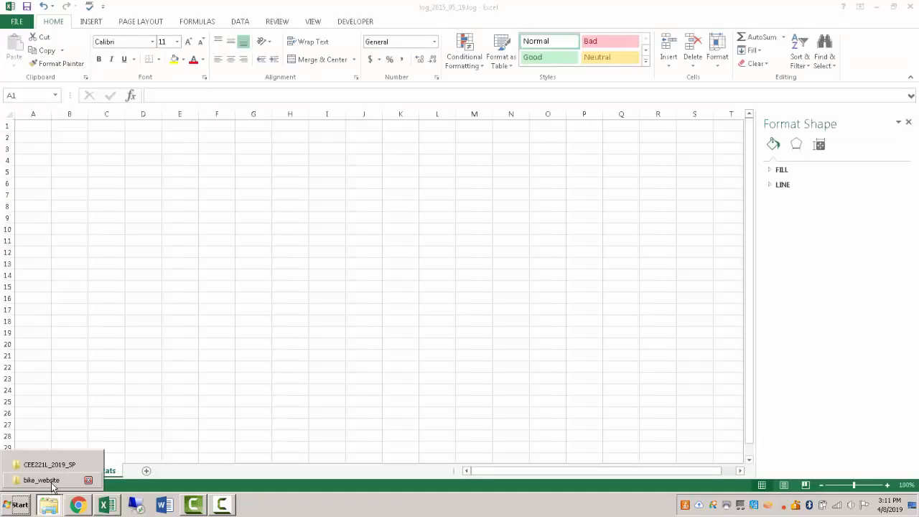
{"action": "left_click", "coordinate": [41, 479]}
{"action": "left_click", "coordinate": [565, 108]}
{"action": "double_click", "coordinate": [565, 107]}
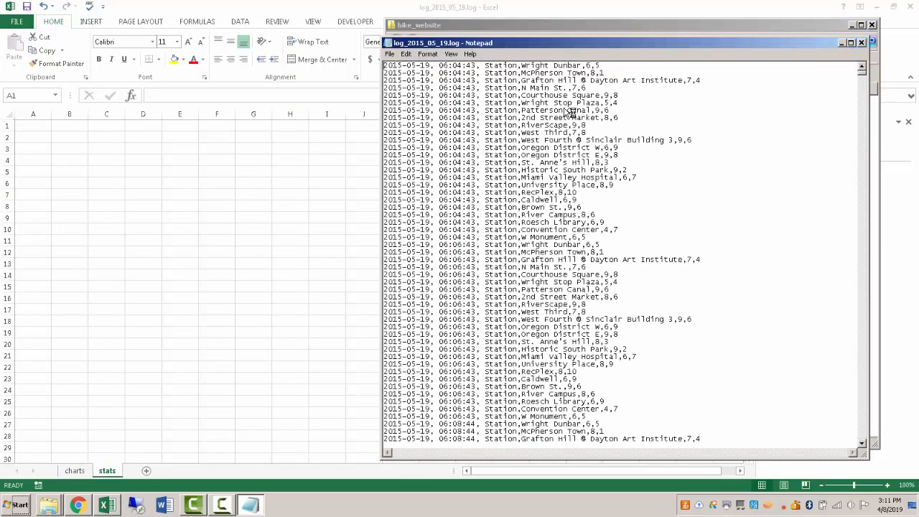
Copy the entire log text from Notepad and paste it into the Excel stats sheet starting at cell A1.
{"action": "key", "text": "ctrl+a"}
{"action": "left_click", "coordinate": [41, 129]}
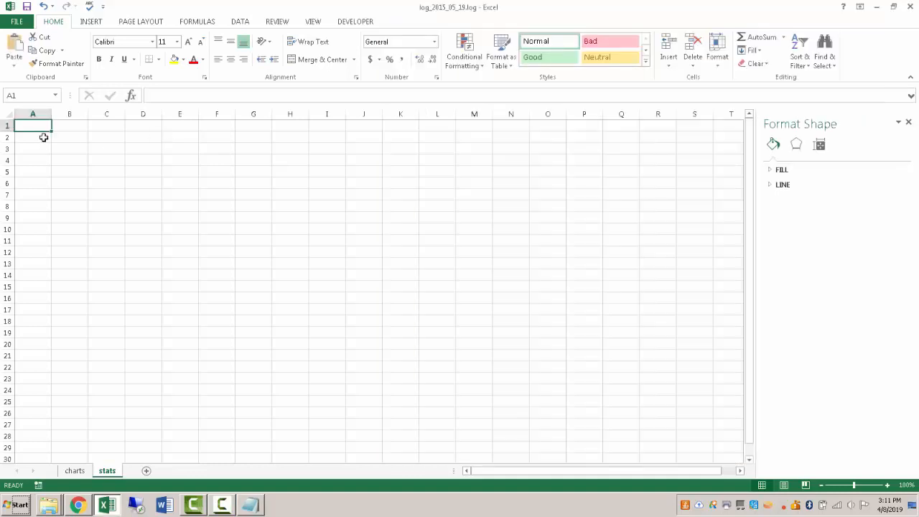
{"action": "key", "text": "ctrl+v"}
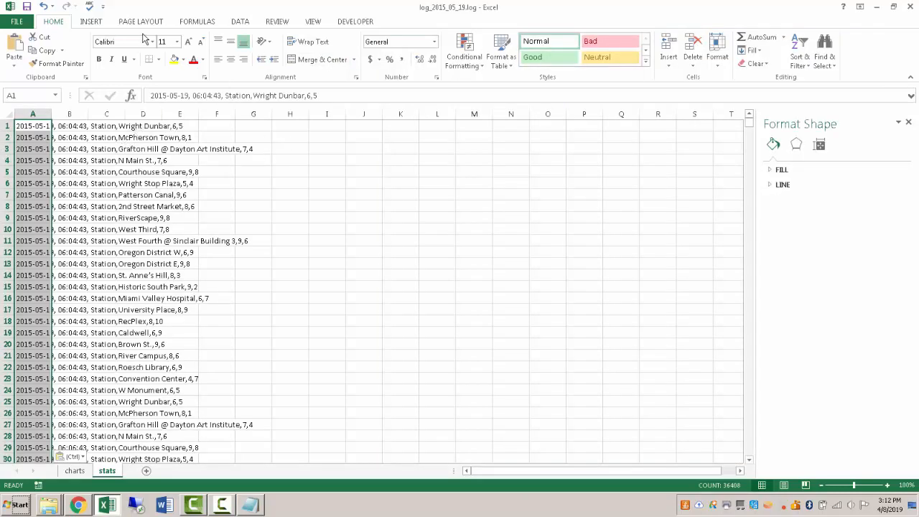
Split the pasted log data in column A into separate columns with Text to Columns, using comma as a delimiter.
{"action": "left_click", "coordinate": [91, 22]}
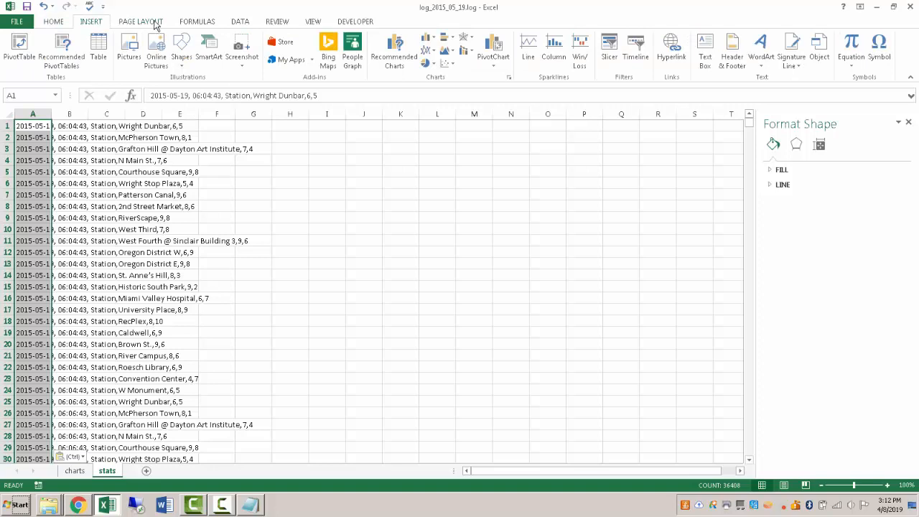
{"action": "left_click", "coordinate": [241, 22]}
{"action": "left_click", "coordinate": [389, 60]}
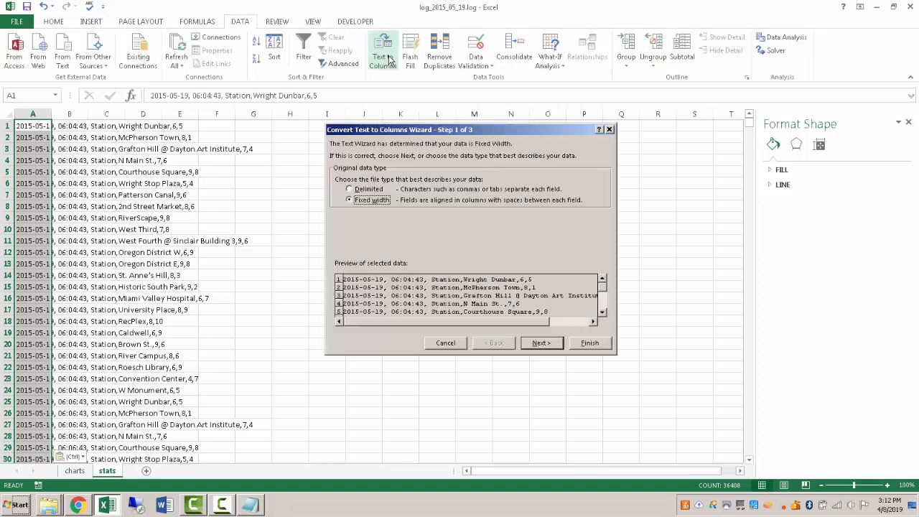
{"action": "left_click", "coordinate": [533, 344]}
{"action": "left_click", "coordinate": [353, 201]}
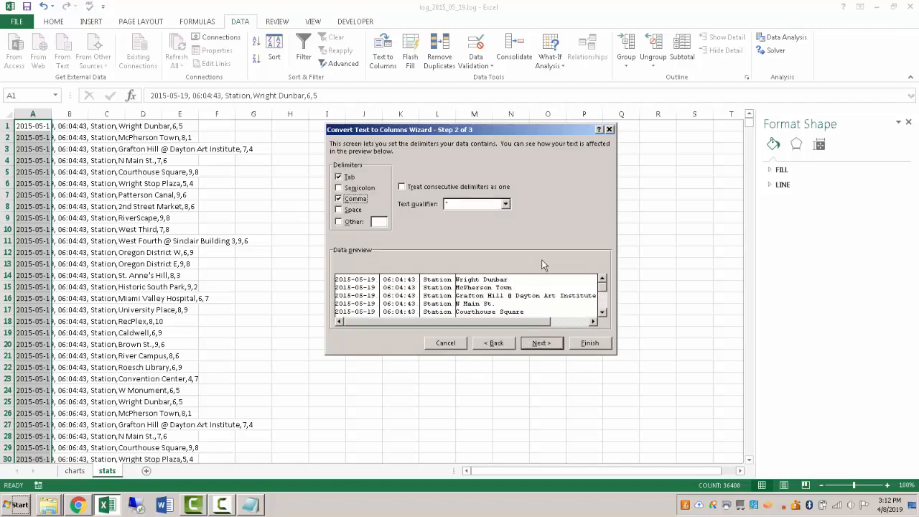
{"action": "left_click", "coordinate": [590, 342]}
{"action": "left_click", "coordinate": [405, 241]}
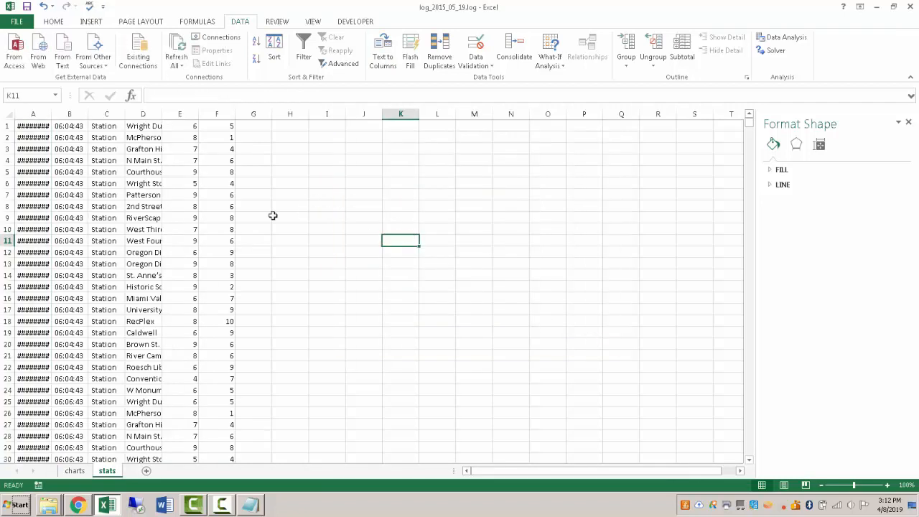
Fit column A's width to its dates and insert a blank row above the first data row.
{"action": "double_click", "coordinate": [51, 115]}
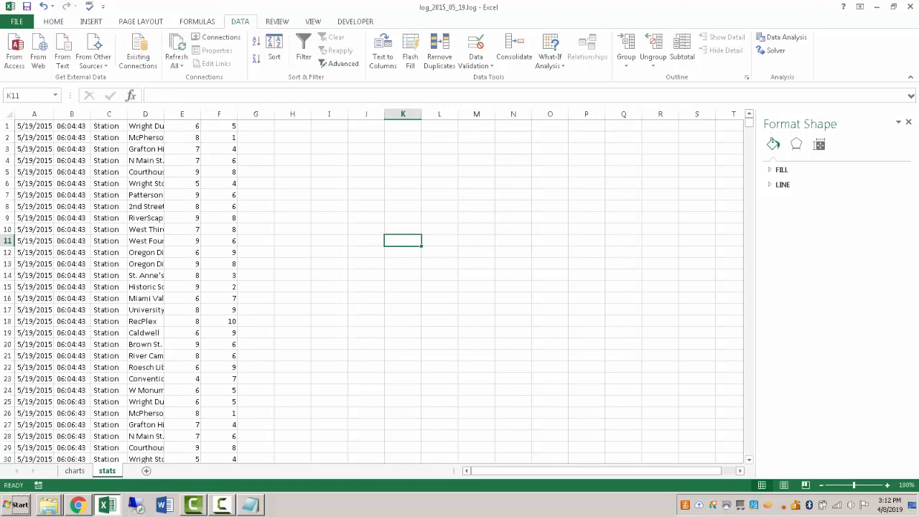
{"action": "left_click", "coordinate": [6, 126]}
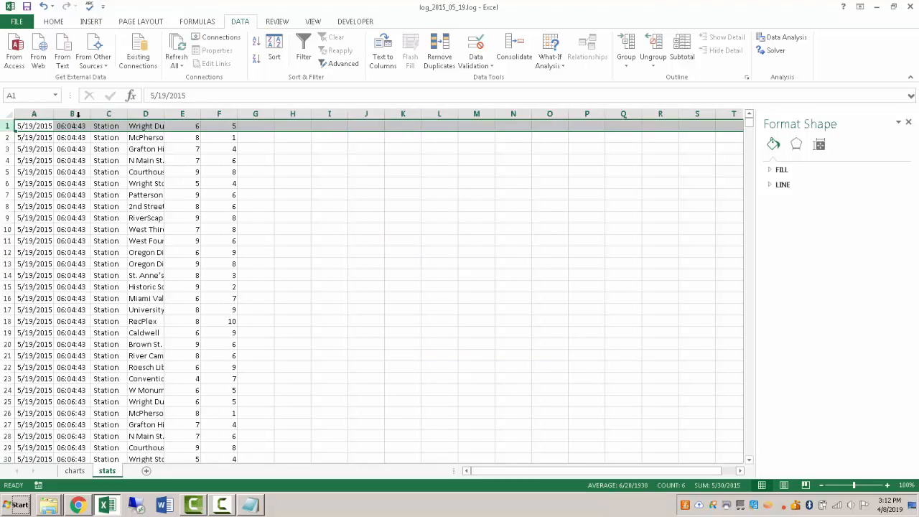
{"action": "right_click", "coordinate": [7, 127]}
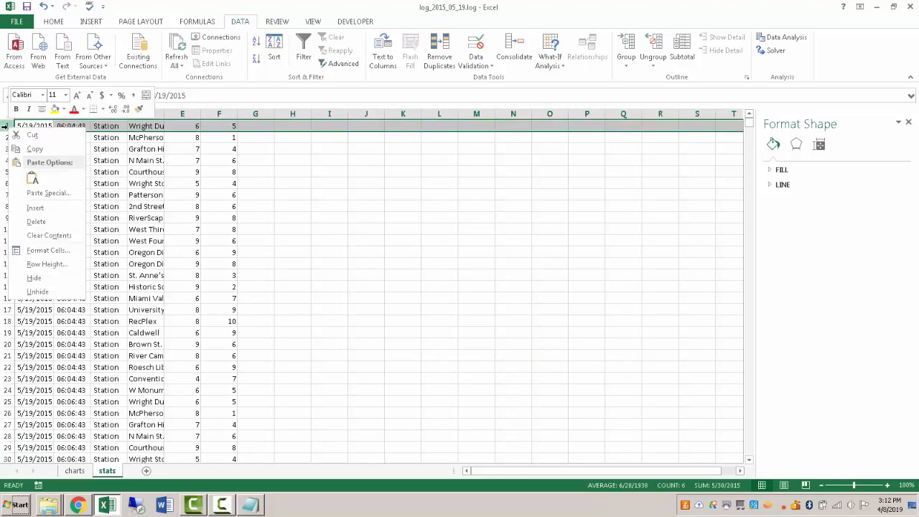
{"action": "left_click", "coordinate": [35, 208]}
Enter the column headers Date, Time, Station and Station in cells A1 to D1.
{"action": "left_click", "coordinate": [41, 127]}
{"action": "type", "text": "Date"}
{"action": "key", "text": "Tab"}
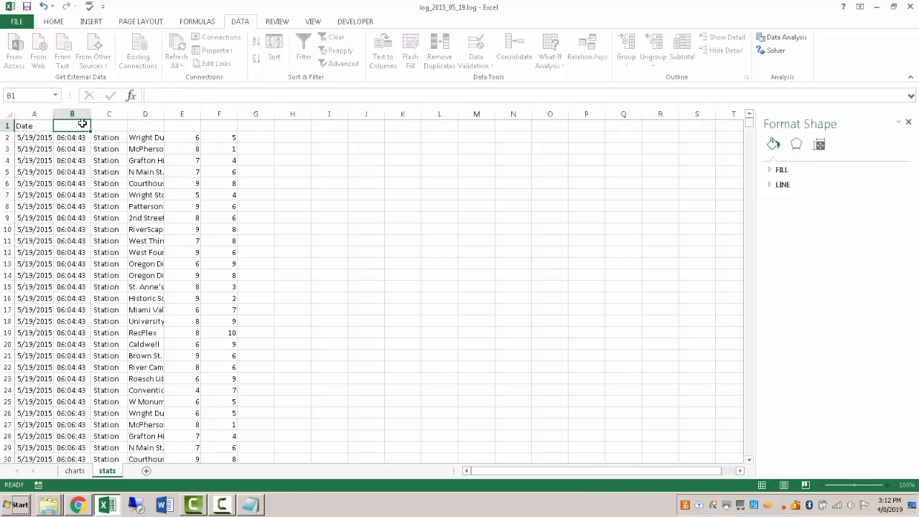
{"action": "type", "text": "Time"}
{"action": "key", "text": "Tab"}
{"action": "type", "text": "Stat"}
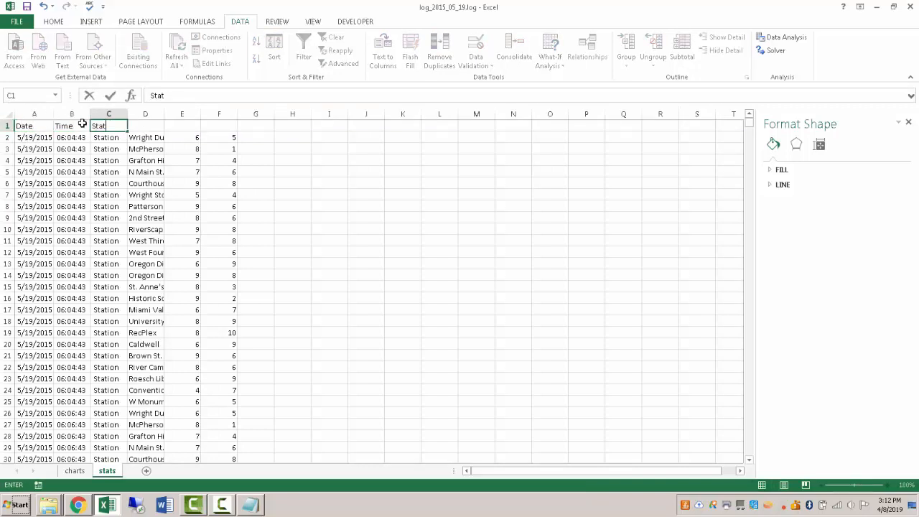
{"action": "type", "text": "ion"}
{"action": "key", "text": "Tab"}
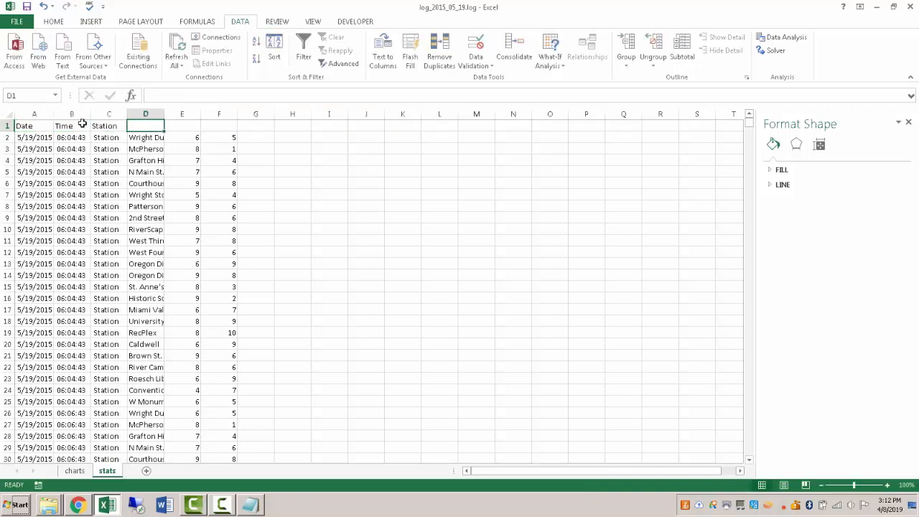
{"action": "type", "text": "Station"}
{"action": "key", "text": "ctrl+Return"}
{"action": "key", "text": "Return"}
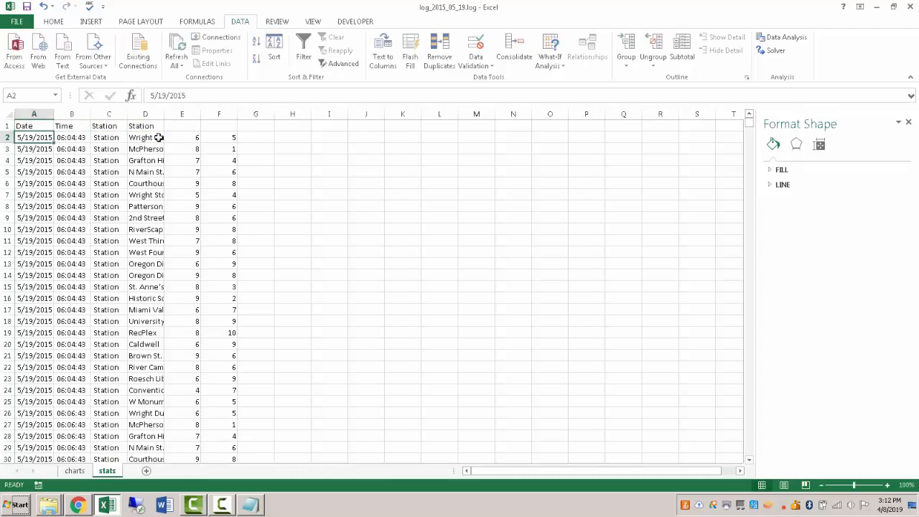
Enter the header Bikes in cell E1 and Docks in cell F1.
{"action": "left_click", "coordinate": [186, 125]}
{"action": "type", "text": "Bikes"}
{"action": "key", "text": "Tab"}
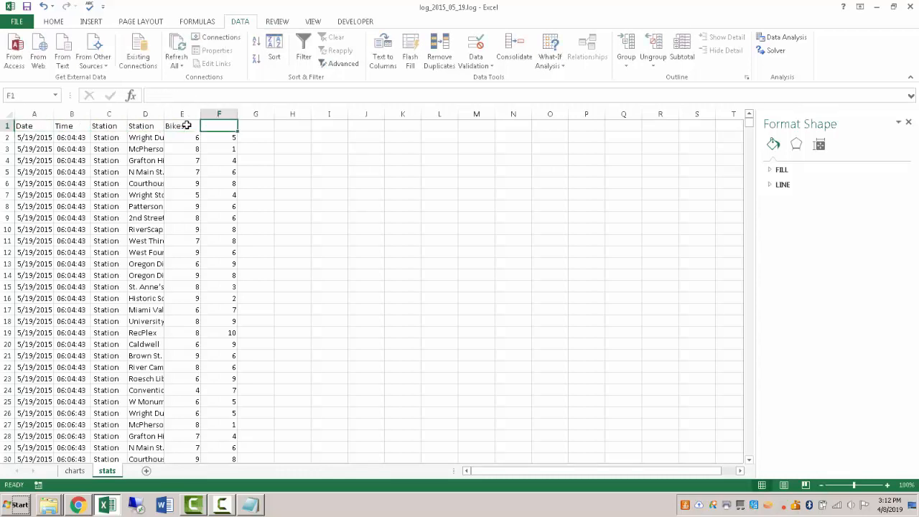
{"action": "type", "text": "DOcks"}
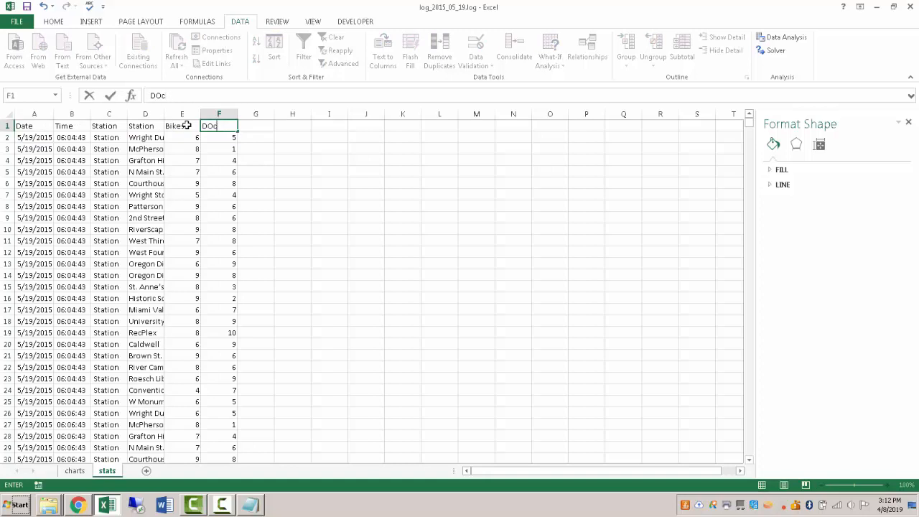
{"action": "key", "text": "BackSpace"}
{"action": "key", "text": "BackSpace"}
{"action": "type", "text": "ocks"}
{"action": "key", "text": "Return"}
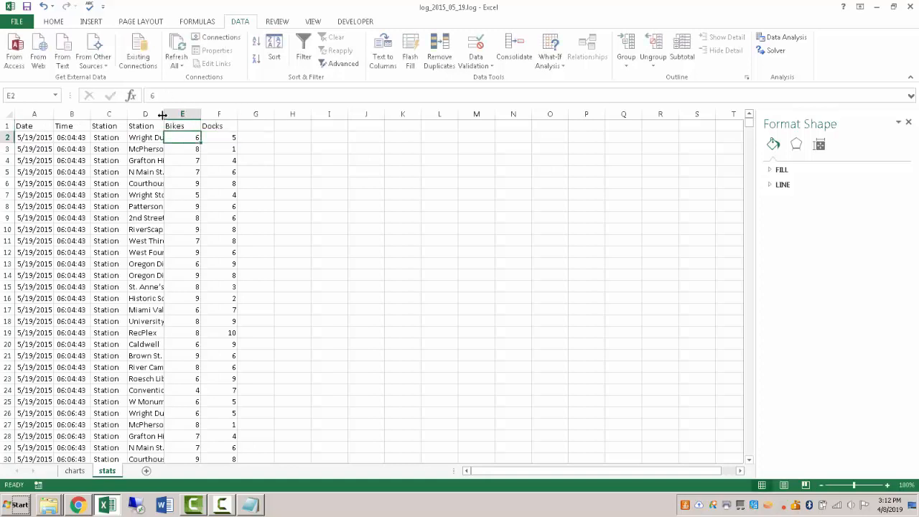
Widen column D to show the station names and select the first complete set of stations, D2 to D25.
{"action": "left_click_drag", "start_coordinate": [164, 114], "coordinate": [198, 114]}
{"action": "left_click", "coordinate": [178, 138]}
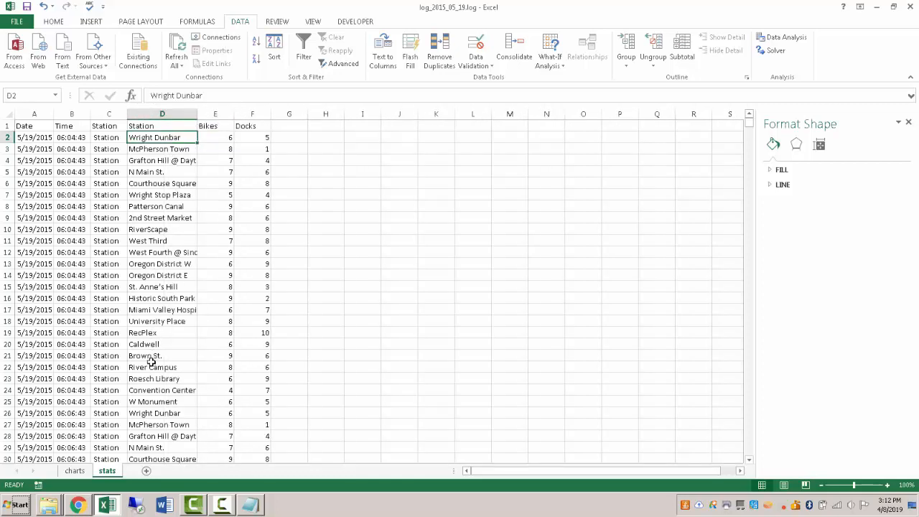
{"action": "left_click", "coordinate": [141, 413], "text": "shift"}
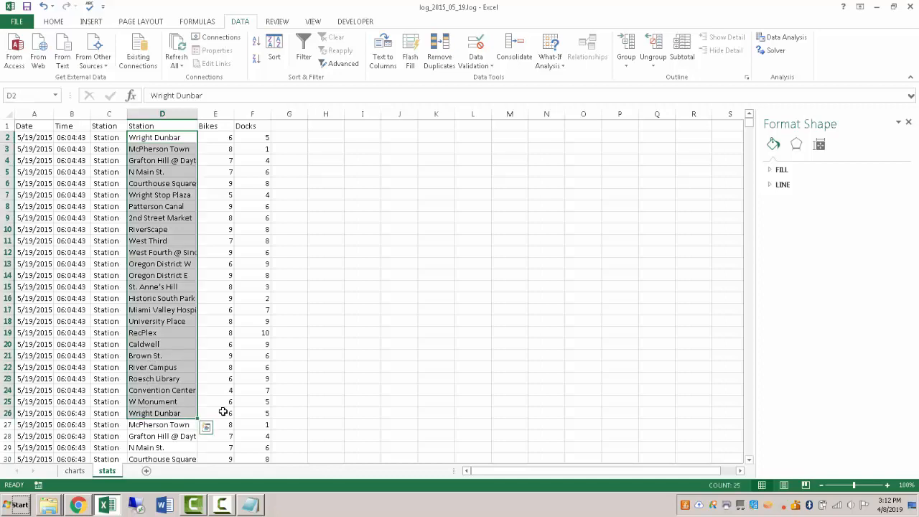
{"action": "left_click", "coordinate": [146, 402], "text": "shift"}
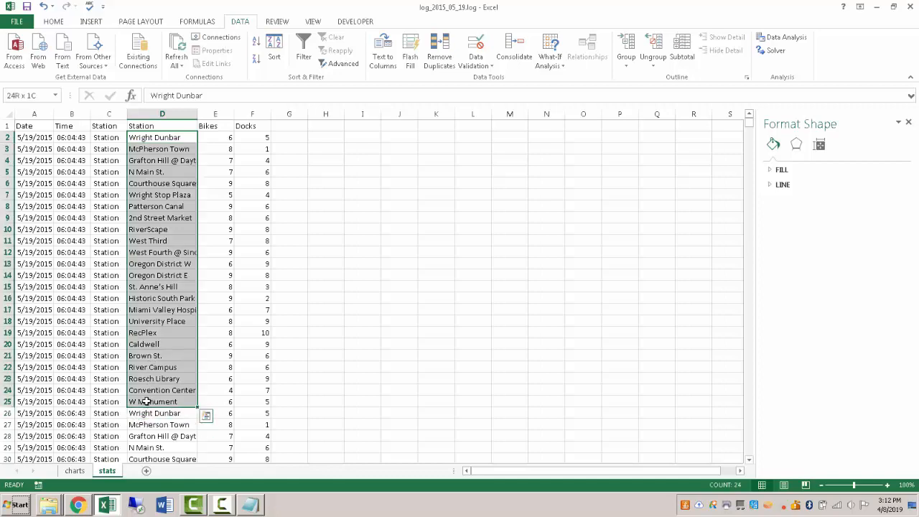
Copy all station names from D2 to the end of column D and paste them into column J starting at J2.
{"action": "left_click", "coordinate": [158, 137]}
{"action": "key", "text": "ctrl+shift+Down"}
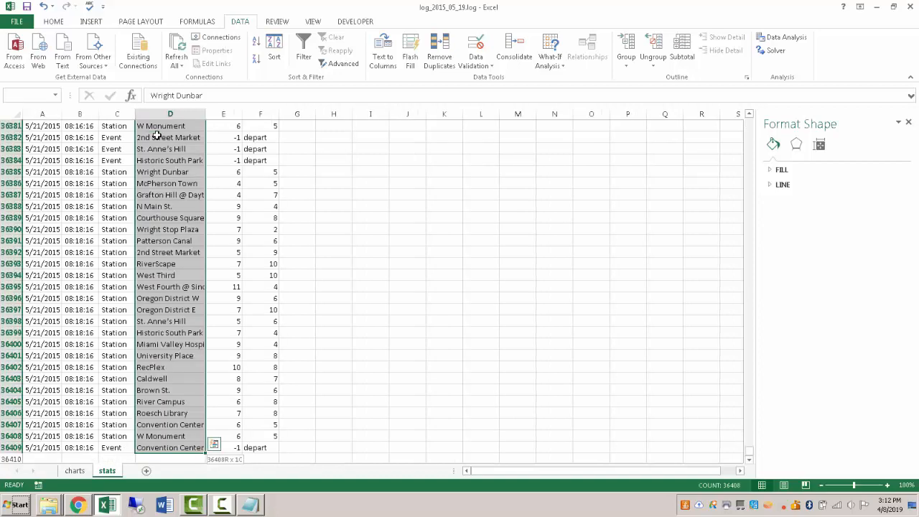
{"action": "key", "text": "ctrl+c"}
{"action": "left_click", "coordinate": [409, 148]}
{"action": "key", "text": "ctrl+Up"}
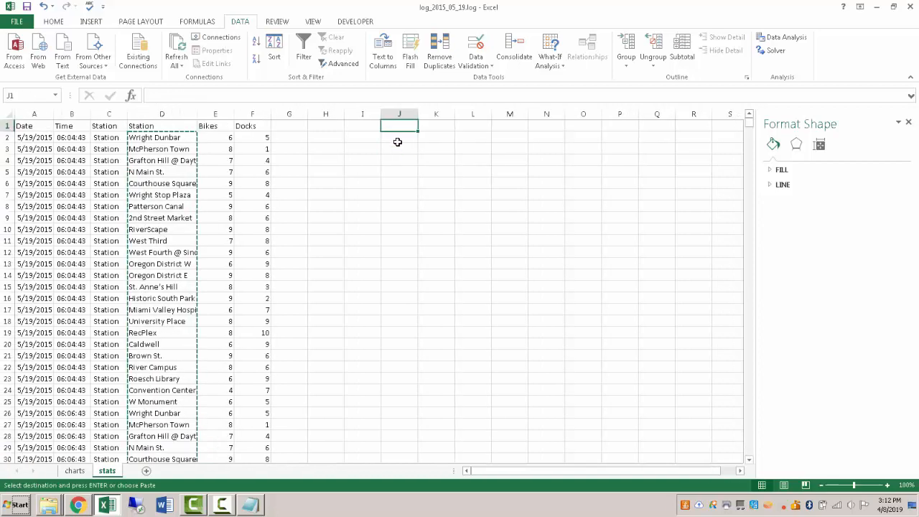
{"action": "left_click", "coordinate": [397, 138]}
{"action": "key", "text": "ctrl+shift+Down"}
{"action": "key", "text": "ctrl+v"}
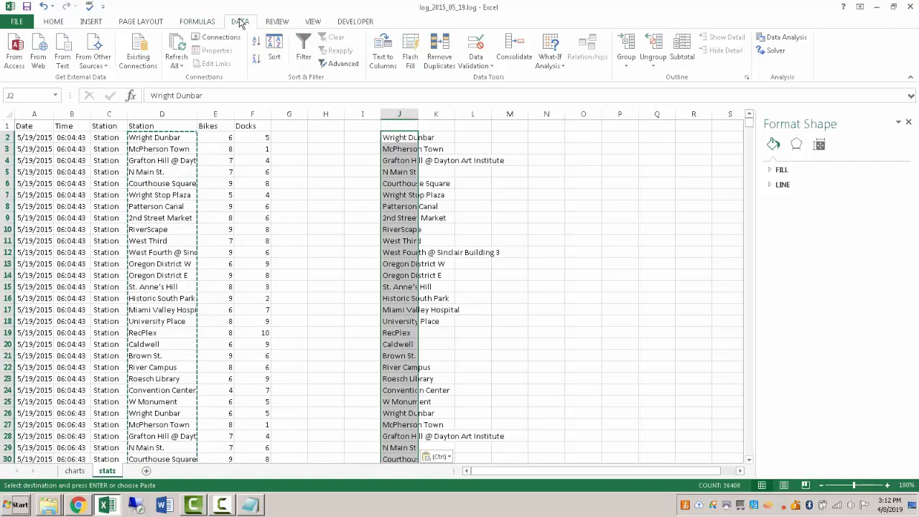
Remove the duplicate station names from the pasted list in column J, treating the data as having no headers.
{"action": "left_click", "coordinate": [440, 56]}
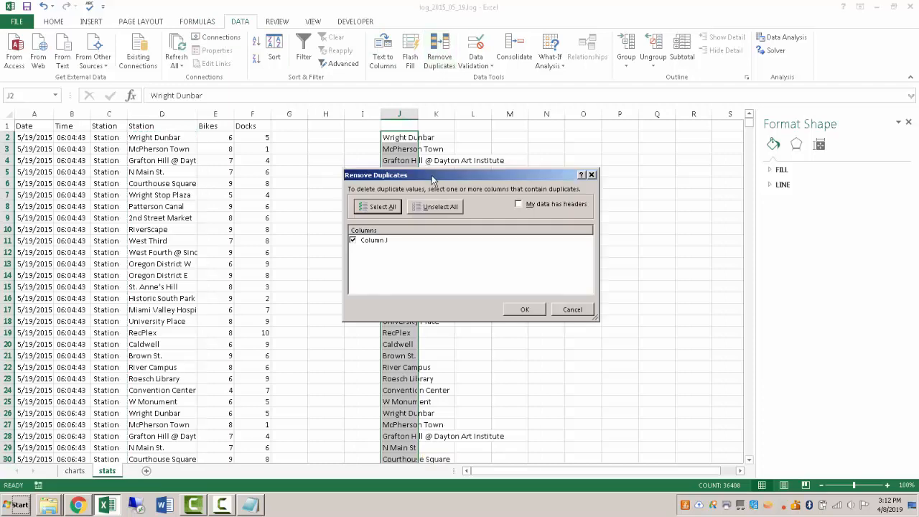
{"action": "left_click_drag", "start_coordinate": [433, 178], "coordinate": [545, 175]}
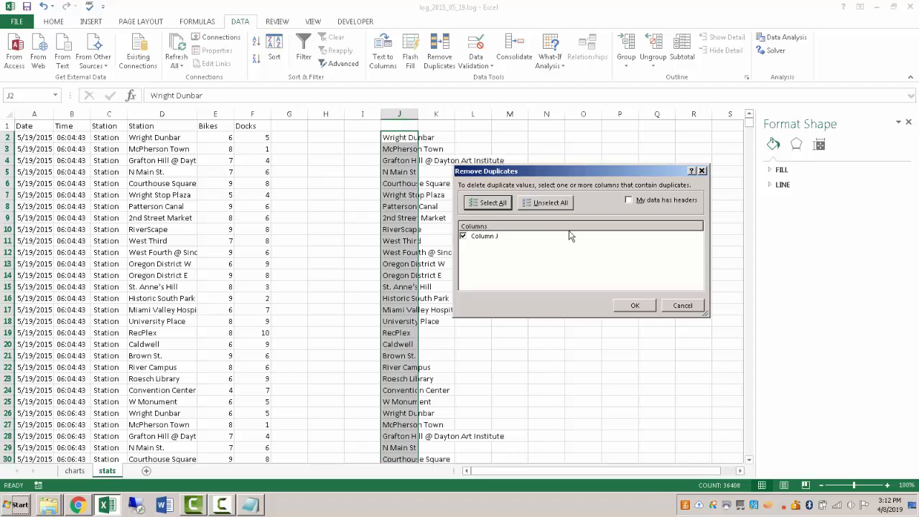
{"action": "left_click", "coordinate": [635, 306]}
{"action": "left_click", "coordinate": [468, 279]}
{"action": "left_click", "coordinate": [501, 274]}
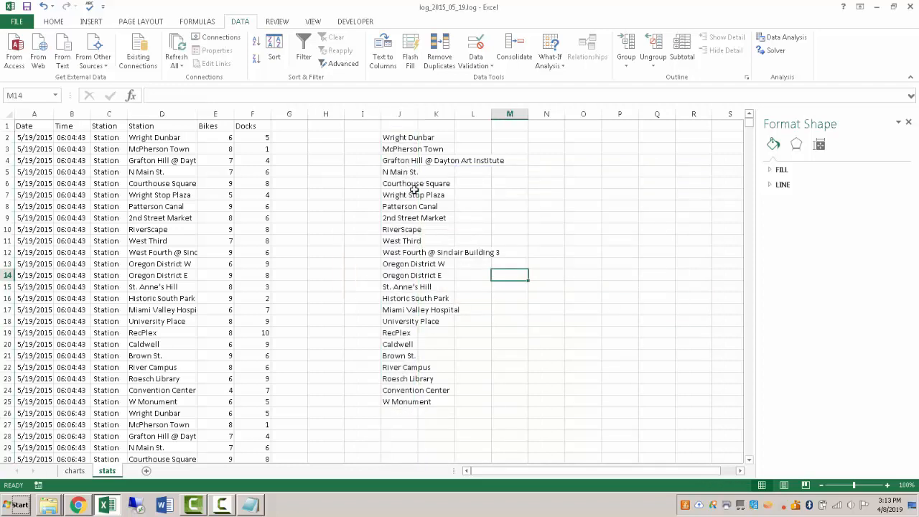
Move the list of unique stations in J2:J25 down so that it starts at cell J5.
{"action": "left_click", "coordinate": [398, 125]}
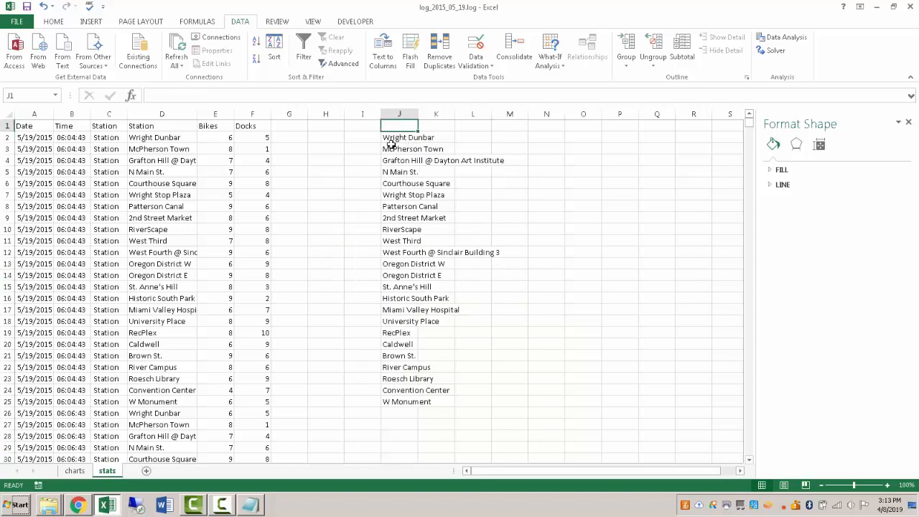
{"action": "left_click", "coordinate": [400, 136]}
{"action": "left_click", "coordinate": [402, 400], "text": "shift"}
{"action": "key", "text": "ctrl+x"}
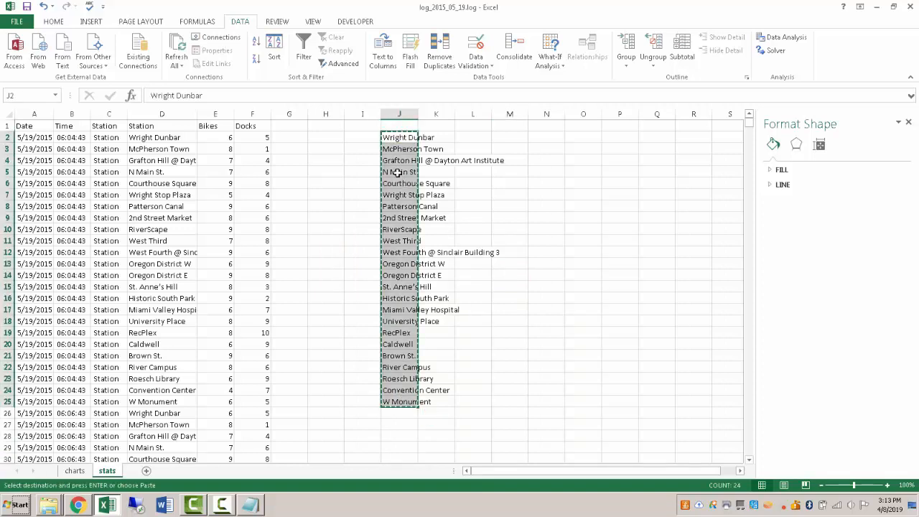
{"action": "left_click", "coordinate": [398, 173]}
{"action": "key", "text": "ctrl+v"}
Enter the heading Statations in cell J4, above the list of unique stations.
{"action": "left_click", "coordinate": [404, 161]}
{"action": "type", "text": "Sta"}
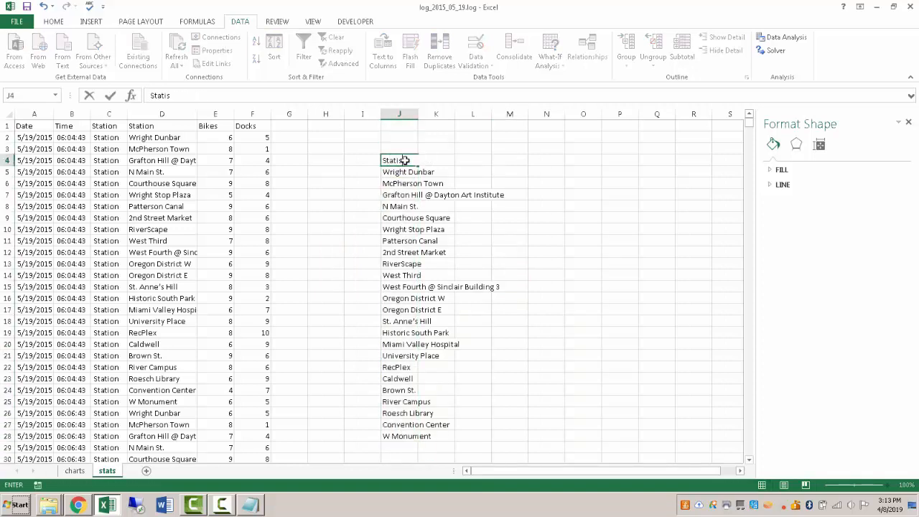
{"action": "type", "text": "tations"}
{"action": "key", "text": "Return"}
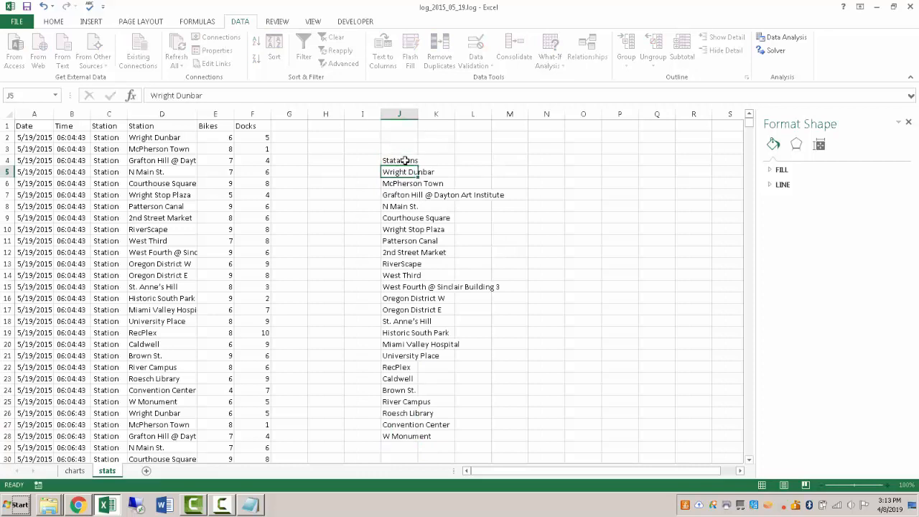
{"action": "left_click", "coordinate": [363, 137]}
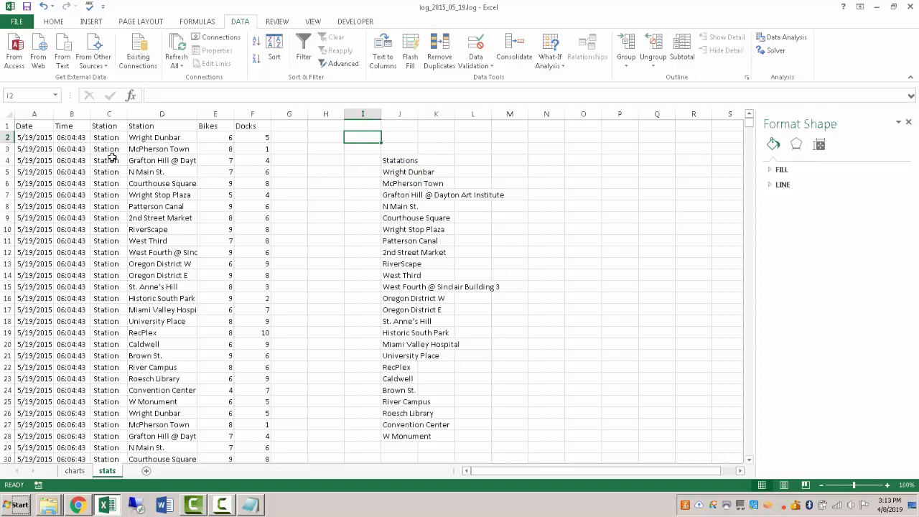
{"action": "left_click", "coordinate": [34, 137]}
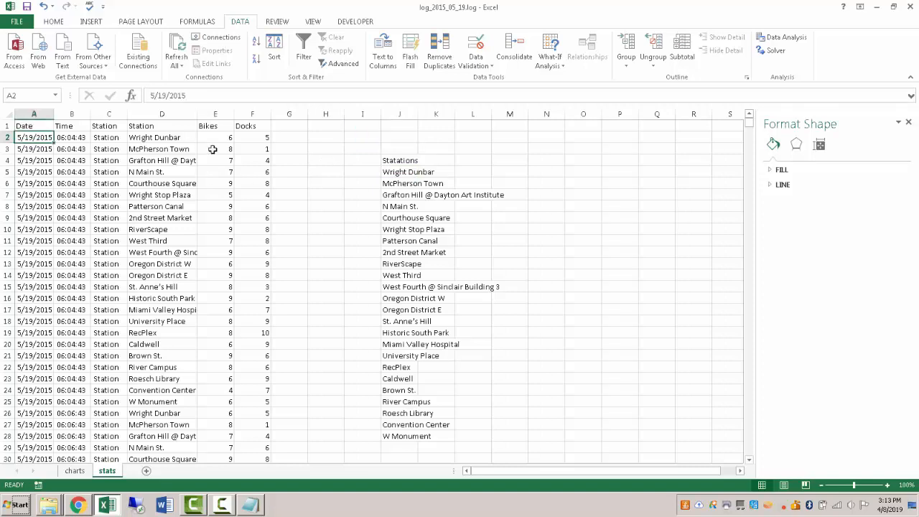
{"action": "key", "text": "Up"}
{"action": "key", "text": "ctrl+shift+Right"}
{"action": "key", "text": "ctrl+shift+Down"}
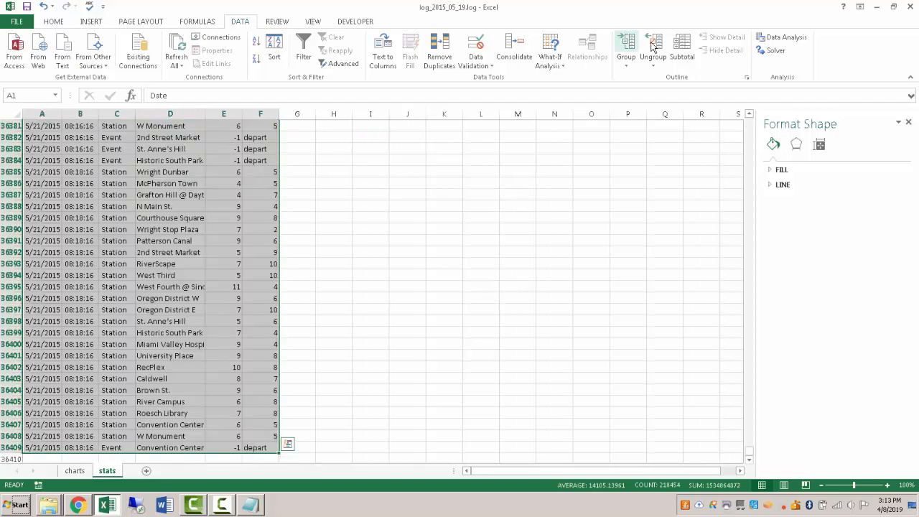
{"action": "left_click", "coordinate": [54, 22]}
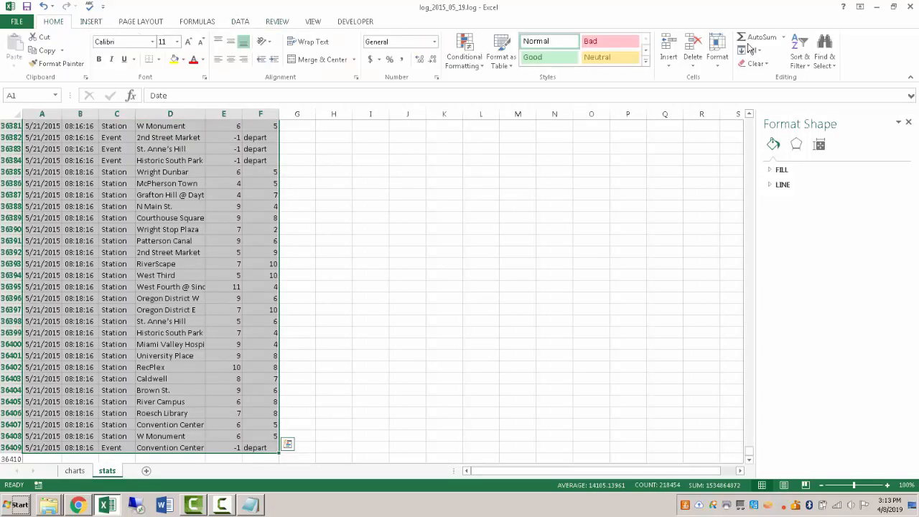
{"action": "left_click", "coordinate": [801, 62]}
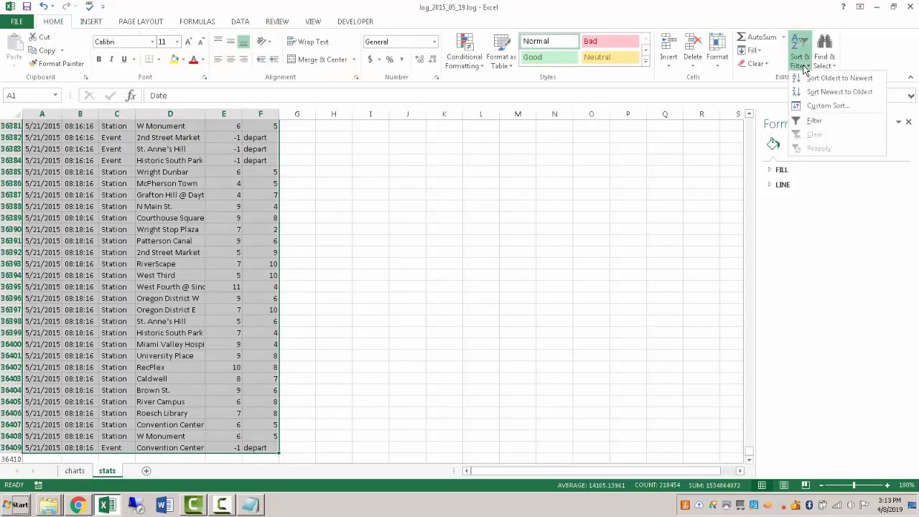
{"action": "left_click", "coordinate": [819, 107]}
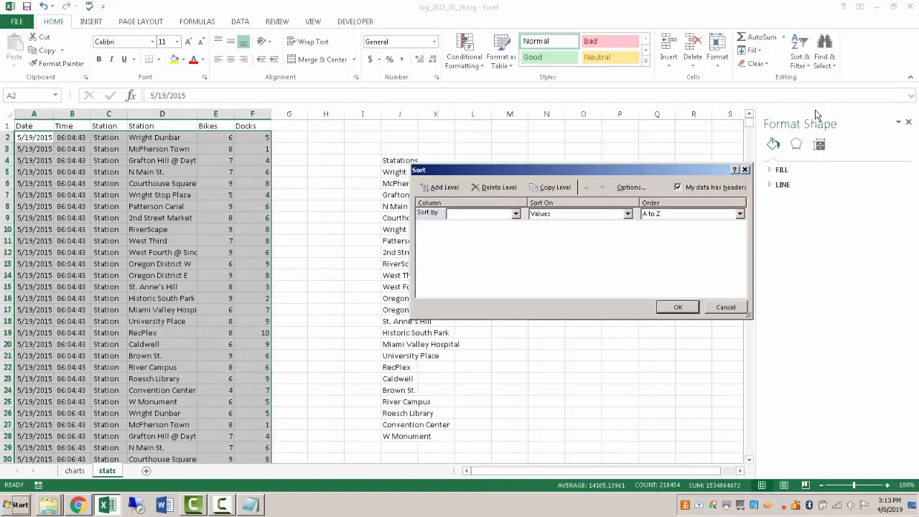
{"action": "left_click", "coordinate": [516, 218]}
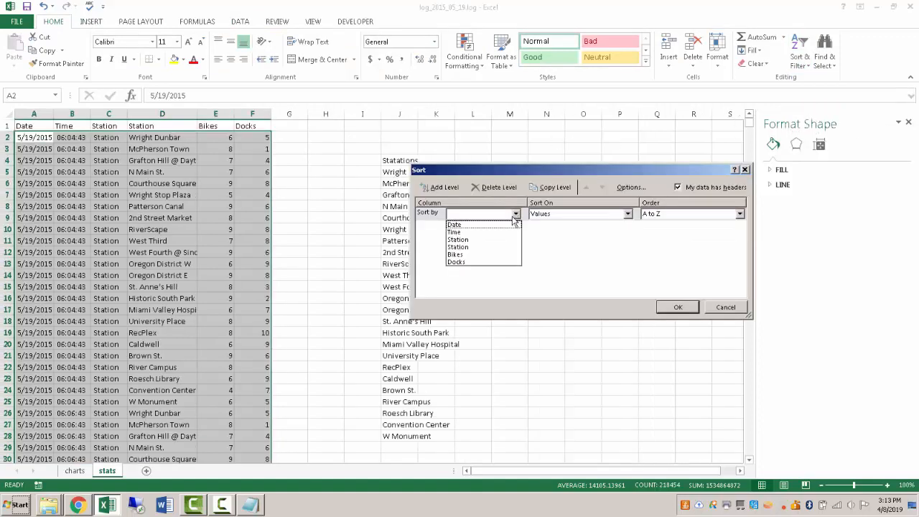
{"action": "left_click", "coordinate": [478, 238]}
{"action": "left_click", "coordinate": [678, 307]}
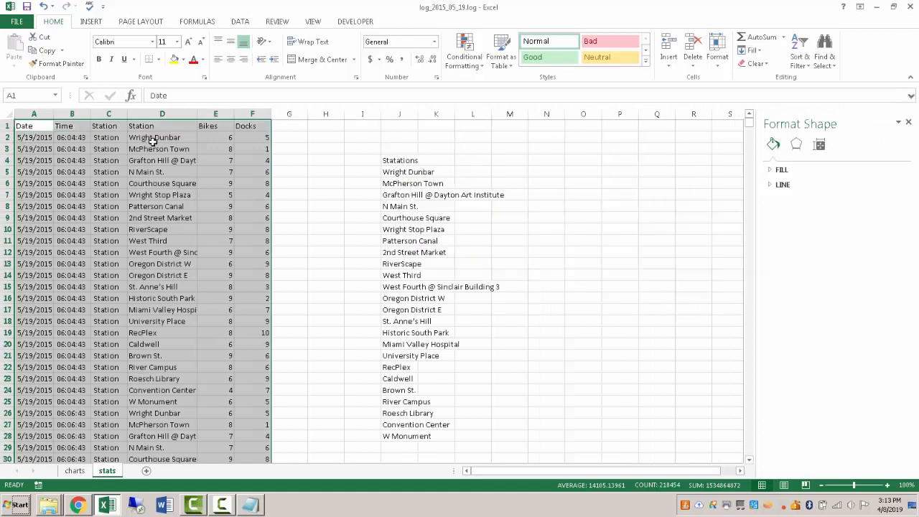
{"action": "left_click", "coordinate": [153, 141]}
Rename the header in cell C1 as Type.
{"action": "left_click", "coordinate": [120, 125]}
{"action": "type", "text": "Type"}
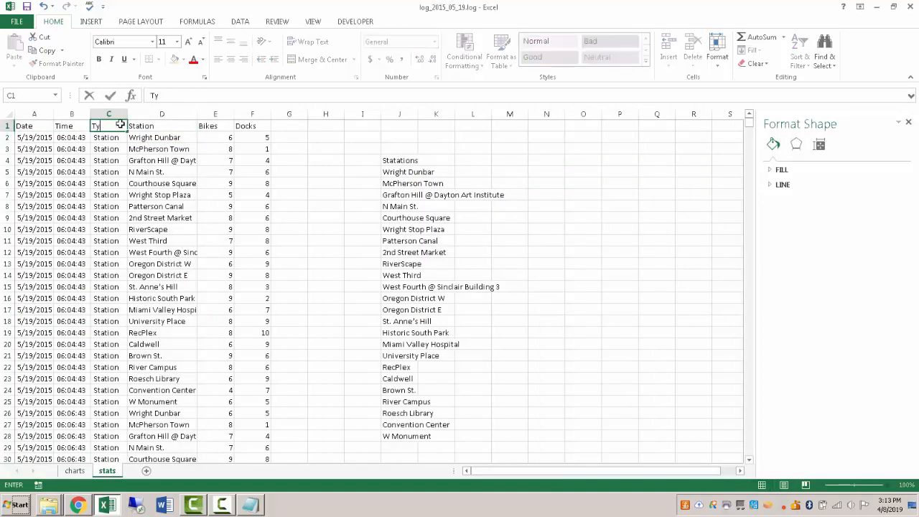
{"action": "key", "text": "Return"}
Sort the whole log table in columns A to F by Type, on values from A to Z, keeping the header row.
{"action": "left_click", "coordinate": [21, 124]}
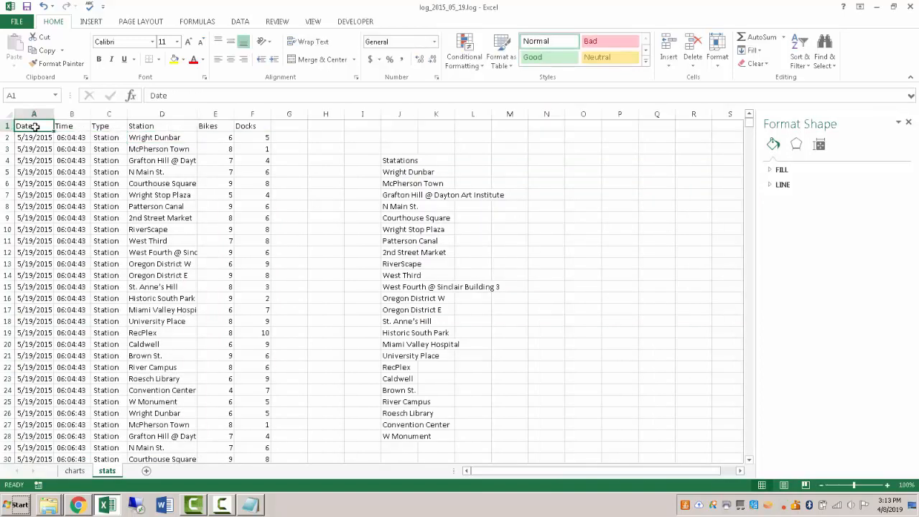
{"action": "key", "text": "ctrl+shift+Right"}
{"action": "key", "text": "ctrl+shift+Down"}
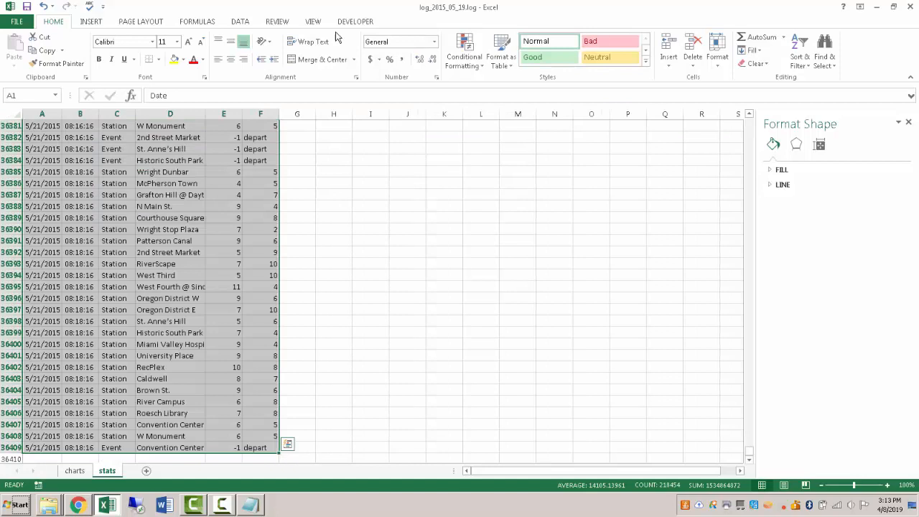
{"action": "left_click", "coordinate": [801, 61]}
{"action": "left_click", "coordinate": [819, 109]}
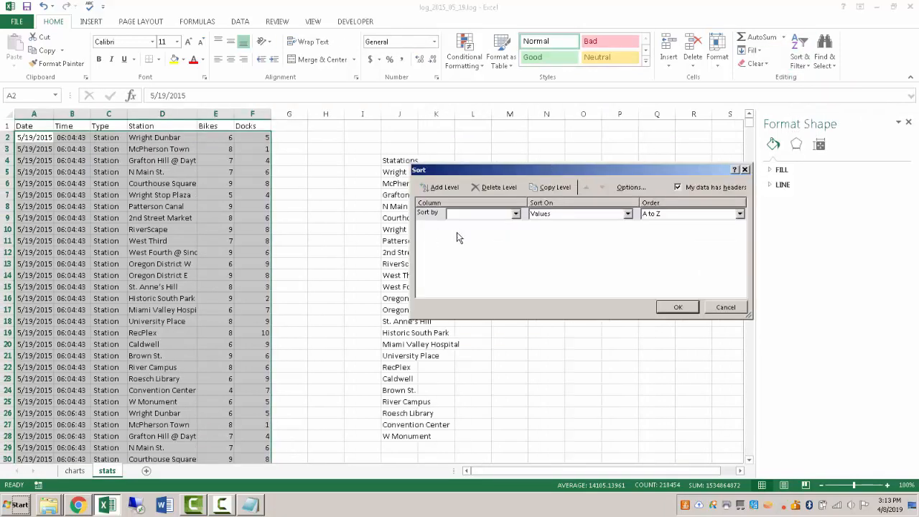
{"action": "left_click", "coordinate": [515, 214]}
{"action": "left_click", "coordinate": [514, 237]}
{"action": "left_click", "coordinate": [680, 308]}
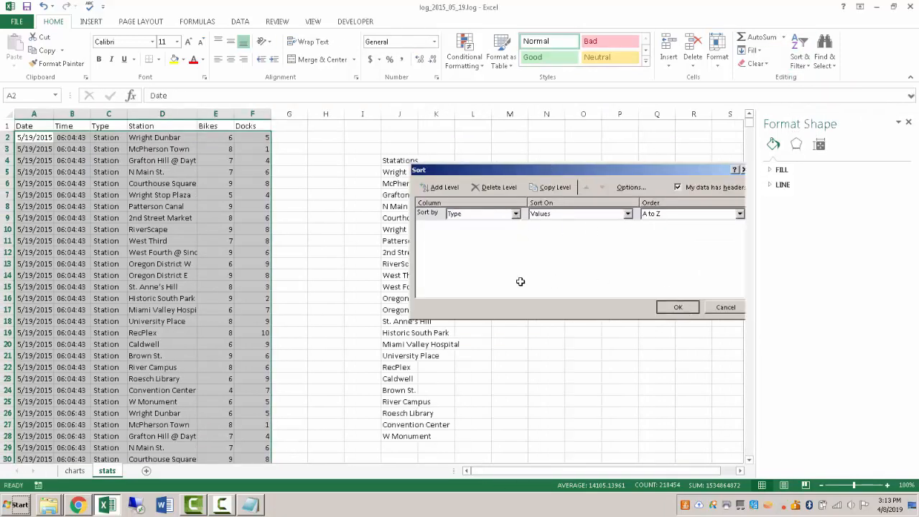
Look through the sorted Type column for the boundary between the Event rows and the Station rows.
{"action": "left_click", "coordinate": [128, 202]}
{"action": "scroll", "coordinate": [102, 185], "scroll_direction": "down", "scroll_amount": 2}
{"action": "left_click", "coordinate": [111, 264]}
{"action": "scroll", "coordinate": [111, 264], "scroll_direction": "down", "scroll_amount": 1}
{"action": "scroll", "coordinate": [111, 265], "scroll_direction": "down", "scroll_amount": 6}
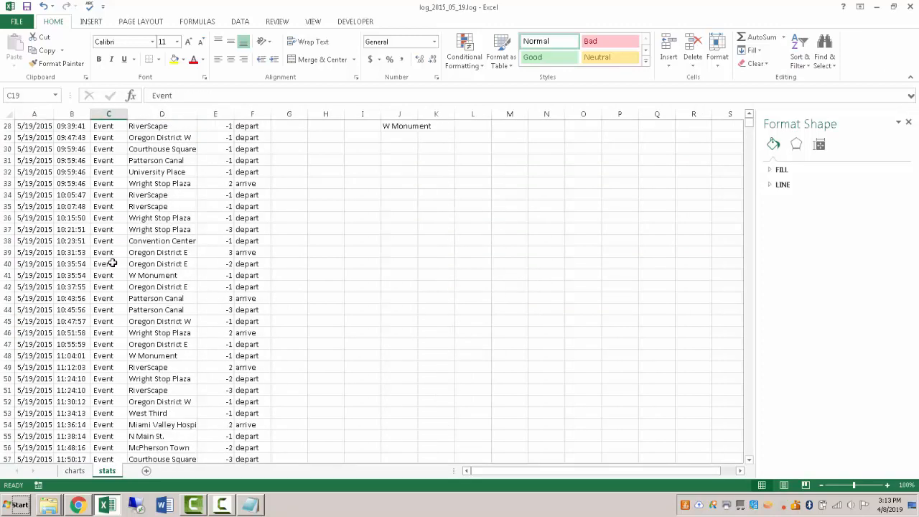
{"action": "key", "text": "Page_Down"}
{"action": "key", "text": "Page_Down"}
{"action": "key", "text": "Page_Down"}
{"action": "key", "text": "Page_Down"}
{"action": "key", "text": "Page_Down"}
{"action": "key", "text": "Page_Down"}
{"action": "key", "text": "Page_Down"}
{"action": "key", "text": "Page_Down"}
{"action": "key", "text": "Page_Down"}
{"action": "key", "text": "Page_Down"}
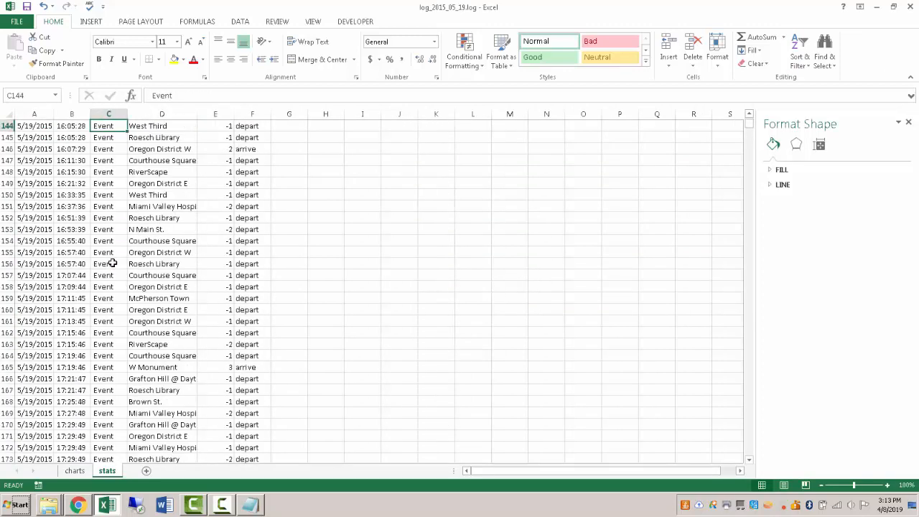
{"action": "key", "text": "Page_Down"}
{"action": "key", "text": "Page_Down"}
{"action": "key", "text": "Page_Down"}
{"action": "key", "text": "Page_Down"}
{"action": "key", "text": "Page_Down"}
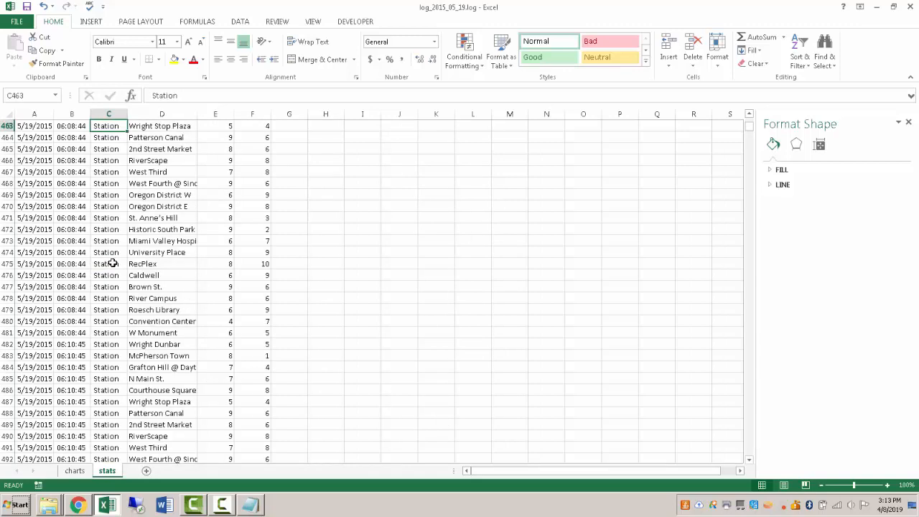
{"action": "key", "text": "Page_Up"}
{"action": "key", "text": "Page_Up"}
{"action": "key", "text": "Page_Up"}
{"action": "key", "text": "Page_Down"}
{"action": "scroll", "coordinate": [179, 229], "scroll_direction": "up", "scroll_amount": 1}
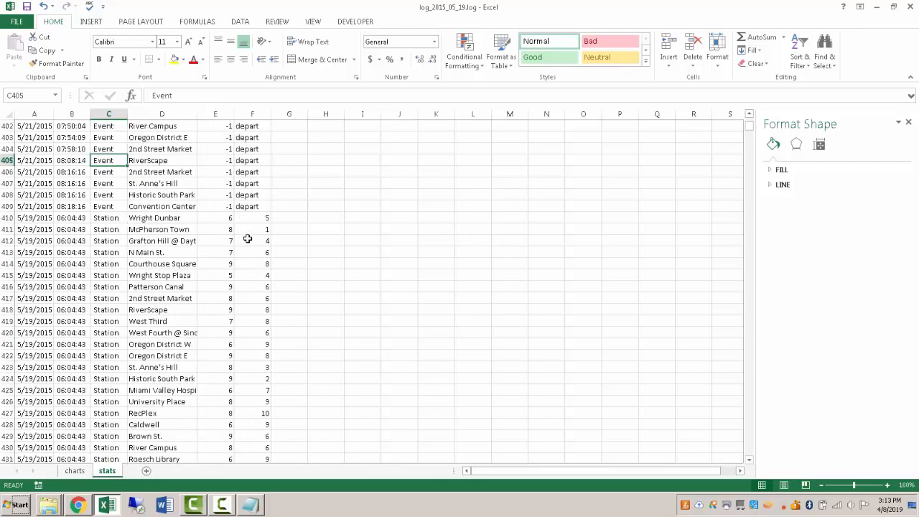
Delete all Event records in A2:F409, shifting the cells below up, and return to the Type header in C1.
{"action": "left_click", "coordinate": [257, 206]}
{"action": "key", "text": "ctrl+shift+Left"}
{"action": "key", "text": "ctrl+shift+Up"}
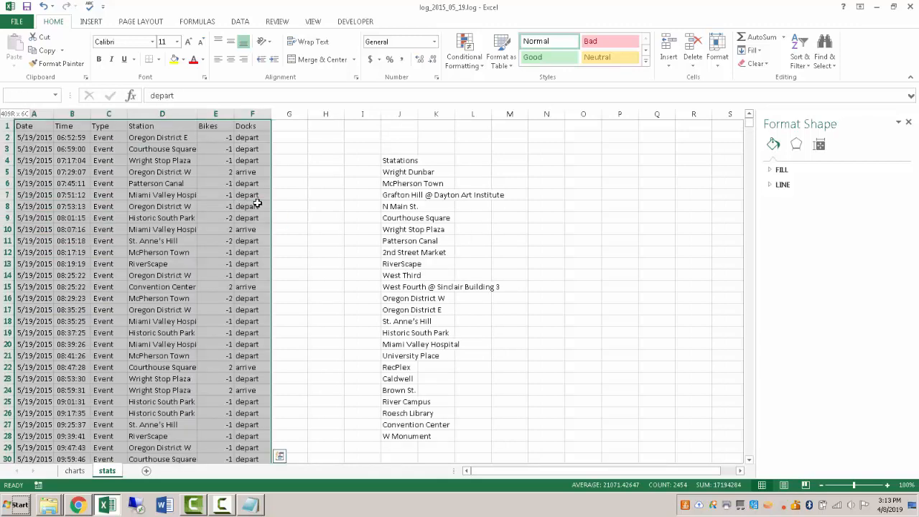
{"action": "right_click", "coordinate": [191, 196]}
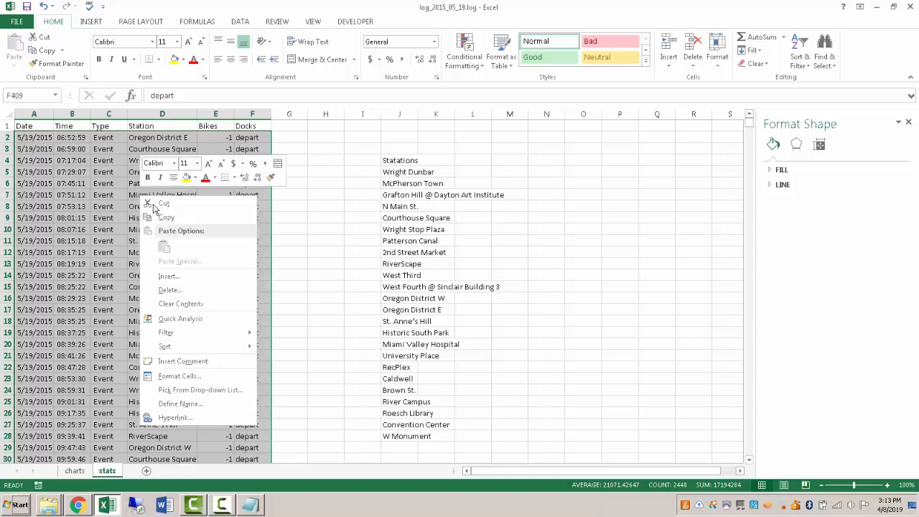
{"action": "left_click", "coordinate": [176, 293]}
{"action": "left_click", "coordinate": [164, 283]}
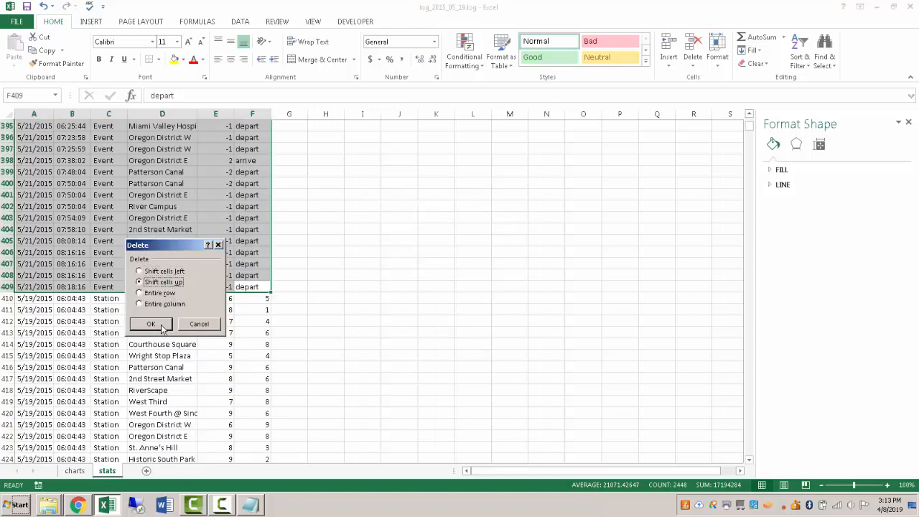
{"action": "left_click", "coordinate": [152, 324]}
{"action": "left_click", "coordinate": [105, 191]}
{"action": "key", "text": "ctrl+Up"}
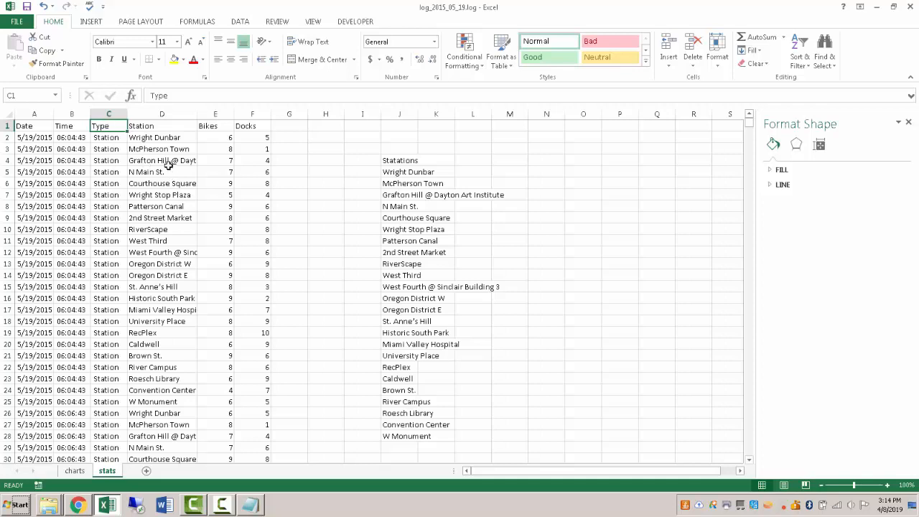
Insert a blank column before the Type column and give it the header Date_Time.
{"action": "left_click", "coordinate": [324, 149]}
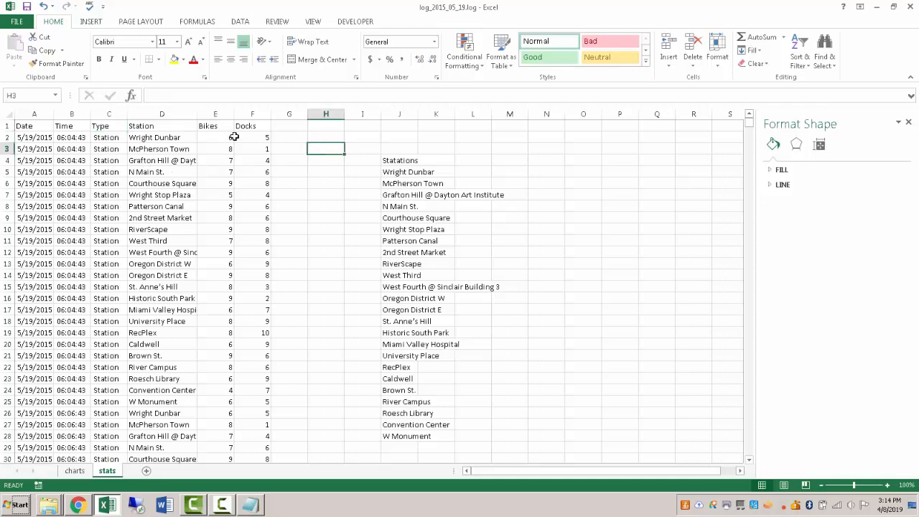
{"action": "left_click", "coordinate": [101, 114]}
{"action": "right_click", "coordinate": [103, 115]}
{"action": "left_click", "coordinate": [128, 194]}
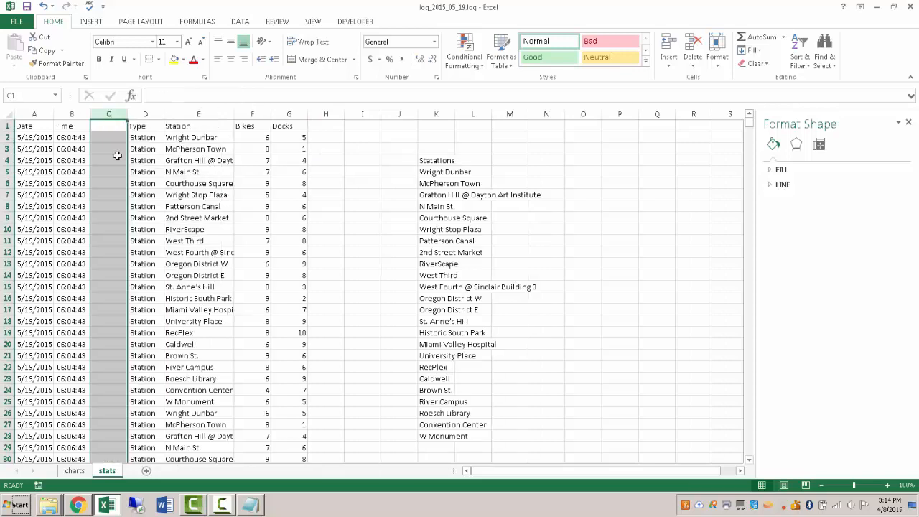
{"action": "left_click", "coordinate": [118, 125]}
{"action": "type", "text": "Date_Ti"}
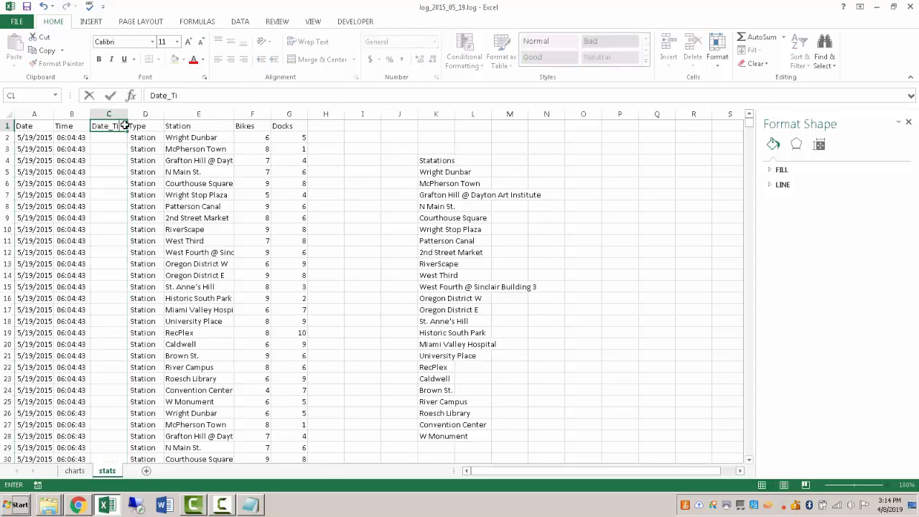
{"action": "type", "text": "me"}
{"action": "key", "text": "Return"}
Fit the width of the Date column to its contents so the dates are readable at a larger zoom.
{"action": "type", "text": "="}
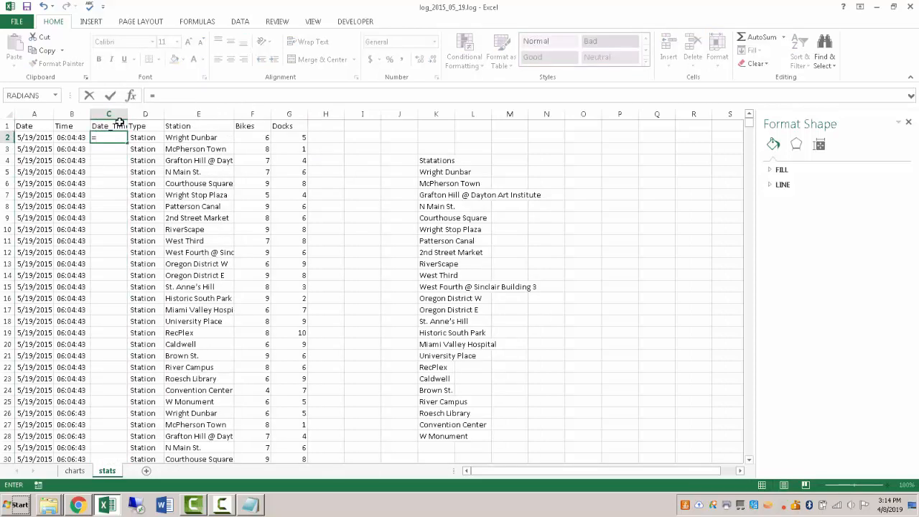
{"action": "key", "text": "Escape"}
{"action": "scroll", "coordinate": [37, 129], "scroll_direction": "up", "scroll_amount": 5, "text": "ctrl"}
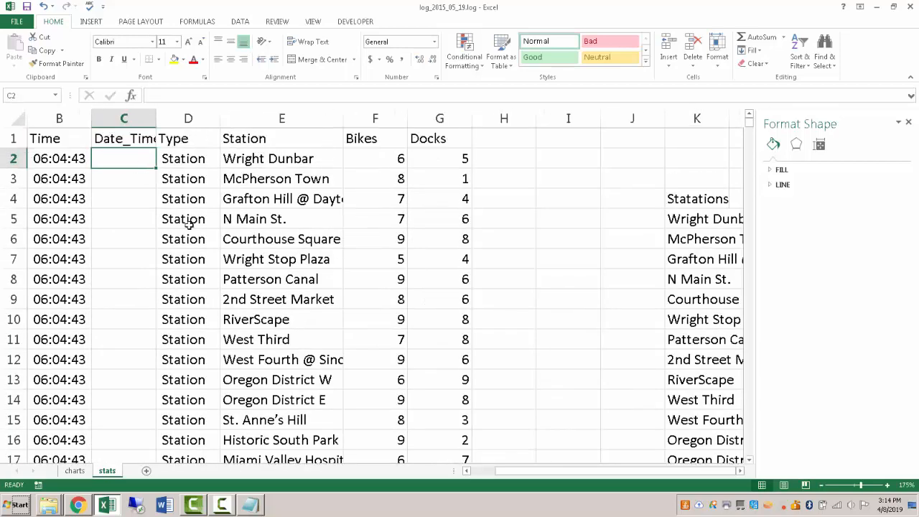
{"action": "left_click_drag", "start_coordinate": [609, 471], "coordinate": [568, 472]}
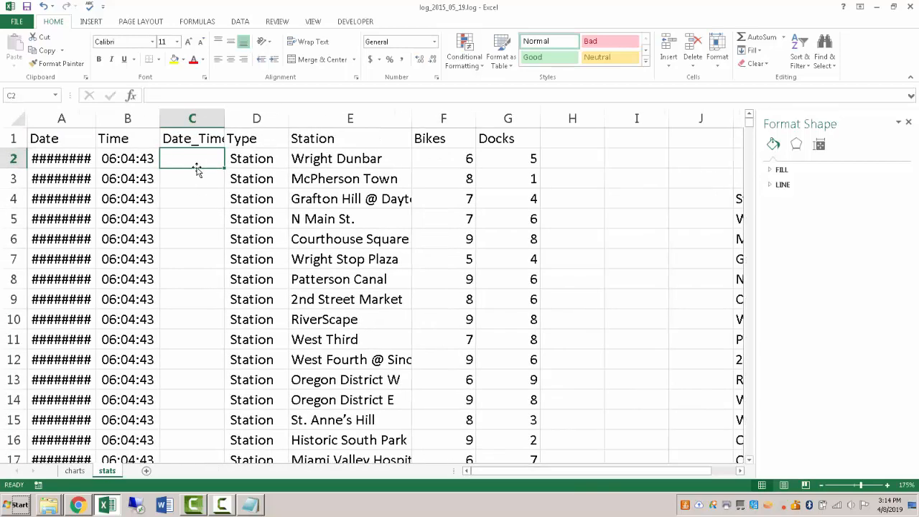
{"action": "double_click", "coordinate": [96, 118]}
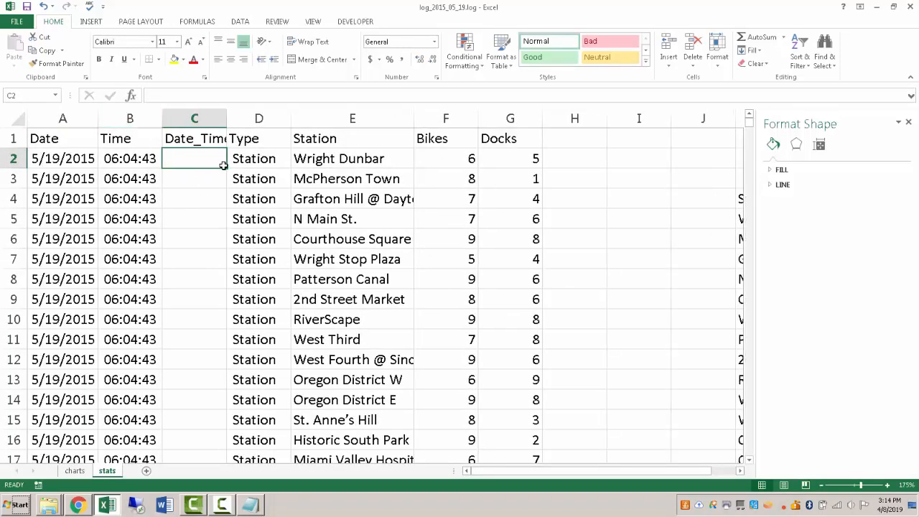
Enter the formula =A2+VALUE(TRIM(B2)) in C2 to combine the date and time.
{"action": "type", "text": "="}
{"action": "left_click", "coordinate": [72, 160]}
{"action": "type", "text": "+"}
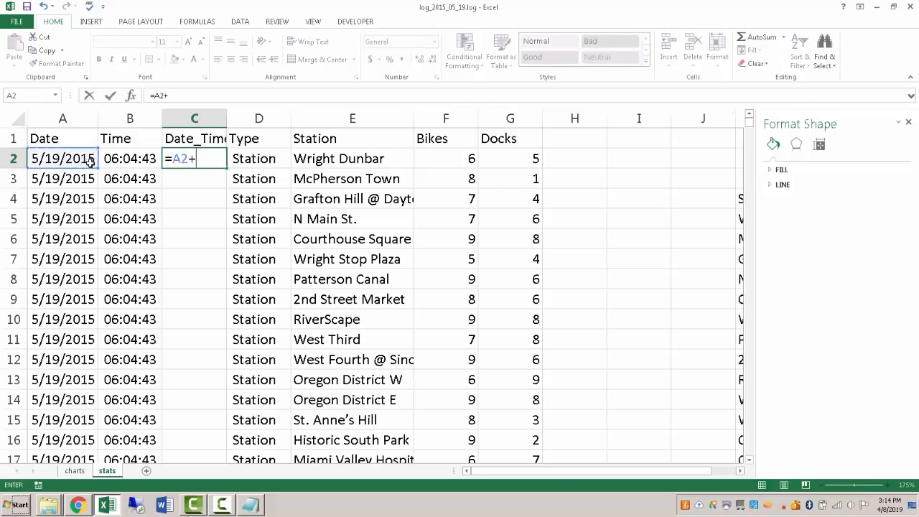
{"action": "type", "text": "value(time("}
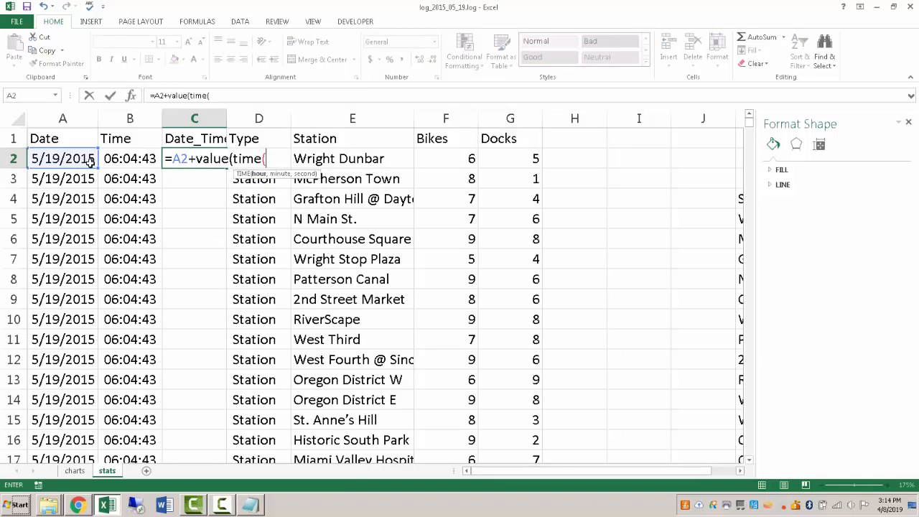
{"action": "key", "text": "BackSpace"}
{"action": "key", "text": "BackSpace"}
{"action": "key", "text": "BackSpace"}
{"action": "key", "text": "BackSpace"}
{"action": "type", "text": "rim("}
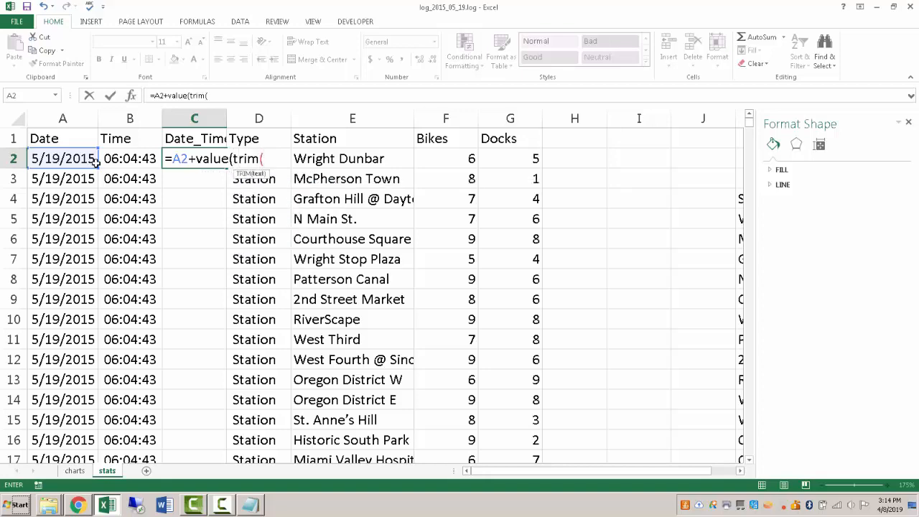
{"action": "left_click", "coordinate": [112, 159]}
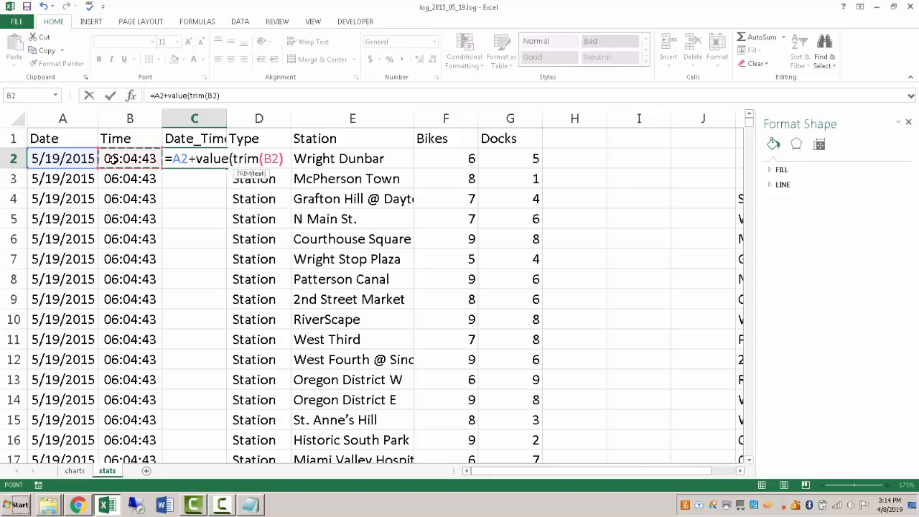
{"action": "type", "text": ")"}
{"action": "key", "text": "Return"}
Copy the Date_Time formula from C2 down the column to the last data row, 36001.
{"action": "key", "text": "Up"}
{"action": "key", "text": "Down"}
{"action": "key", "text": "ctrl+c"}
{"action": "key", "text": "Right"}
{"action": "key", "text": "ctrl+Down"}
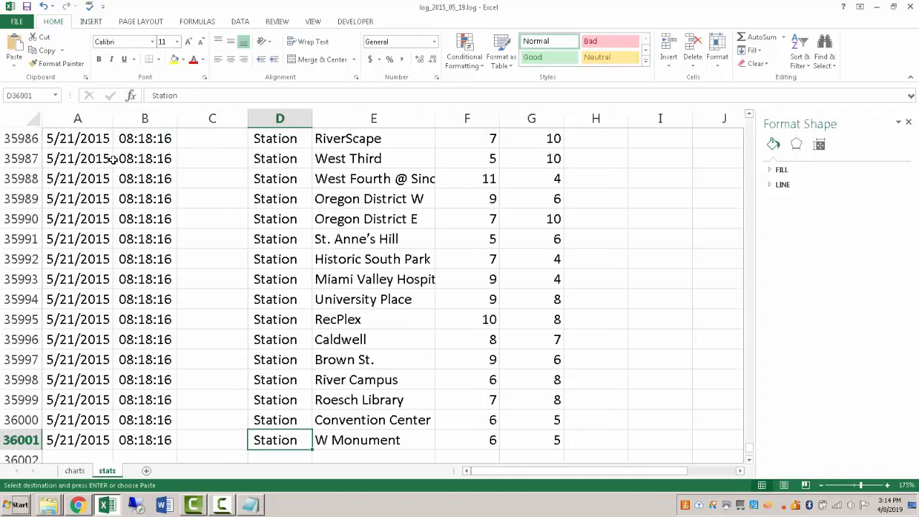
{"action": "key", "text": "Left"}
{"action": "key", "text": "ctrl+shift+Up"}
{"action": "key", "text": "ctrl+v"}
Apply the General number format to all Date_Time values from C2 down to row 36001.
{"action": "key", "text": "ctrl+Up"}
{"action": "key", "text": "Down"}
{"action": "key", "text": "ctrl+shift+Down"}
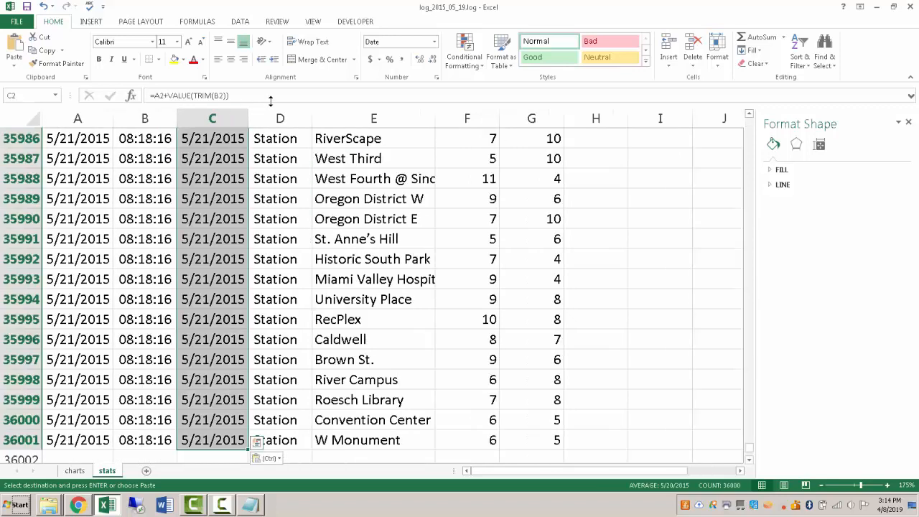
{"action": "left_click", "coordinate": [435, 42]}
{"action": "left_click", "coordinate": [383, 63]}
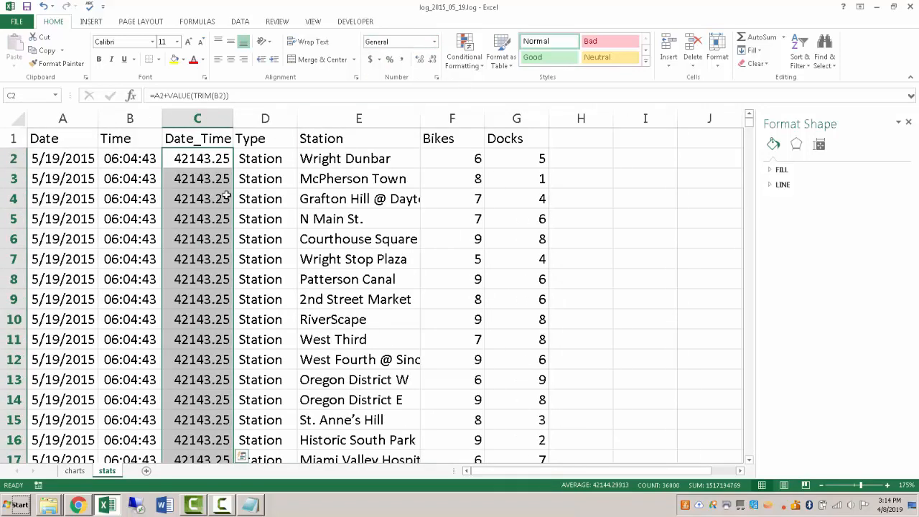
{"action": "key", "text": "Down"}
{"action": "scroll", "coordinate": [332, 223], "scroll_direction": "down", "scroll_amount": 2}
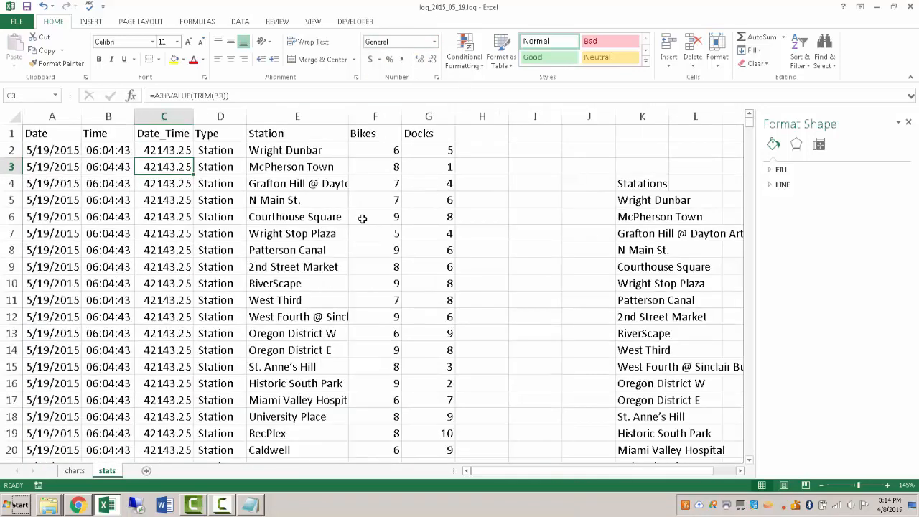
Sort the whole data table by Station and then by Date_Time, treating the first row as headers.
{"action": "key", "text": "ctrl+Home"}
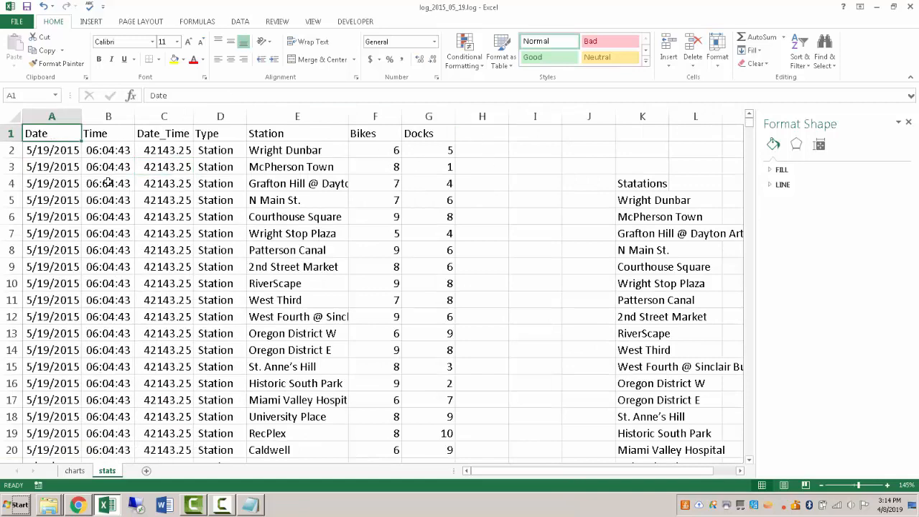
{"action": "key", "text": "ctrl+shift+End"}
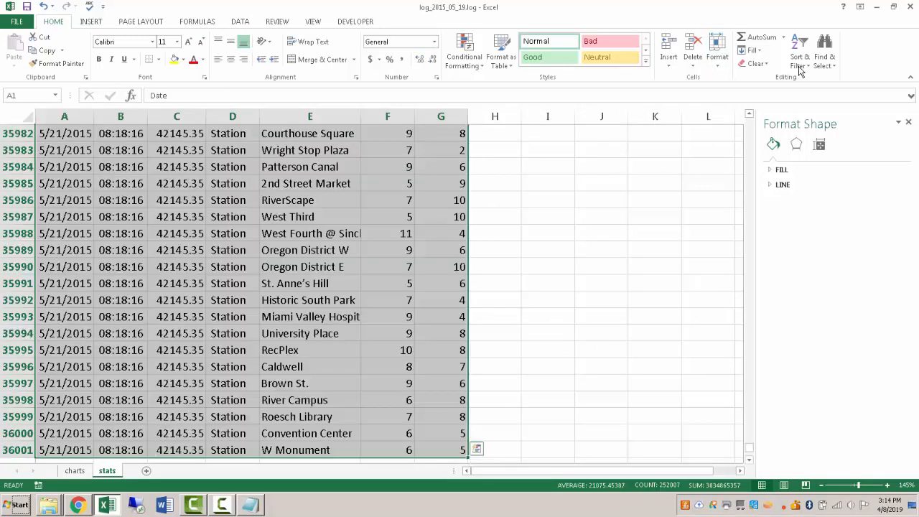
{"action": "left_click", "coordinate": [800, 68]}
{"action": "left_click", "coordinate": [825, 106]}
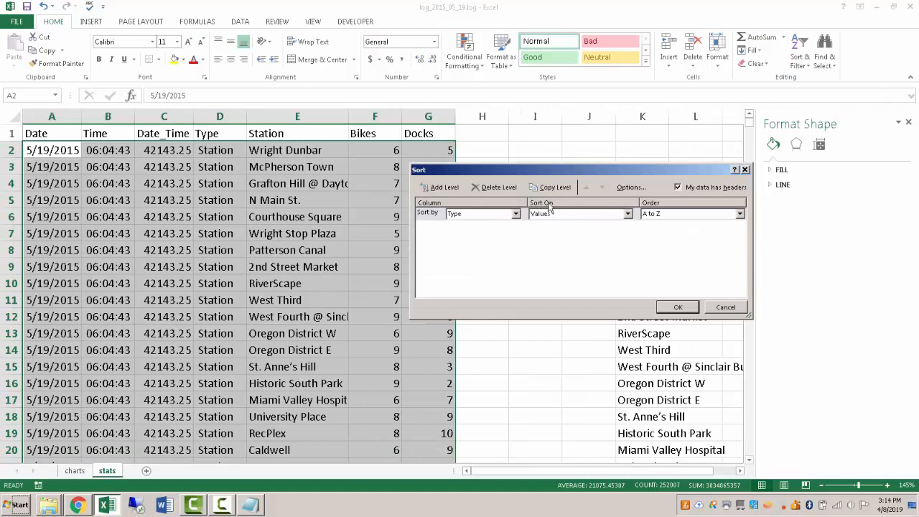
{"action": "left_click", "coordinate": [515, 214]}
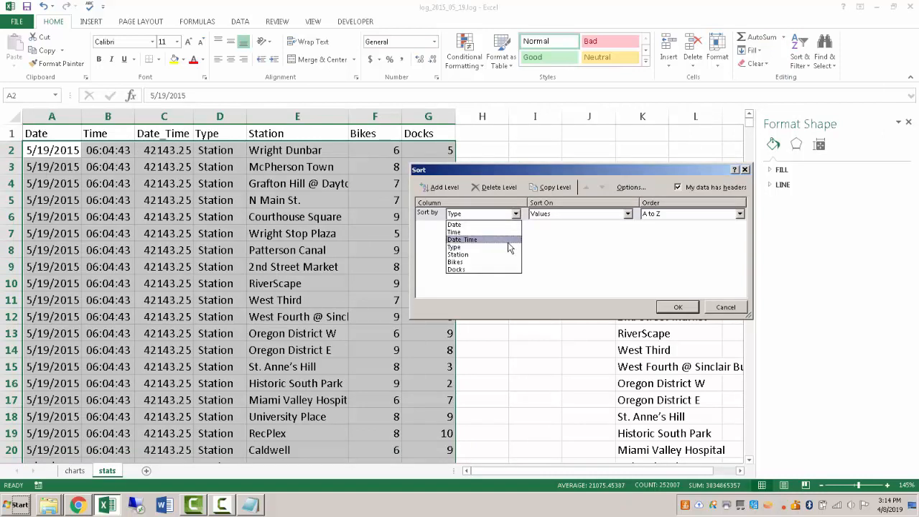
{"action": "left_click", "coordinate": [491, 259]}
{"action": "left_click", "coordinate": [433, 187]}
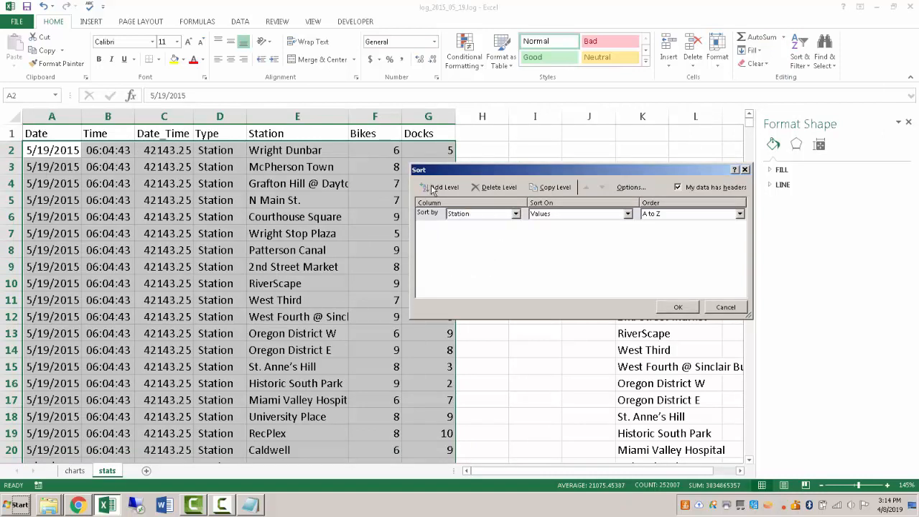
{"action": "left_click", "coordinate": [515, 227]}
{"action": "left_click", "coordinate": [473, 253]}
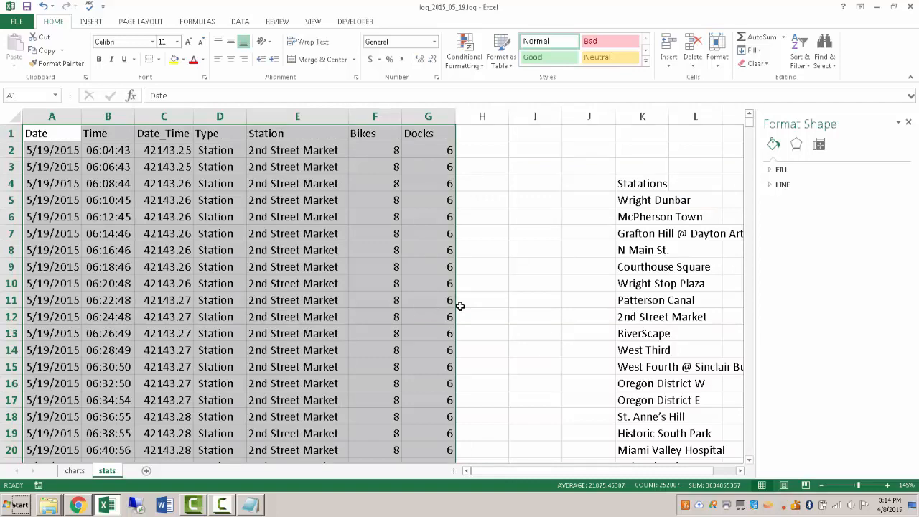
{"action": "left_click", "coordinate": [485, 295]}
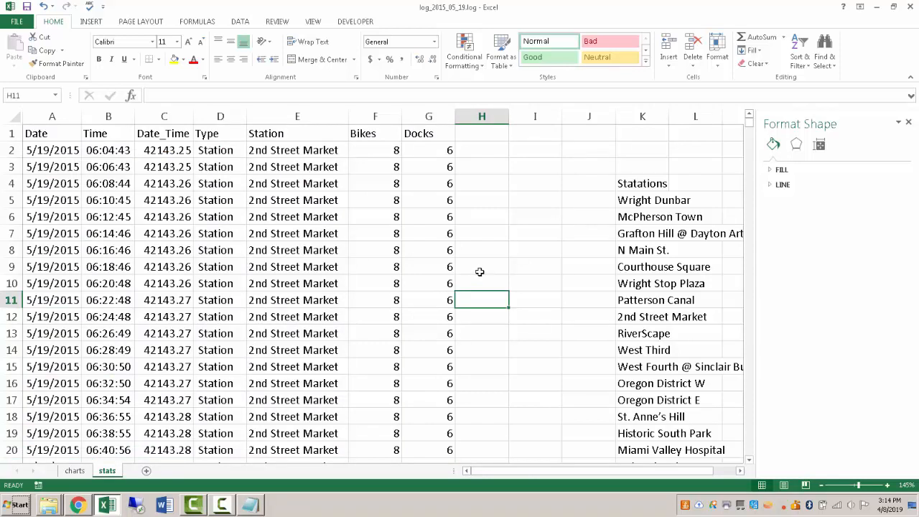
Add the header Change in H1 and close the Format Shape pane.
{"action": "left_click", "coordinate": [483, 134]}
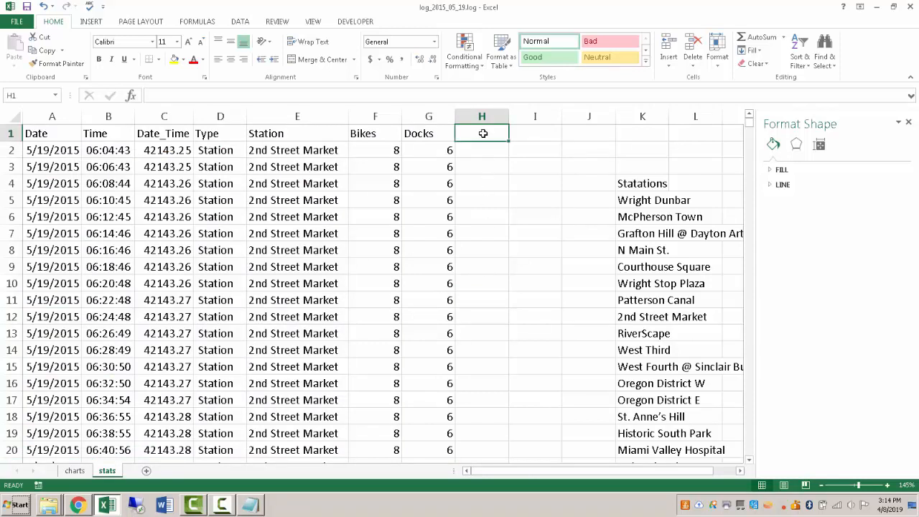
{"action": "type", "text": "C"}
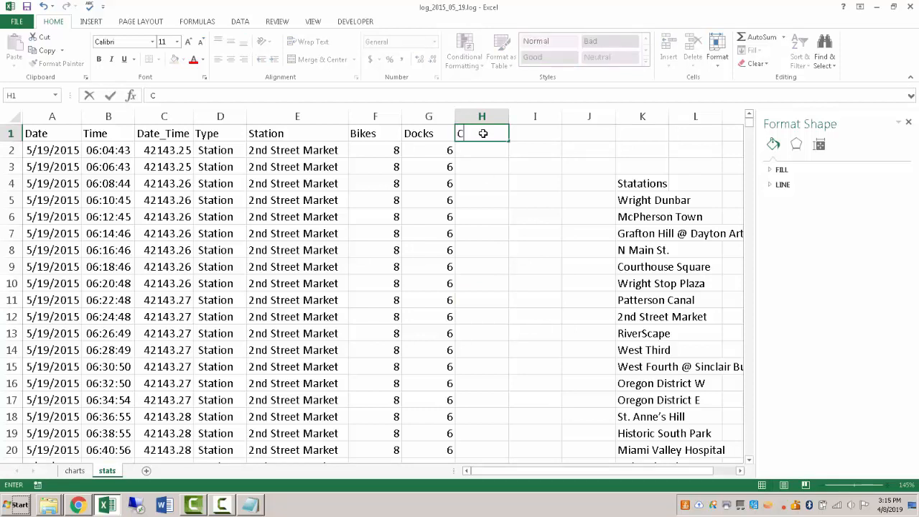
{"action": "type", "text": "hange"}
{"action": "key", "text": "Return"}
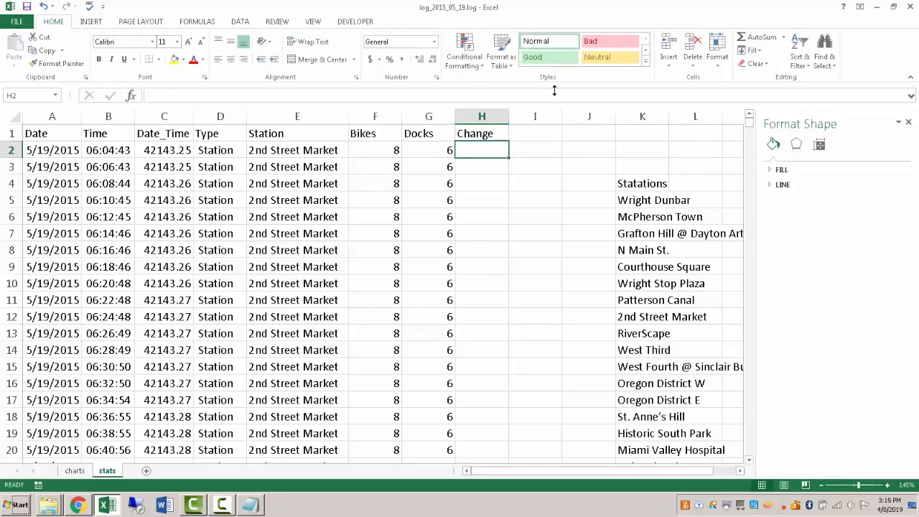
{"action": "left_click", "coordinate": [909, 122]}
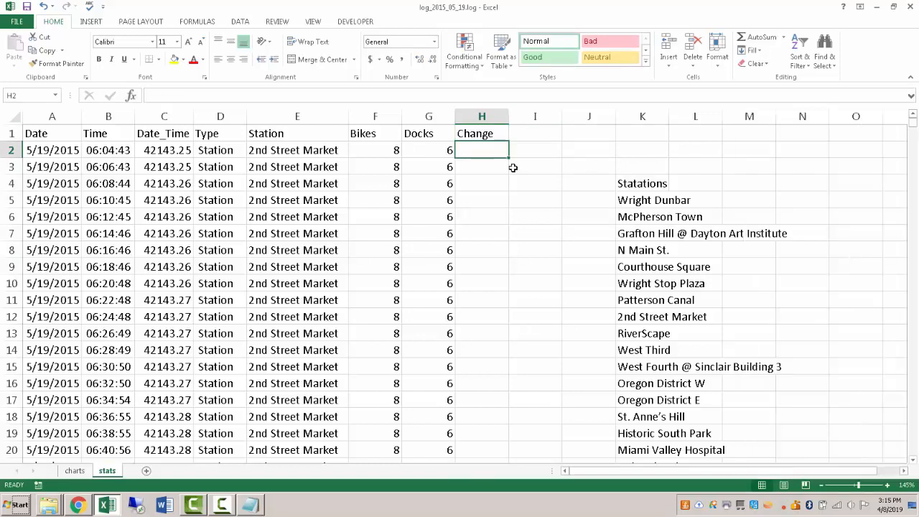
Enter the formula =IF(E2=E1,IF(F2=F1,0,F2-F1)) in H2 to calculate the bike-count change within the same station.
{"action": "type", "text": "="}
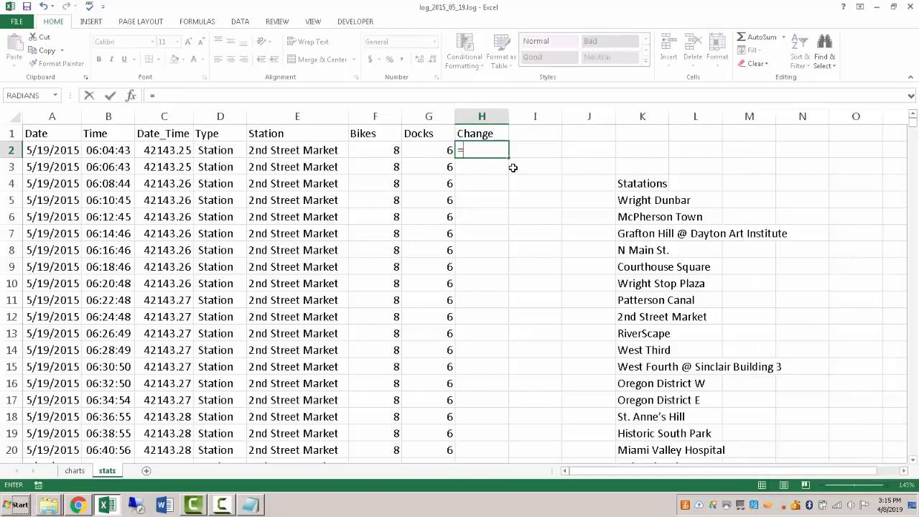
{"action": "type", "text": "if("}
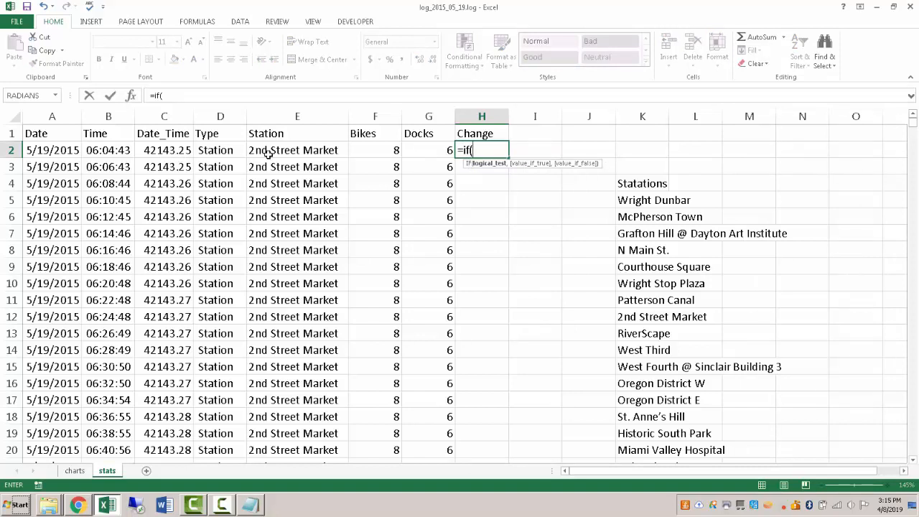
{"action": "left_click", "coordinate": [268, 154]}
{"action": "type", "text": "="}
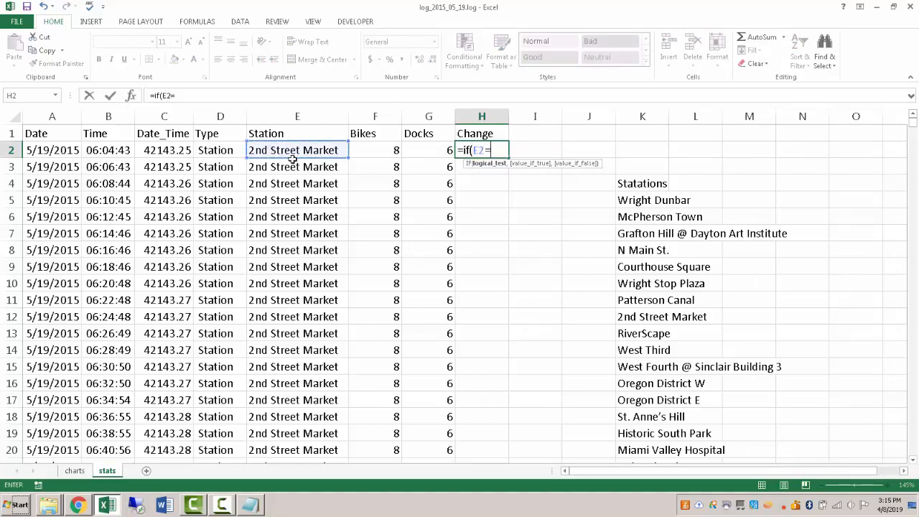
{"action": "left_click", "coordinate": [279, 130]}
{"action": "type", "text": ","}
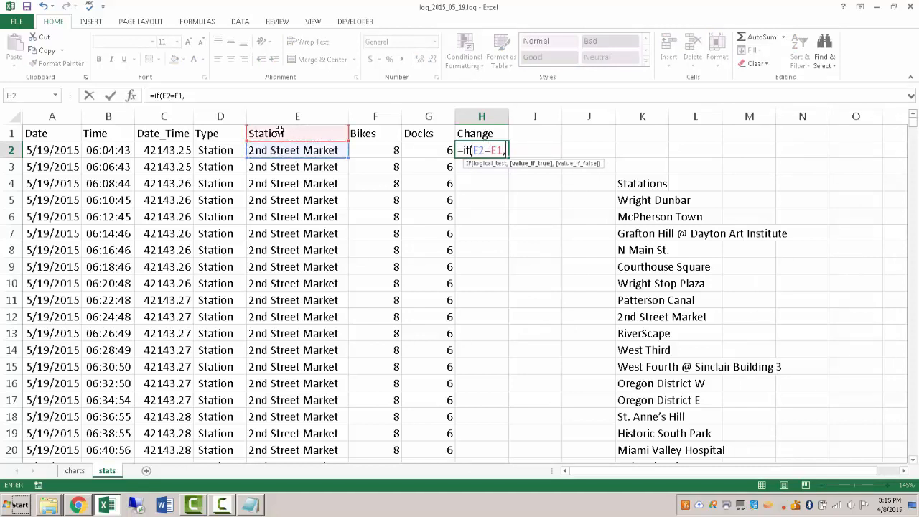
{"action": "type", "text": "if("}
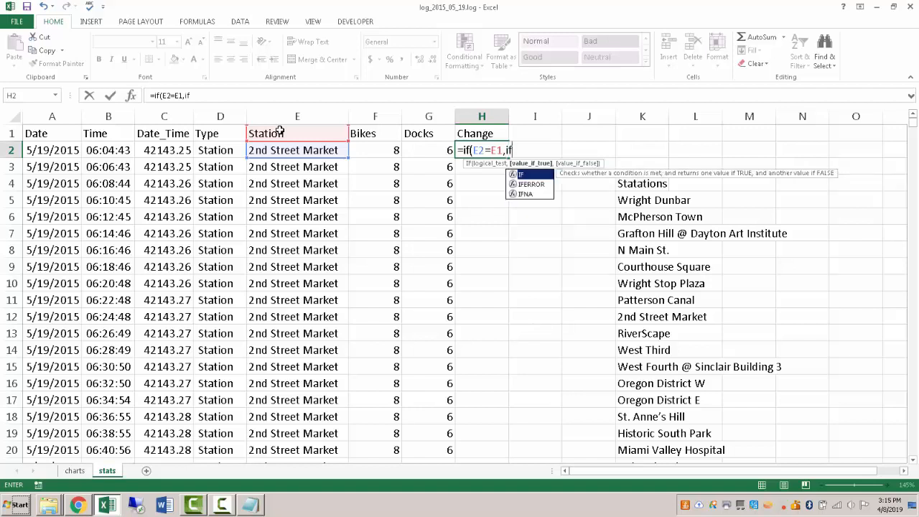
{"action": "left_click", "coordinate": [379, 148]}
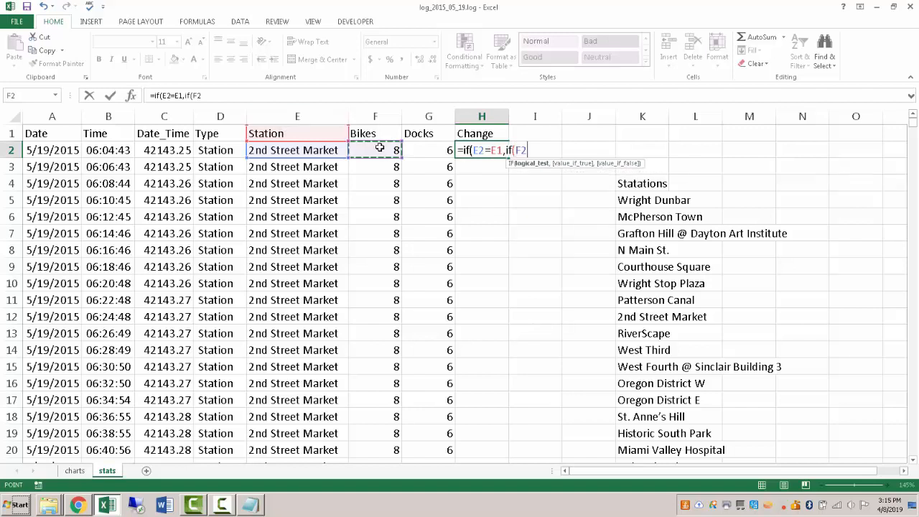
{"action": "type", "text": "="}
{"action": "left_click", "coordinate": [383, 133]}
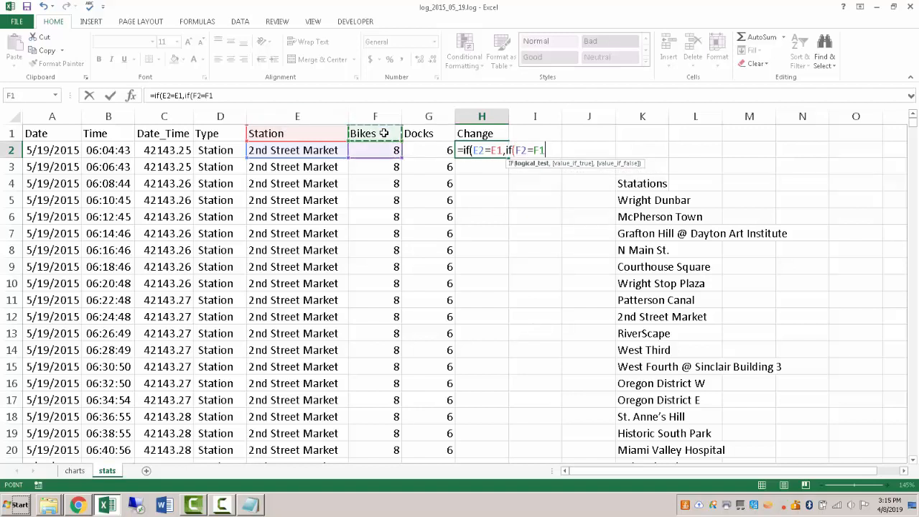
{"action": "type", "text": ",0,"}
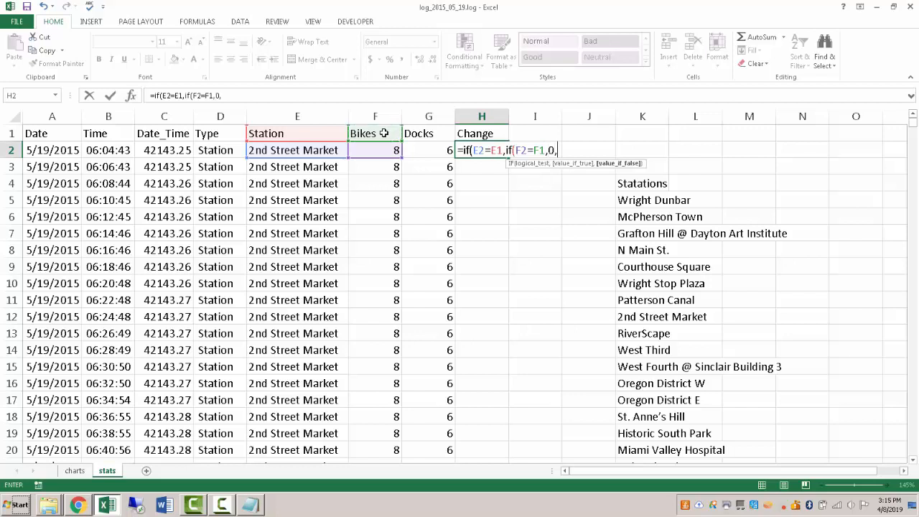
{"action": "left_click", "coordinate": [382, 150]}
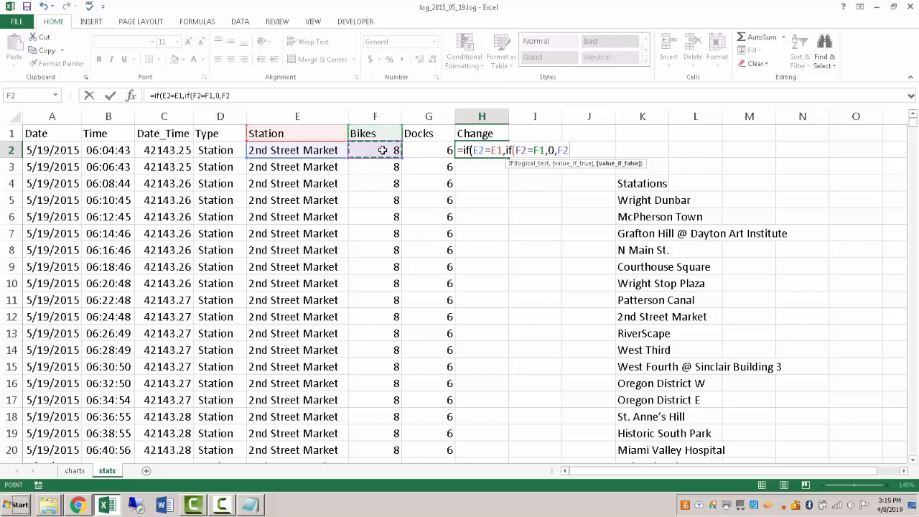
{"action": "type", "text": "-"}
{"action": "left_click", "coordinate": [376, 135]}
{"action": "type", "text": ")"}
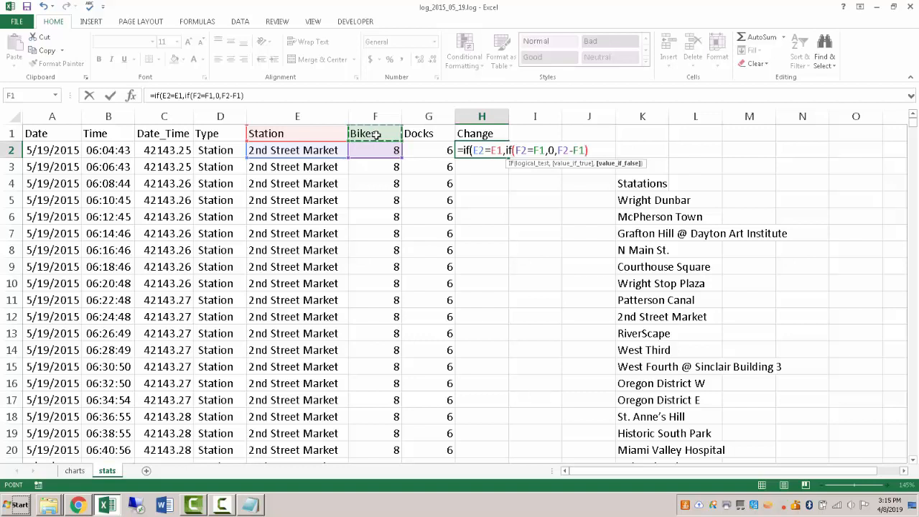
{"action": "type", "text": ")"}
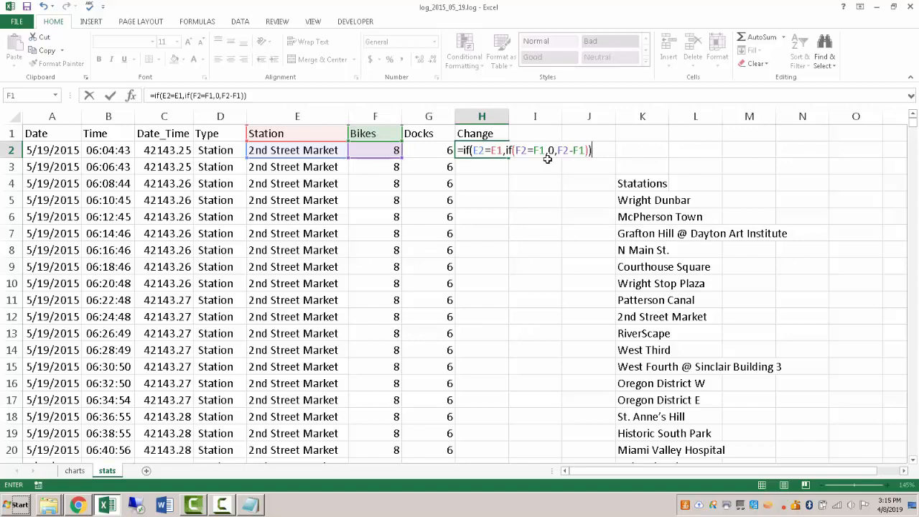
{"action": "key", "text": "Return"}
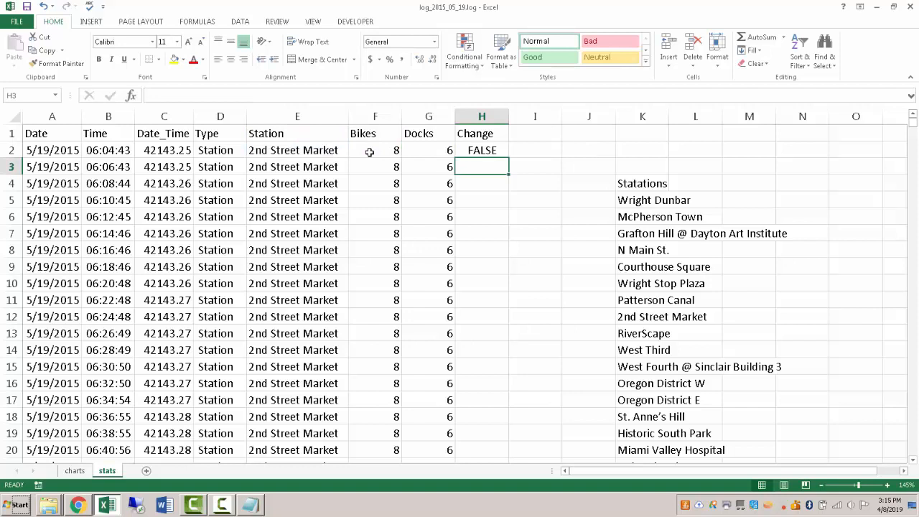
Add 0 as the outer IF's false value in H2, making the formula =IF(E2=E1,IF(F2=F1,0,F2-F1),0).
{"action": "key", "text": "Up"}
{"action": "double_click", "coordinate": [485, 150]}
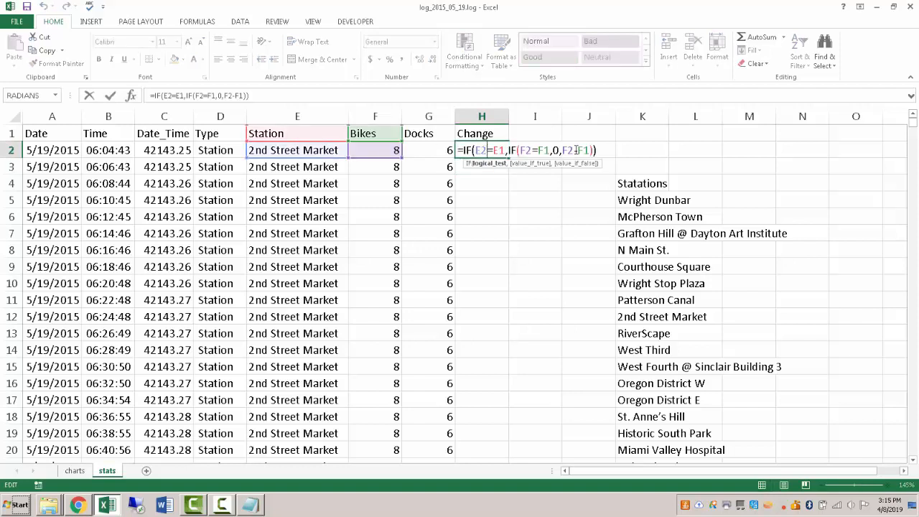
{"action": "left_click", "coordinate": [594, 150]}
{"action": "type", "text": ",0"}
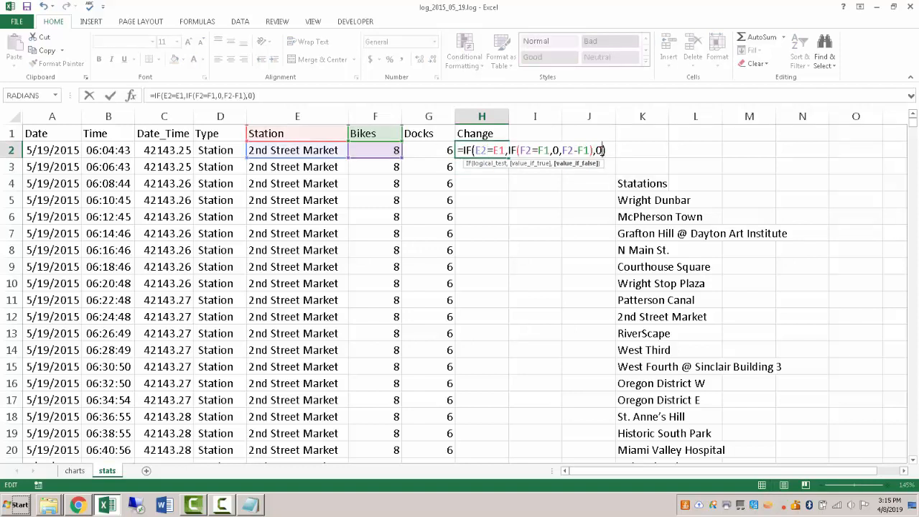
{"action": "key", "text": "Return"}
Copy the Change formula from H2 down column H to the last data row.
{"action": "key", "text": "Up"}
{"action": "key", "text": "ctrl+c"}
{"action": "key", "text": "Left"}
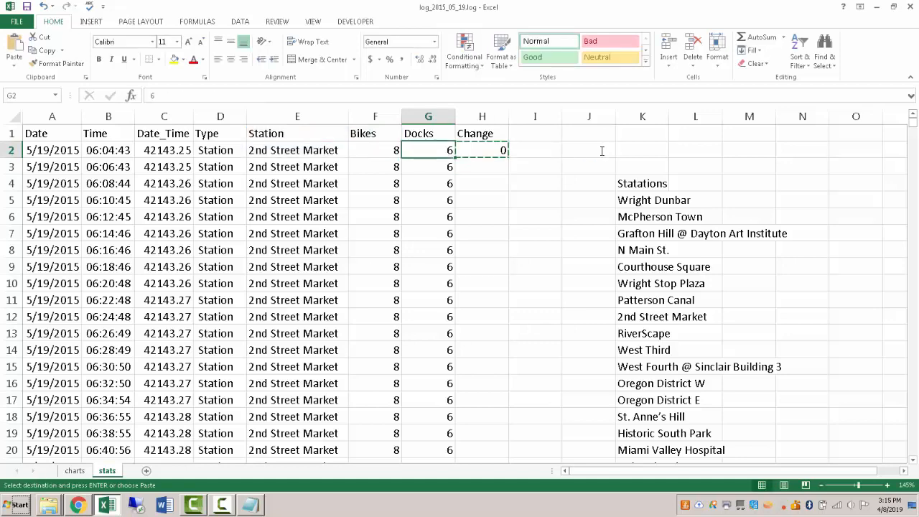
{"action": "key", "text": "ctrl+Down"}
{"action": "key", "text": "Right"}
{"action": "key", "text": "ctrl+shift+Up"}
{"action": "key", "text": "ctrl+v"}
{"action": "key", "text": "ctrl+Up"}
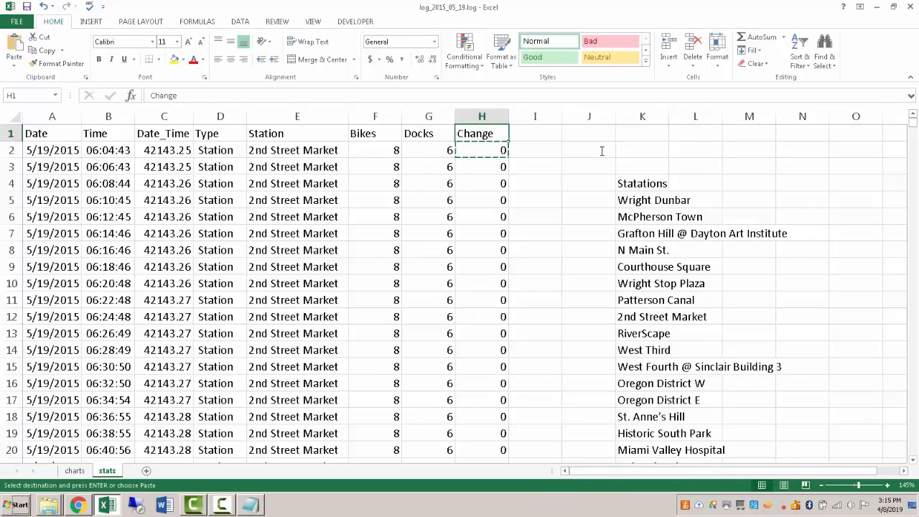
Review the nested IF part and the F2-F1 difference in the H2 formula, leaving the formula as it is.
{"action": "key", "text": "Down"}
{"action": "double_click", "coordinate": [488, 151]}
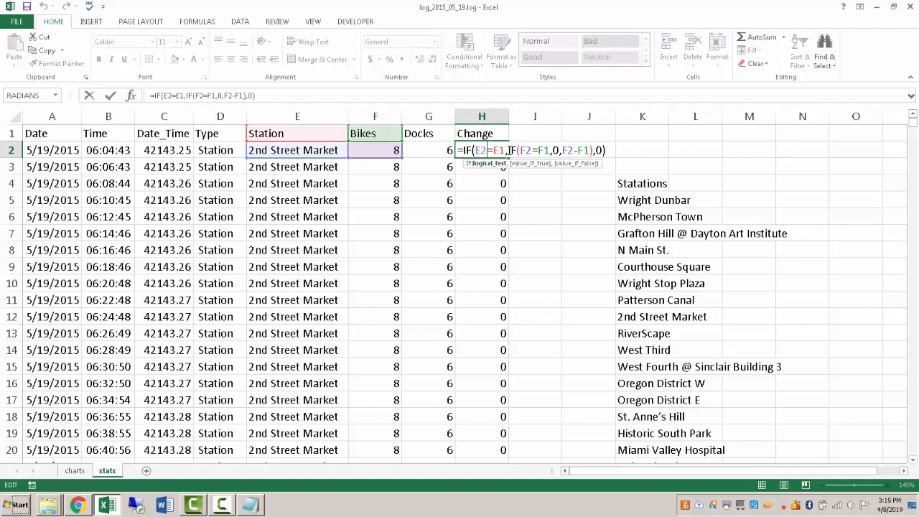
{"action": "left_click_drag", "start_coordinate": [509, 150], "coordinate": [602, 150]}
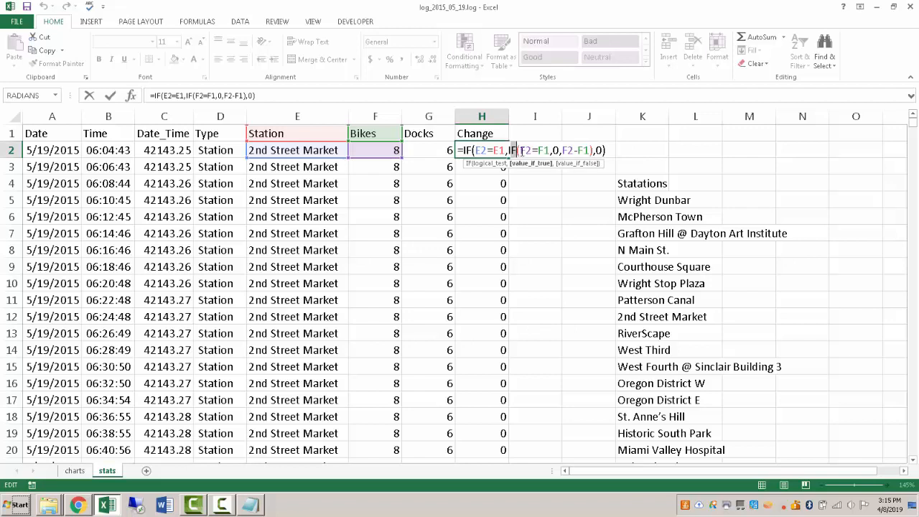
{"action": "left_click_drag", "start_coordinate": [520, 150], "coordinate": [591, 150]}
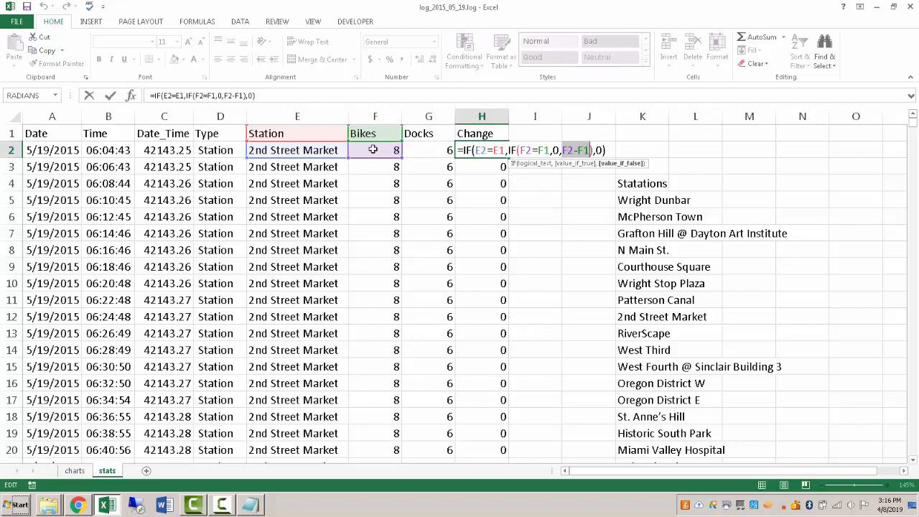
{"action": "key", "text": "Return"}
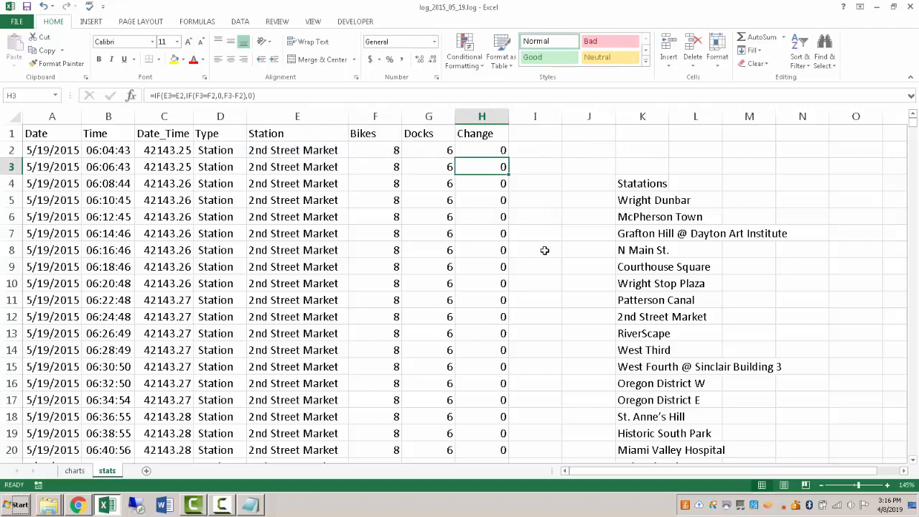
Look down the Change column for the first nonzero value and compare it with that row's time and bike count.
{"action": "scroll", "coordinate": [496, 266], "scroll_direction": "down", "scroll_amount": 4}
{"action": "left_click", "coordinate": [495, 266]}
{"action": "scroll", "coordinate": [492, 269], "scroll_direction": "down", "scroll_amount": 20}
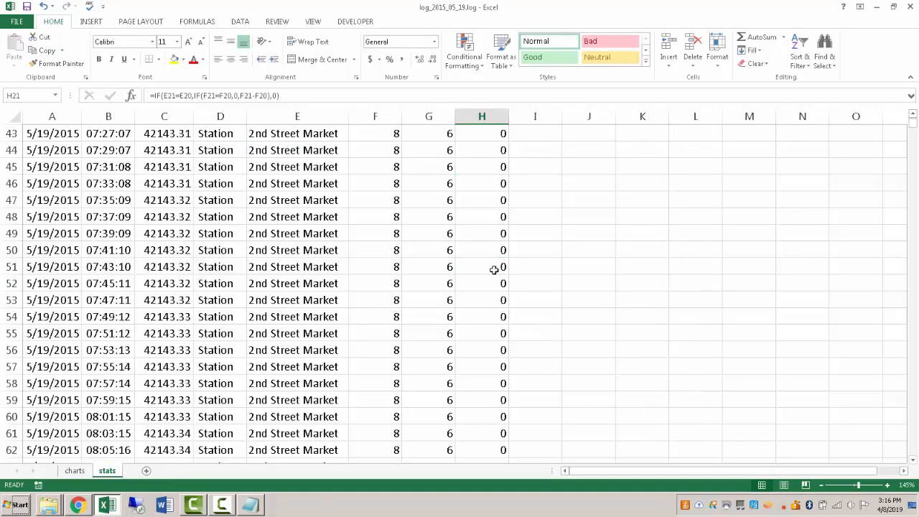
{"action": "scroll", "coordinate": [491, 272], "scroll_direction": "down", "scroll_amount": 20}
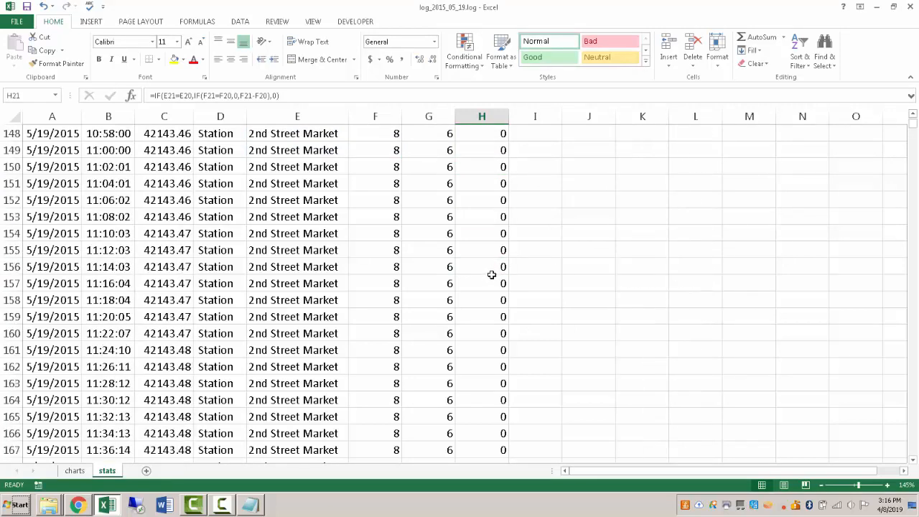
{"action": "scroll", "coordinate": [491, 272], "scroll_direction": "up", "scroll_amount": 1}
{"action": "scroll", "coordinate": [491, 272], "scroll_direction": "up", "scroll_amount": 4}
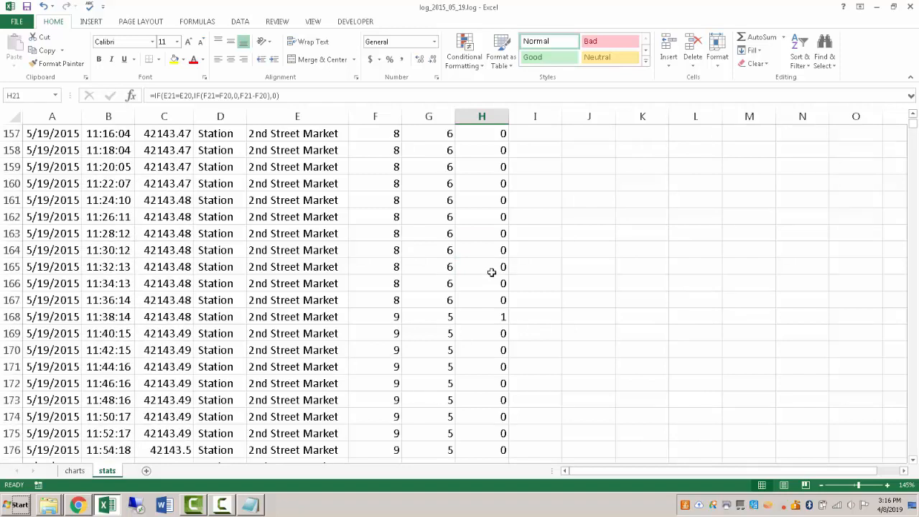
{"action": "left_click", "coordinate": [387, 313]}
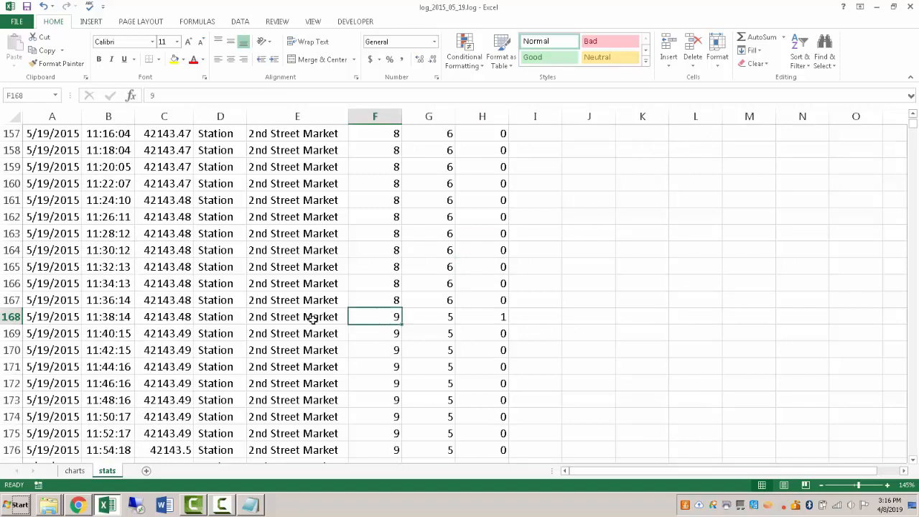
{"action": "left_click", "coordinate": [119, 320]}
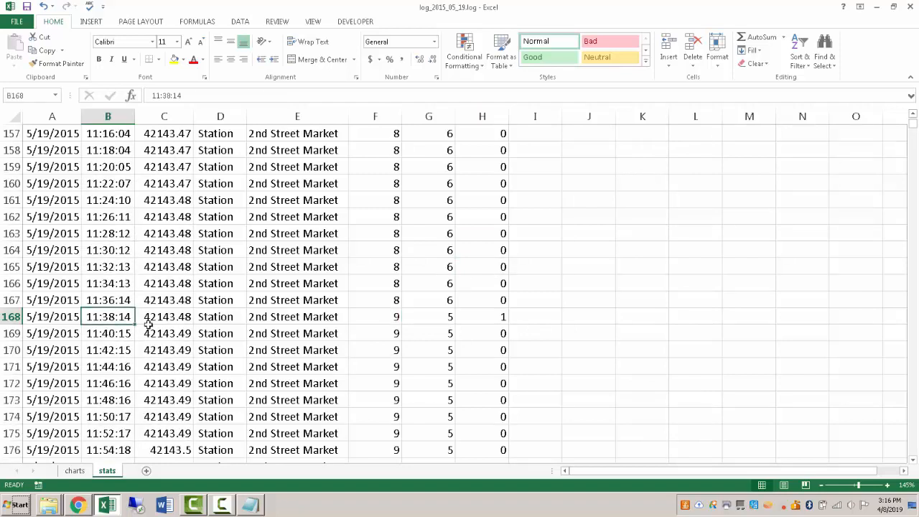
{"action": "left_click", "coordinate": [391, 309]}
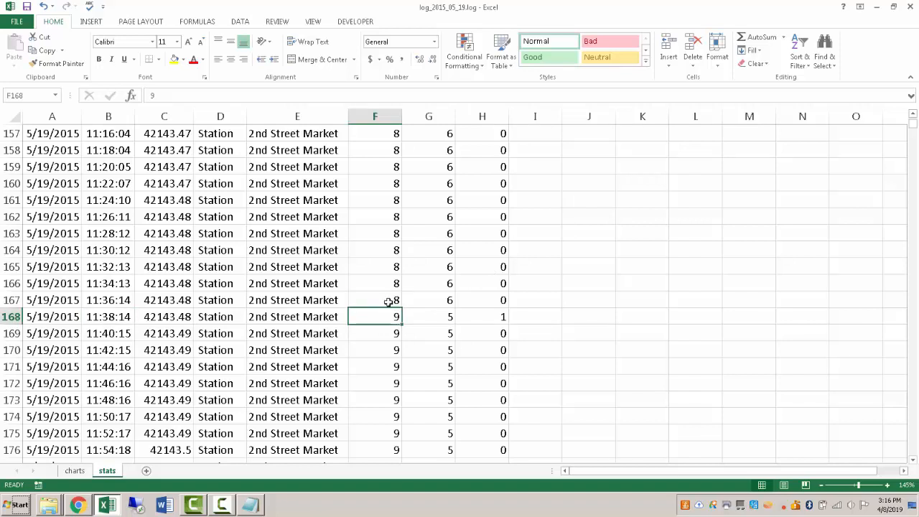
{"action": "left_click", "coordinate": [504, 317]}
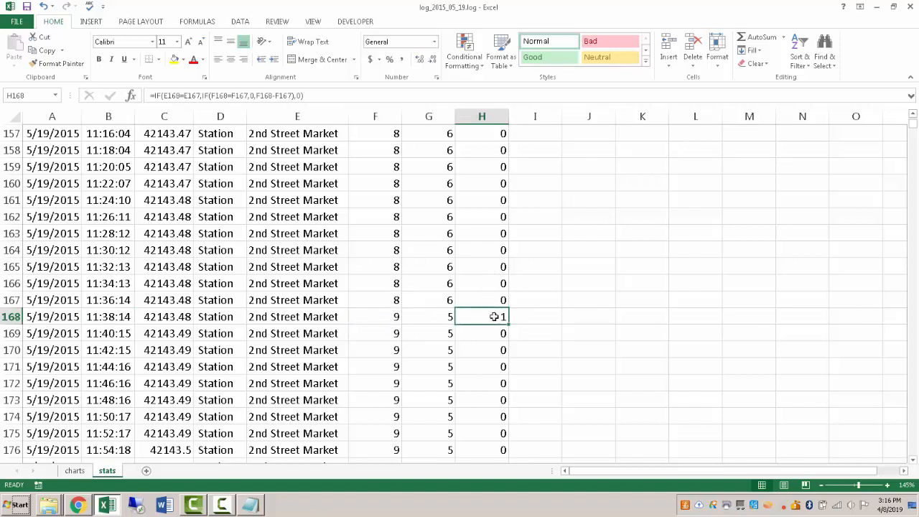
Examine the Change values where the 2nd Street Market records end and the Brown St. records begin.
{"action": "left_click", "coordinate": [328, 335]}
{"action": "key", "text": "Page_Down"}
{"action": "key", "text": "Page_Down"}
{"action": "key", "text": "Page_Down"}
{"action": "key", "text": "Page_Down"}
{"action": "key", "text": "Page_Down"}
{"action": "key", "text": "Page_Down"}
{"action": "key", "text": "Page_Down"}
{"action": "key", "text": "Page_Down"}
{"action": "key", "text": "Page_Down"}
{"action": "key", "text": "Page_Down"}
{"action": "key", "text": "Page_Down"}
{"action": "key", "text": "Page_Down"}
{"action": "key", "text": "Page_Down"}
{"action": "key", "text": "Page_Down"}
{"action": "key", "text": "Page_Down"}
{"action": "key", "text": "Page_Down"}
{"action": "key", "text": "Page_Down"}
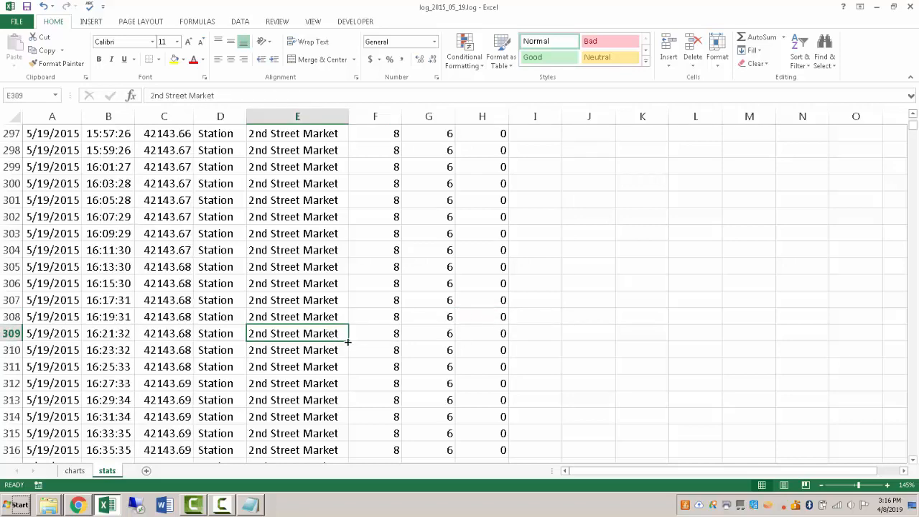
{"action": "key", "text": "Page_Down"}
{"action": "key", "text": "Page_Down"}
{"action": "key", "text": "Page_Down"}
{"action": "key", "text": "Page_Down"}
{"action": "key", "text": "Page_Down"}
{"action": "key", "text": "Page_Down"}
{"action": "key", "text": "Page_Down"}
{"action": "key", "text": "Page_Down"}
{"action": "key", "text": "Page_Down"}
{"action": "key", "text": "Page_Down"}
{"action": "key", "text": "Page_Down"}
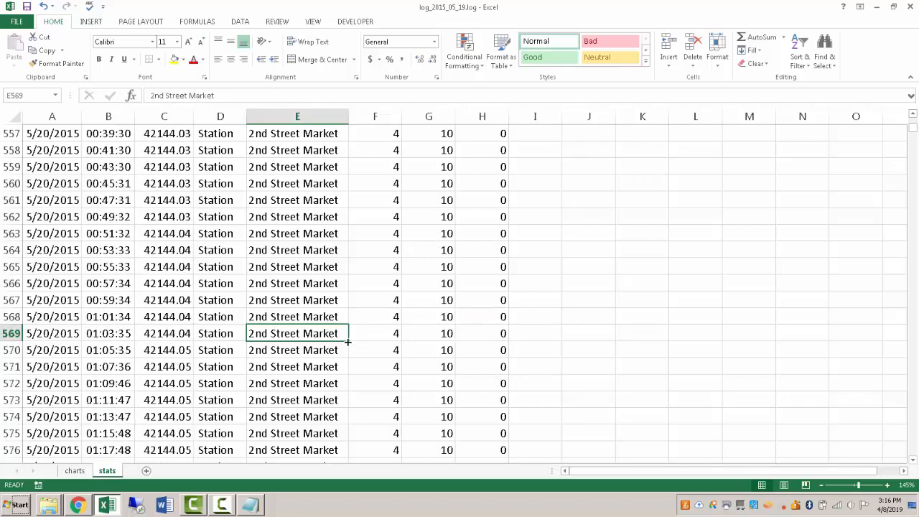
{"action": "key", "text": "Page_Down"}
{"action": "key", "text": "Page_Down"}
{"action": "key", "text": "Page_Down"}
{"action": "key", "text": "Page_Down"}
{"action": "key", "text": "Page_Down"}
{"action": "key", "text": "Page_Down"}
{"action": "key", "text": "Page_Down"}
{"action": "key", "text": "Page_Down"}
{"action": "key", "text": "Page_Down"}
{"action": "key", "text": "Page_Down"}
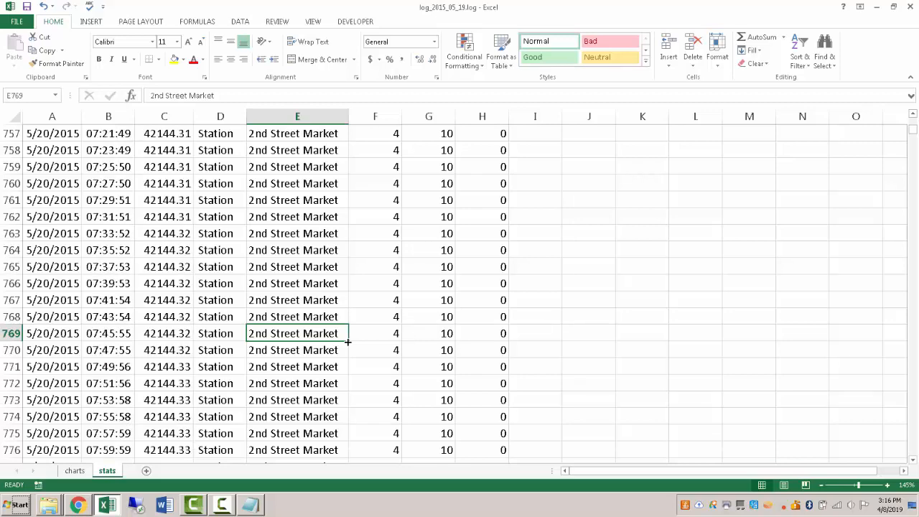
{"action": "key", "text": "Page_Down"}
{"action": "key", "text": "Page_Down"}
{"action": "key", "text": "Page_Down"}
{"action": "key", "text": "Page_Down"}
{"action": "key", "text": "Page_Down"}
{"action": "key", "text": "Page_Down"}
{"action": "key", "text": "Page_Down"}
{"action": "key", "text": "Page_Down"}
{"action": "key", "text": "Page_Down"}
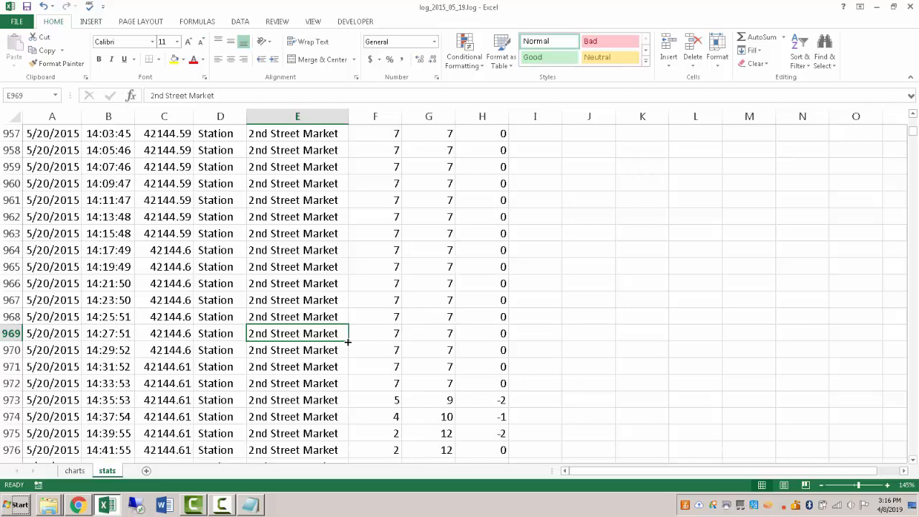
{"action": "key", "text": "Page_Down"}
{"action": "key", "text": "Page_Down"}
{"action": "key", "text": "Page_Down"}
{"action": "key", "text": "Page_Down"}
{"action": "key", "text": "Page_Down"}
{"action": "key", "text": "Page_Down"}
{"action": "key", "text": "Page_Down"}
{"action": "key", "text": "Page_Down"}
{"action": "key", "text": "Page_Down"}
{"action": "key", "text": "Page_Down"}
{"action": "key", "text": "Page_Down"}
{"action": "key", "text": "Page_Down"}
{"action": "key", "text": "Page_Down"}
{"action": "key", "text": "Page_Down"}
{"action": "key", "text": "Page_Down"}
{"action": "key", "text": "Page_Down"}
{"action": "key", "text": "Page_Down"}
{"action": "key", "text": "Page_Down"}
{"action": "key", "text": "Page_Down"}
{"action": "key", "text": "Page_Down"}
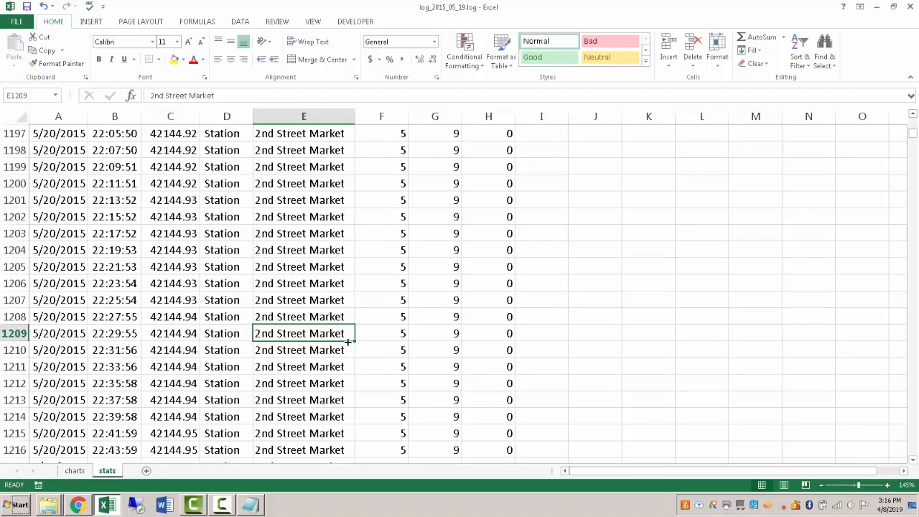
{"action": "key", "text": "Page_Up"}
{"action": "key", "text": "Page_Up"}
{"action": "key", "text": "Page_Up"}
{"action": "key", "text": "Page_Up"}
{"action": "key", "text": "Page_Up"}
{"action": "key", "text": "Page_Up"}
{"action": "key", "text": "Page_Up"}
{"action": "key", "text": "Page_Up"}
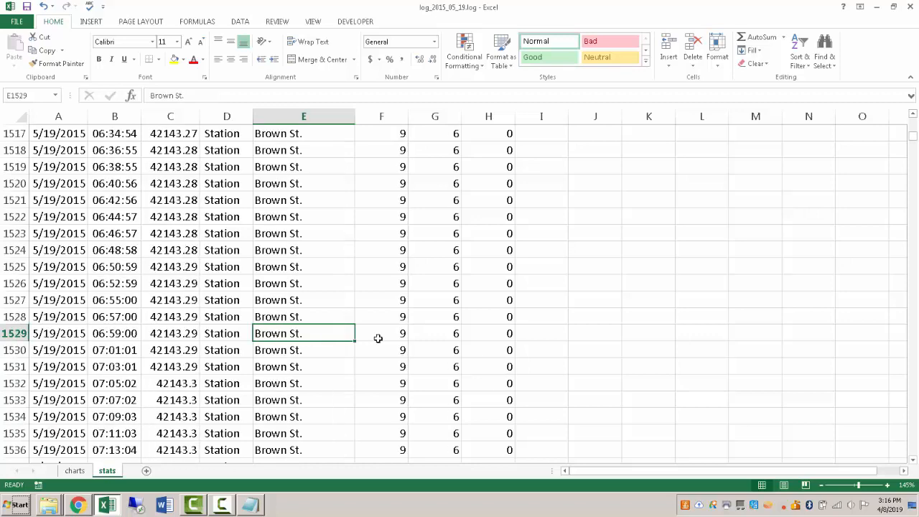
{"action": "key", "text": "Page_Down"}
{"action": "scroll", "coordinate": [294, 300], "scroll_direction": "up", "scroll_amount": 1}
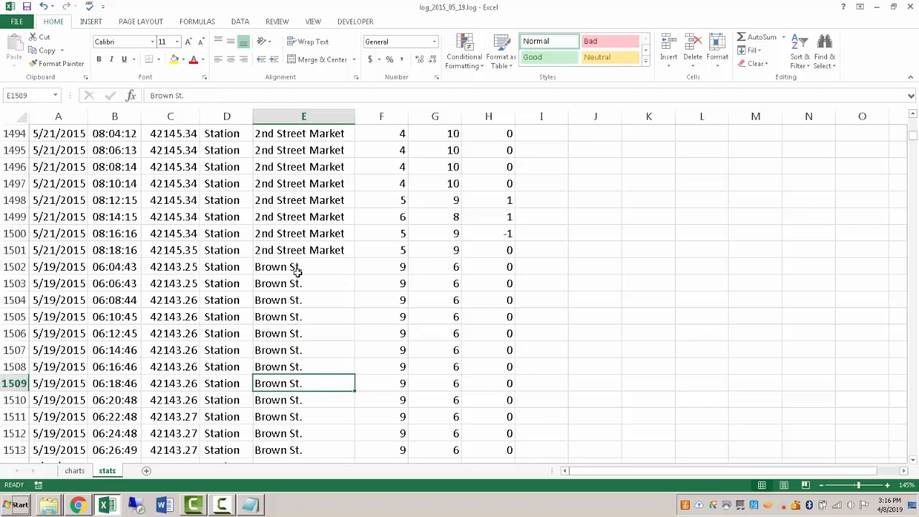
{"action": "left_click", "coordinate": [294, 248]}
{"action": "left_click", "coordinate": [295, 263]}
{"action": "left_click", "coordinate": [294, 249]}
{"action": "left_click", "coordinate": [287, 266]}
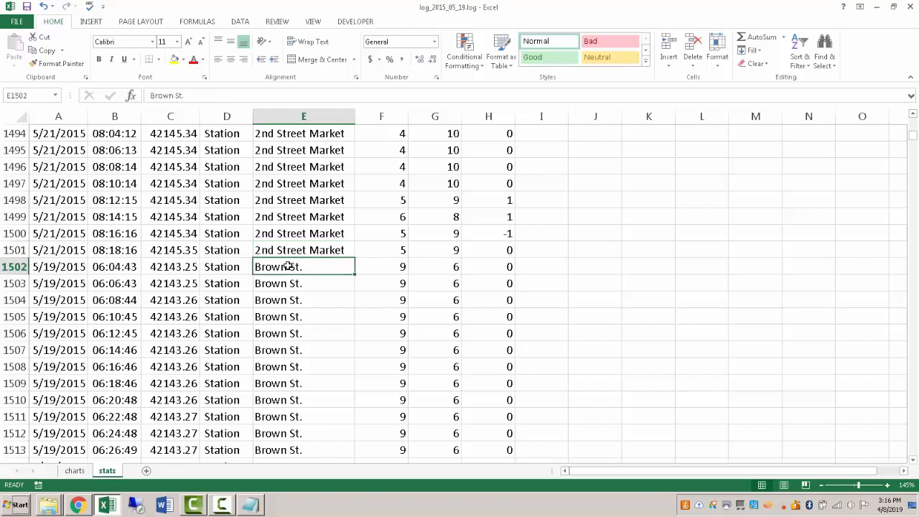
Review the Change formula in H1502, the first Brown St. row, leave it as it is, and return to the column's header.
{"action": "double_click", "coordinate": [492, 265]}
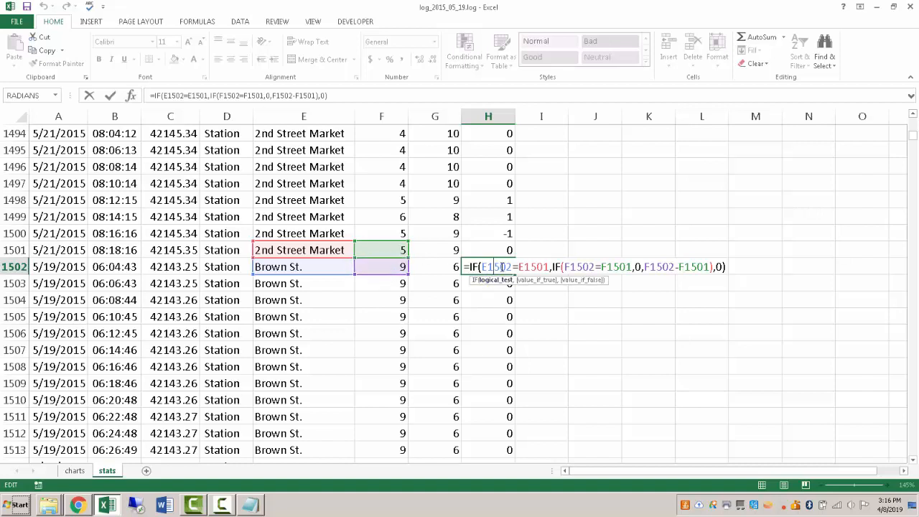
{"action": "key", "text": "Escape"}
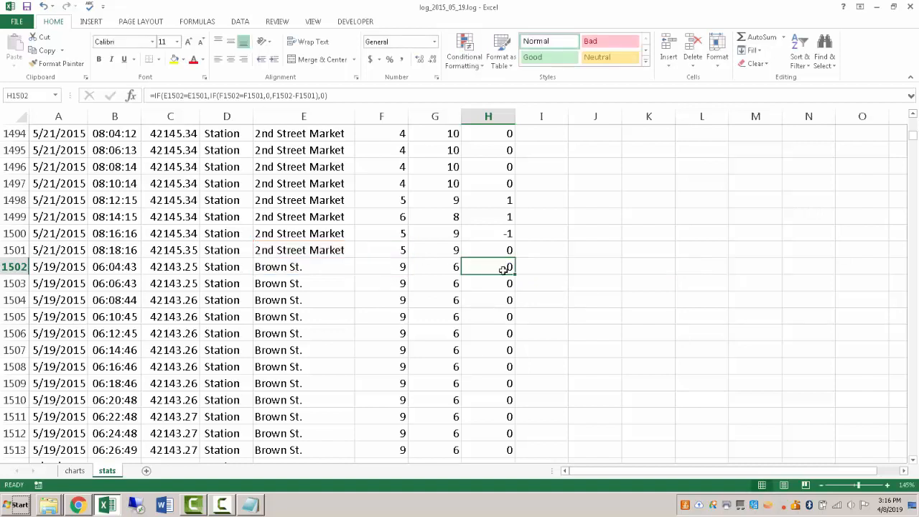
{"action": "key", "text": "ctrl+Up"}
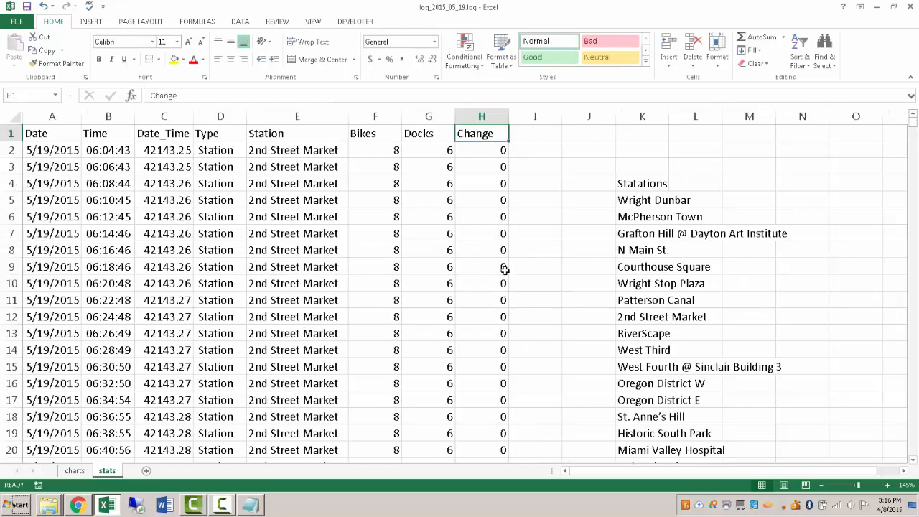
Widen column K to fit the longest station name in the station list.
{"action": "left_click", "coordinate": [555, 247]}
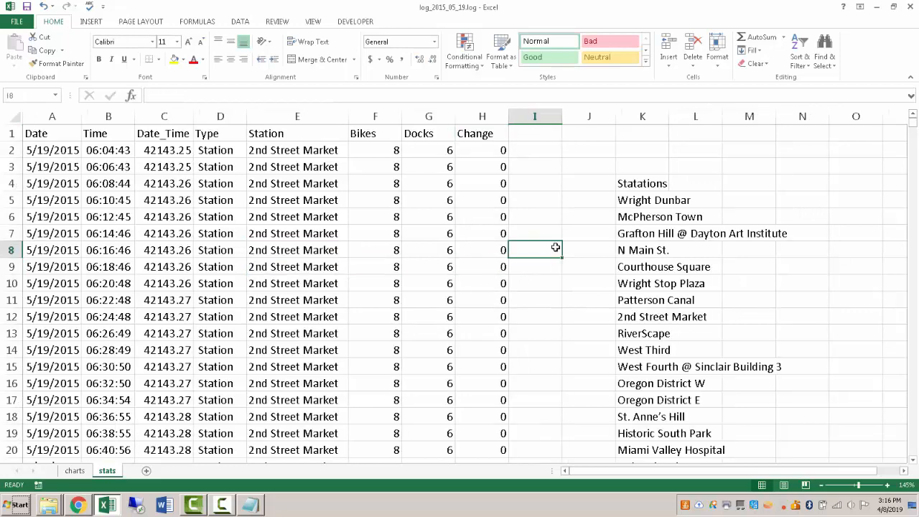
{"action": "left_click", "coordinate": [904, 471]}
{"action": "left_click", "coordinate": [904, 471]}
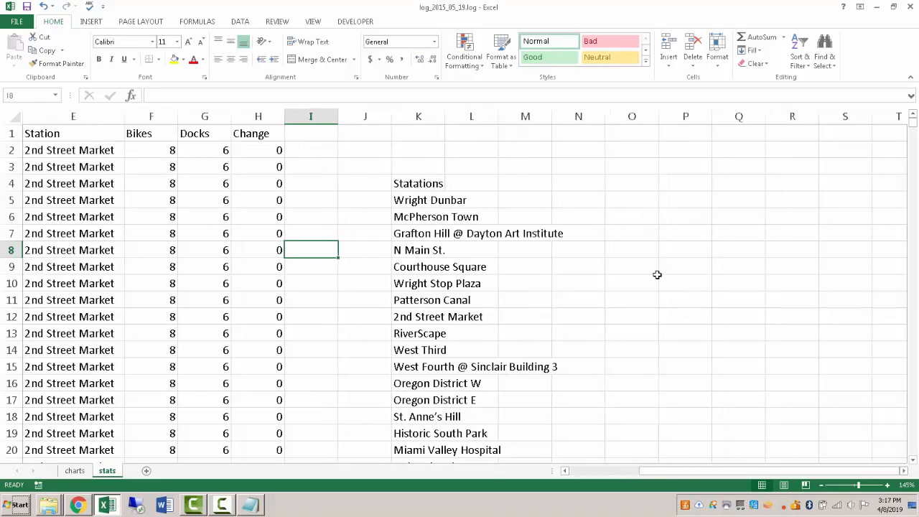
{"action": "double_click", "coordinate": [445, 116]}
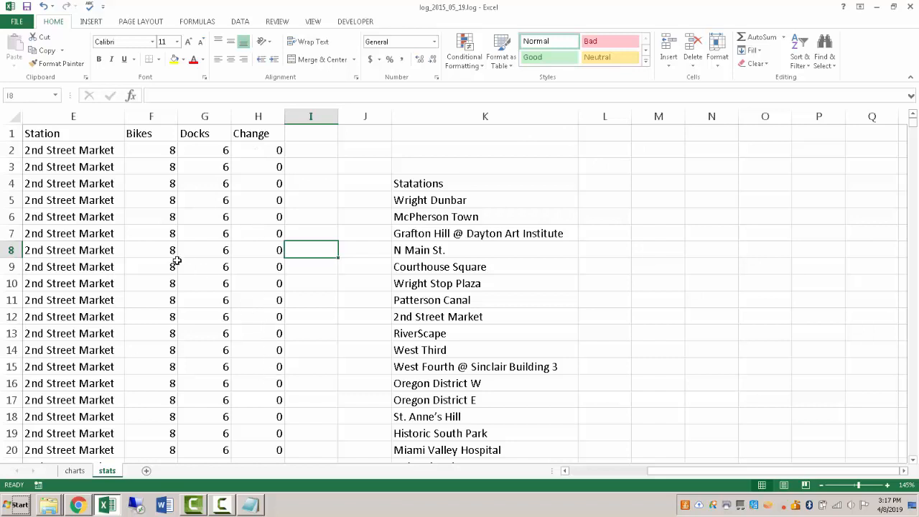
Add the headers "Depatures" in L4 and "Arrivals" in M4 beside the station list heading.
{"action": "left_click", "coordinate": [603, 163]}
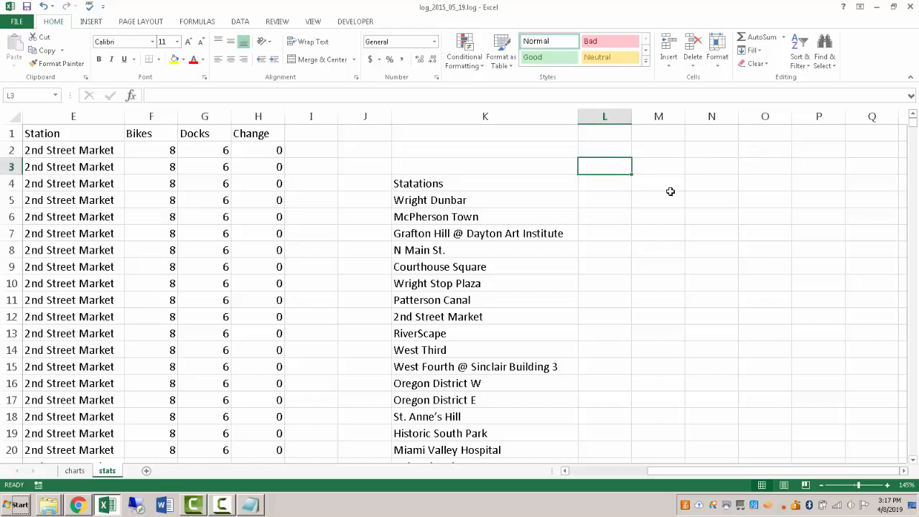
{"action": "key", "text": "Down"}
{"action": "type", "text": "Depatures"}
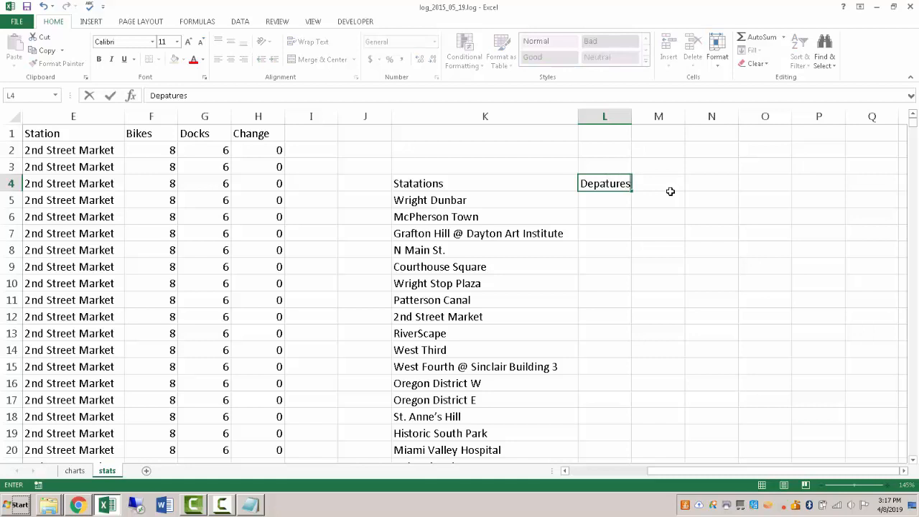
{"action": "key", "text": "Tab"}
{"action": "type", "text": "Arriva"}
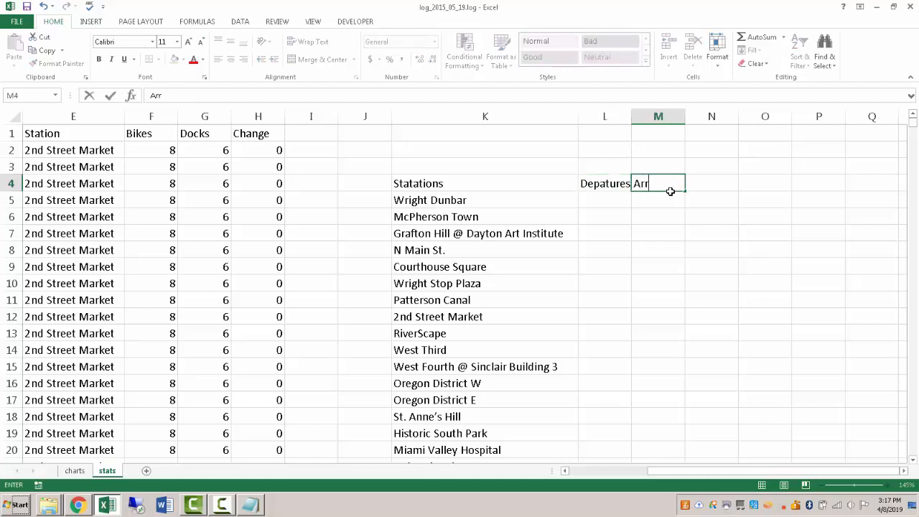
{"action": "key", "text": "Return"}
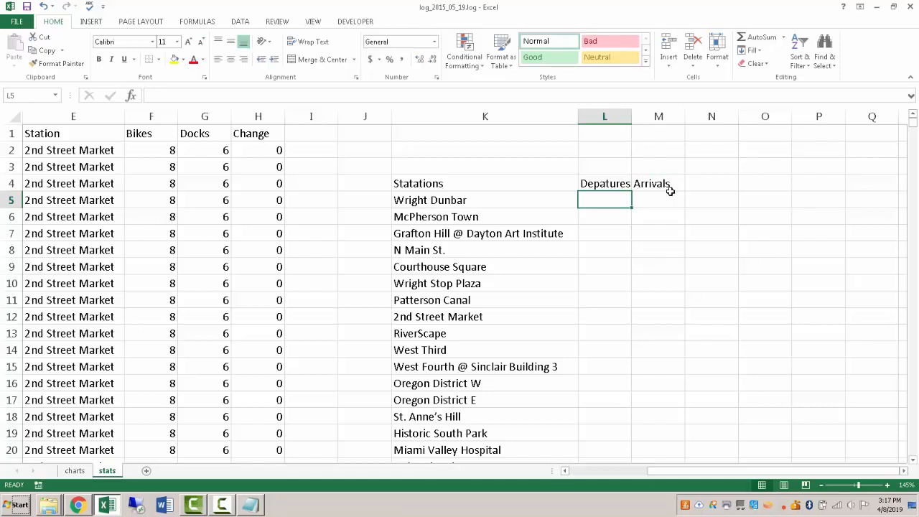
Start a SUMIFS formula in L5 using the Change data as the absolute sum range $H$2:$H$36001.
{"action": "type", "text": "="}
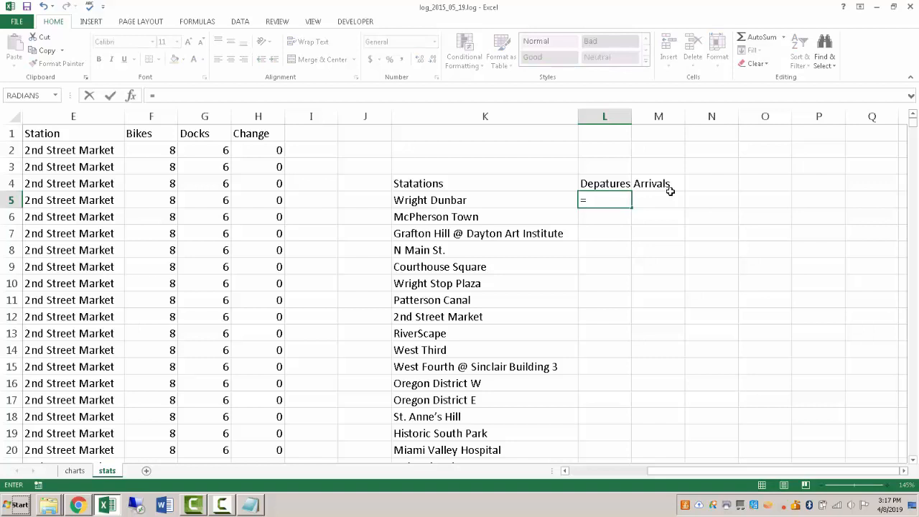
{"action": "type", "text": "sumif"}
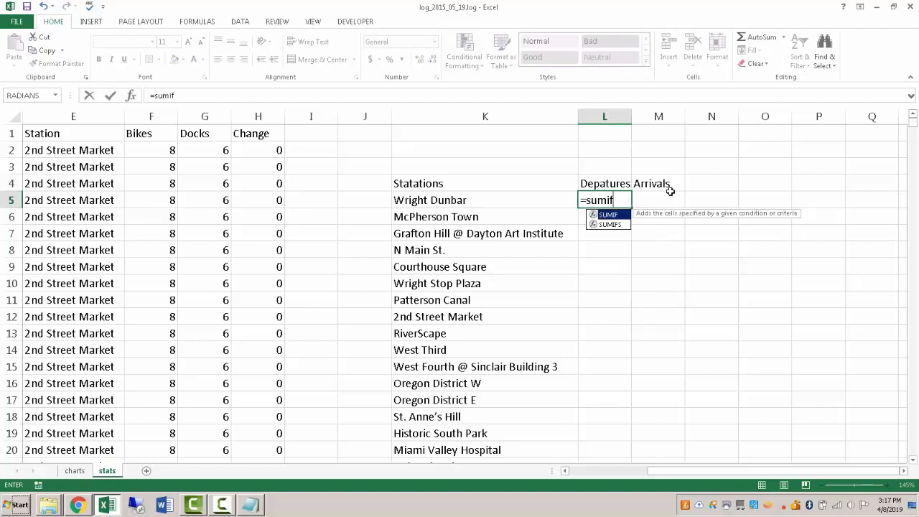
{"action": "type", "text": "("}
{"action": "key", "text": "BackSpace"}
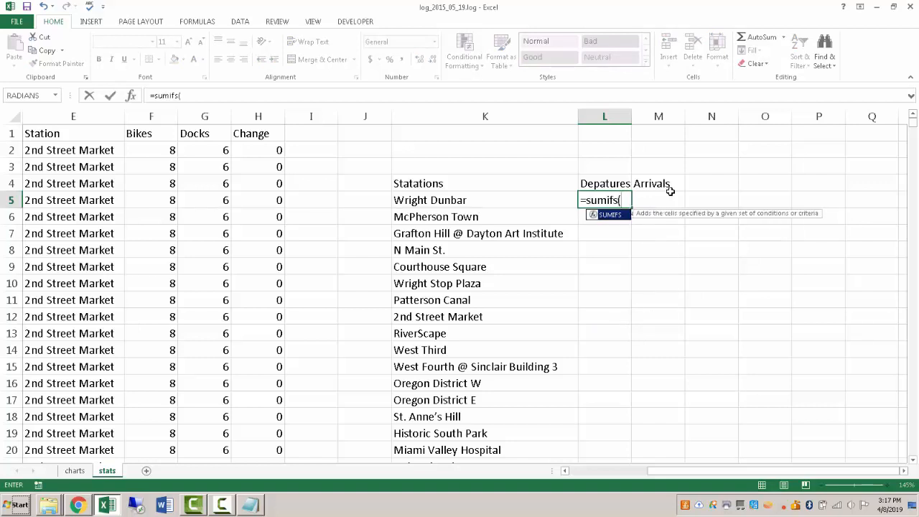
{"action": "type", "text": "s("}
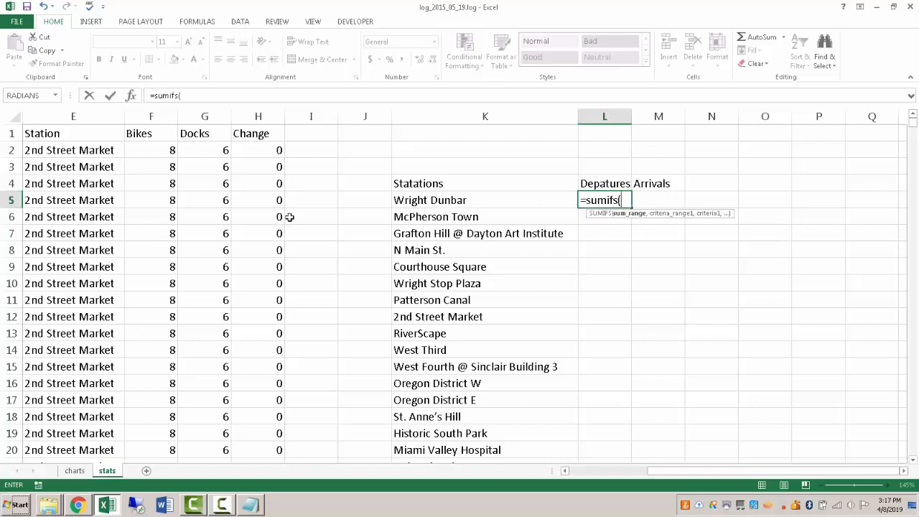
{"action": "left_click", "coordinate": [170, 150]}
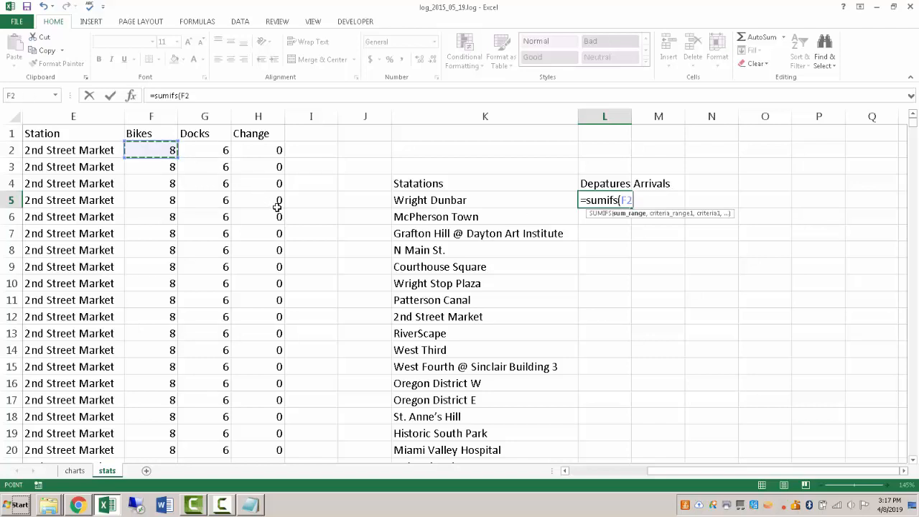
{"action": "key", "text": "ctrl+shift+Down"}
{"action": "left_click", "coordinate": [279, 208]}
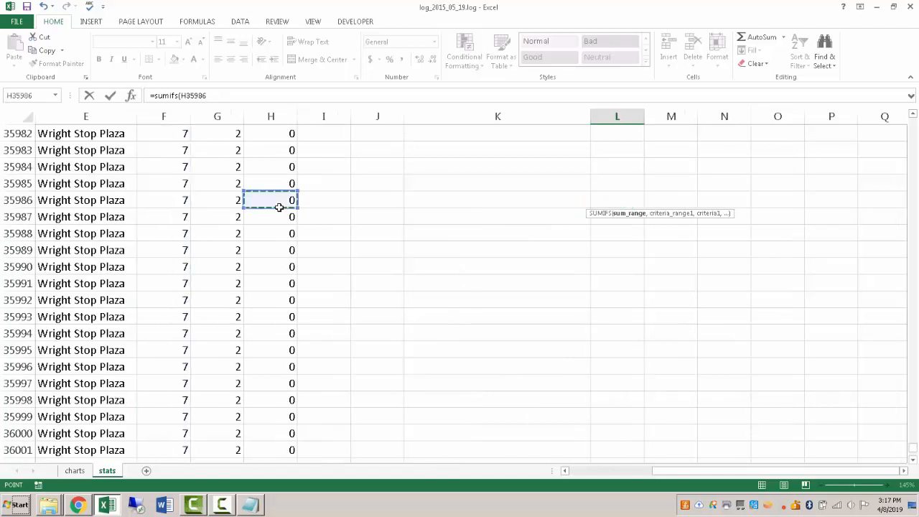
{"action": "key", "text": "ctrl+Up"}
{"action": "key", "text": "Down"}
{"action": "key", "text": "ctrl+shift+Down"}
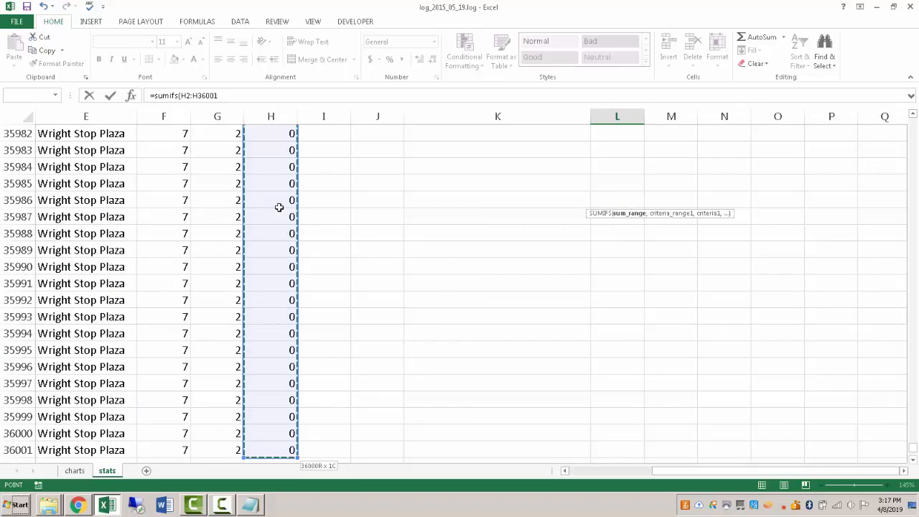
{"action": "key", "text": "F4"}
{"action": "type", "text": ","}
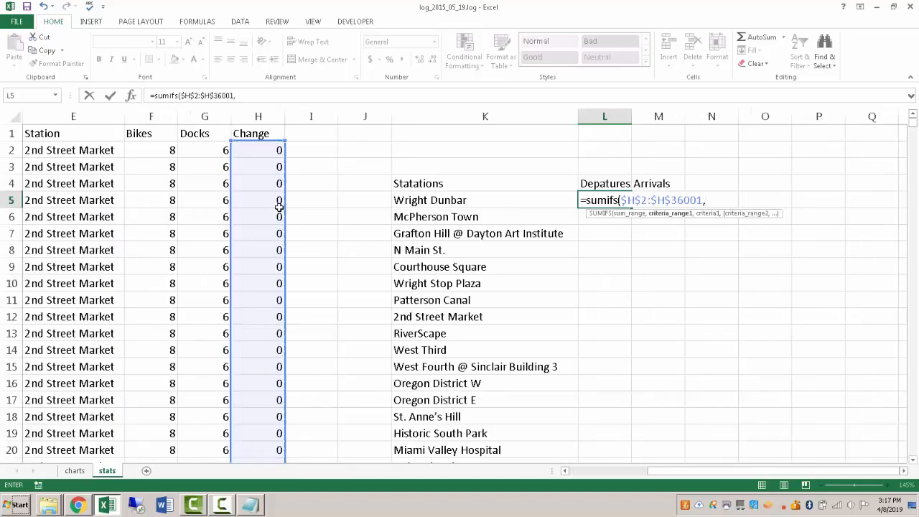
Add the first SUMIFS condition, matching the station range $E$2:$E$36001 to the station name in $K5.
{"action": "left_click", "coordinate": [97, 150]}
{"action": "key", "text": "ctrl+shift+Down"}
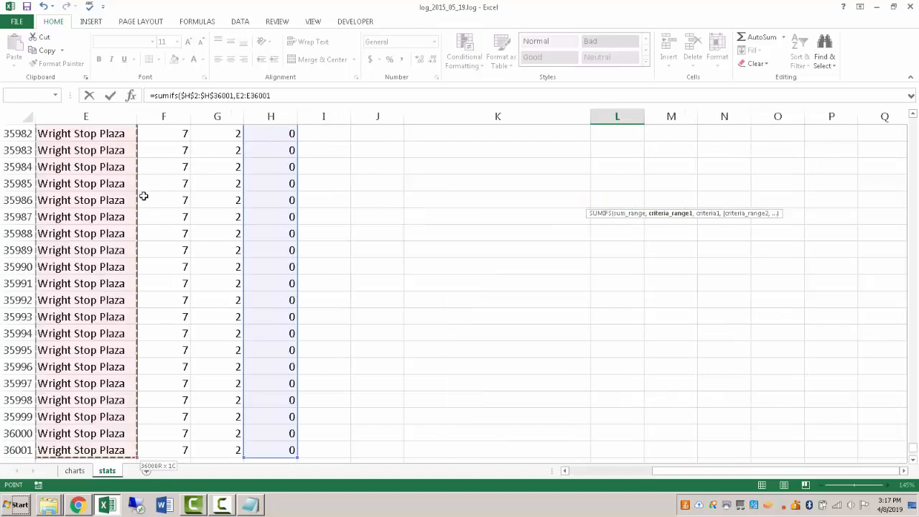
{"action": "key", "text": "F4"}
{"action": "type", "text": ","}
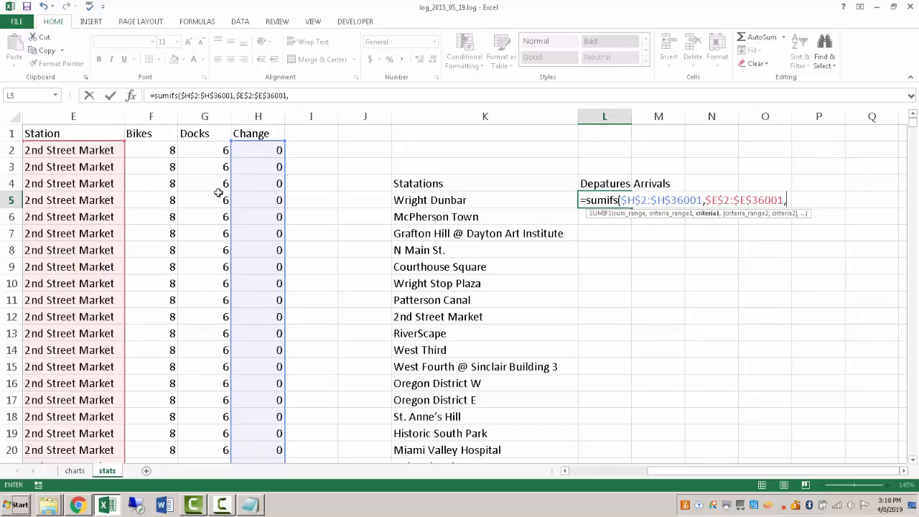
{"action": "left_click", "coordinate": [462, 201]}
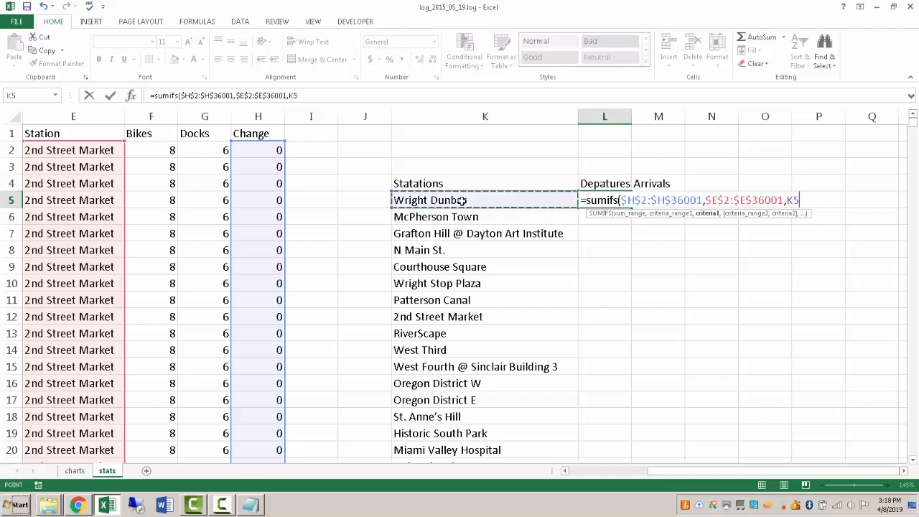
{"action": "key", "text": "F4"}
{"action": "key", "text": "F4"}
{"action": "key", "text": "F4"}
{"action": "type", "text": ","}
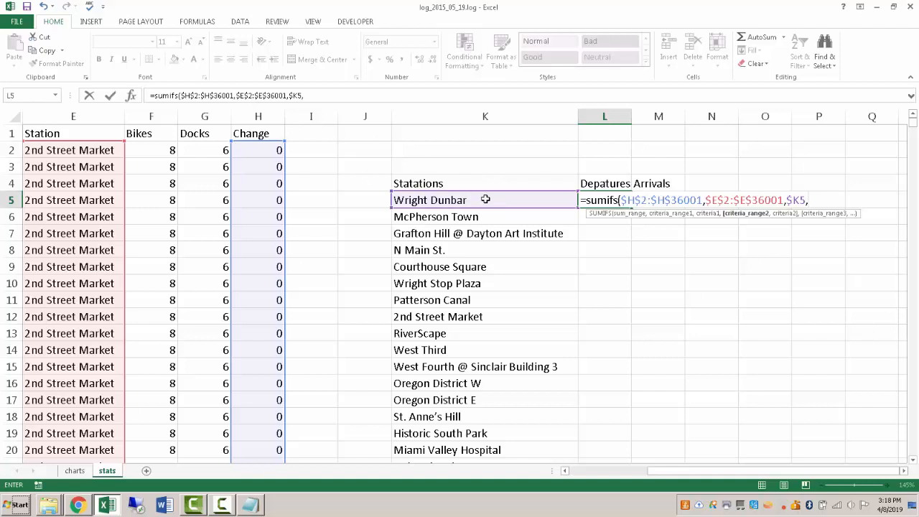
Add the second condition, range $H$2:$H$36001 with criterion "<0", and complete the L5 formula.
{"action": "left_click", "coordinate": [283, 149]}
{"action": "key", "text": "ctrl+shift+Down"}
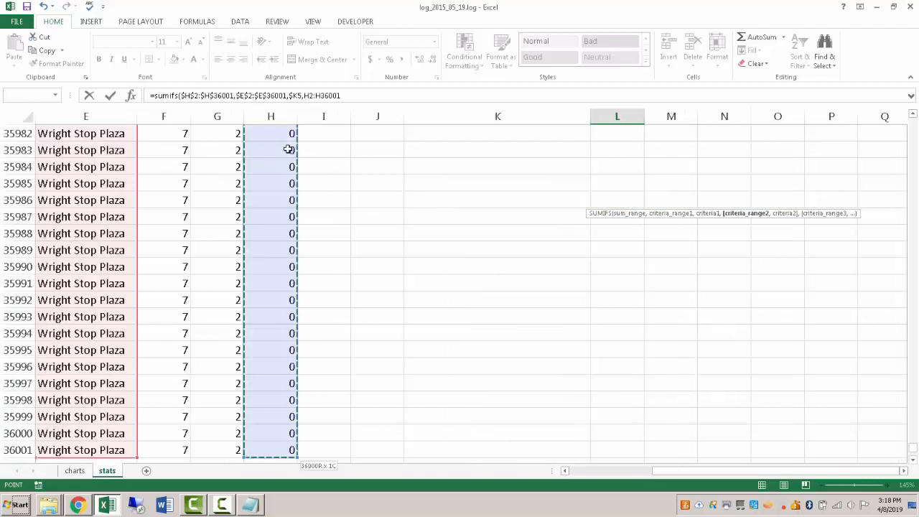
{"action": "key", "text": "F4"}
{"action": "type", "text": ","}
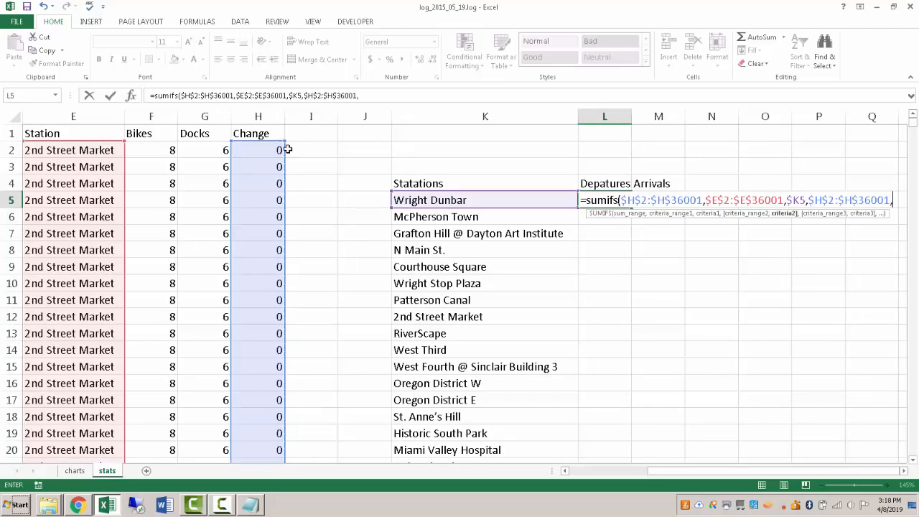
{"action": "type", "text": "\"<0"}
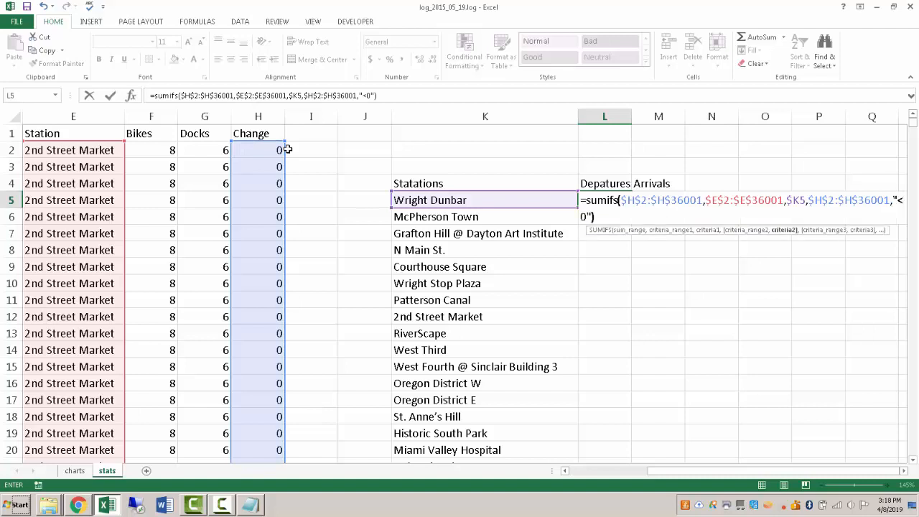
{"action": "key", "text": "Return"}
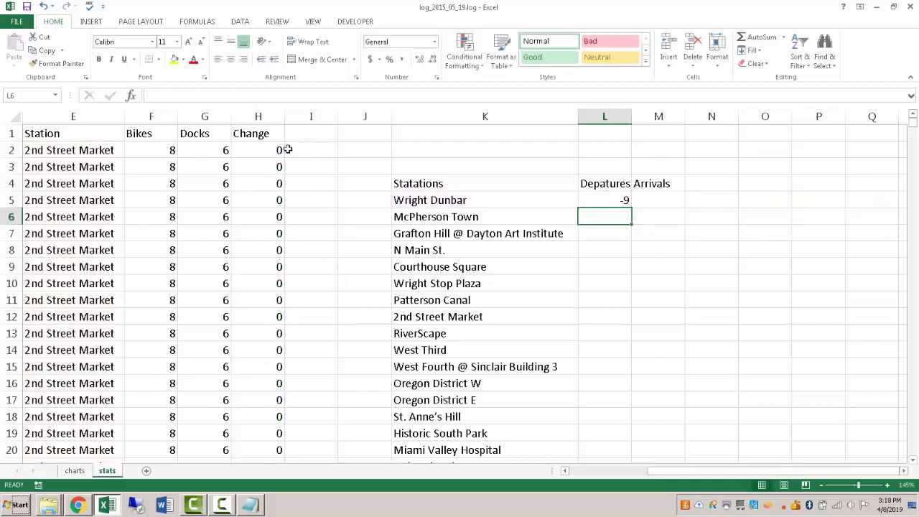
Review the arguments of the SUMIFS formula in L5, leaving the formula as it is.
{"action": "double_click", "coordinate": [617, 199]}
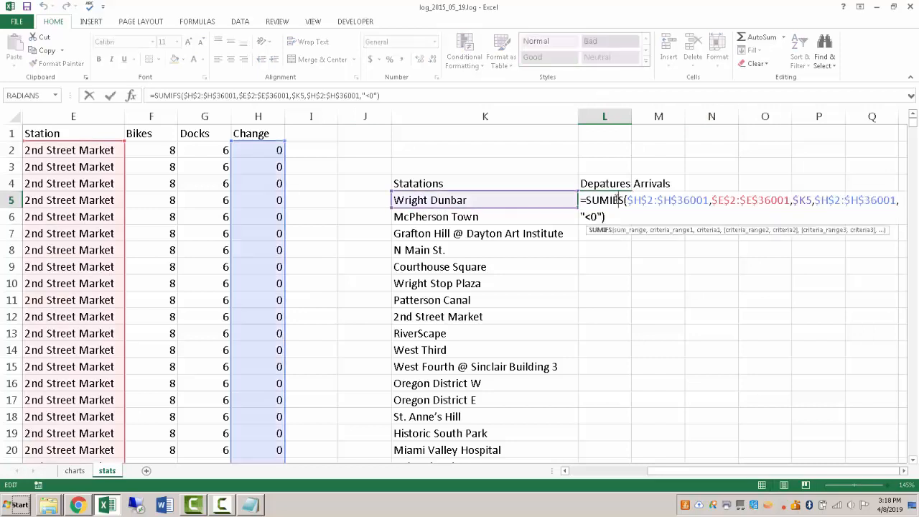
{"action": "key", "text": "Escape"}
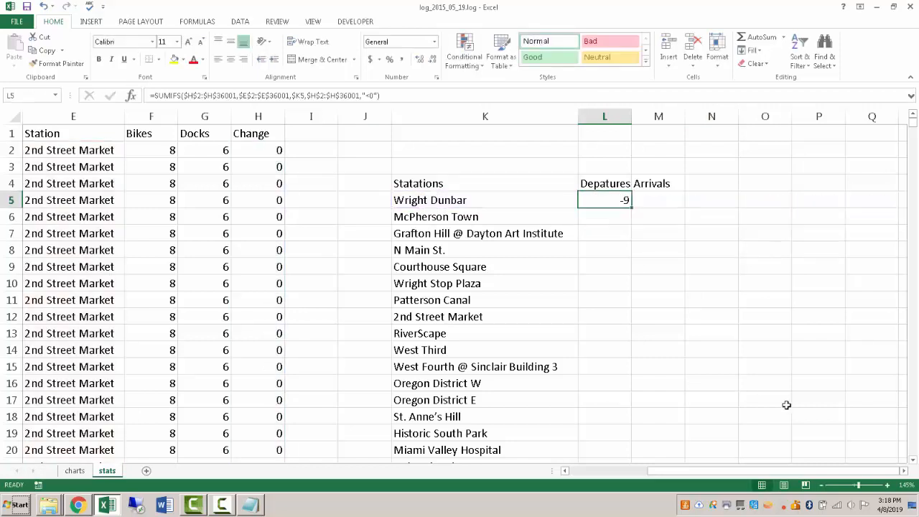
{"action": "left_click", "coordinate": [904, 471]}
{"action": "left_click", "coordinate": [904, 471]}
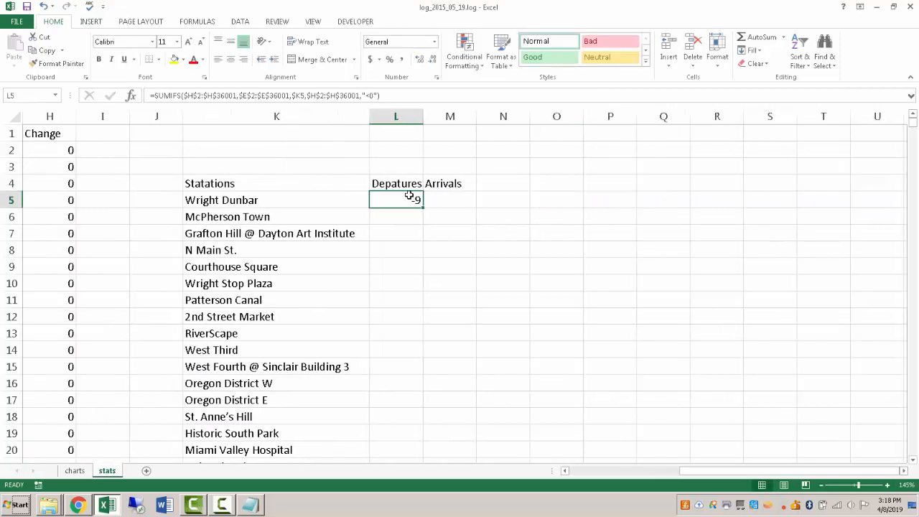
{"action": "double_click", "coordinate": [413, 200]}
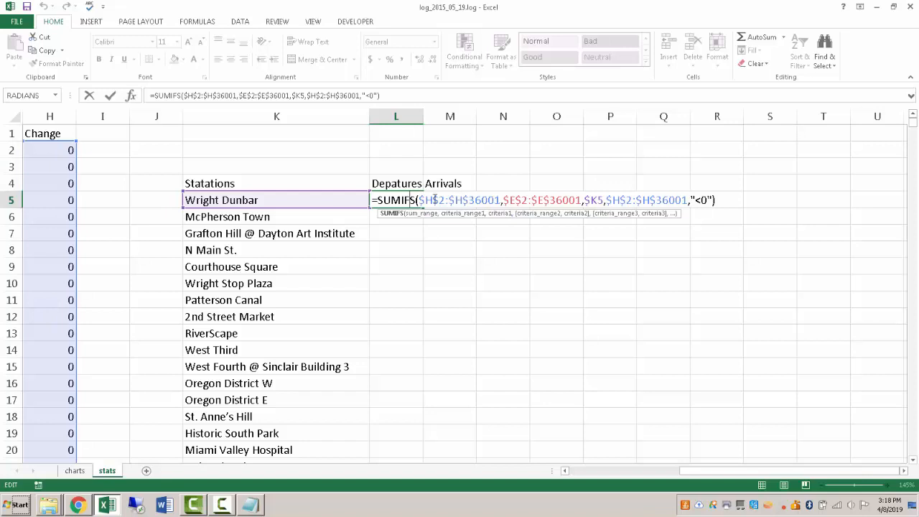
{"action": "left_click", "coordinate": [504, 200]}
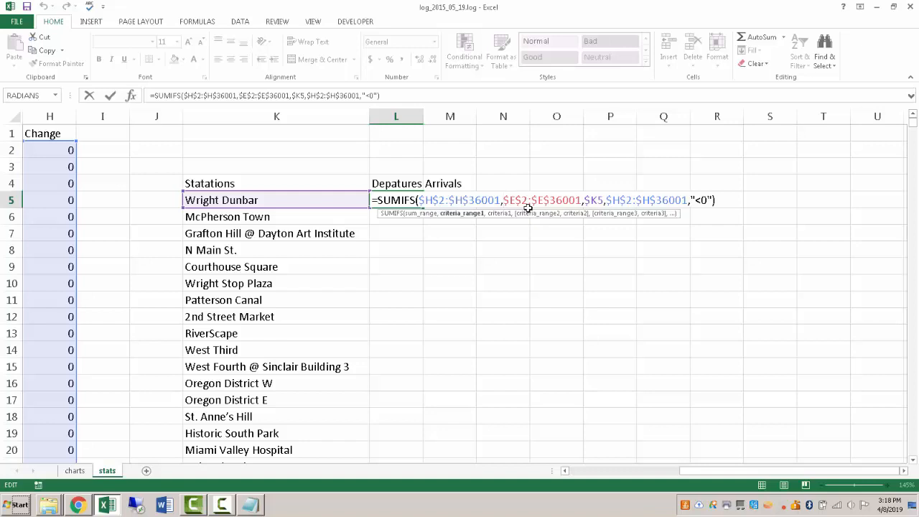
{"action": "key", "text": "Return"}
Copy the SUMIFS formula from L5 into M5 under Arrivals.
{"action": "left_click", "coordinate": [397, 201]}
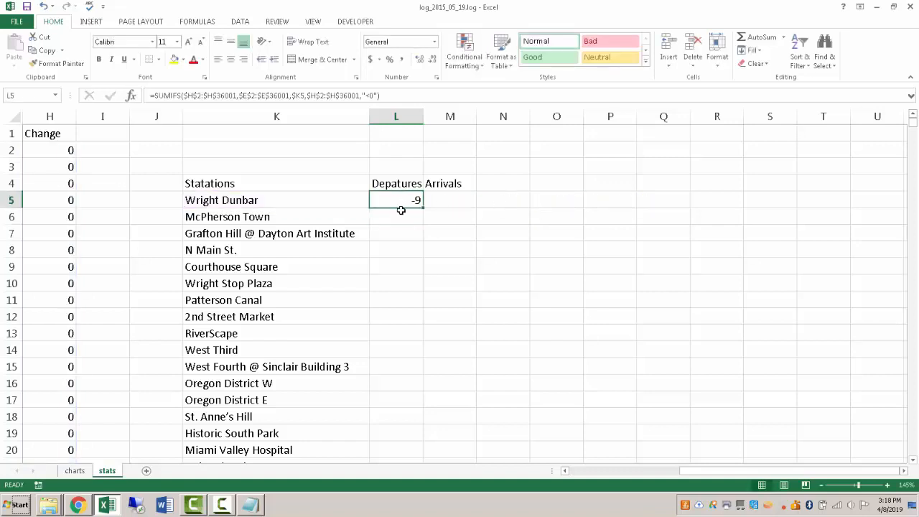
{"action": "left_click_drag", "start_coordinate": [423, 206], "coordinate": [452, 205]}
{"action": "key", "text": "ctrl+z"}
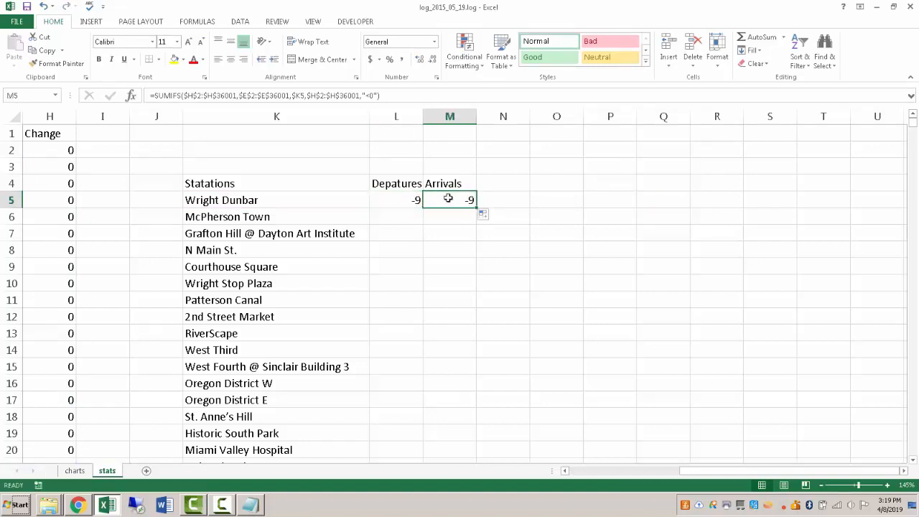
Change the last criterion of the SUMIFS formula in M5 to ">0" for arrivals.
{"action": "double_click", "coordinate": [442, 201]}
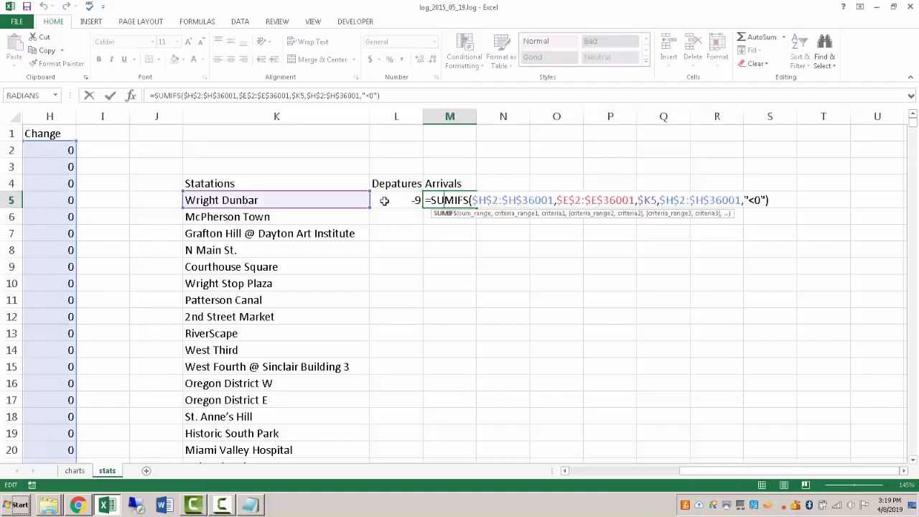
{"action": "left_click", "coordinate": [746, 200]}
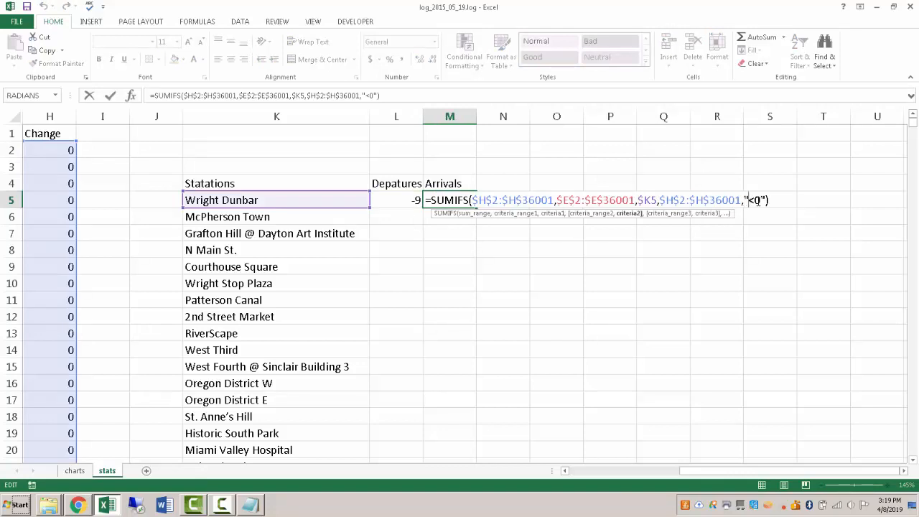
{"action": "key", "text": "Delete"}
{"action": "type", "text": ">"}
{"action": "key", "text": "Return"}
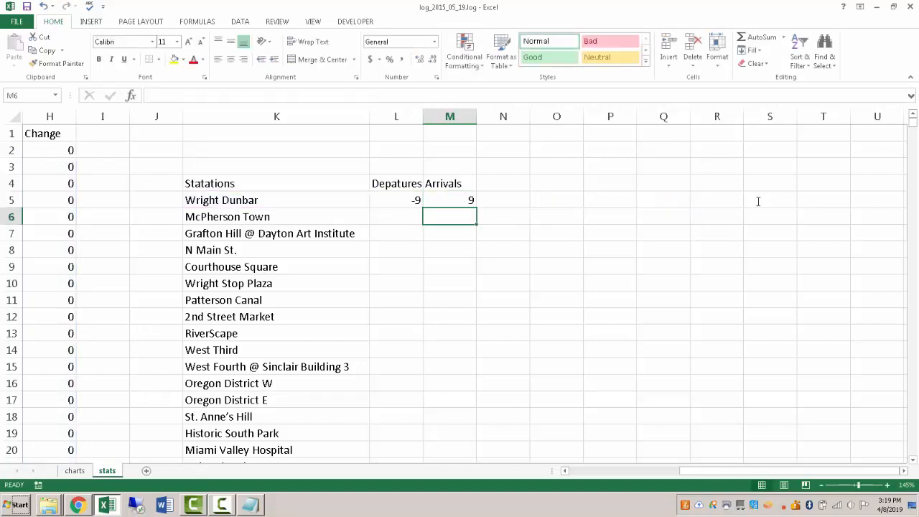
Copy the SUMIFS formulas in L5:M5 down both columns to row 28, alongside the last station.
{"action": "key", "text": "Up"}
{"action": "key", "text": "Left"}
{"action": "key", "text": "shift+Right"}
{"action": "key", "text": "ctrl+c"}
{"action": "key", "text": "Left"}
{"action": "key", "text": "ctrl+Down"}
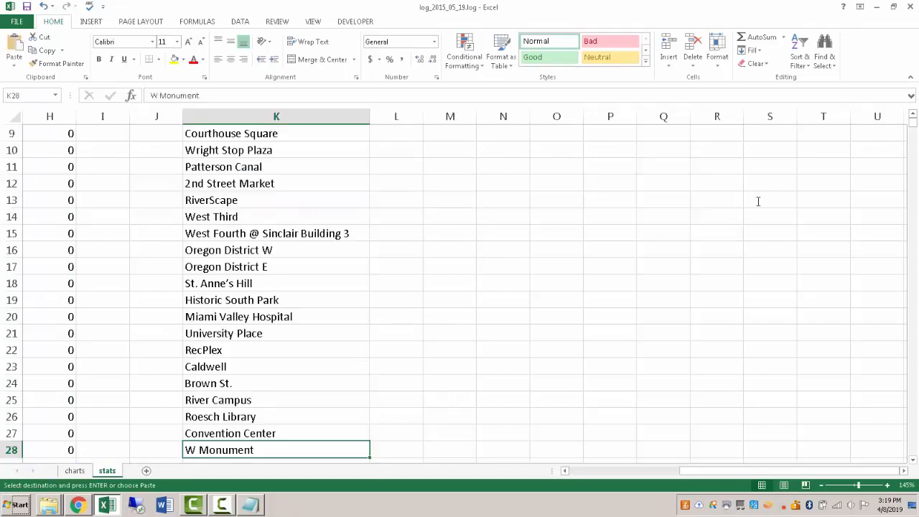
{"action": "key", "text": "Right"}
{"action": "key", "text": "shift+Right"}
{"action": "key", "text": "ctrl+shift+Up"}
{"action": "key", "text": "ctrl+v"}
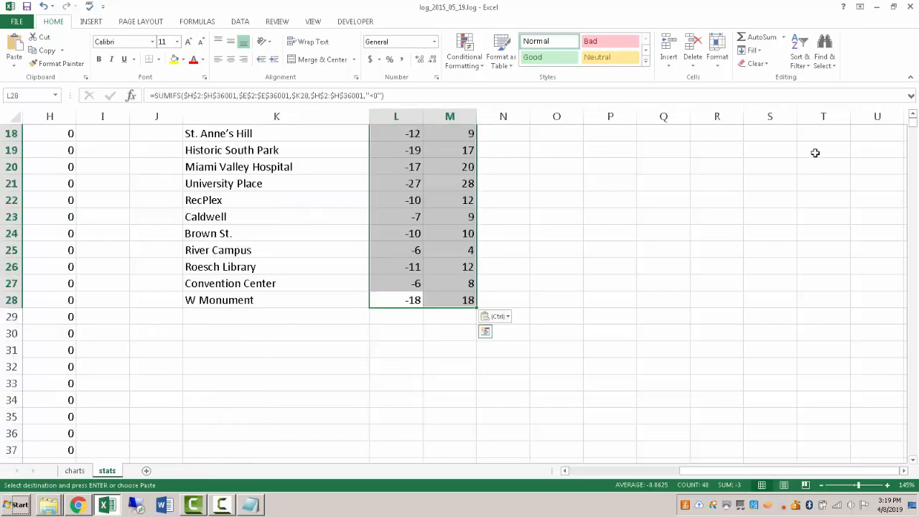
{"action": "scroll", "coordinate": [415, 304], "scroll_direction": "up", "scroll_amount": 5}
{"action": "scroll", "coordinate": [413, 223], "scroll_direction": "down", "scroll_amount": 3}
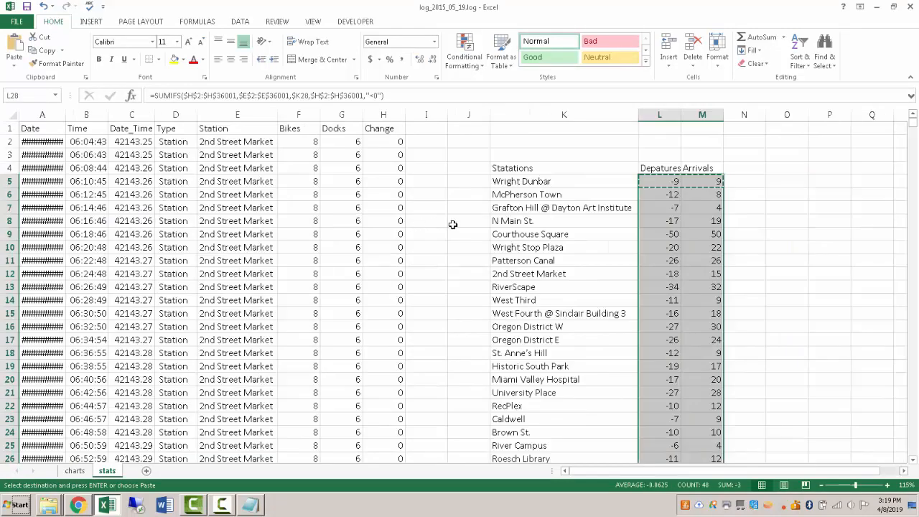
{"action": "scroll", "coordinate": [704, 301], "scroll_direction": "down", "scroll_amount": 1}
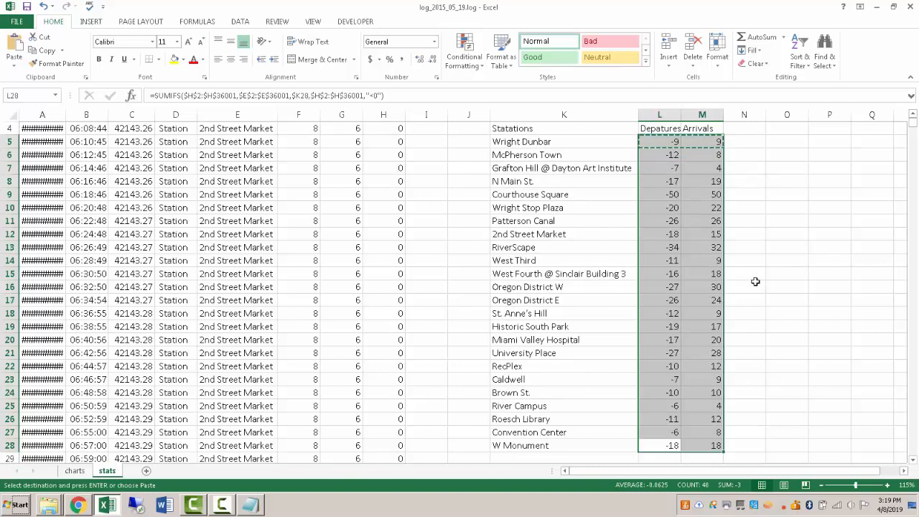
{"action": "left_click", "coordinate": [756, 281]}
{"action": "key", "text": "Escape"}
{"action": "left_click", "coordinate": [591, 128]}
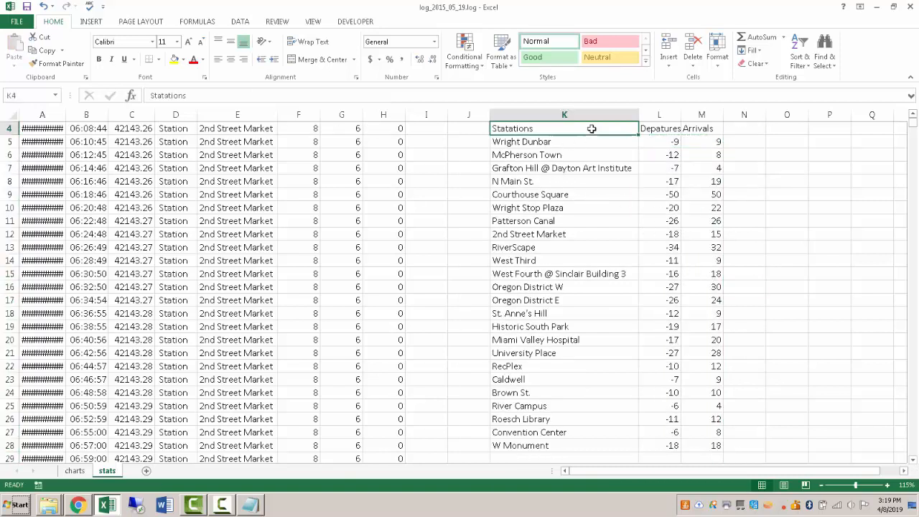
{"action": "key", "text": "shift+Right"}
{"action": "key", "text": "ctrl+shift+Down"}
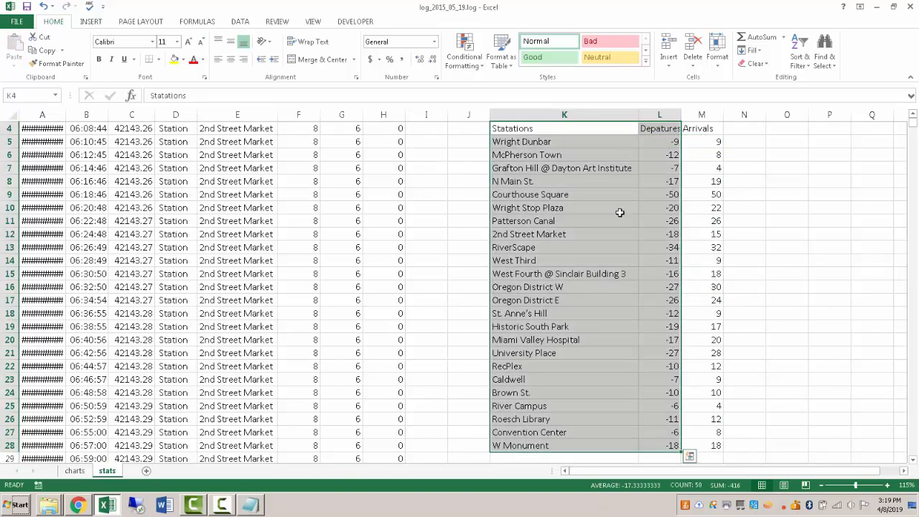
{"action": "scroll", "coordinate": [598, 318], "scroll_direction": "up", "scroll_amount": 1}
{"action": "scroll", "coordinate": [597, 318], "scroll_direction": "down", "scroll_amount": 1}
{"action": "left_click", "coordinate": [798, 64]}
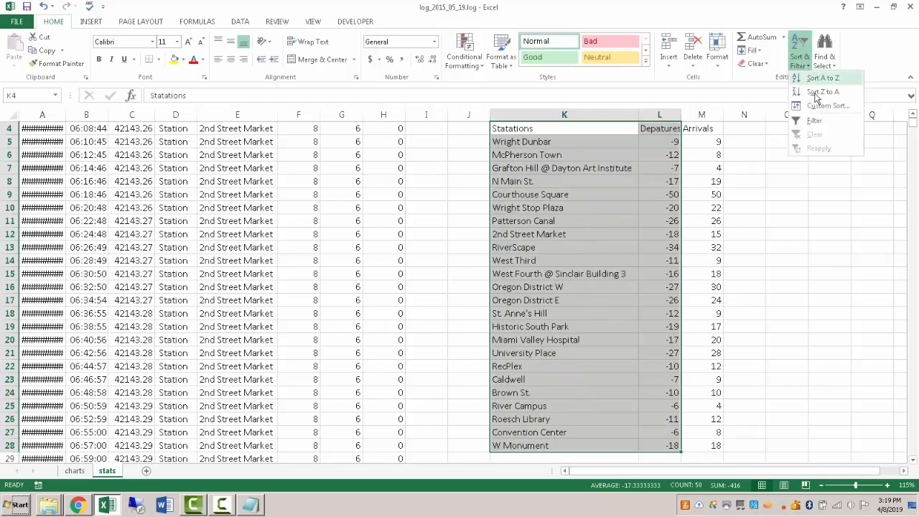
{"action": "left_click", "coordinate": [555, 131]}
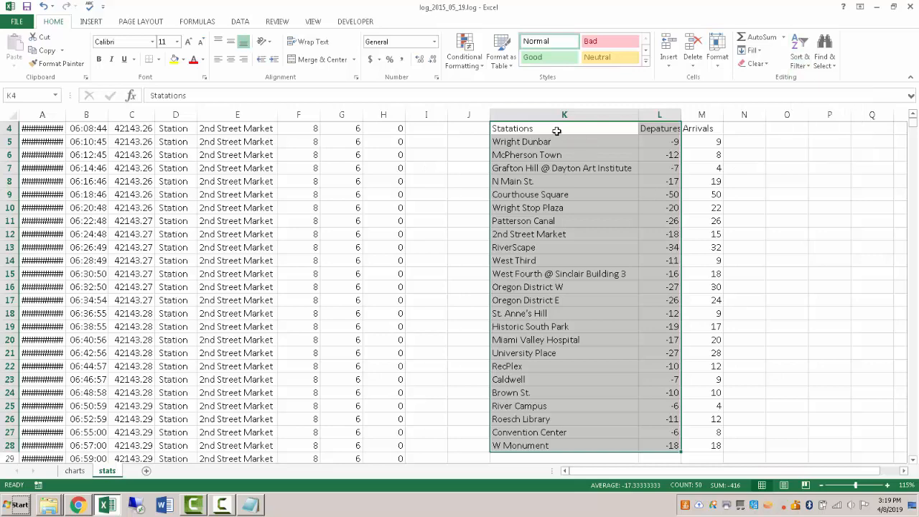
Sort the station table K4:M28 by station name from A to Z, including the departures and arrivals columns.
{"action": "left_click", "coordinate": [560, 131]}
{"action": "key", "text": "ctrl+shift+Right"}
{"action": "key", "text": "ctrl+shift+Down"}
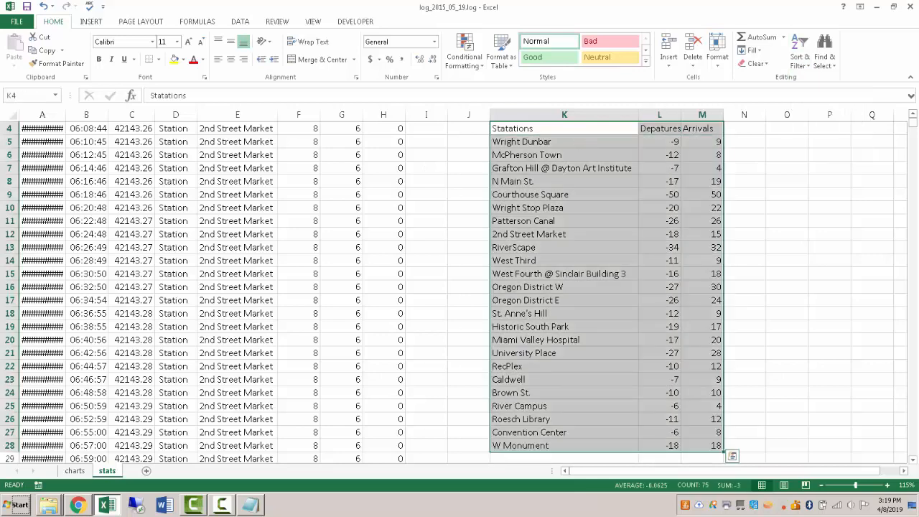
{"action": "left_click", "coordinate": [799, 59]}
{"action": "left_click", "coordinate": [813, 79]}
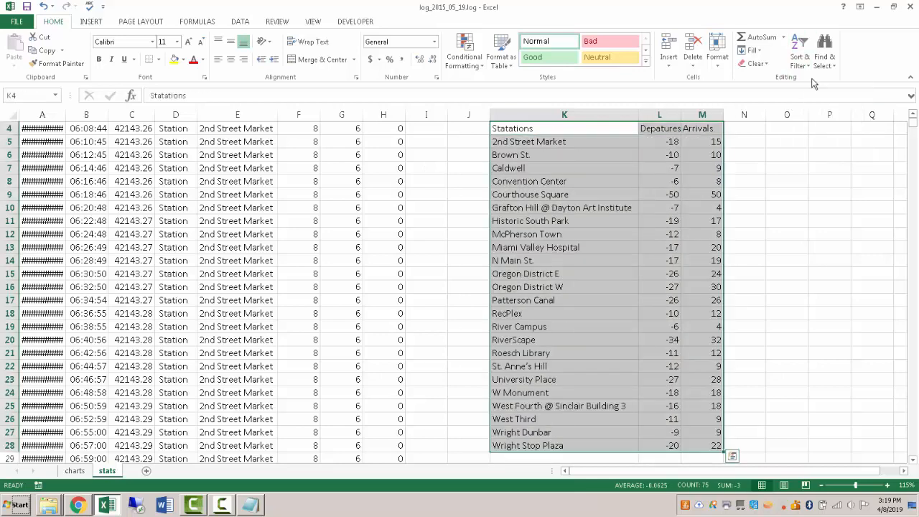
{"action": "left_click", "coordinate": [515, 197]}
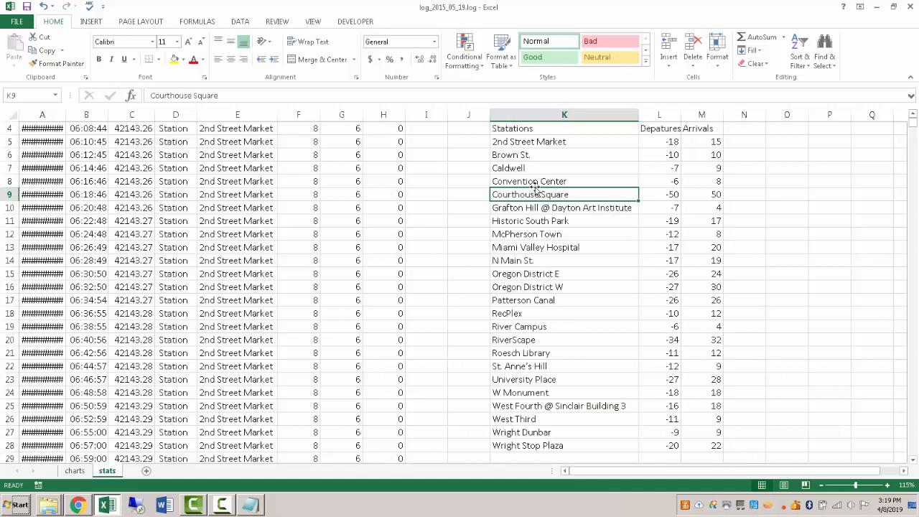
{"action": "left_click", "coordinate": [540, 221]}
Correct the heading in K4 to "Stations".
{"action": "scroll", "coordinate": [565, 220], "scroll_direction": "up", "scroll_amount": 1}
{"action": "left_click", "coordinate": [537, 169]}
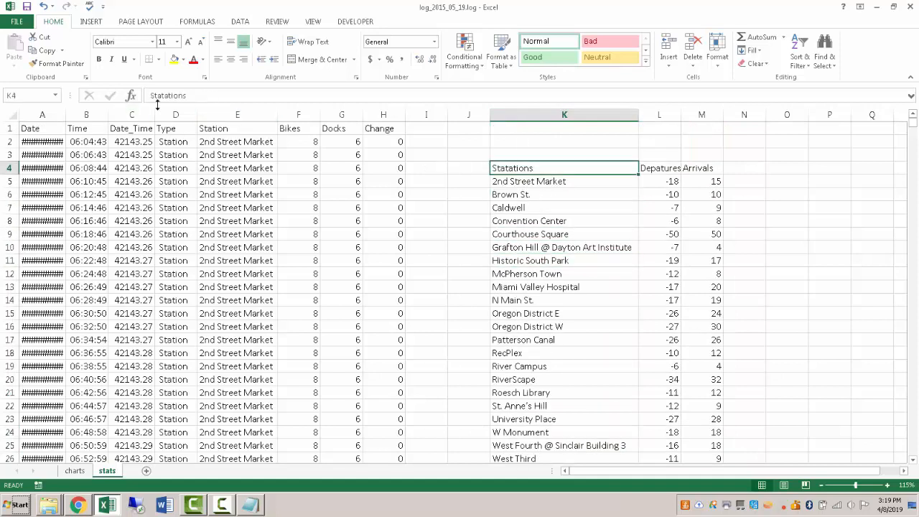
{"action": "left_click", "coordinate": [172, 97]}
{"action": "key", "text": "BackSpace"}
{"action": "key", "text": "BackSpace"}
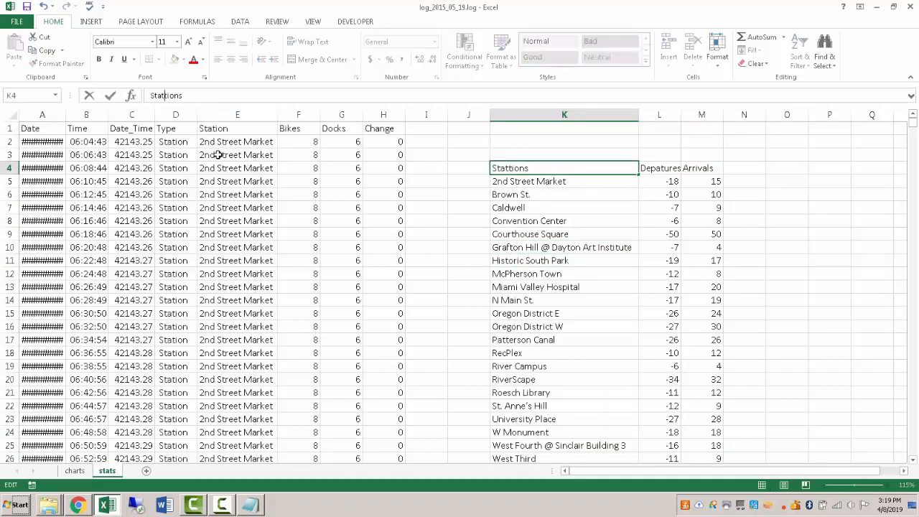
{"action": "key", "text": "Return"}
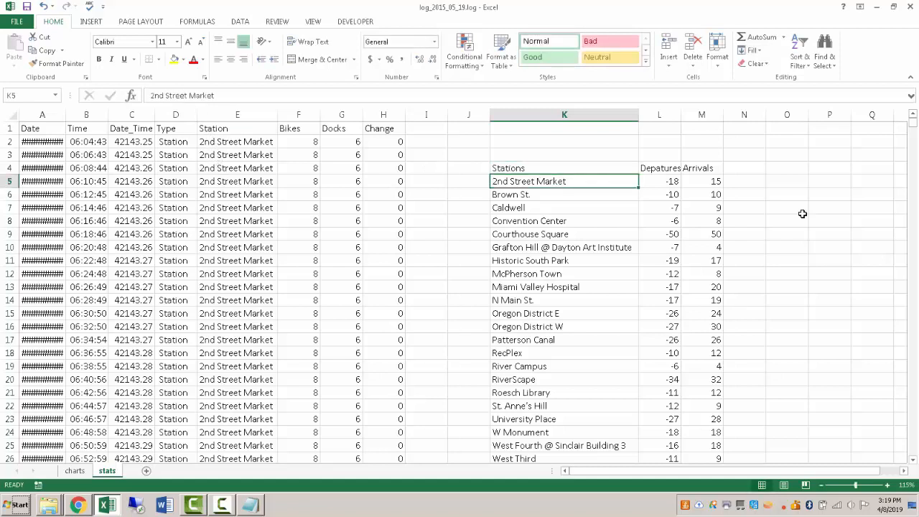
{"action": "left_click", "coordinate": [840, 220]}
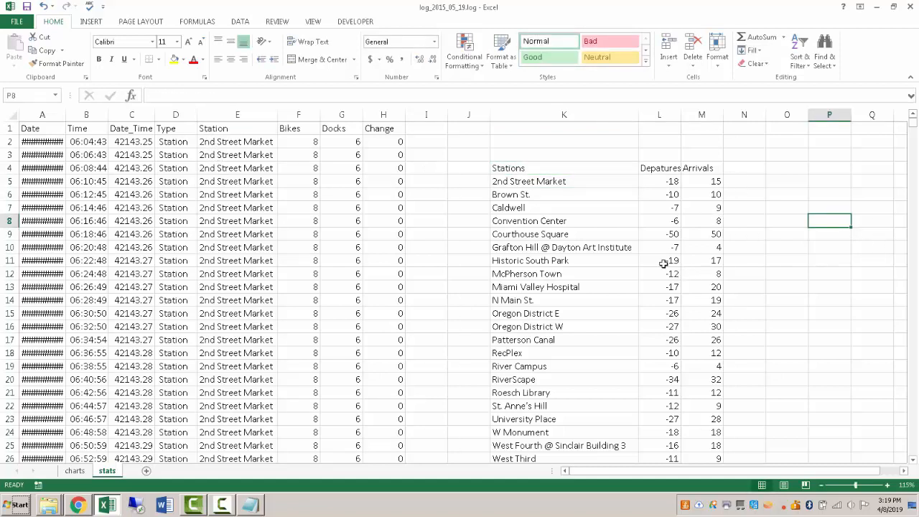
{"action": "scroll", "coordinate": [669, 248], "scroll_direction": "down", "scroll_amount": 1}
{"action": "scroll", "coordinate": [668, 251], "scroll_direction": "down", "scroll_amount": 1}
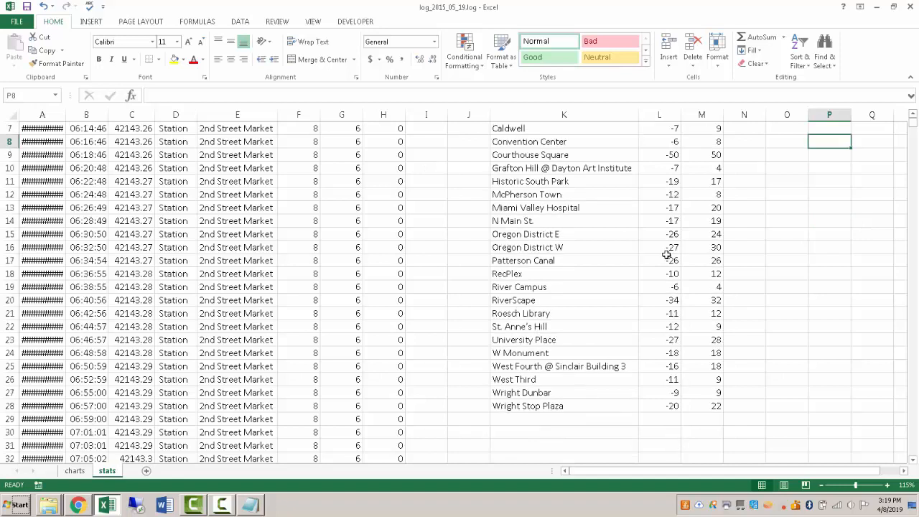
{"action": "scroll", "coordinate": [660, 244], "scroll_direction": "up", "scroll_amount": 2}
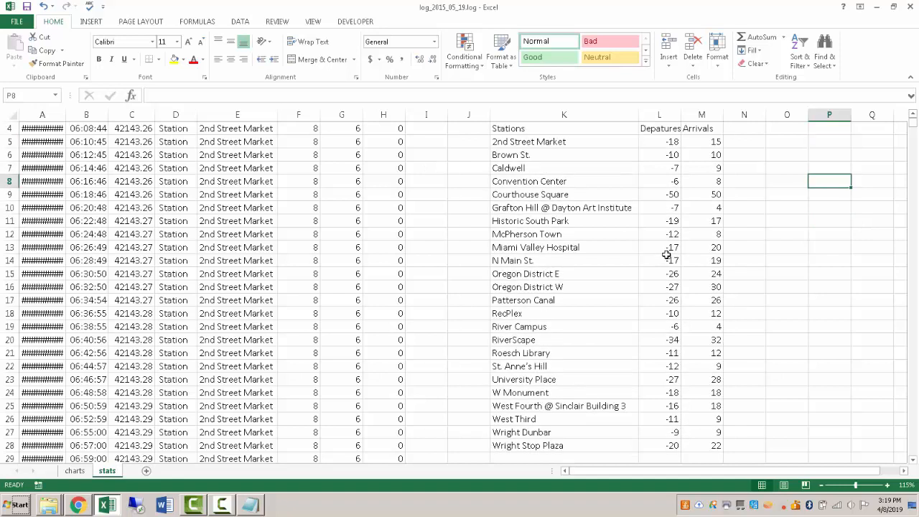
Label K1 "Stating date_time" and K2 "Stopping date_time".
{"action": "left_click", "coordinate": [540, 130]}
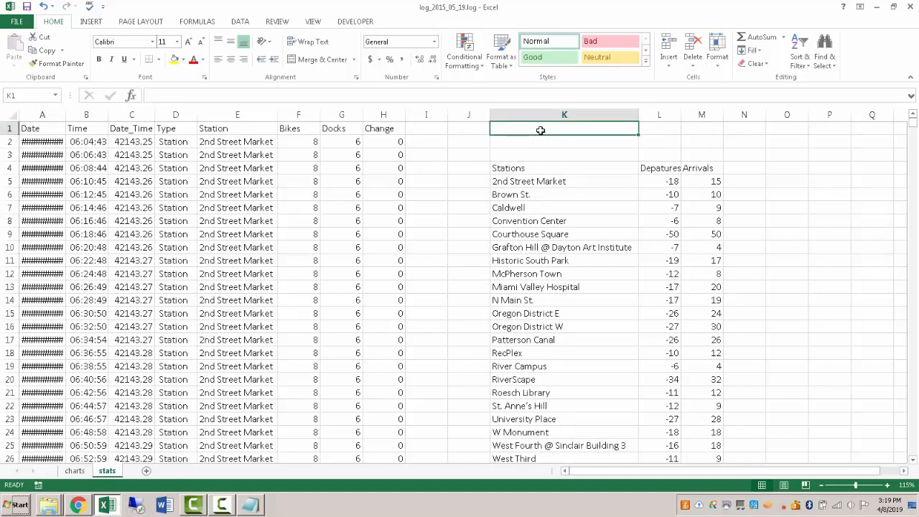
{"action": "type", "text": "Stat"}
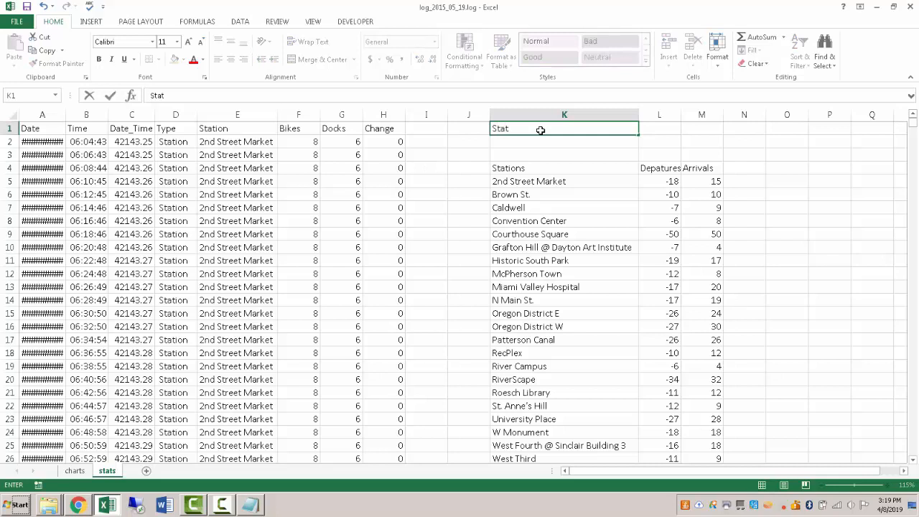
{"action": "type", "text": "ing date_time"}
{"action": "key", "text": "Return"}
{"action": "type", "text": "Stop"}
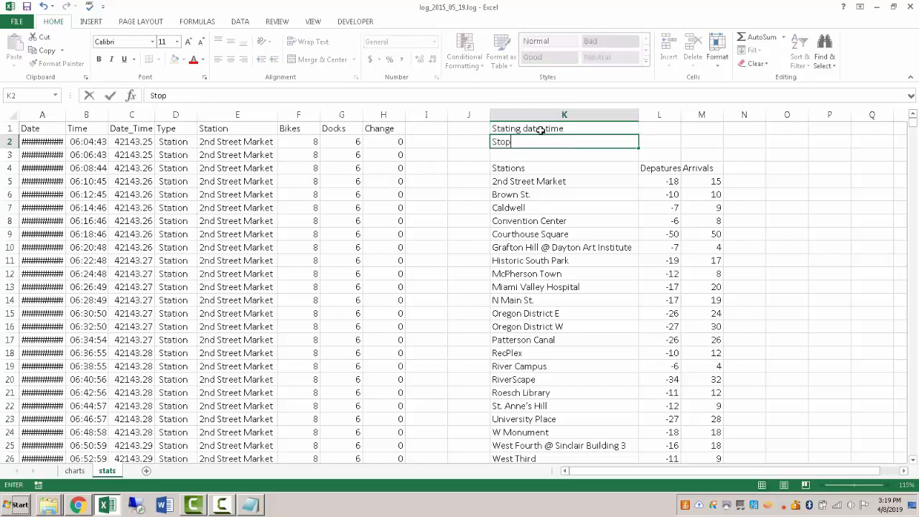
{"action": "type", "text": "ping date_time"}
{"action": "key", "text": "Return"}
Enter a MIN formula in L1 over all Date_Time values from C2 down.
{"action": "left_click", "coordinate": [662, 129]}
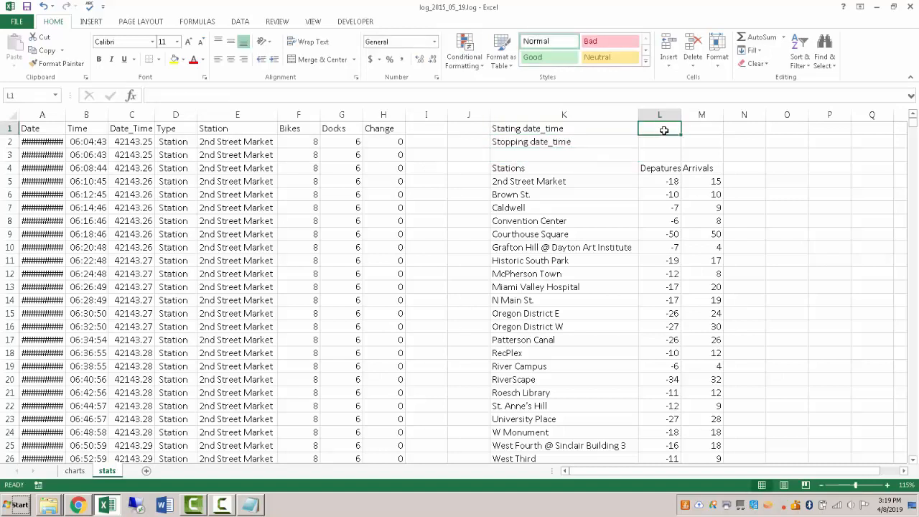
{"action": "type", "text": "=min"}
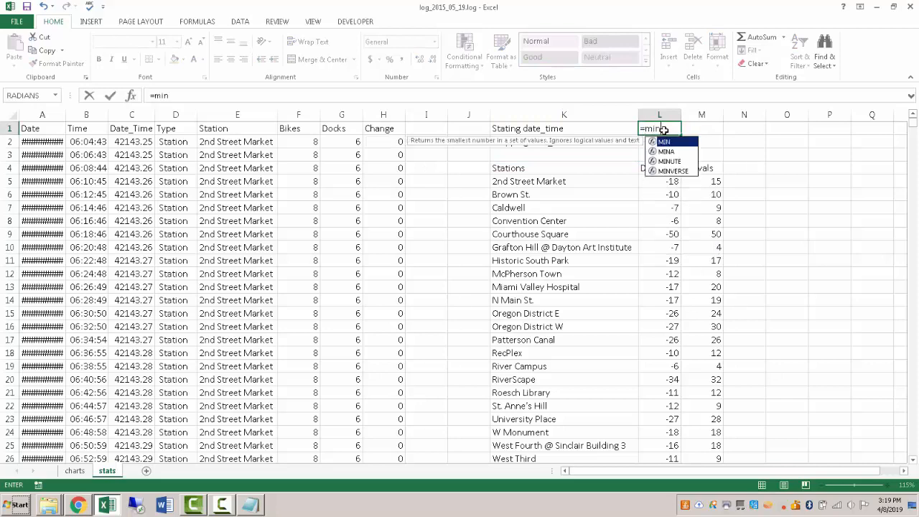
{"action": "key", "text": "Tab"}
{"action": "left_click", "coordinate": [127, 141]}
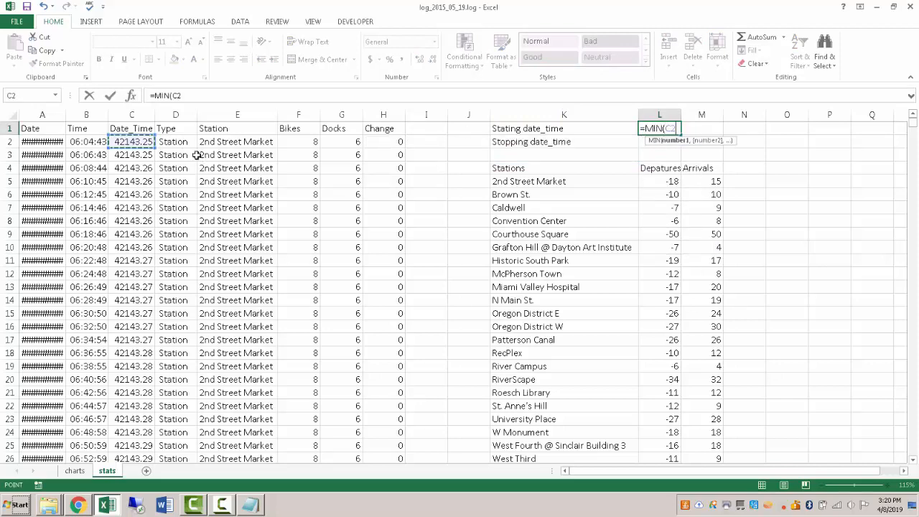
{"action": "key", "text": "ctrl+shift+Down"}
{"action": "key", "text": "Return"}
Enter a MAX formula in L2 over all Date_Time values from C2 down.
{"action": "type", "text": "=max"}
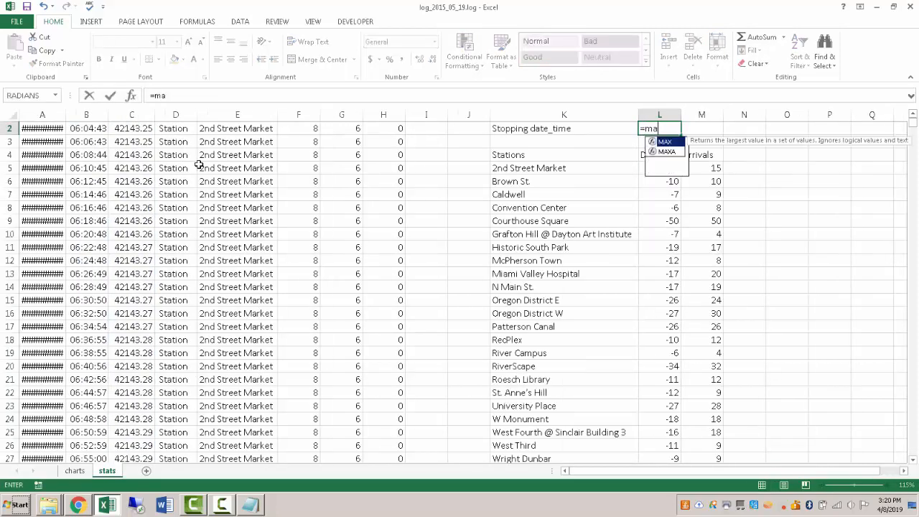
{"action": "key", "text": "Tab"}
{"action": "scroll", "coordinate": [129, 151], "scroll_direction": "up", "scroll_amount": 1}
{"action": "left_click", "coordinate": [144, 144]}
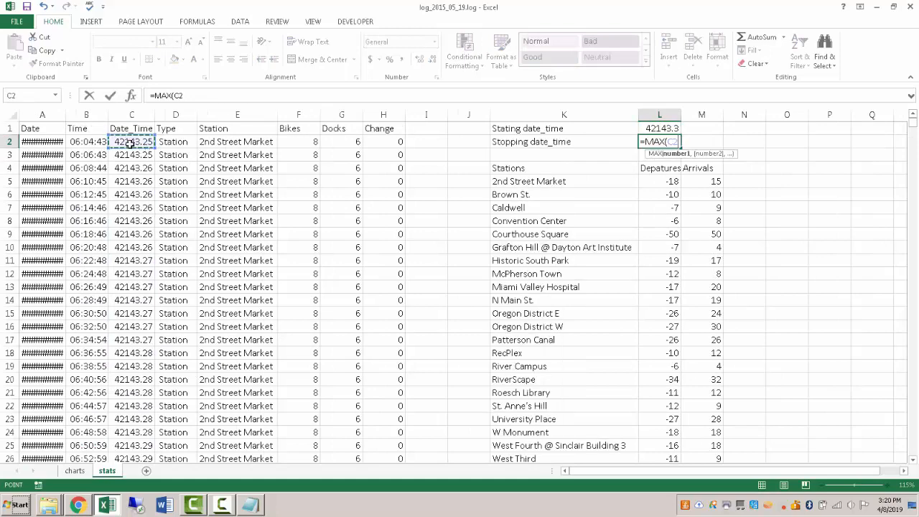
{"action": "key", "text": "ctrl+shift+Down"}
{"action": "key", "text": "Return"}
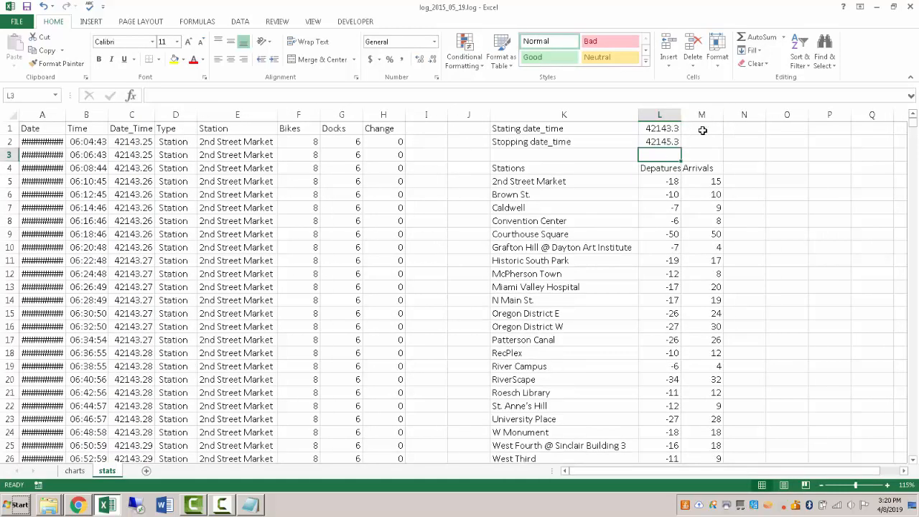
Reference L1 in M1 with =L1 and fill the formula down to M2.
{"action": "left_click", "coordinate": [702, 130]}
{"action": "type", "text": "="}
{"action": "key", "text": "Left"}
{"action": "key", "text": "Return"}
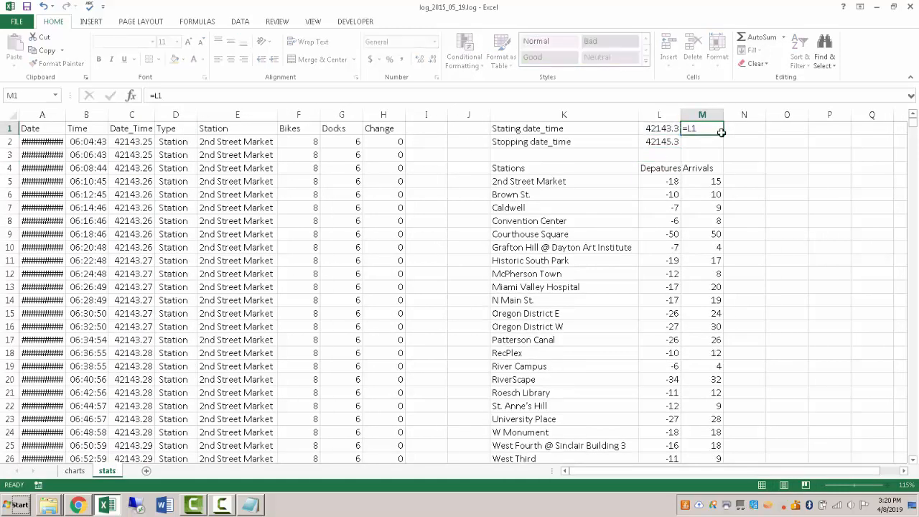
{"action": "left_click", "coordinate": [718, 132]}
{"action": "left_click_drag", "start_coordinate": [724, 135], "coordinate": [724, 148]}
Try the Time number format on M1:M2 and replace it with Short Date.
{"action": "left_click", "coordinate": [434, 42]}
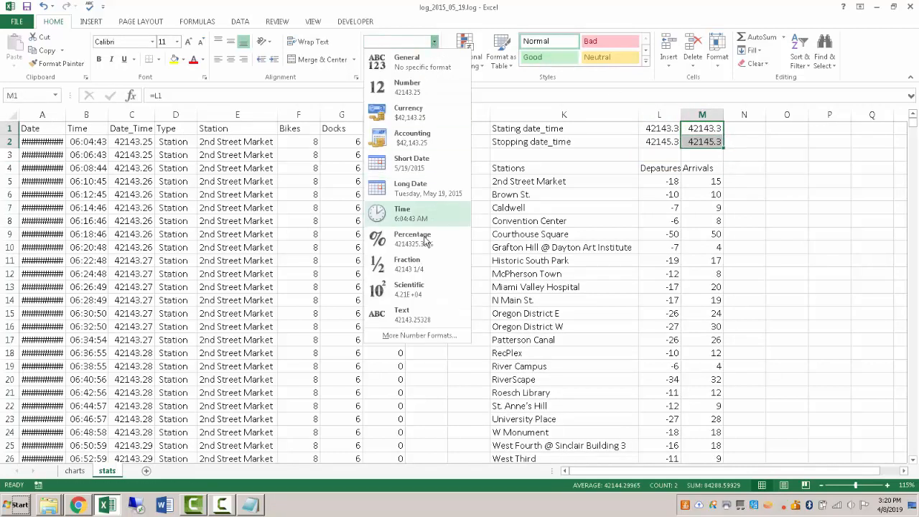
{"action": "left_click", "coordinate": [413, 214]}
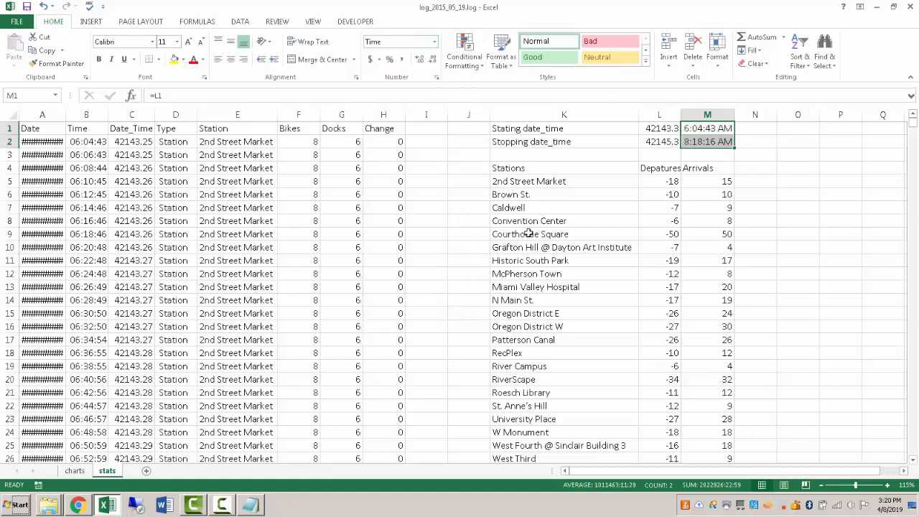
{"action": "left_click", "coordinate": [434, 42]}
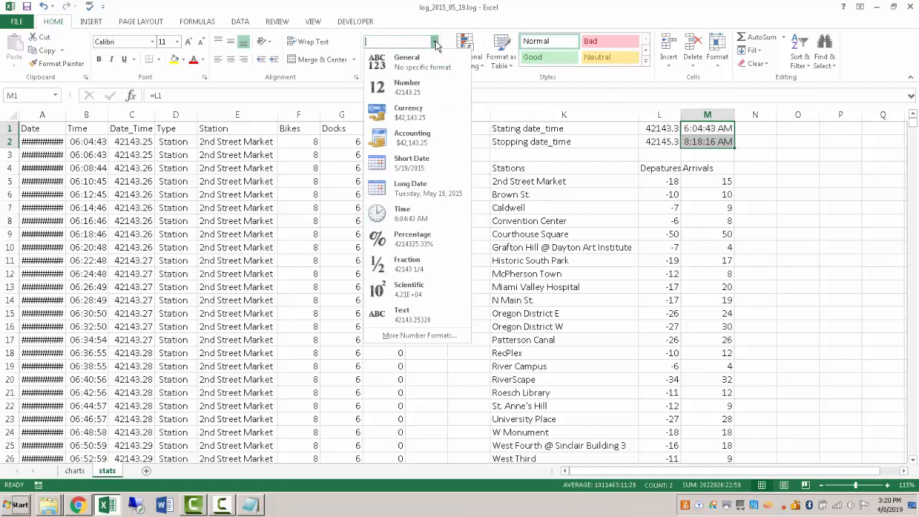
{"action": "left_click", "coordinate": [426, 166]}
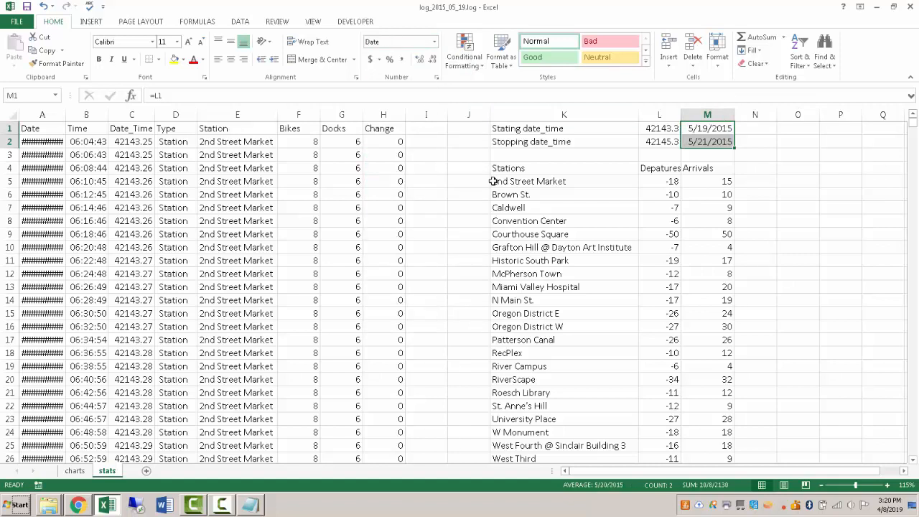
Apply the custom number format MM/dd, hh:mm:ss to the starting and stopping date-times in M1:M2.
{"action": "right_click", "coordinate": [716, 128]}
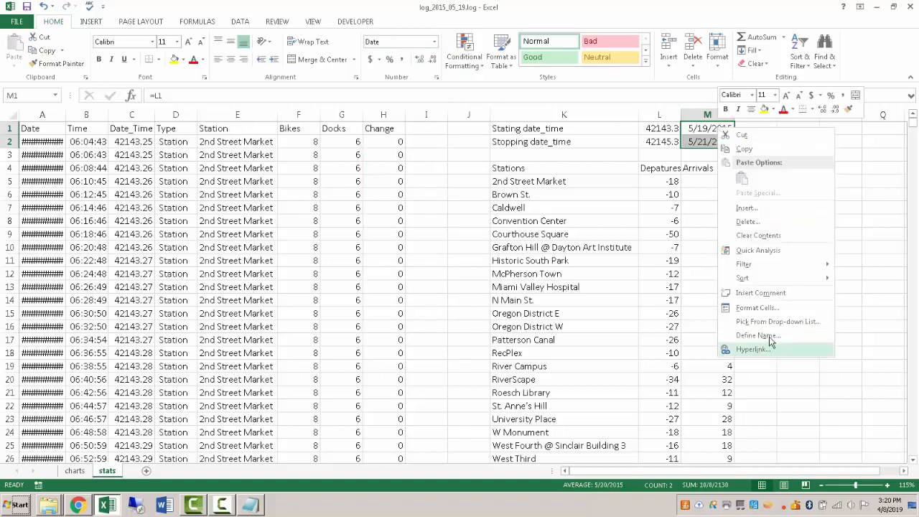
{"action": "left_click", "coordinate": [765, 308]}
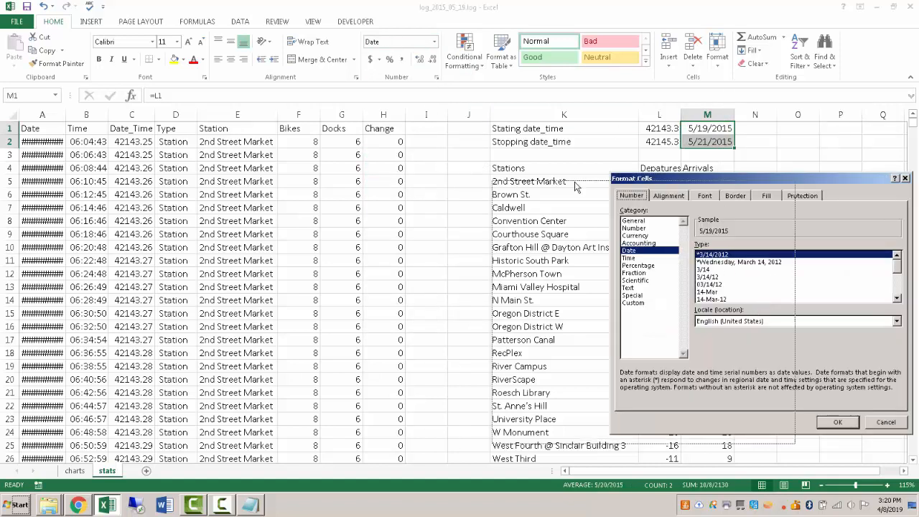
{"action": "left_click_drag", "start_coordinate": [737, 179], "coordinate": [534, 188]}
{"action": "left_click", "coordinate": [429, 313]}
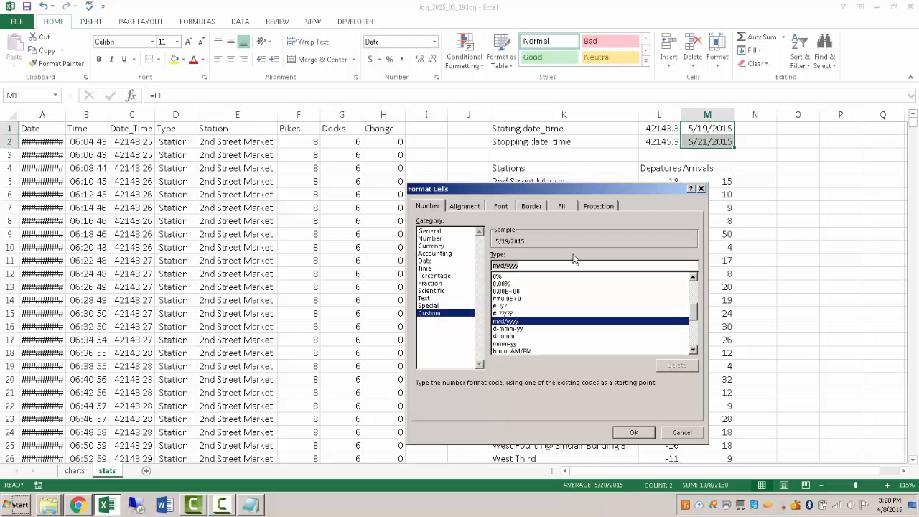
{"action": "type", "text": "MM"}
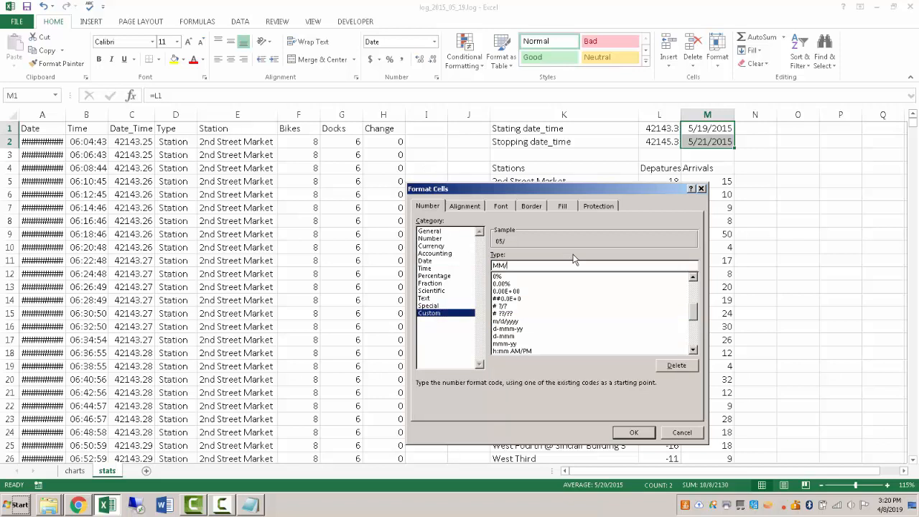
{"action": "type", "text": "/dd, hh:mm:ss"}
{"action": "left_click", "coordinate": [634, 432]}
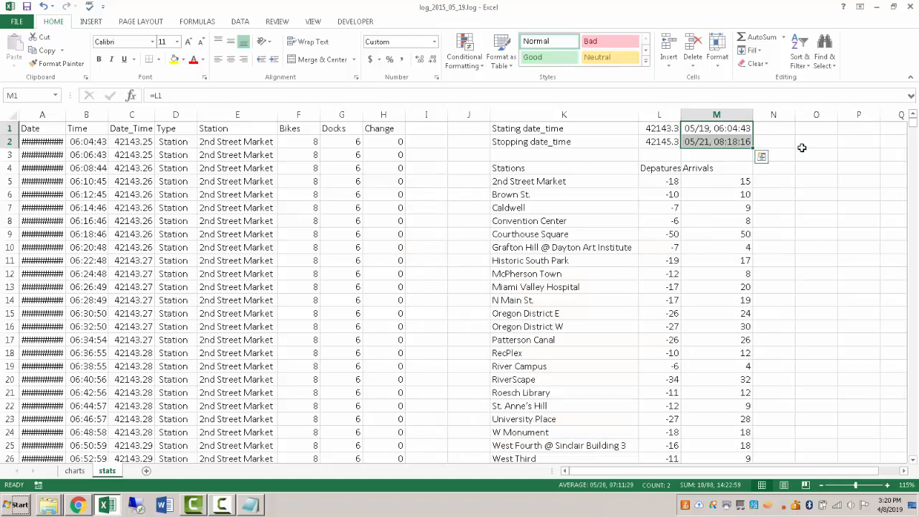
Enter the label Total Days in O1 and Total Hrs in O2.
{"action": "left_click", "coordinate": [799, 144]}
{"action": "left_click", "coordinate": [790, 146]}
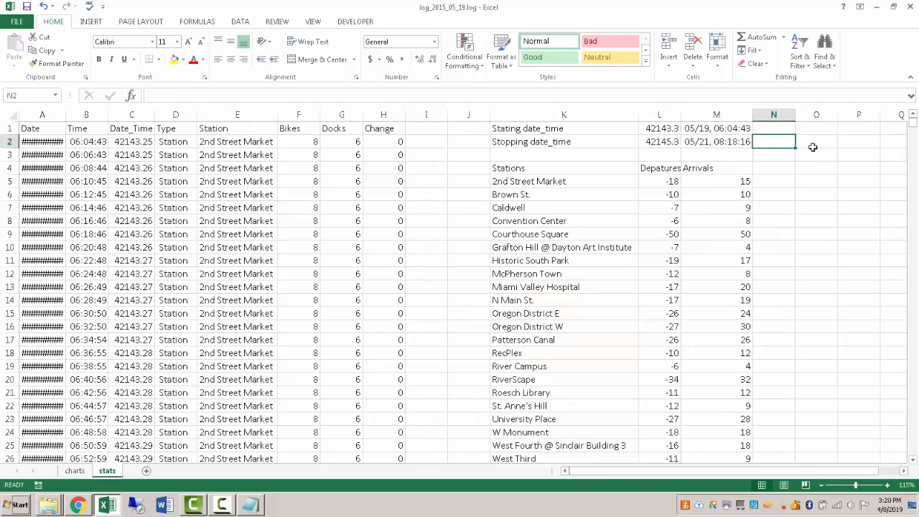
{"action": "left_click", "coordinate": [813, 147]}
{"action": "key", "text": "Up"}
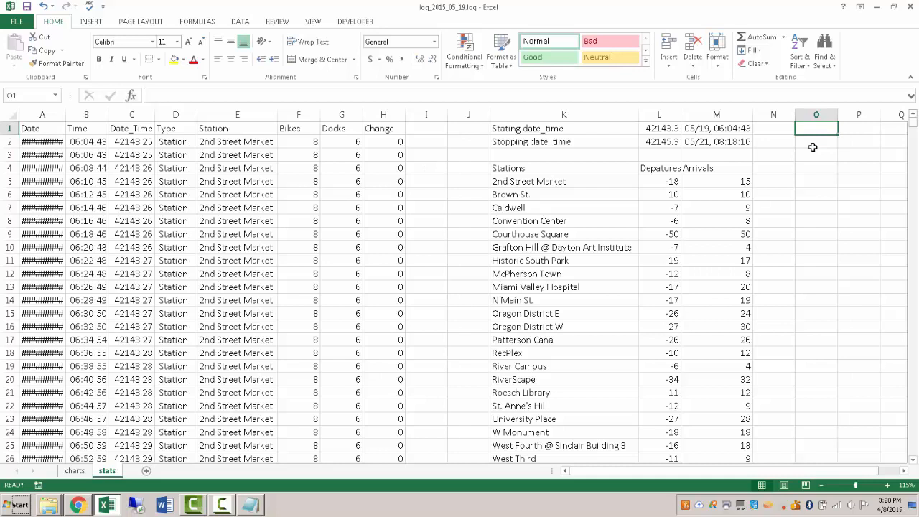
{"action": "type", "text": "Total Days"}
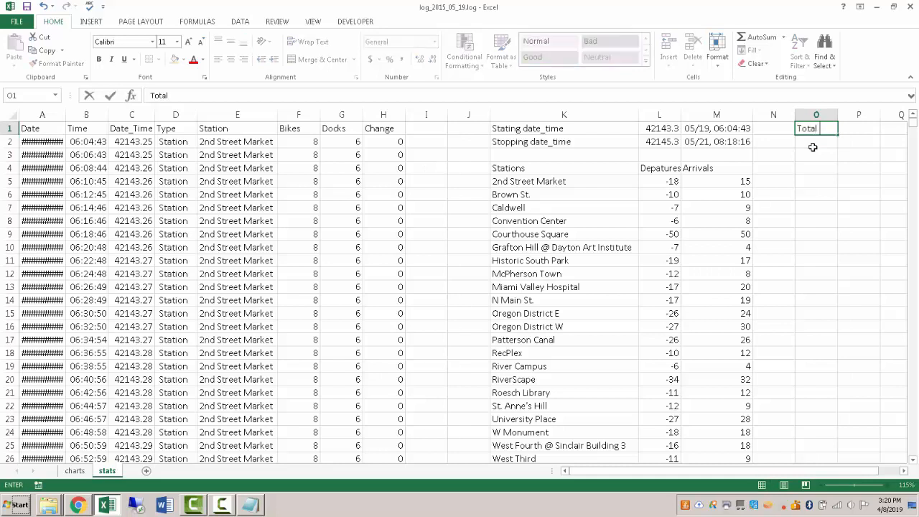
{"action": "key", "text": "Return"}
{"action": "type", "text": "Total Hrs"}
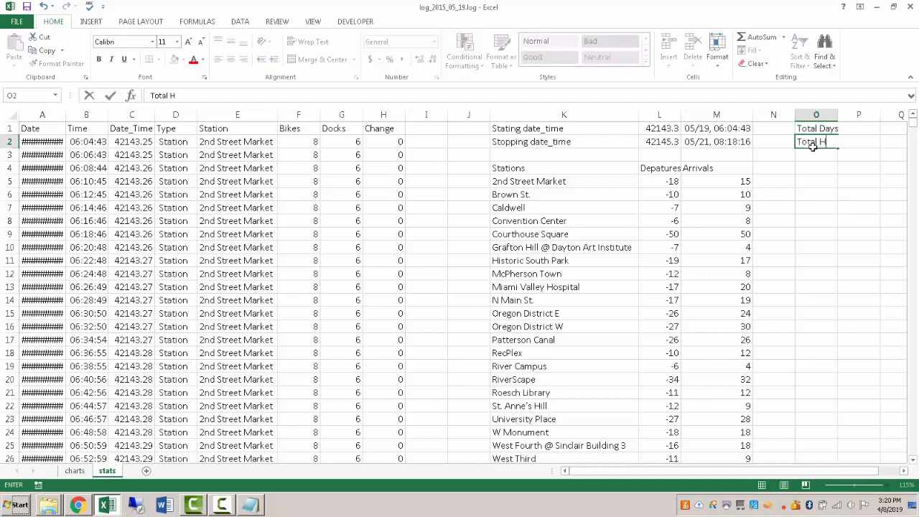
{"action": "key", "text": "Return"}
Calculate the total days in P1 with the formula =M2-M1.
{"action": "key", "text": "Right"}
{"action": "key", "text": "Up"}
{"action": "key", "text": "Up"}
{"action": "type", "text": "="}
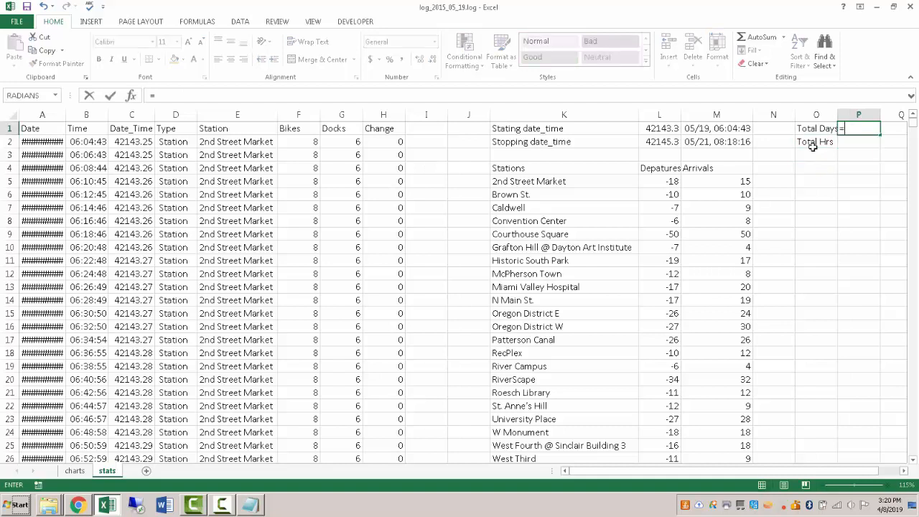
{"action": "left_click", "coordinate": [732, 141]}
{"action": "type", "text": "-"}
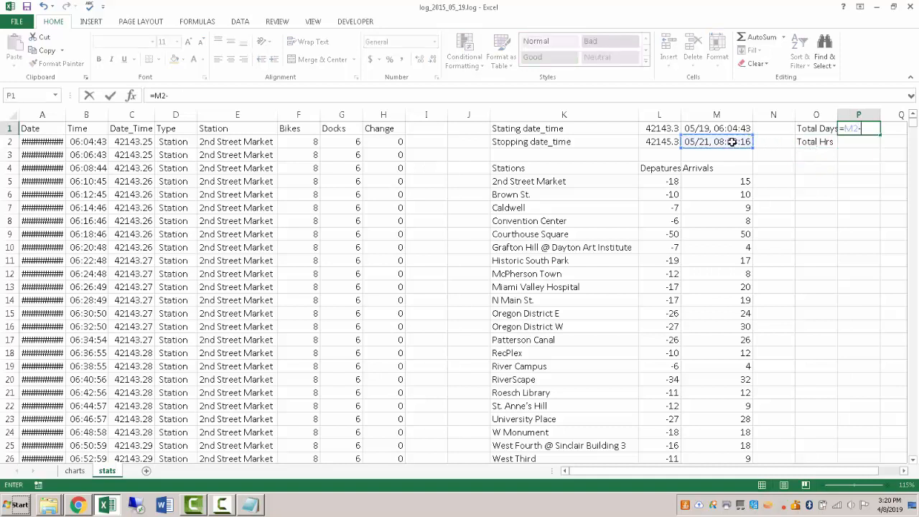
{"action": "left_click", "coordinate": [711, 128]}
{"action": "key", "text": "Return"}
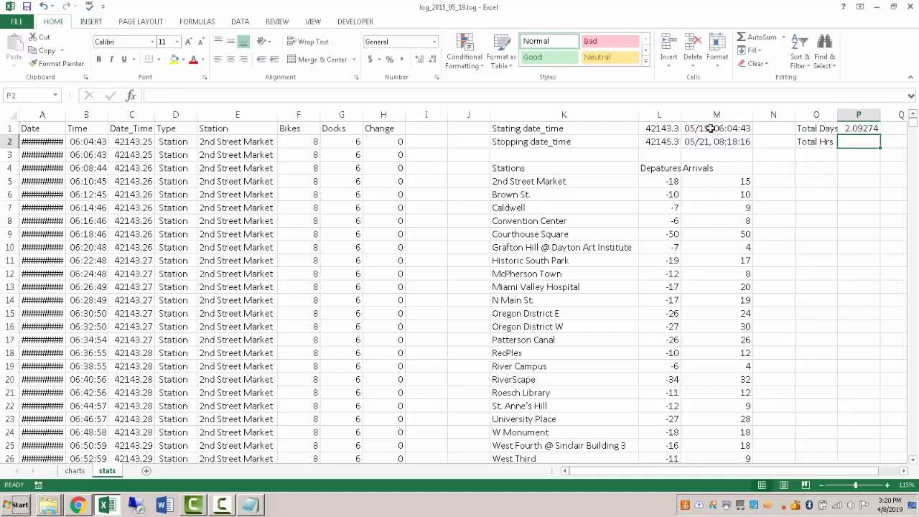
Calculate the total hours in P2 with the formula =P1*24.
{"action": "type", "text": "="}
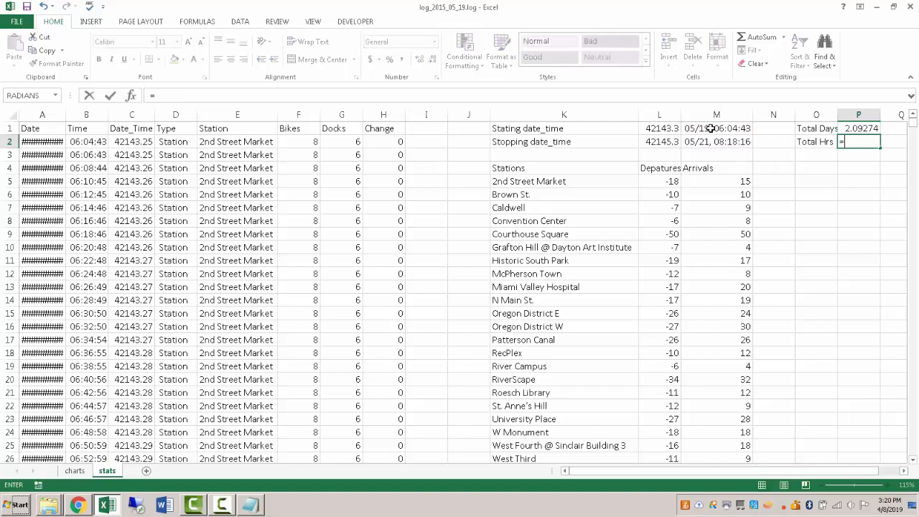
{"action": "left_click", "coordinate": [866, 128]}
{"action": "type", "text": "*24"}
{"action": "key", "text": "Return"}
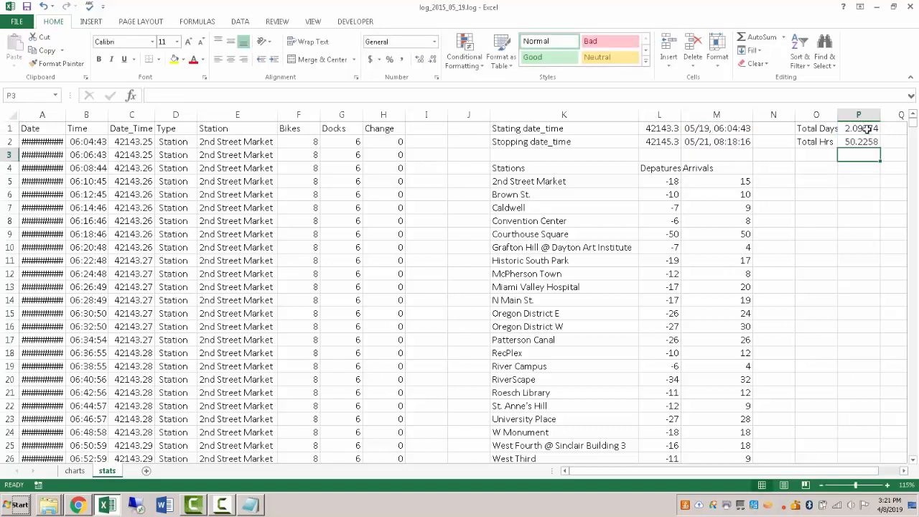
Widen column O slightly so the Total Days and Total Hrs labels fit.
{"action": "left_click_drag", "start_coordinate": [838, 115], "coordinate": [848, 115]}
{"action": "left_click", "coordinate": [866, 180]}
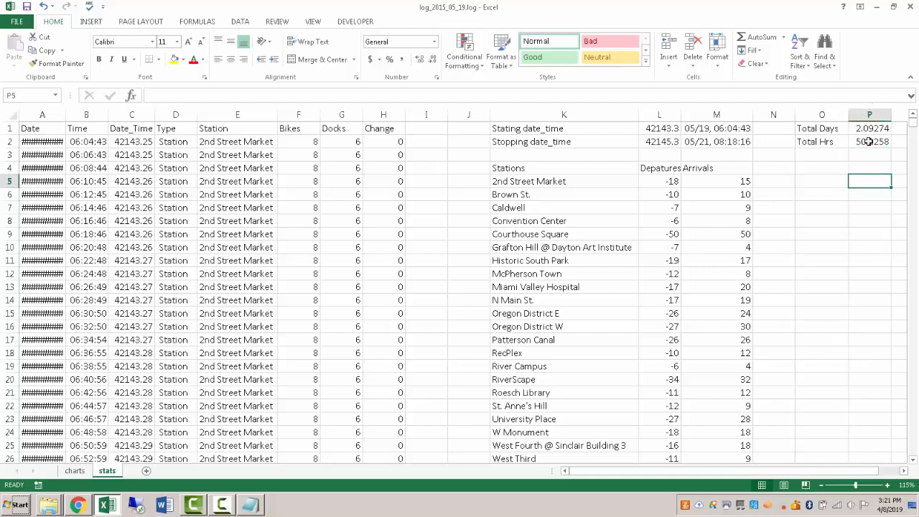
{"action": "left_click", "coordinate": [868, 141]}
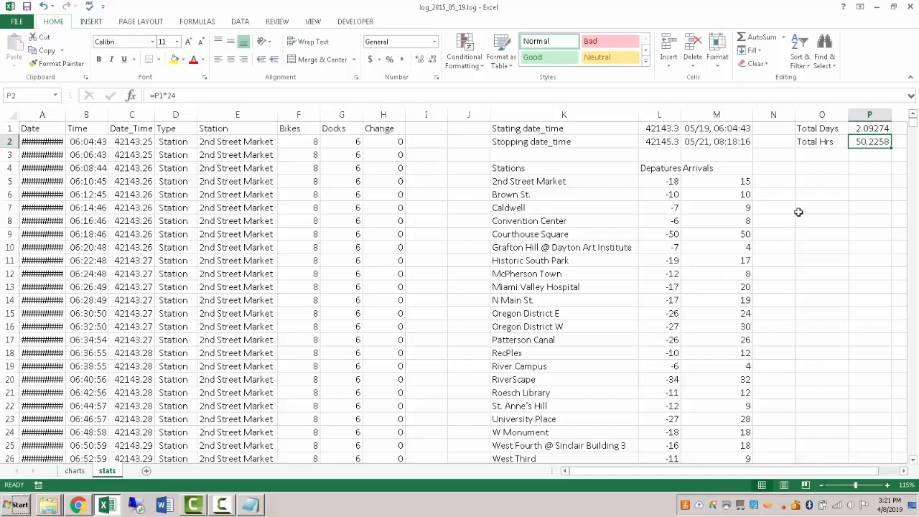
Add an Activity heading in N4 and enter =M5-L5 in N5 for the first station.
{"action": "left_click", "coordinate": [792, 168]}
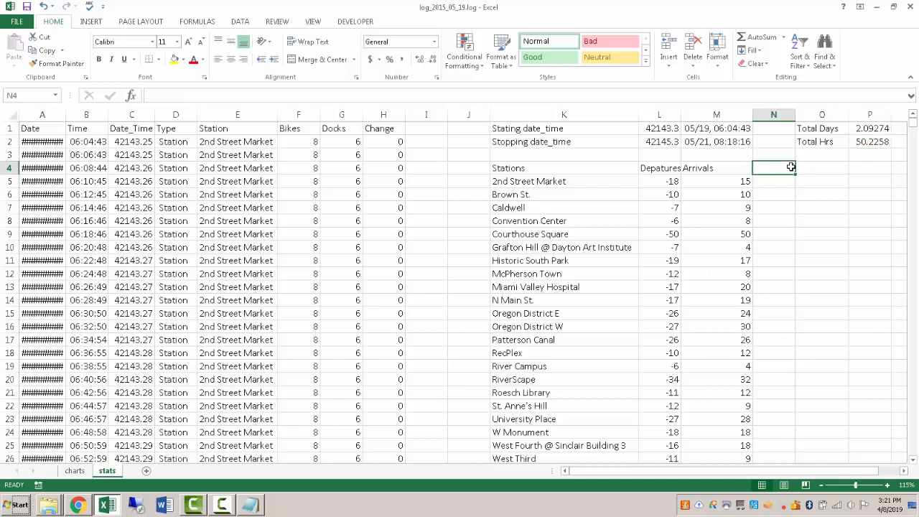
{"action": "type", "text": "Activity"}
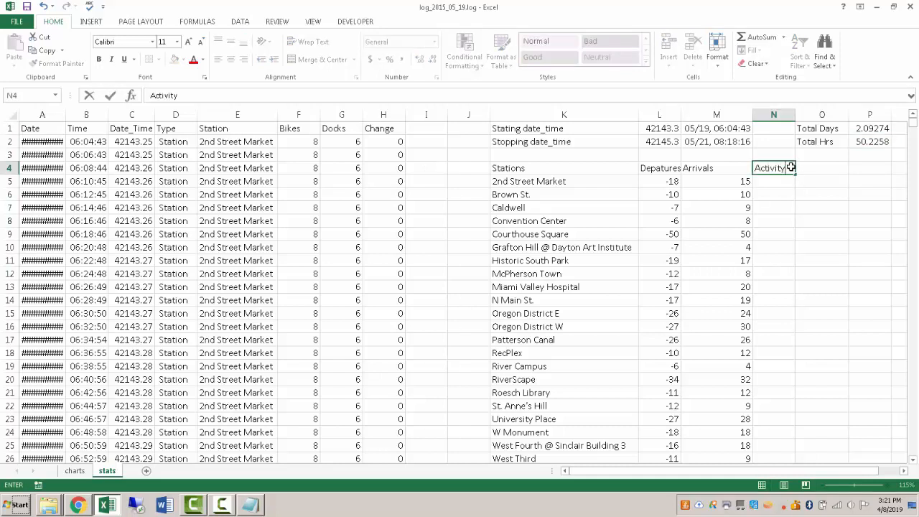
{"action": "key", "text": "Return"}
{"action": "type", "text": "="}
{"action": "key", "text": "Left"}
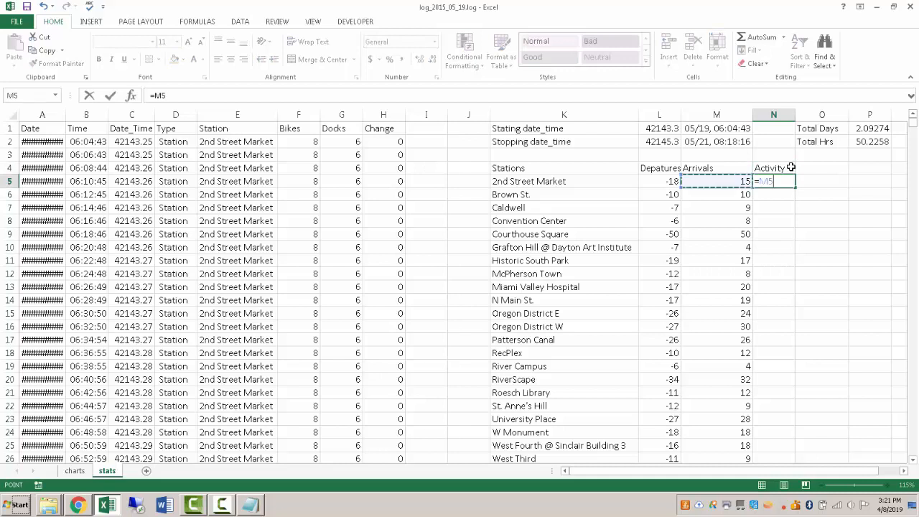
{"action": "type", "text": "-"}
{"action": "key", "text": "Left"}
{"action": "key", "text": "Left"}
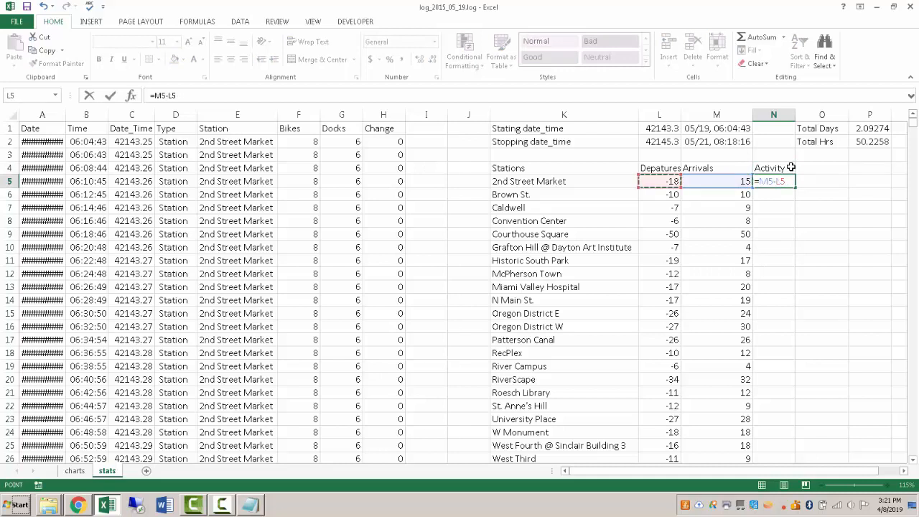
{"action": "key", "text": "Return"}
Copy the Activity formula from N5 down to N28 for all remaining stations.
{"action": "key", "text": "Up"}
{"action": "key", "text": "ctrl+c"}
{"action": "key", "text": "Left"}
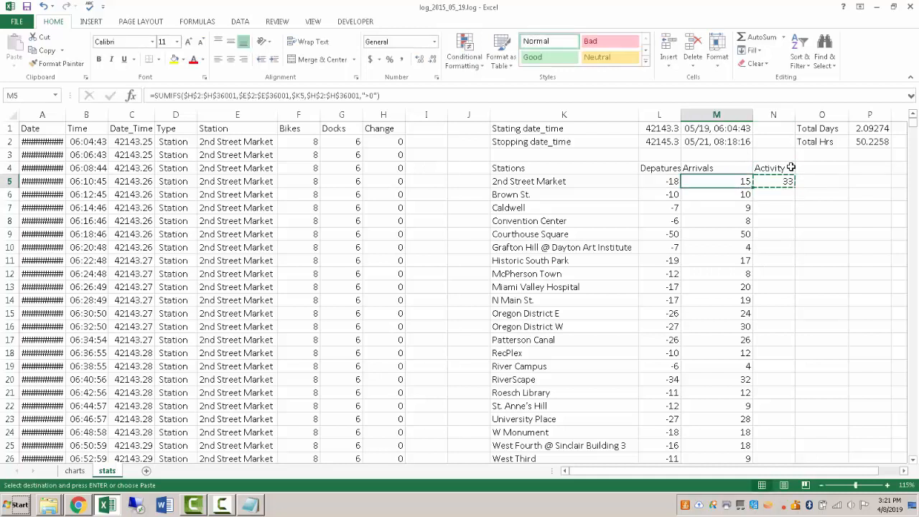
{"action": "key", "text": "ctrl+Down"}
{"action": "key", "text": "Right"}
{"action": "key", "text": "ctrl+shift+Up"}
{"action": "key", "text": "ctrl+v"}
{"action": "key", "text": "Up"}
{"action": "key", "text": "Escape"}
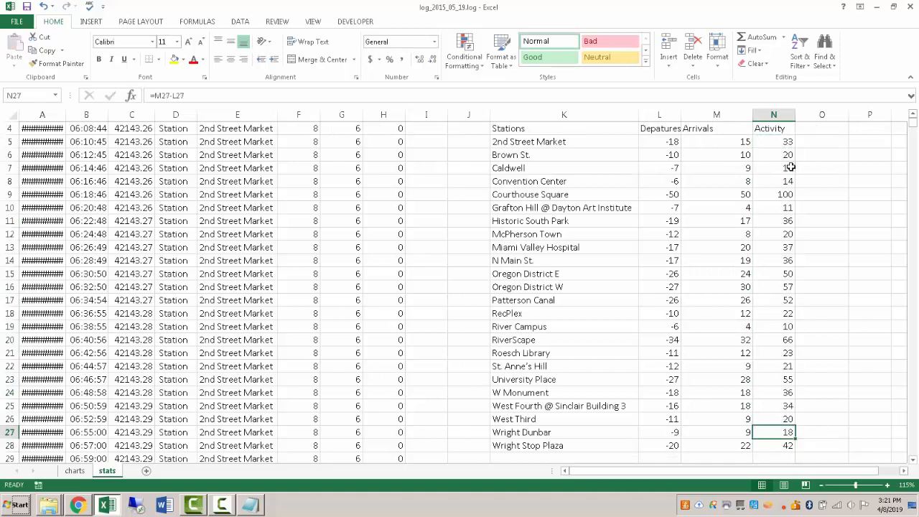
Make the station table's headings in K4:N4 bold.
{"action": "key", "text": "ctrl+Up"}
{"action": "scroll", "coordinate": [790, 167], "scroll_direction": "up", "scroll_amount": 1}
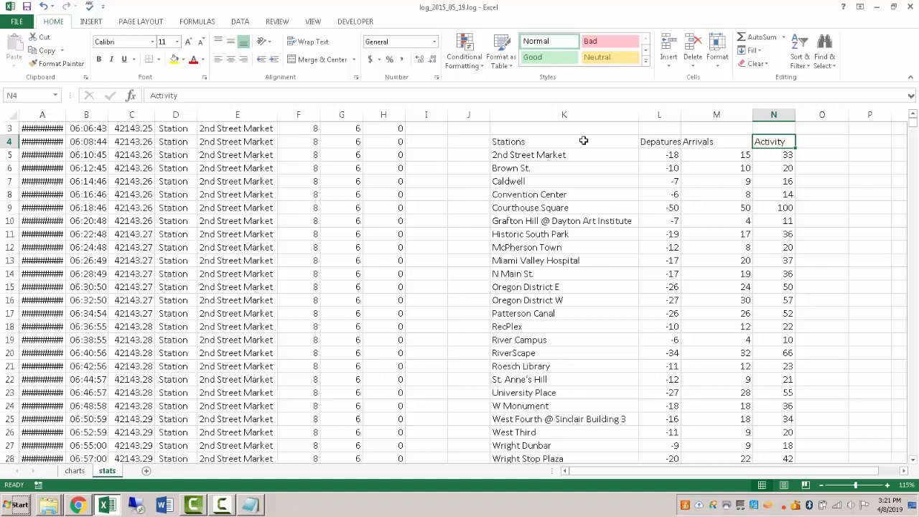
{"action": "left_click_drag", "start_coordinate": [584, 140], "coordinate": [765, 142]}
{"action": "left_click", "coordinate": [99, 59]}
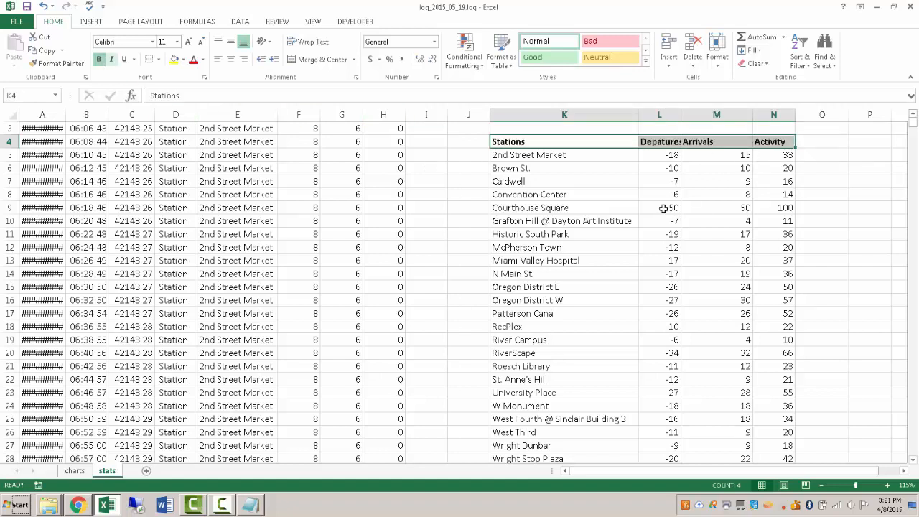
Sort the station table in K4:N28 by Activity values from largest to smallest, treating the first row as headers.
{"action": "key", "text": "ctrl+shift+Down"}
{"action": "left_click", "coordinate": [800, 49]}
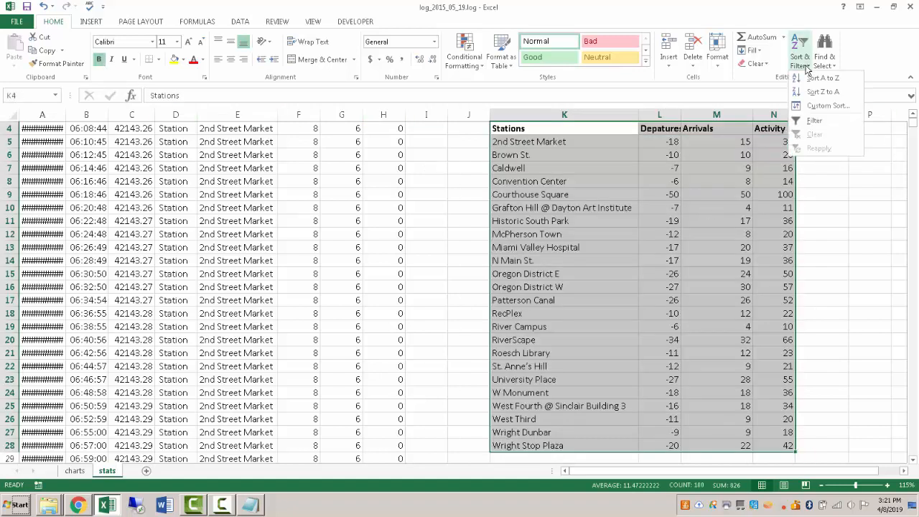
{"action": "left_click", "coordinate": [827, 105]}
{"action": "left_click", "coordinate": [516, 214]}
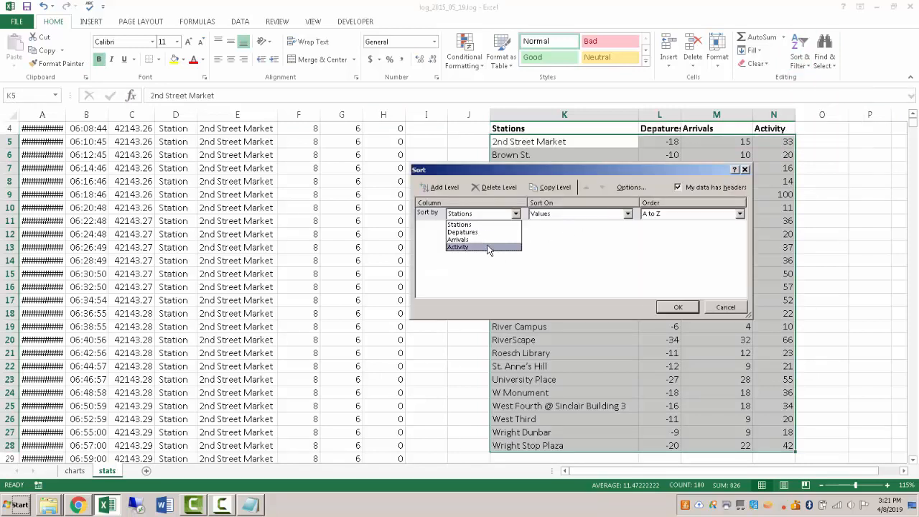
{"action": "left_click", "coordinate": [467, 255]}
{"action": "left_click", "coordinate": [661, 214]}
{"action": "left_click", "coordinate": [668, 230]}
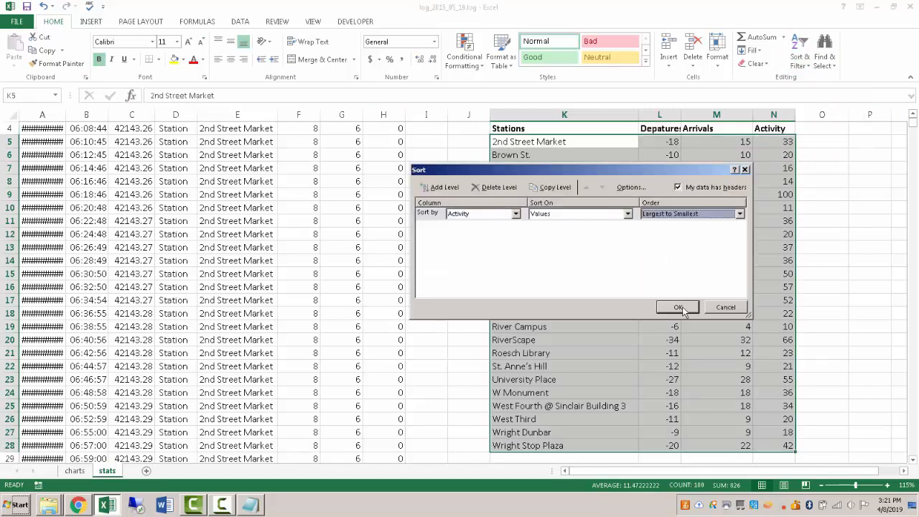
{"action": "left_click", "coordinate": [678, 307]}
{"action": "left_click", "coordinate": [821, 181]}
Narrow column M to about the width of the other number columns in the station table.
{"action": "scroll", "coordinate": [749, 190], "scroll_direction": "up", "scroll_amount": 1}
{"action": "left_click", "coordinate": [578, 181]}
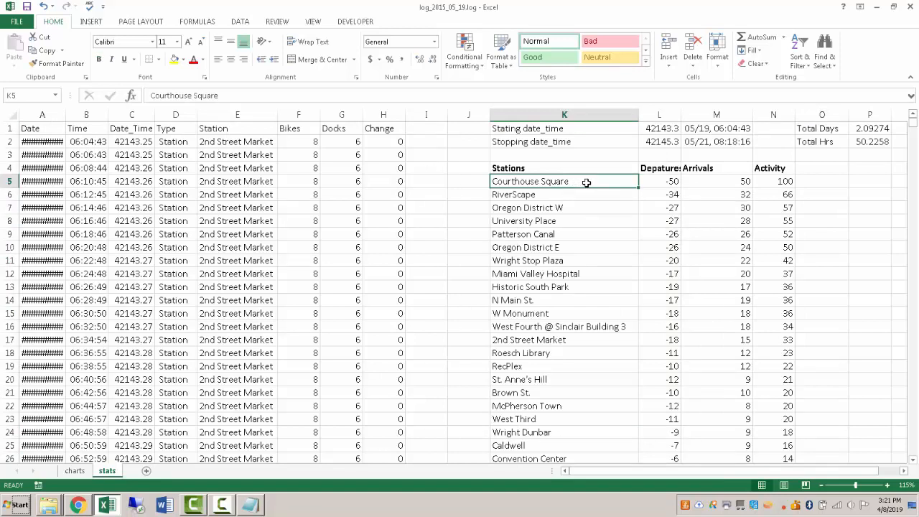
{"action": "left_click_drag", "start_coordinate": [753, 113], "coordinate": [726, 113]}
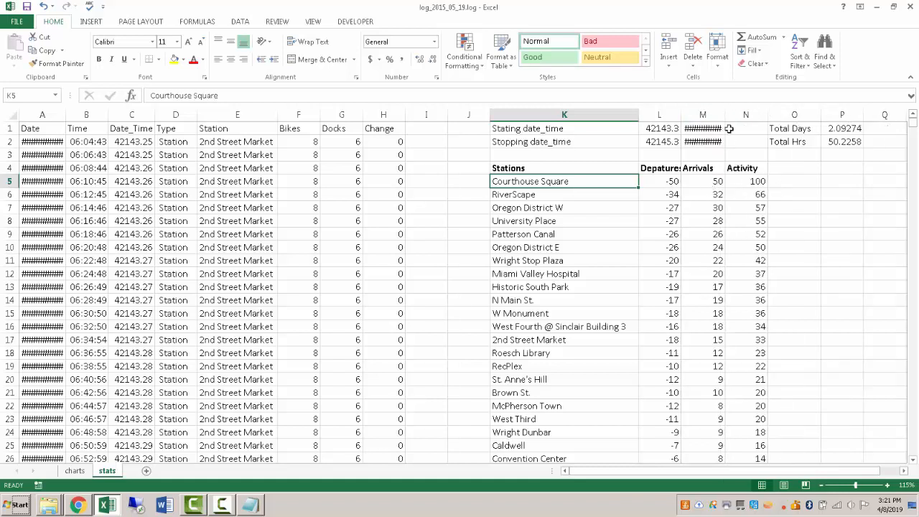
Merge and center O3:Q3 above the table's header row and enter the heading Bikes.
{"action": "left_click", "coordinate": [793, 171]}
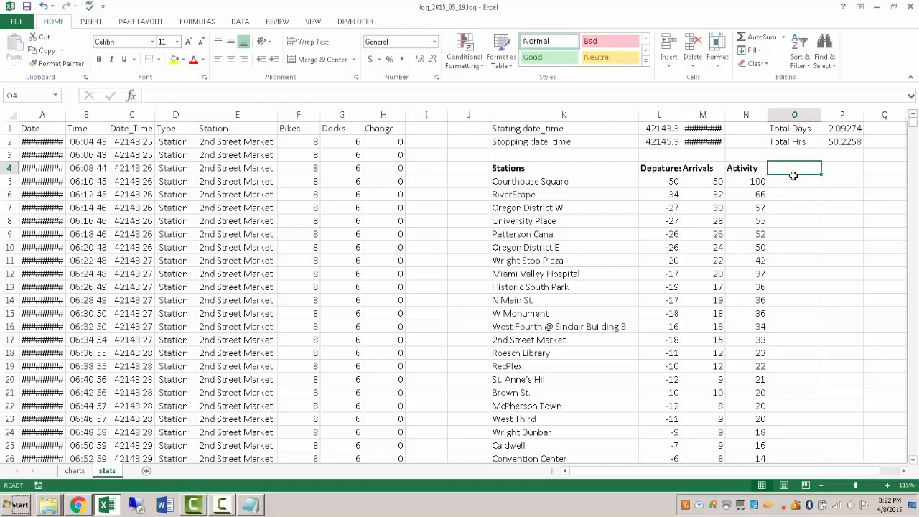
{"action": "key", "text": "Up"}
{"action": "key", "text": "shift+Right"}
{"action": "key", "text": "shift+Right"}
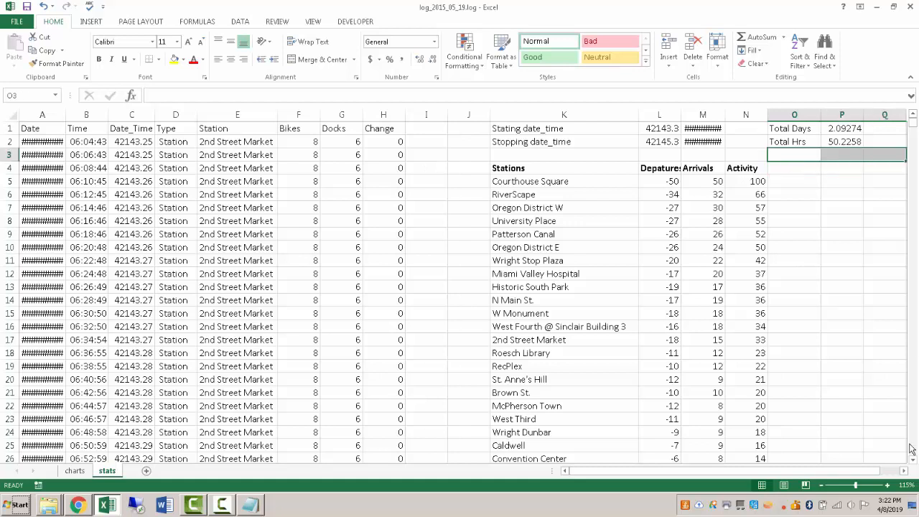
{"action": "left_click", "coordinate": [904, 471]}
{"action": "left_click", "coordinate": [904, 471]}
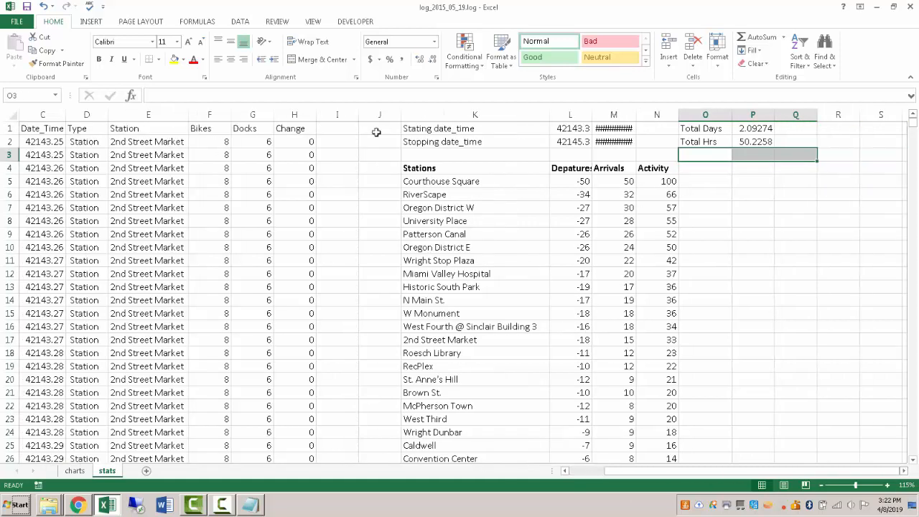
{"action": "left_click", "coordinate": [322, 58]}
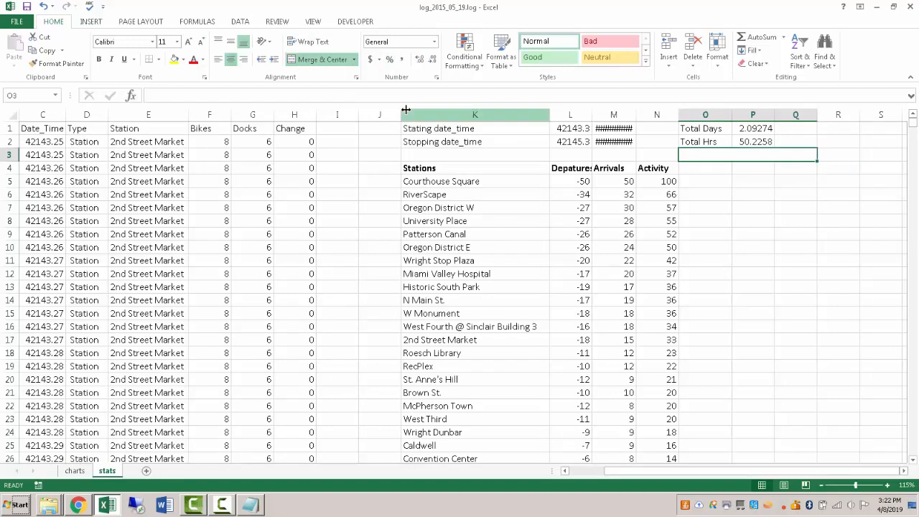
{"action": "type", "text": "Bikes"}
{"action": "key", "text": "Return"}
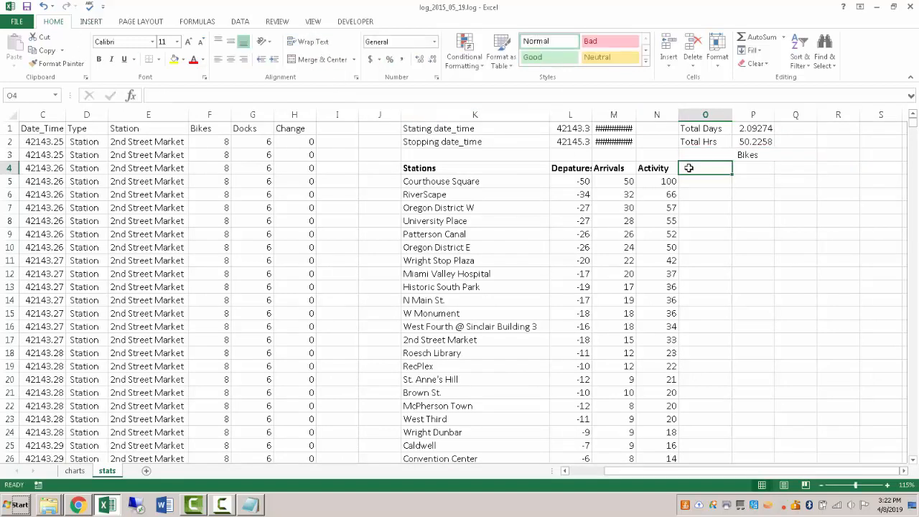
Merge and center R3:T3 beside the Bikes heading and enter the heading Open Docks.
{"action": "left_click_drag", "start_coordinate": [853, 155], "coordinate": [854, 155]}
{"action": "type", "text": "Open DOcs"}
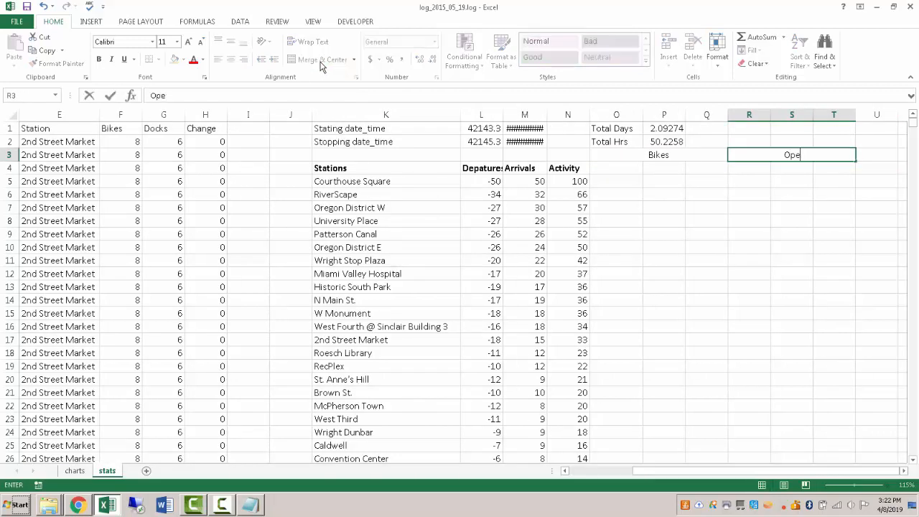
{"action": "key", "text": "BackSpace"}
{"action": "key", "text": "BackSpace"}
{"action": "key", "text": "BackSpace"}
{"action": "type", "text": "ocks"}
{"action": "key", "text": "Return"}
Enter the column headings Avg., Max and Min in O4:Q4 under the Bikes heading.
{"action": "left_click", "coordinate": [640, 166]}
{"action": "type", "text": "A"}
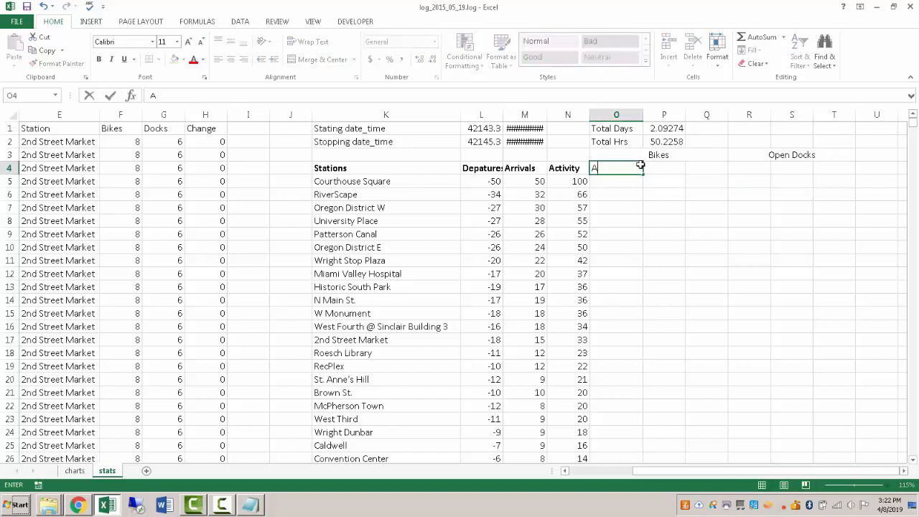
{"action": "type", "text": "vg."}
{"action": "key", "text": "Tab"}
{"action": "type", "text": "M"}
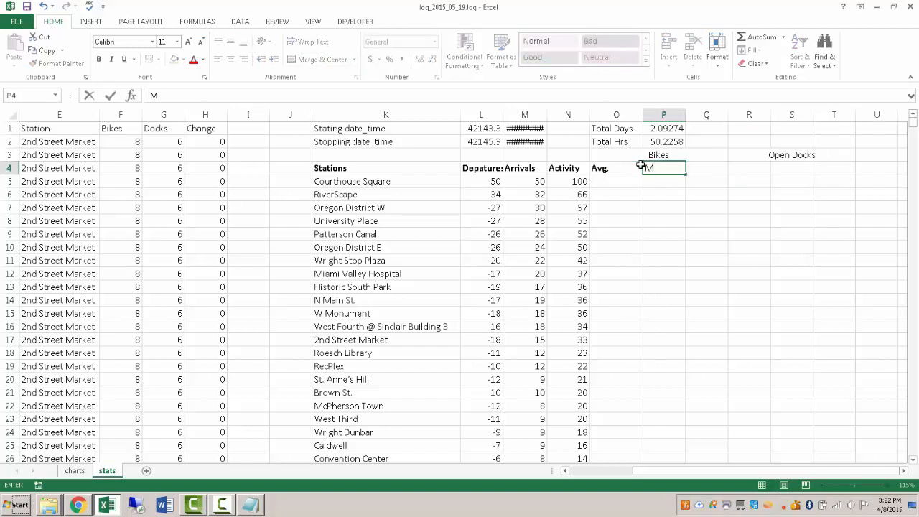
{"action": "type", "text": "ax"}
{"action": "key", "text": "Tab"}
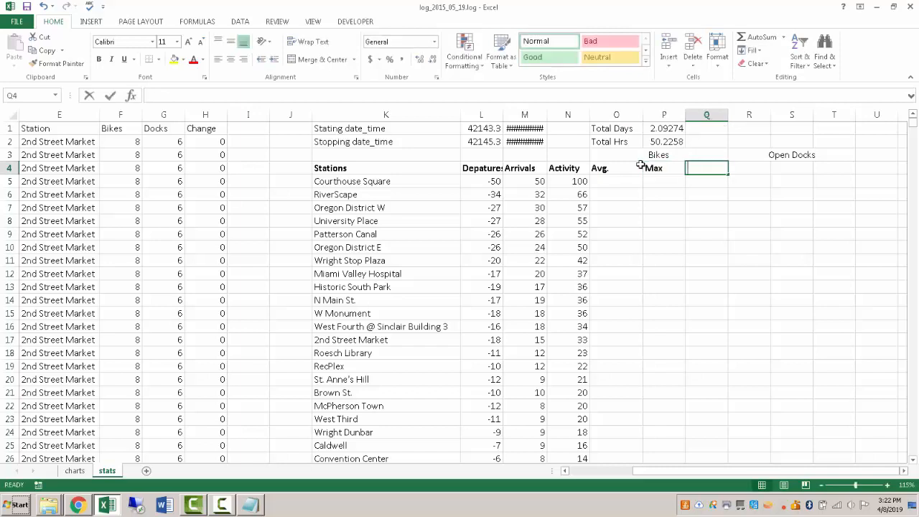
{"action": "type", "text": "Min"}
Copy the Avg., Max and Min headings to R4:T4 and make the Bikes and Open Docks group headings bold.
{"action": "left_click", "coordinate": [638, 167]}
{"action": "left_click_drag", "start_coordinate": [624, 167], "coordinate": [706, 170]}
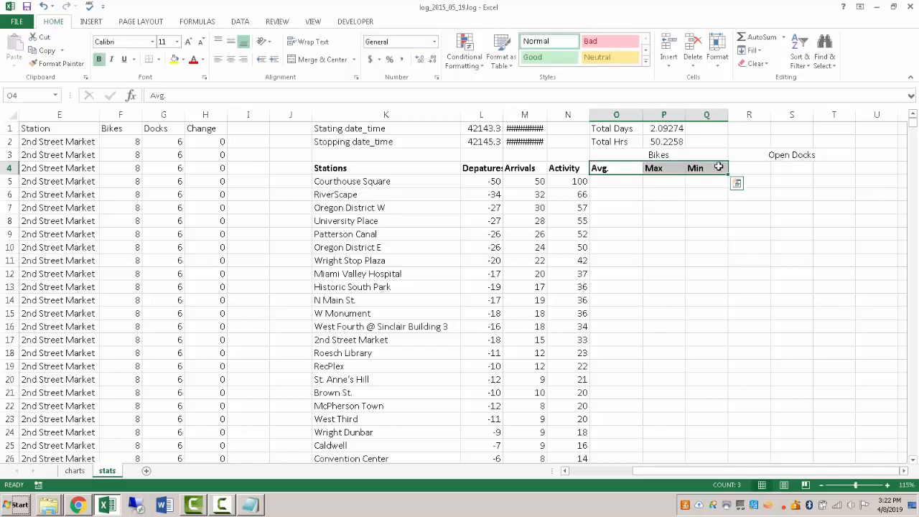
{"action": "key", "text": "ctrl+c"}
{"action": "left_click", "coordinate": [754, 168]}
{"action": "key", "text": "ctrl+v"}
{"action": "left_click_drag", "start_coordinate": [786, 150], "coordinate": [659, 155]}
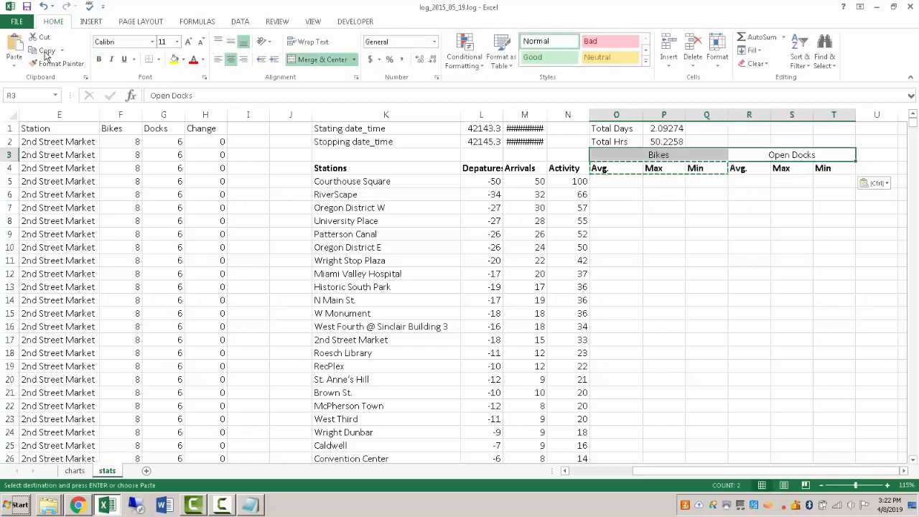
{"action": "left_click", "coordinate": [99, 59]}
{"action": "left_click", "coordinate": [614, 181]}
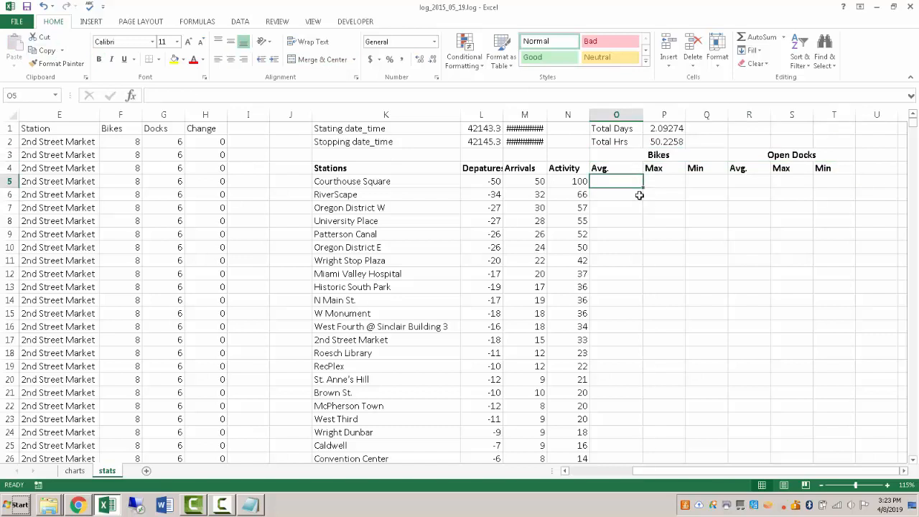
{"action": "type", "text": "=averi"}
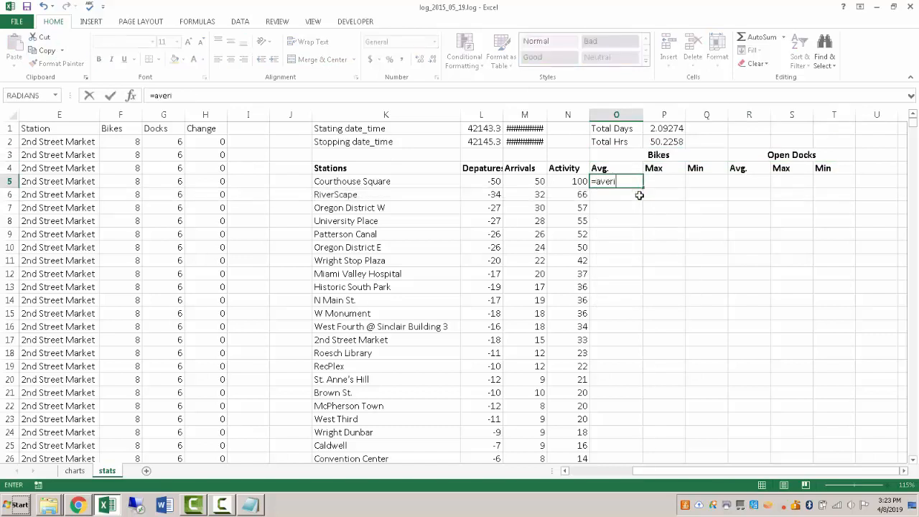
{"action": "key", "text": "BackSpace"}
{"action": "double_click", "coordinate": [623, 195]}
{"action": "key", "text": "Return"}
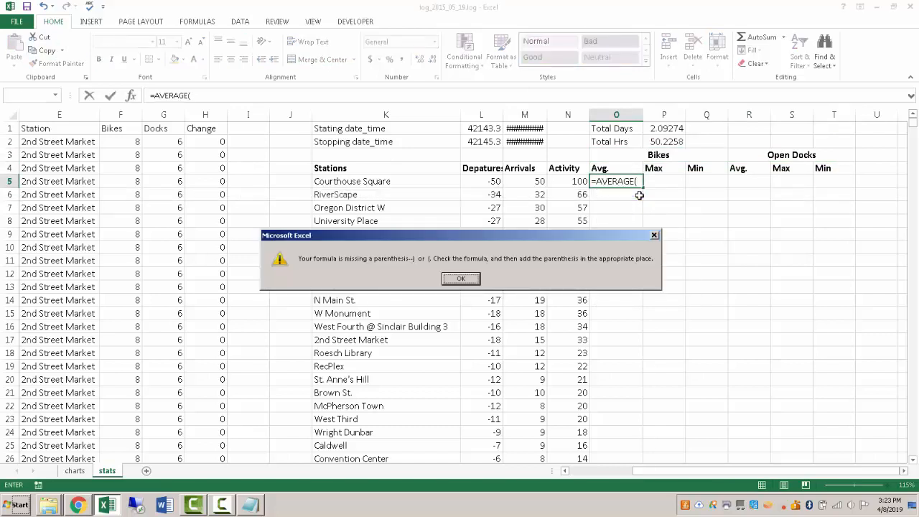
{"action": "key", "text": "Escape"}
{"action": "key", "text": "Escape"}
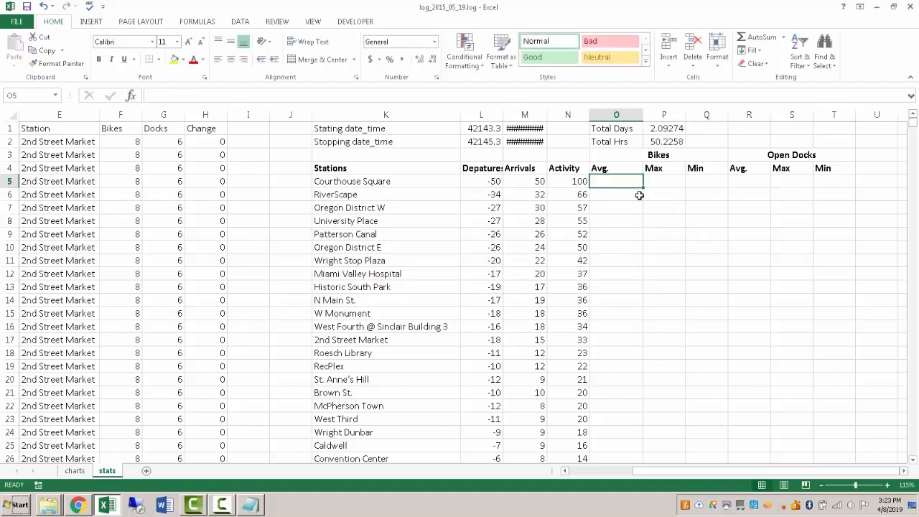
Begin the bike average formula in O5 with =AVERAGE(IF($E$2:$E$36001=$K5, to match log rows to the station.
{"action": "type", "text": "=average"}
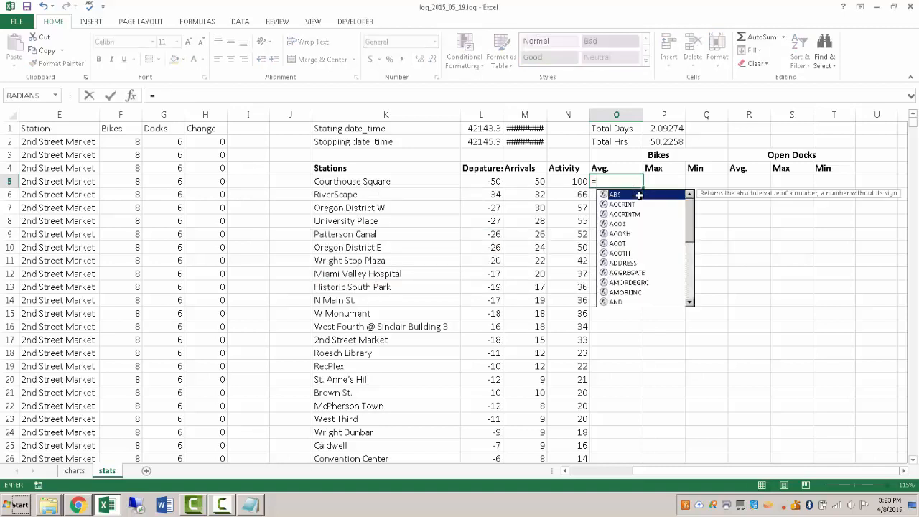
{"action": "double_click", "coordinate": [637, 200]}
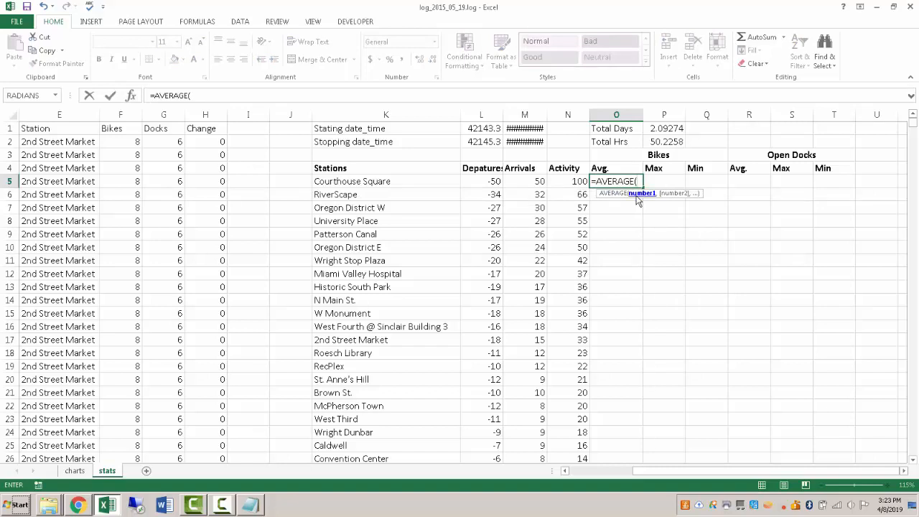
{"action": "type", "text": "if("}
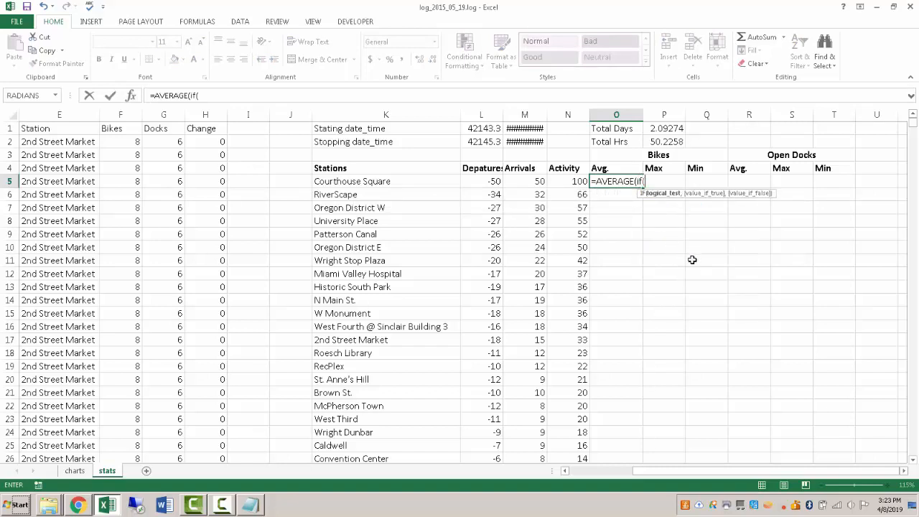
{"action": "left_click_drag", "start_coordinate": [759, 475], "coordinate": [690, 476]}
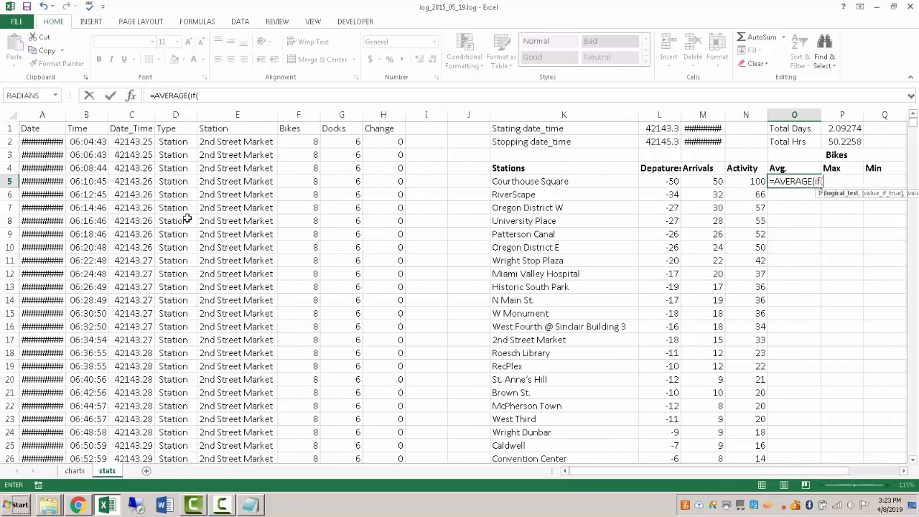
{"action": "left_click", "coordinate": [224, 141]}
{"action": "key", "text": "ctrl+shift+Down"}
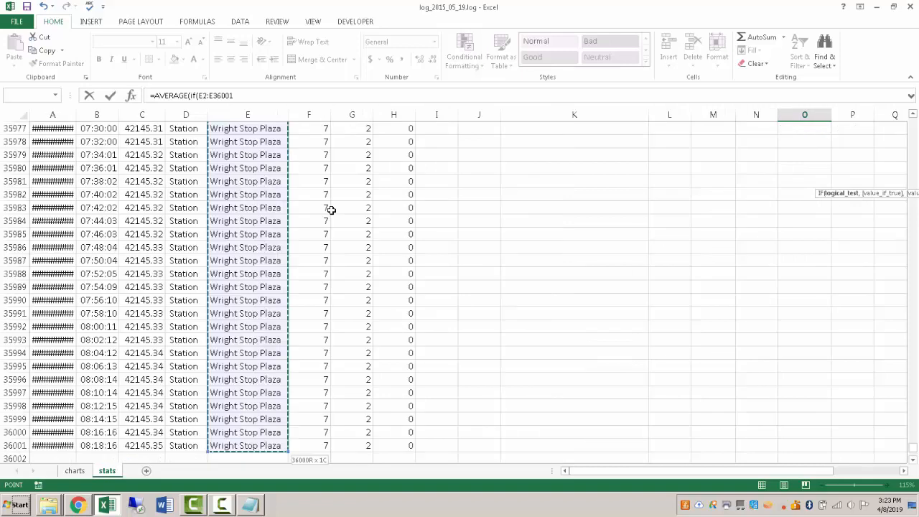
{"action": "key", "text": "F4"}
{"action": "type", "text": "="}
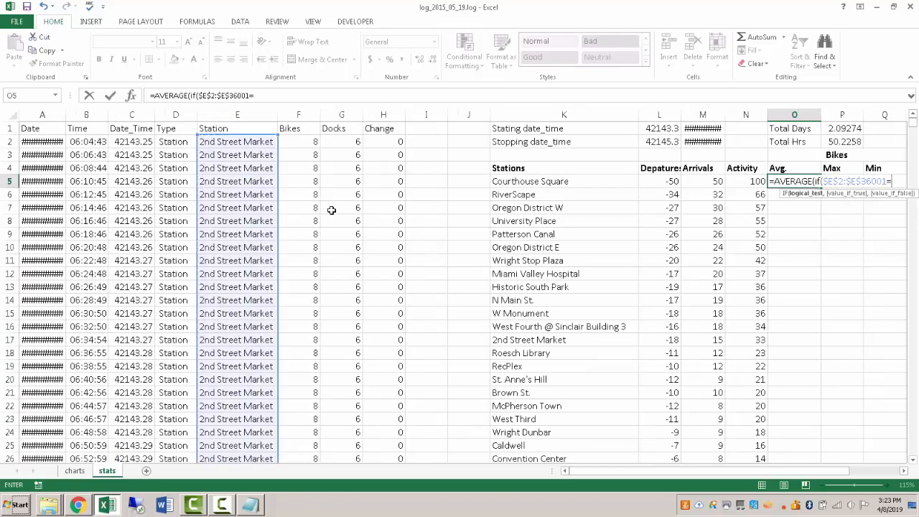
{"action": "left_click", "coordinate": [583, 179]}
{"action": "key", "text": "F4"}
{"action": "key", "text": "F4"}
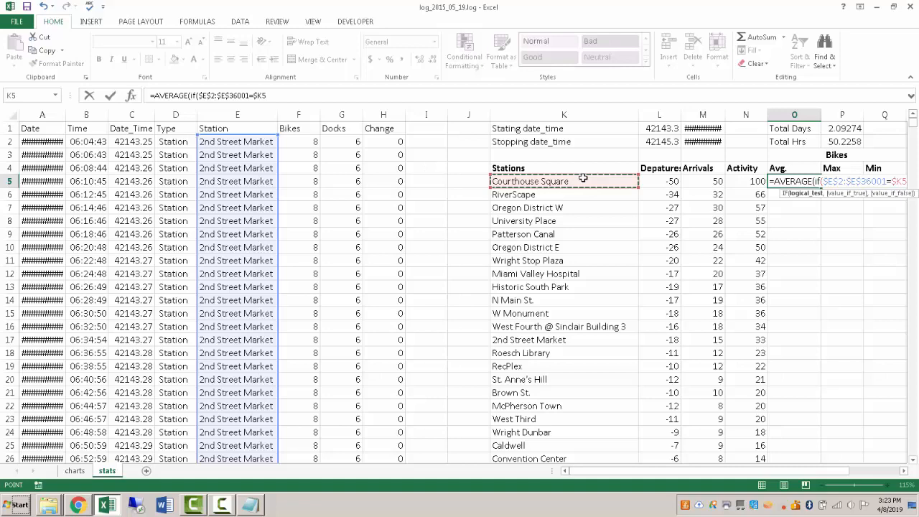
{"action": "type", "text": ","}
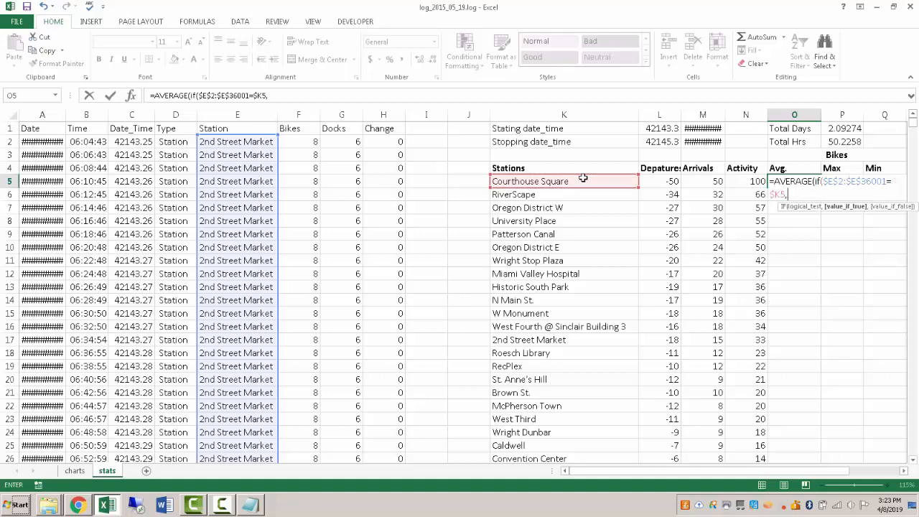
Complete the O5 formula with $F$2:$F$36001 as the values to average and enter it as an array formula.
{"action": "left_click", "coordinate": [903, 471]}
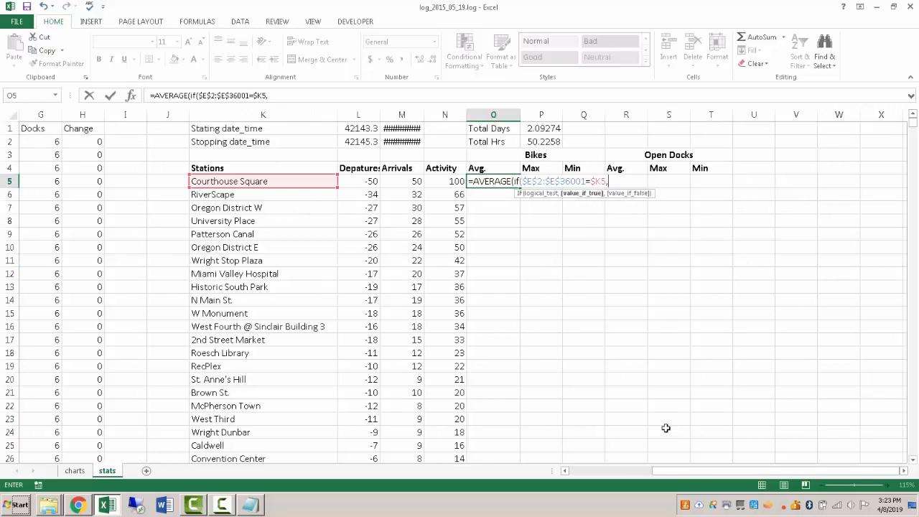
{"action": "left_click_drag", "start_coordinate": [769, 472], "coordinate": [689, 472]}
{"action": "left_click", "coordinate": [294, 142]}
{"action": "key", "text": "ctrl+shift+Down"}
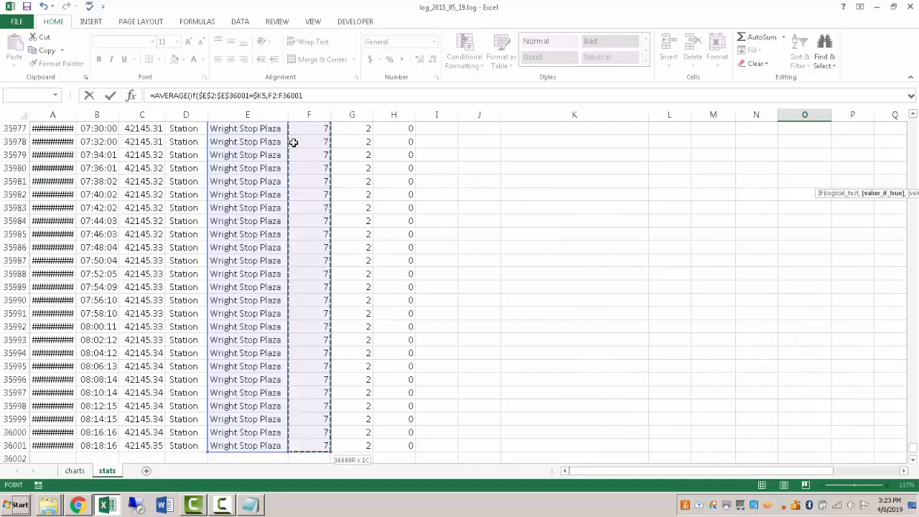
{"action": "key", "text": "F4"}
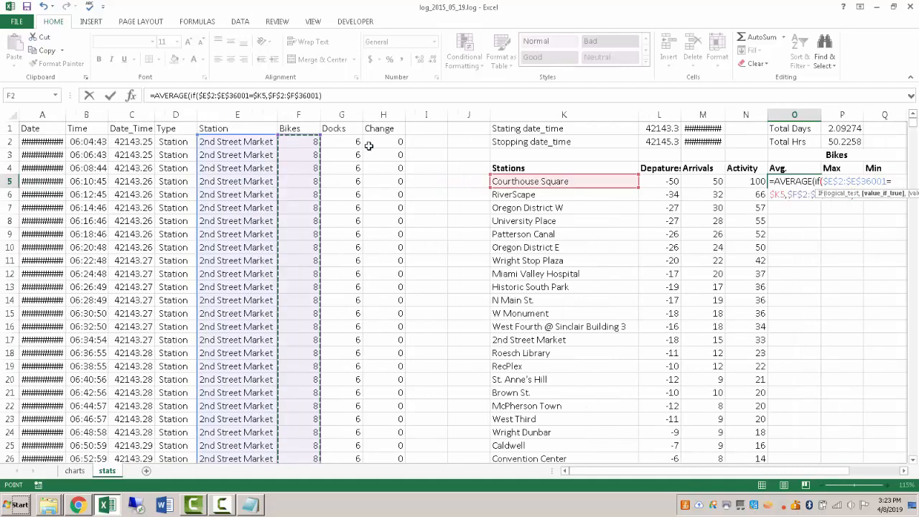
{"action": "type", "text": ")"}
{"action": "left_click", "coordinate": [903, 471]}
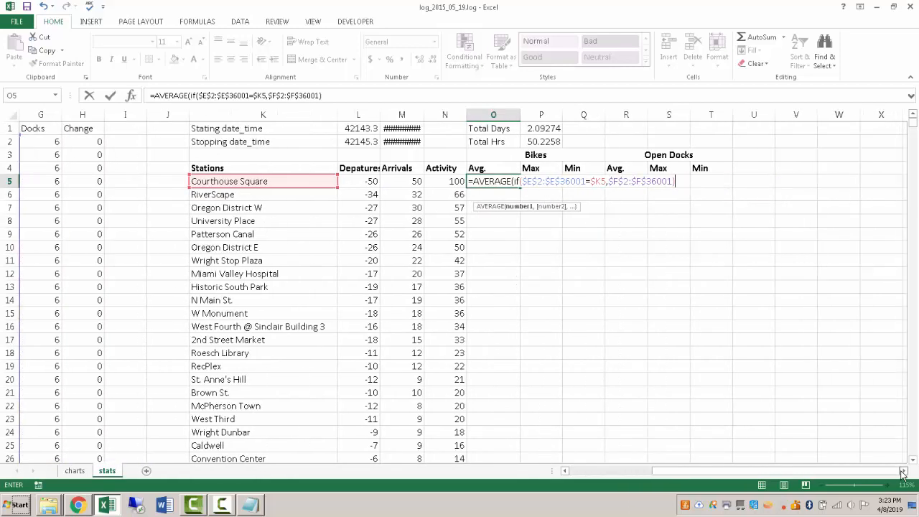
{"action": "left_click", "coordinate": [514, 180]}
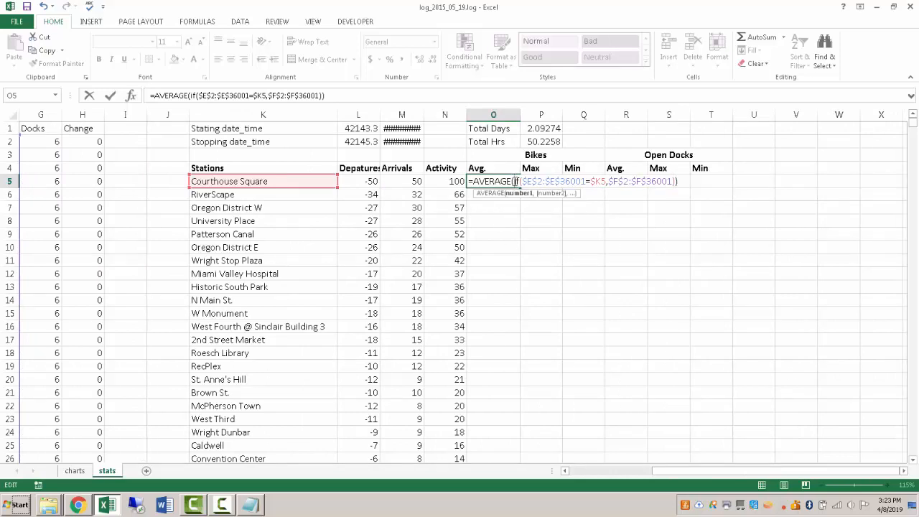
{"action": "left_click_drag", "start_coordinate": [523, 180], "coordinate": [673, 182]}
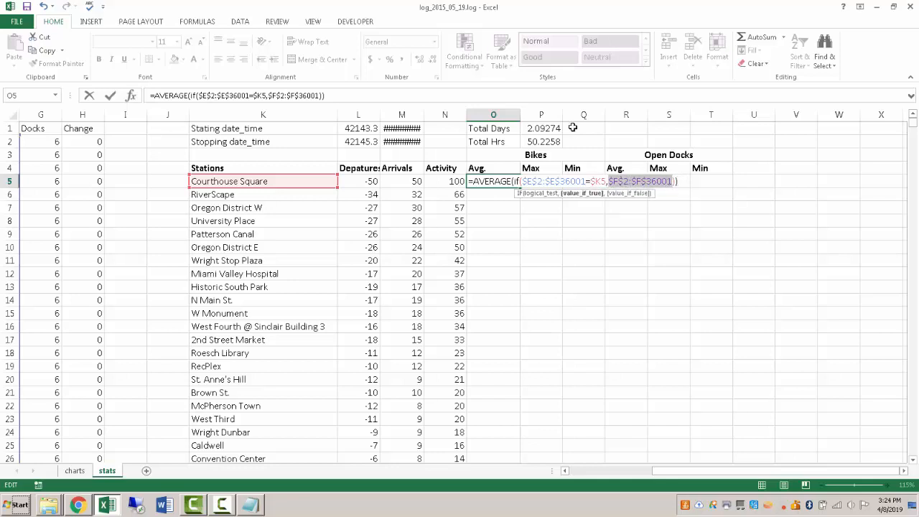
{"action": "left_click", "coordinate": [540, 90]}
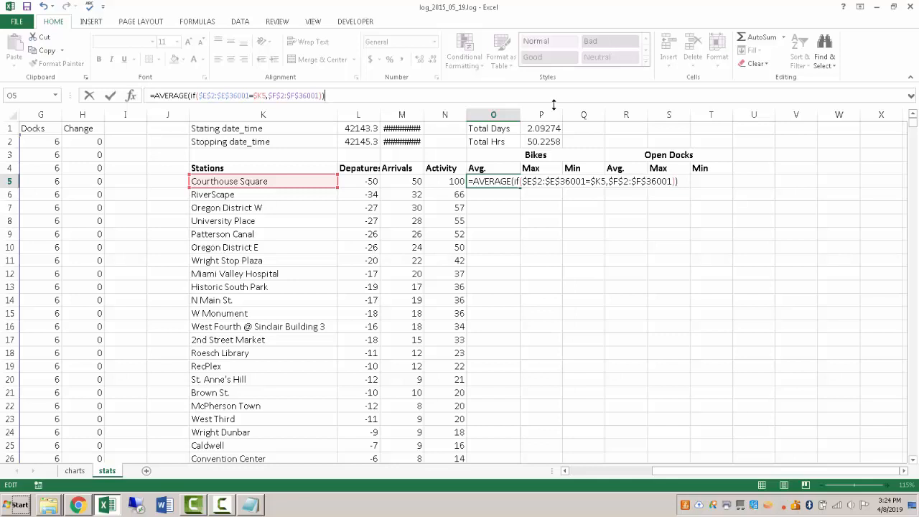
{"action": "key", "text": "ctrl+shift+Return"}
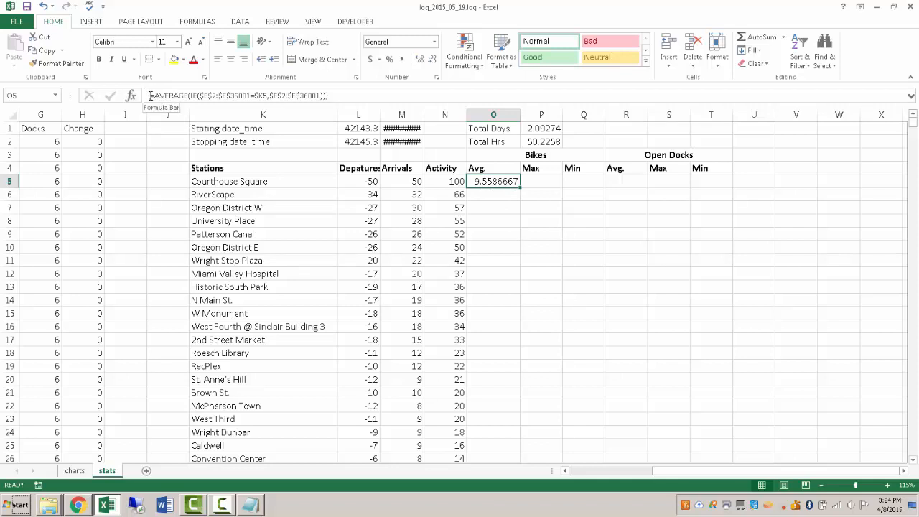
Copy the array formula in O5 to O6:O28 for the remaining stations.
{"action": "left_click", "coordinate": [499, 199]}
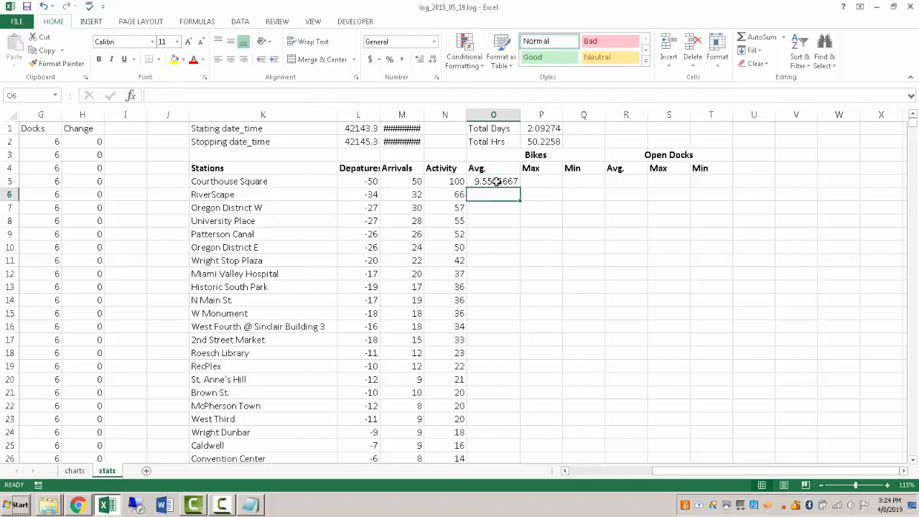
{"action": "left_click", "coordinate": [497, 181]}
{"action": "key", "text": "ctrl+c"}
{"action": "left_click", "coordinate": [491, 193]}
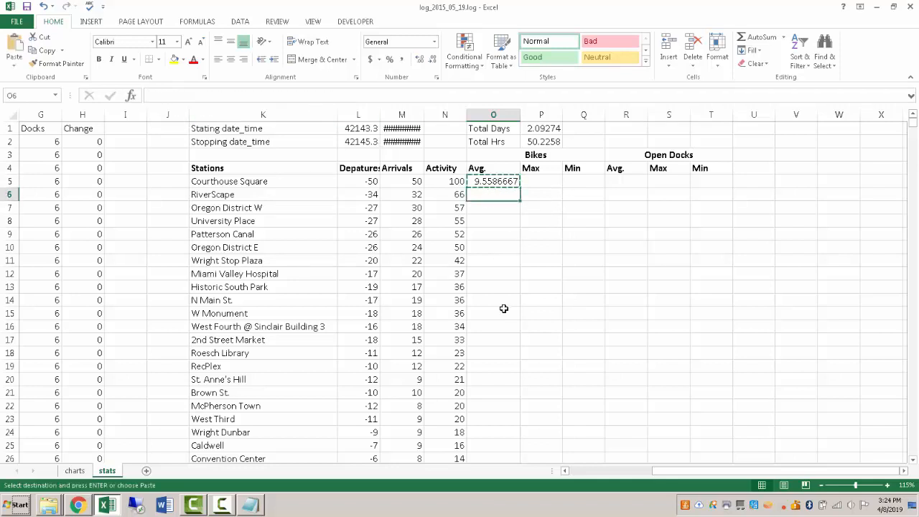
{"action": "scroll", "coordinate": [503, 309], "scroll_direction": "down", "scroll_amount": 1}
{"action": "left_click", "coordinate": [490, 447], "text": "shift"}
{"action": "key", "text": "ctrl+v"}
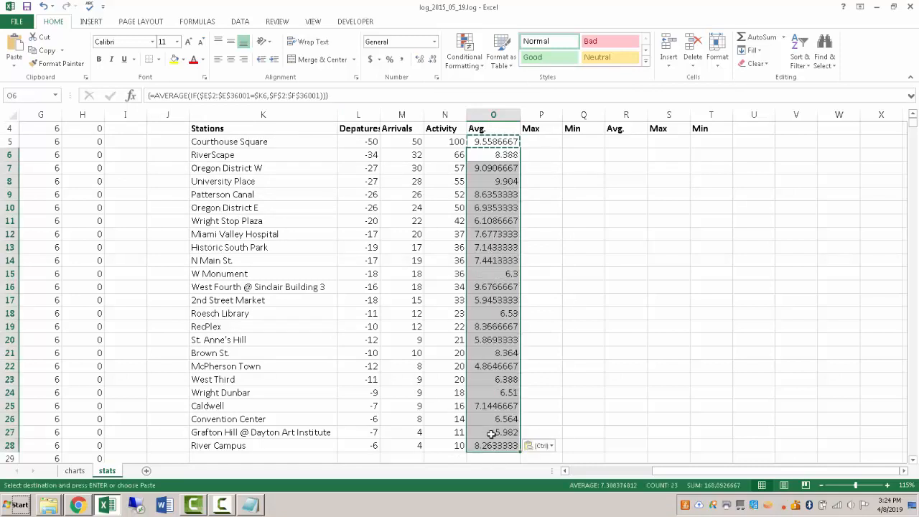
Format the bike averages in O5:O28 to one decimal place.
{"action": "key", "text": "Up"}
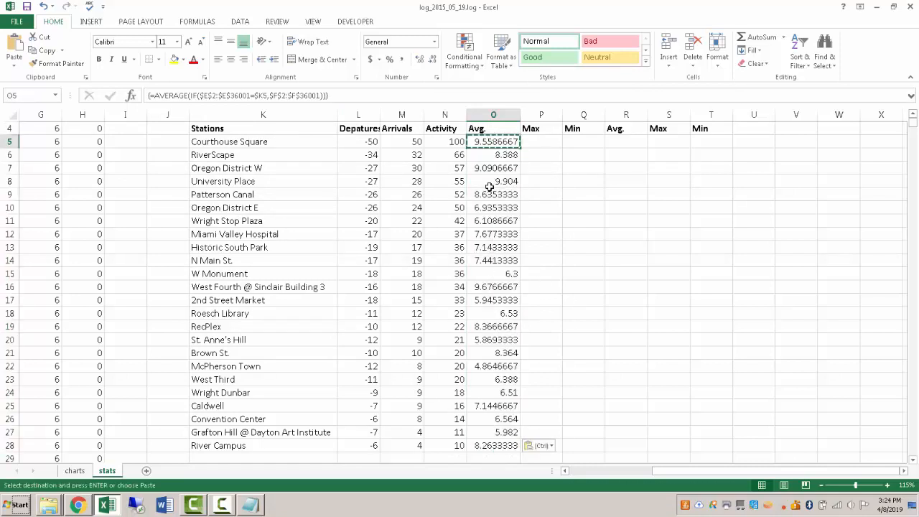
{"action": "left_click", "coordinate": [492, 447], "text": "shift"}
{"action": "left_click", "coordinate": [433, 61]}
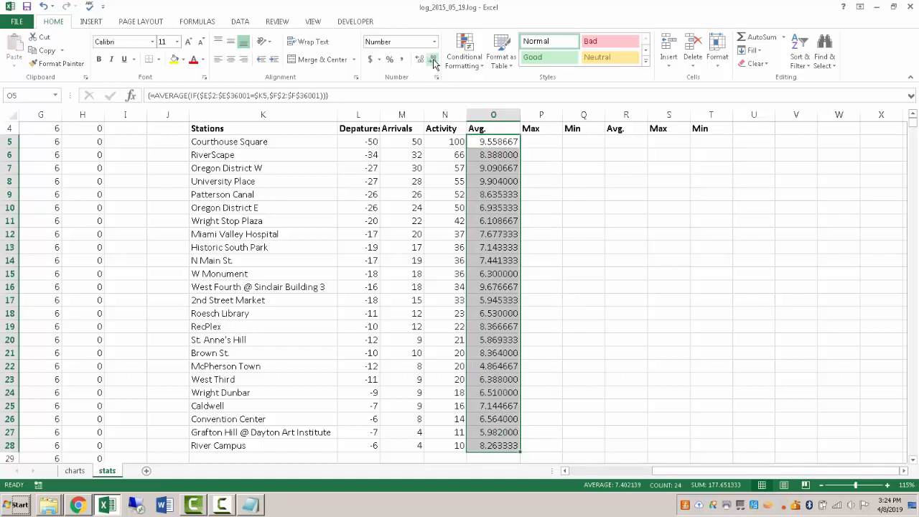
{"action": "left_click", "coordinate": [433, 60]}
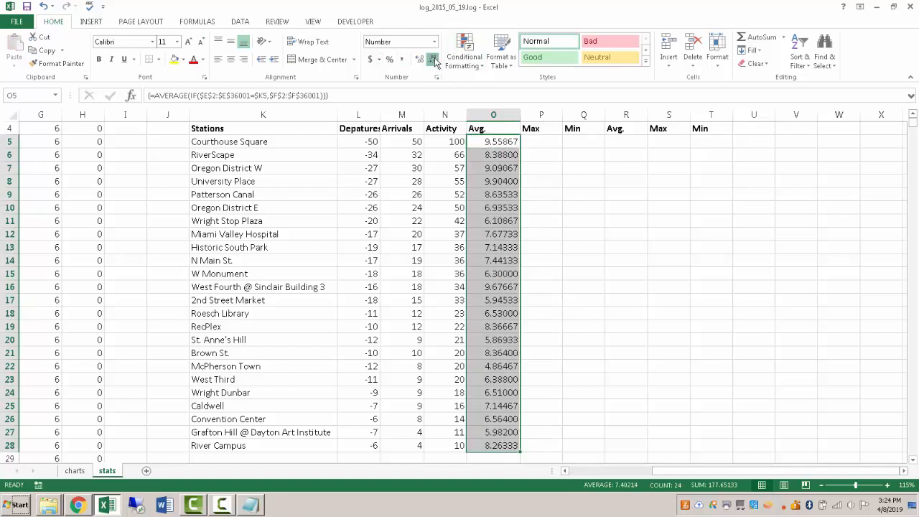
{"action": "left_click", "coordinate": [433, 61]}
{"action": "left_click", "coordinate": [433, 61]}
{"action": "left_click", "coordinate": [433, 60]}
{"action": "left_click", "coordinate": [433, 61]}
{"action": "left_click", "coordinate": [584, 260]}
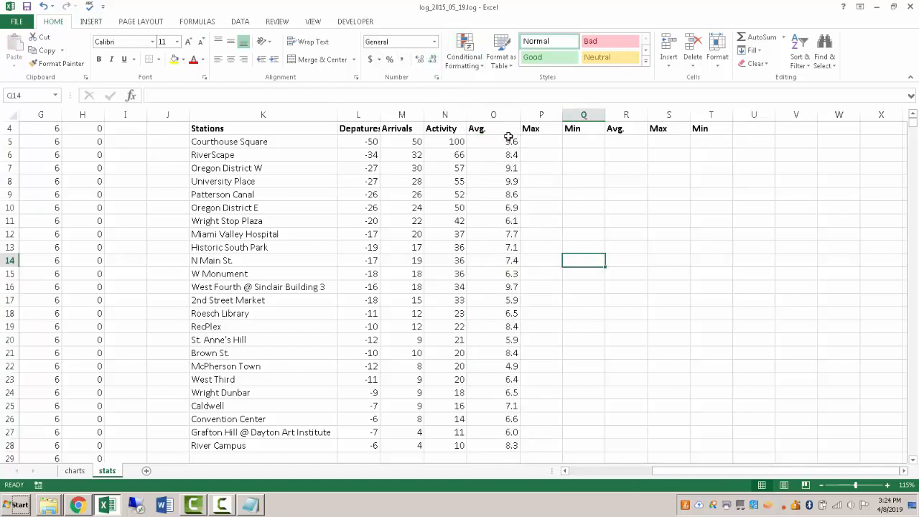
Fill the O5 formula into P5, change its function to MAX, and enter it as an array formula.
{"action": "scroll", "coordinate": [518, 157], "scroll_direction": "up", "scroll_amount": 1}
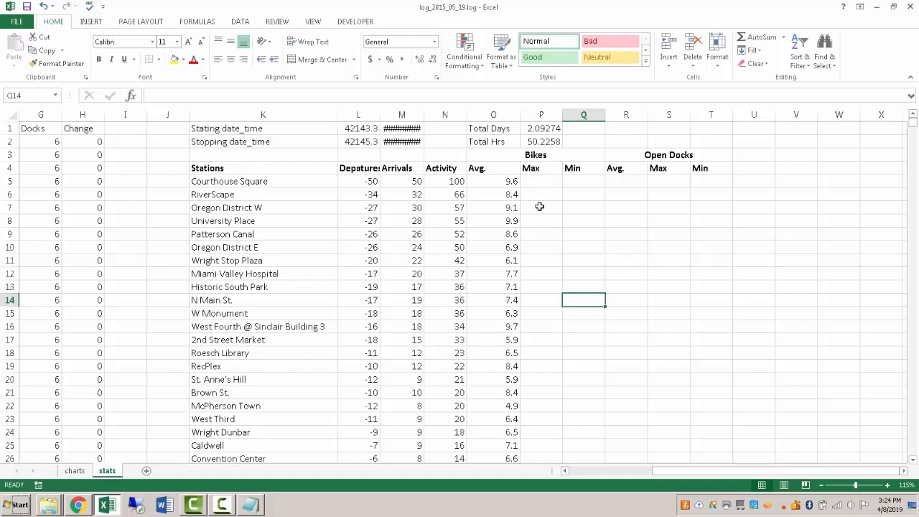
{"action": "left_click", "coordinate": [542, 179]}
{"action": "left_click", "coordinate": [505, 181]}
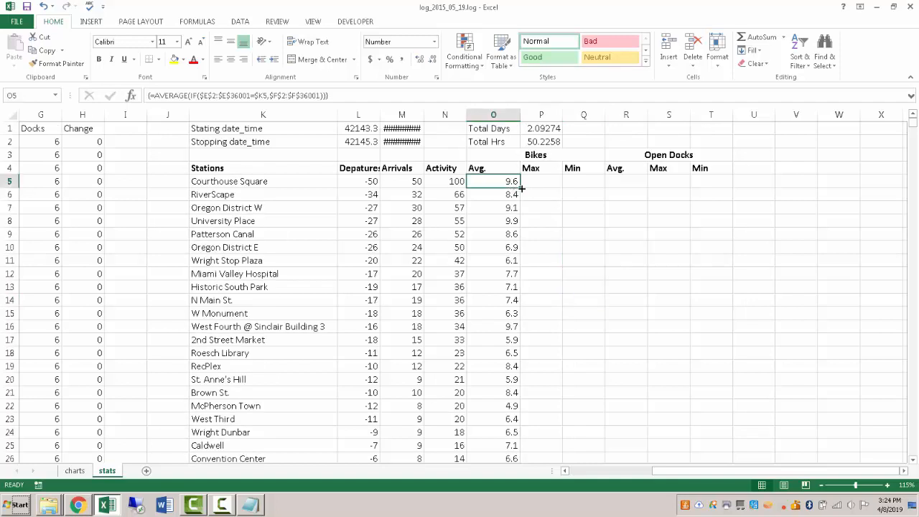
{"action": "left_click_drag", "start_coordinate": [521, 188], "coordinate": [564, 185]}
{"action": "double_click", "coordinate": [547, 181]}
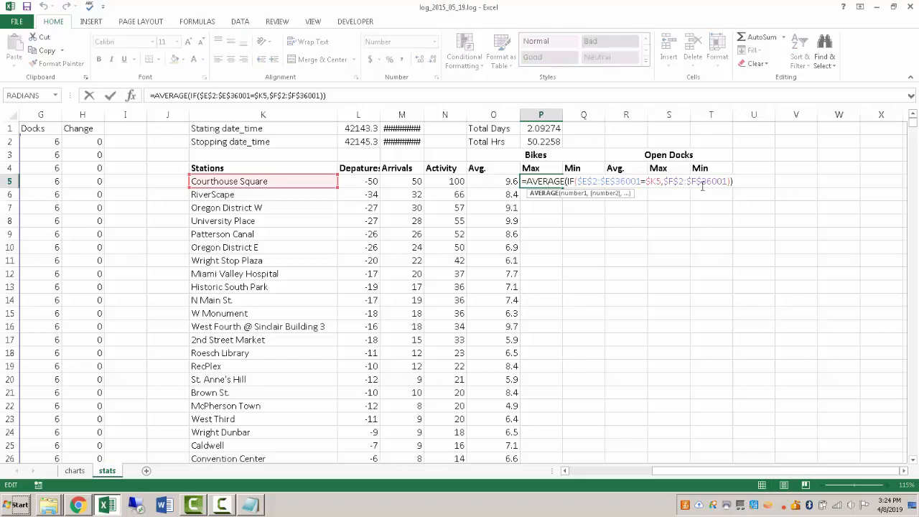
{"action": "left_click_drag", "start_coordinate": [563, 180], "coordinate": [529, 181]}
{"action": "type", "text": "MAX"}
{"action": "key", "text": "Return"}
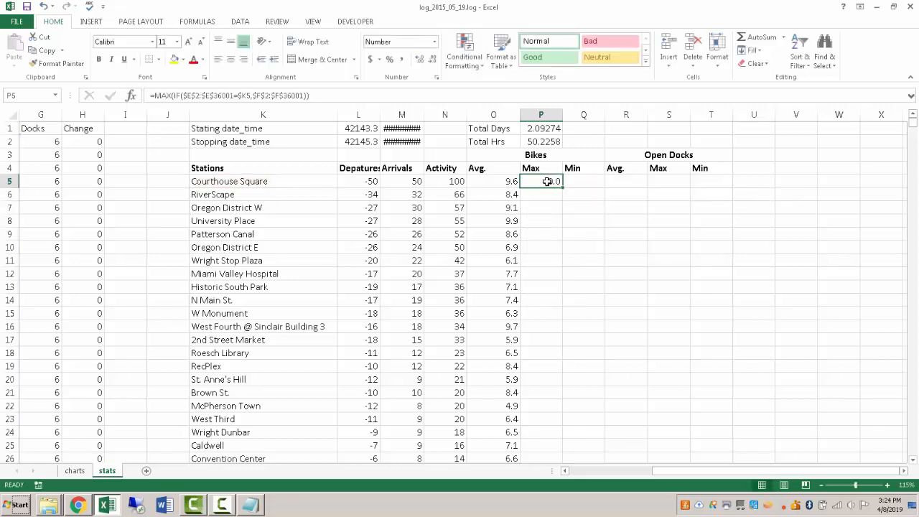
{"action": "double_click", "coordinate": [544, 181]}
{"action": "key", "text": "ctrl+shift+Return"}
Fill the P5 formula into Q5, change its function to MIN, and enter it as an array formula.
{"action": "left_click", "coordinate": [590, 180]}
{"action": "left_click", "coordinate": [560, 181]}
{"action": "left_click_drag", "start_coordinate": [565, 187], "coordinate": [597, 185]}
{"action": "double_click", "coordinate": [585, 181]}
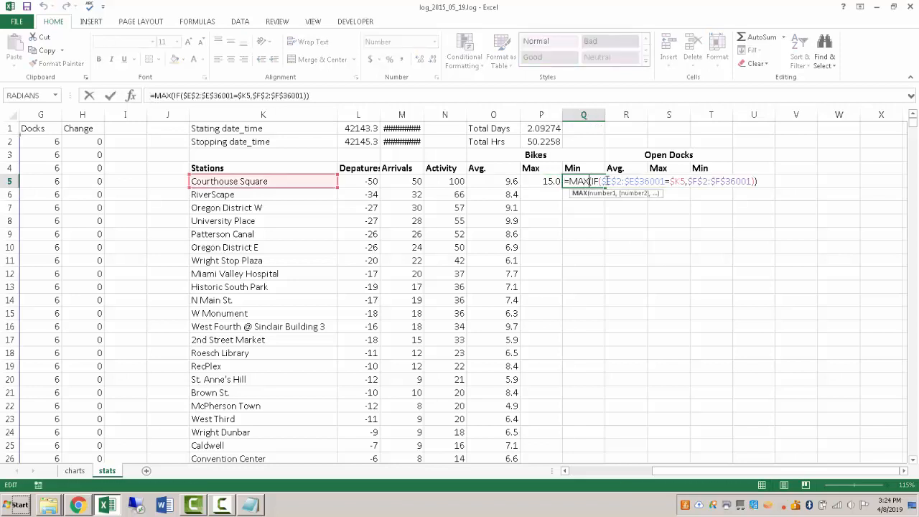
{"action": "key", "text": "BackSpace"}
{"action": "key", "text": "BackSpace"}
{"action": "type", "text": "IN"}
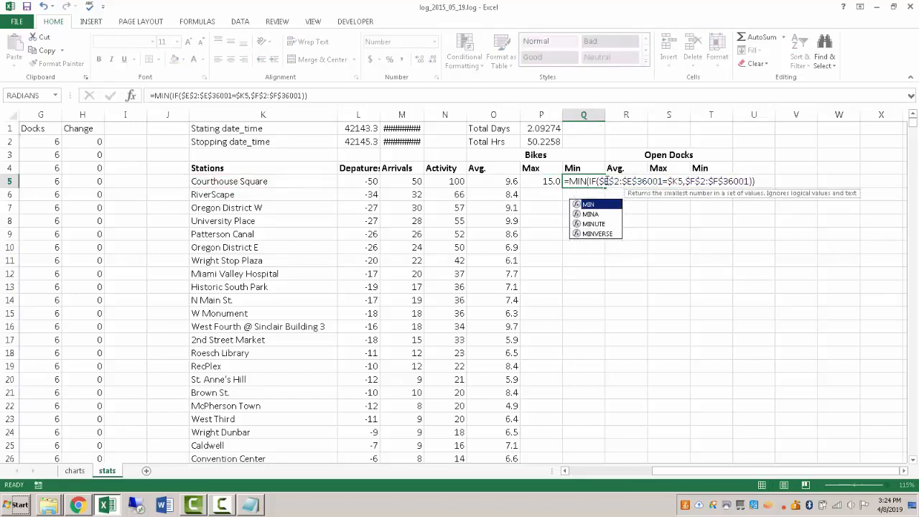
{"action": "key", "text": "ctrl+shift+Return"}
Copy the maximum and minimum bike formulas in P5:Q5 to P6:Q28 for the remaining stations.
{"action": "key", "text": "Left"}
{"action": "key", "text": "ctrl+c"}
{"action": "key", "text": "Right"}
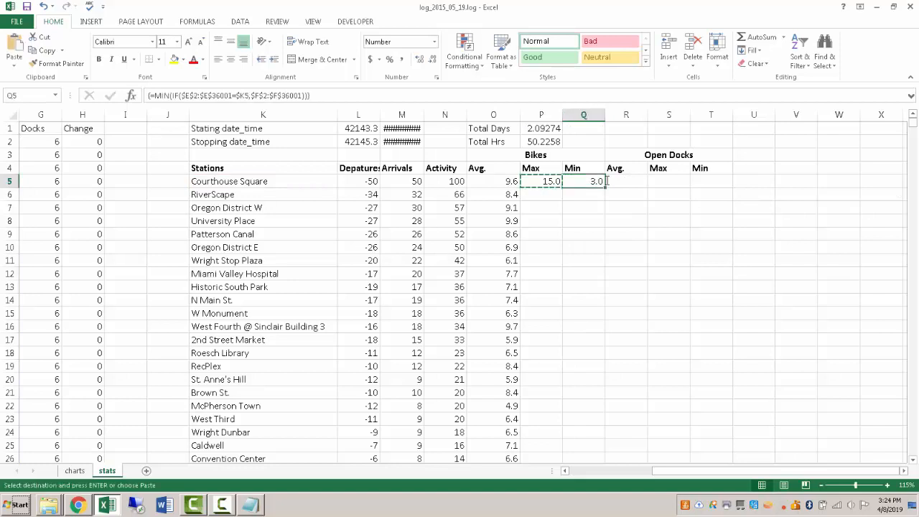
{"action": "key", "text": "shift+Left"}
{"action": "key", "text": "ctrl+c"}
{"action": "key", "text": "Left"}
{"action": "key", "text": "Left"}
{"action": "key", "text": "Down"}
{"action": "key", "text": "ctrl+Down"}
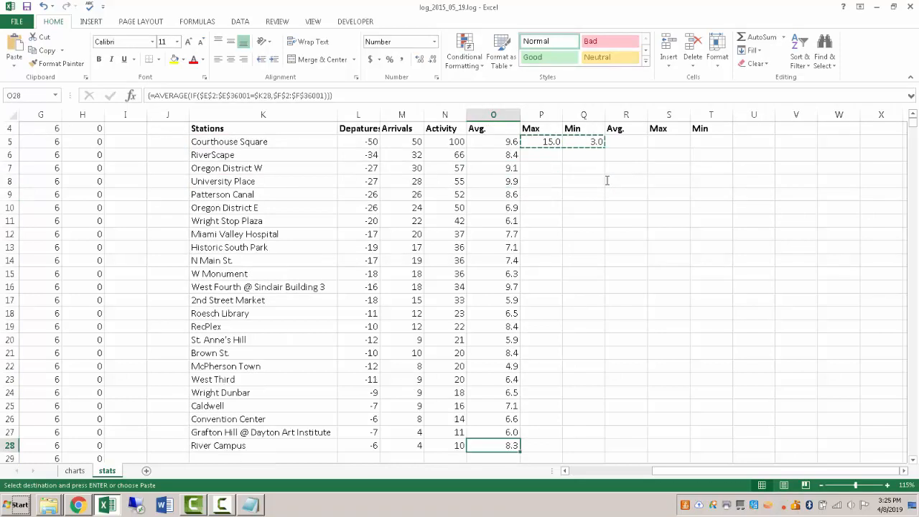
{"action": "key", "text": "Right"}
{"action": "key", "text": "shift+Up"}
{"action": "key", "text": "shift+Right"}
{"action": "key", "text": "ctrl+shift+Up"}
{"action": "key", "text": "shift+Down"}
{"action": "key", "text": "ctrl+v"}
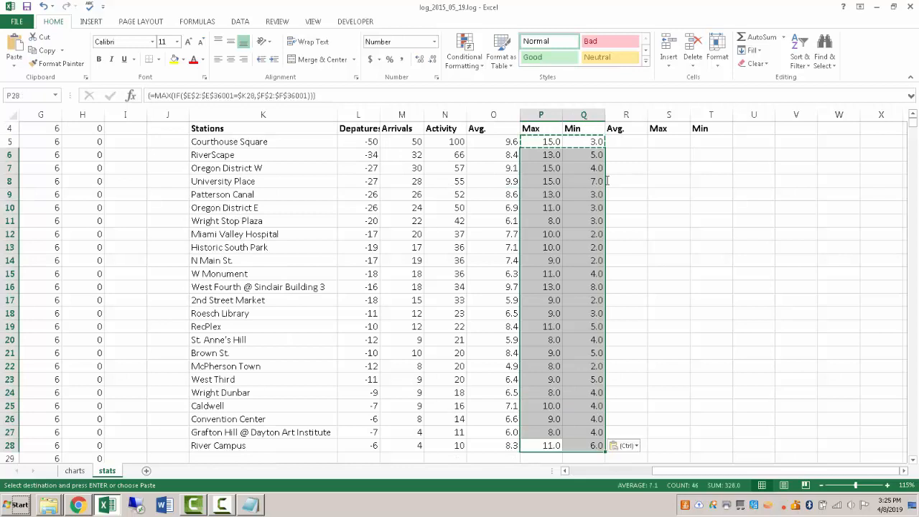
Format the maximum and minimum bike values in P5:Q28 with no decimal places.
{"action": "left_click", "coordinate": [633, 186]}
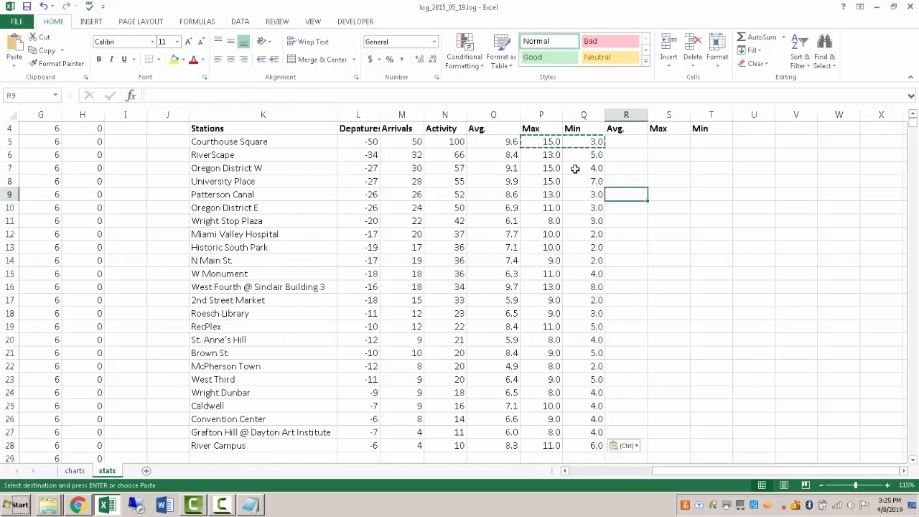
{"action": "left_click", "coordinate": [553, 144]}
{"action": "key", "text": "shift+Right"}
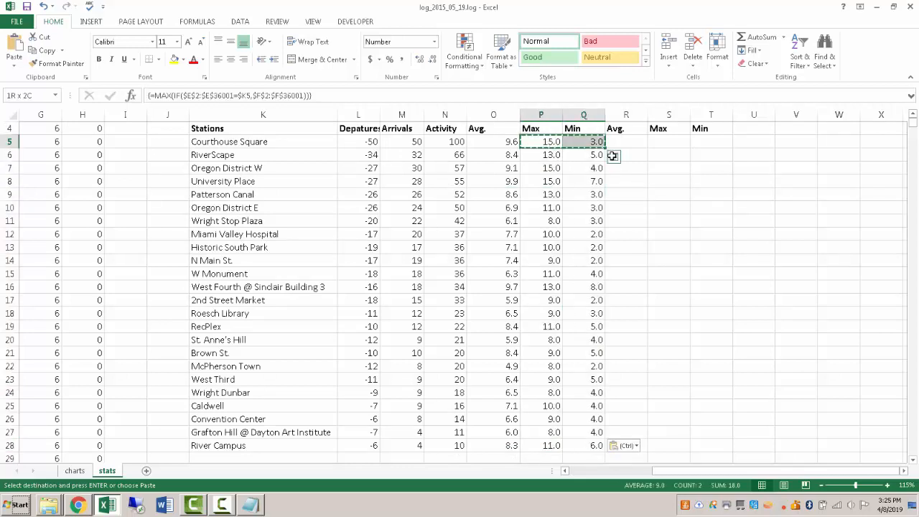
{"action": "key", "text": "ctrl+shift+Down"}
{"action": "left_click", "coordinate": [433, 60]}
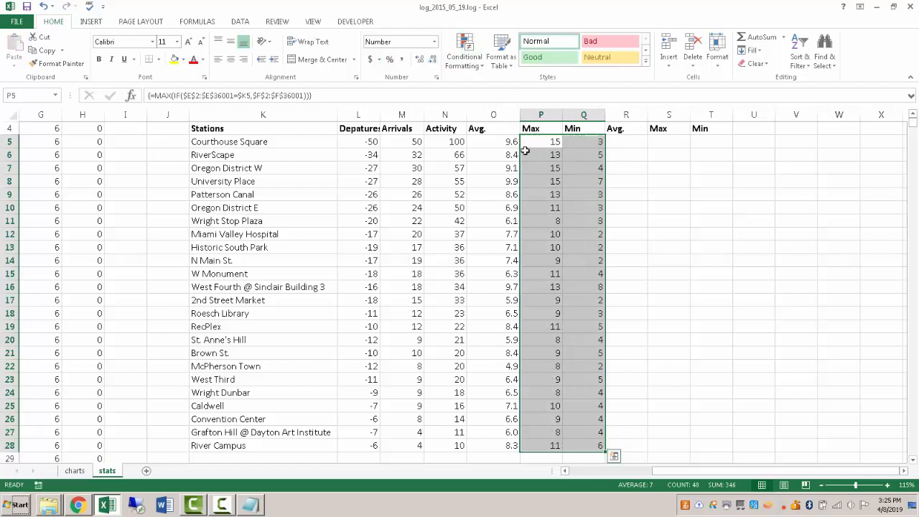
Copy the three bike formulas in O5:Q5 to the Open Docks cells R5:T5.
{"action": "left_click", "coordinate": [661, 207]}
{"action": "scroll", "coordinate": [618, 182], "scroll_direction": "up", "scroll_amount": 1}
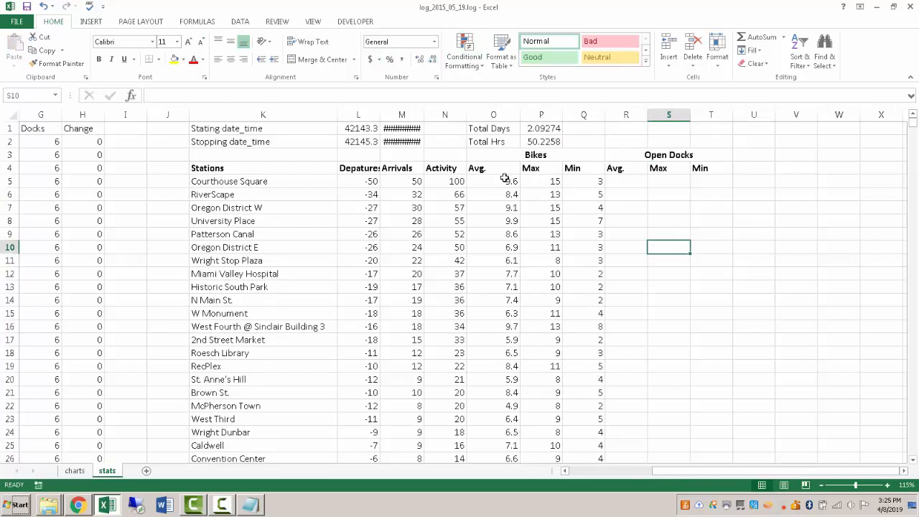
{"action": "left_click_drag", "start_coordinate": [505, 178], "coordinate": [596, 182]}
{"action": "key", "text": "ctrl+c"}
{"action": "left_click", "coordinate": [638, 186]}
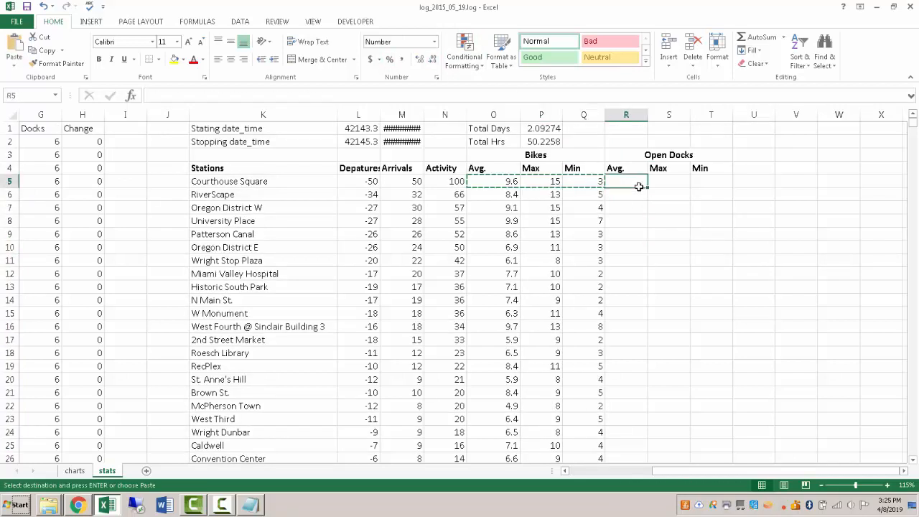
{"action": "key", "text": "ctrl+v"}
Change the averaged range in R5 to the Docks column, $G$2:$G$36001, and enter it as an array formula.
{"action": "double_click", "coordinate": [622, 180]}
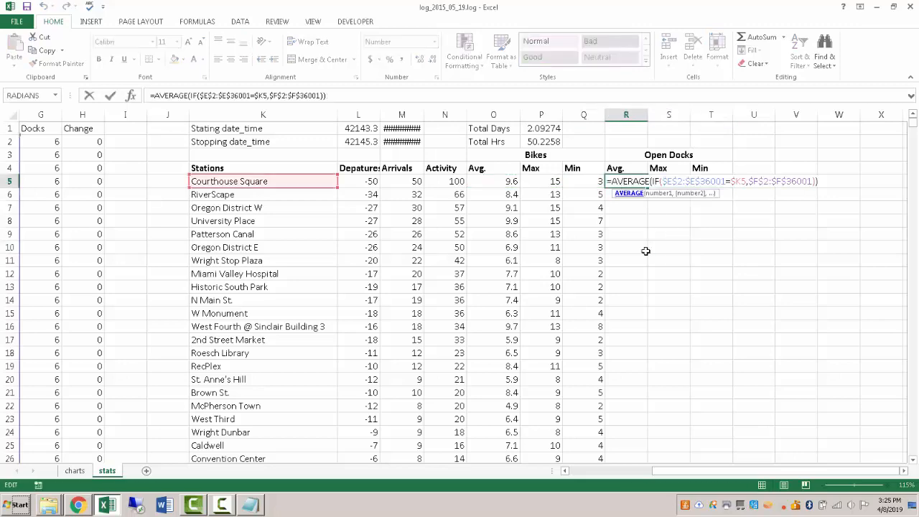
{"action": "left_click_drag", "start_coordinate": [704, 473], "coordinate": [654, 473]}
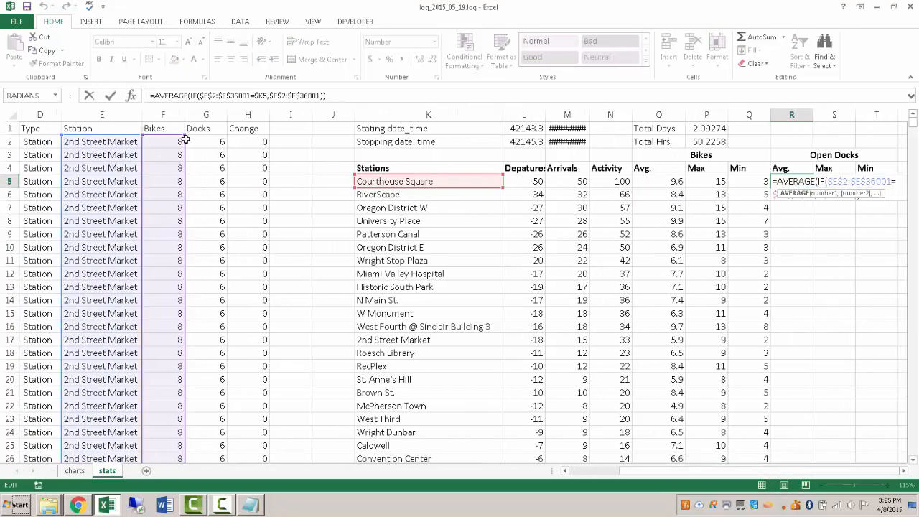
{"action": "left_click_drag", "start_coordinate": [185, 140], "coordinate": [194, 146]}
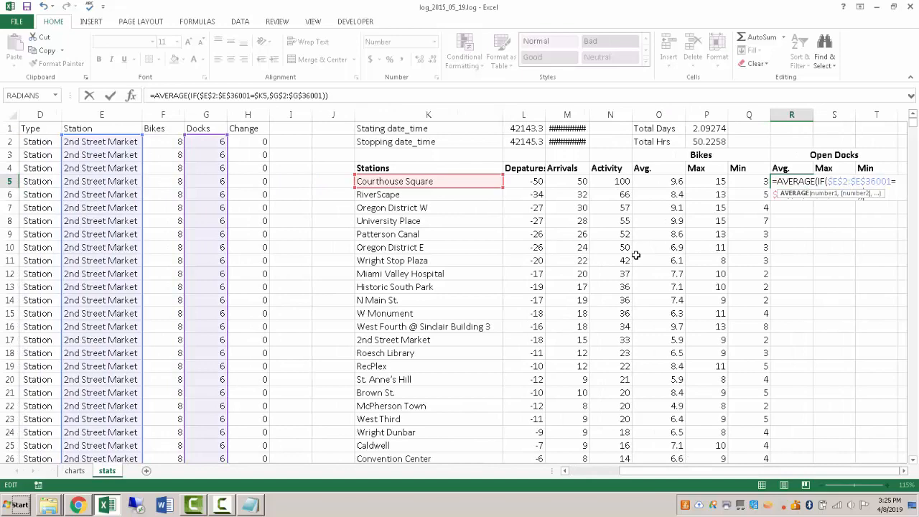
{"action": "key", "text": "ctrl+Return"}
Change the value range in the S5 and T5 formulas to $G$2:$G$36001 and enter both as array formulas.
{"action": "double_click", "coordinate": [833, 181]}
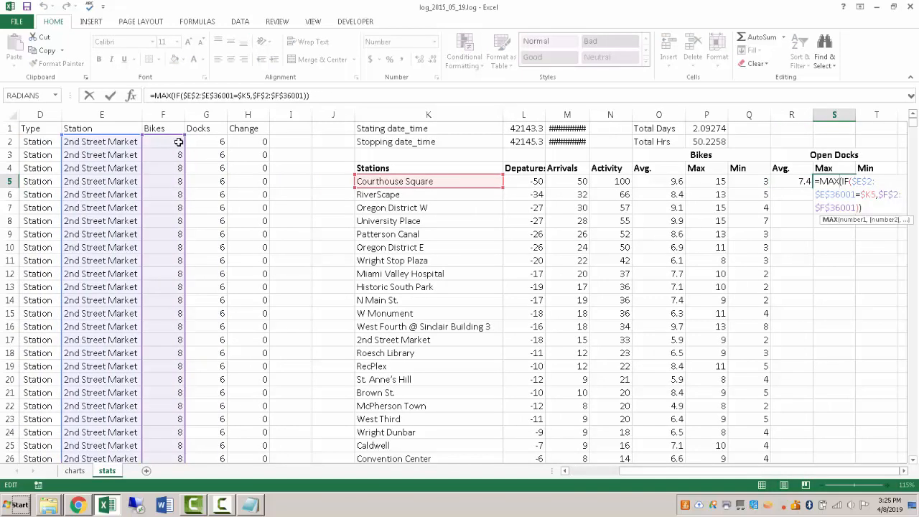
{"action": "left_click_drag", "start_coordinate": [178, 141], "coordinate": [195, 144]}
{"action": "key", "text": "ctrl+shift+Return"}
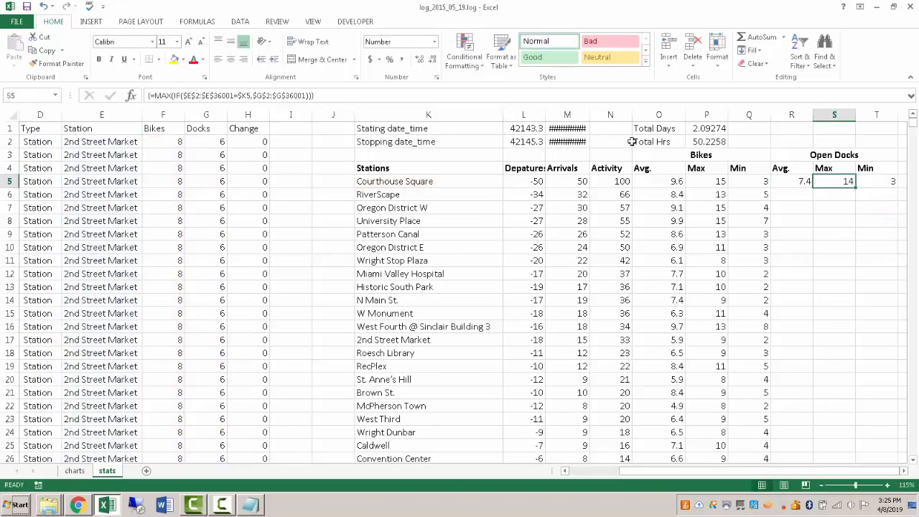
{"action": "double_click", "coordinate": [878, 180]}
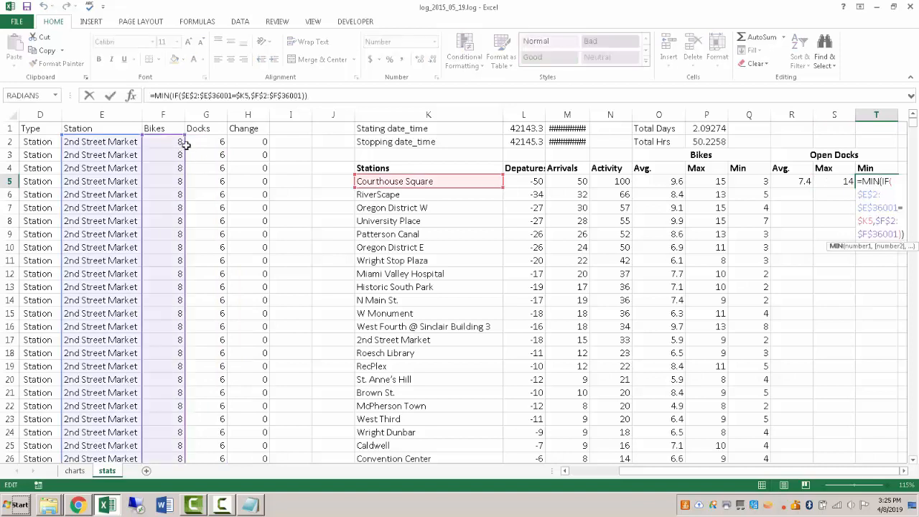
{"action": "left_click_drag", "start_coordinate": [185, 146], "coordinate": [199, 148]}
{"action": "key", "text": "ctrl+shift+Return"}
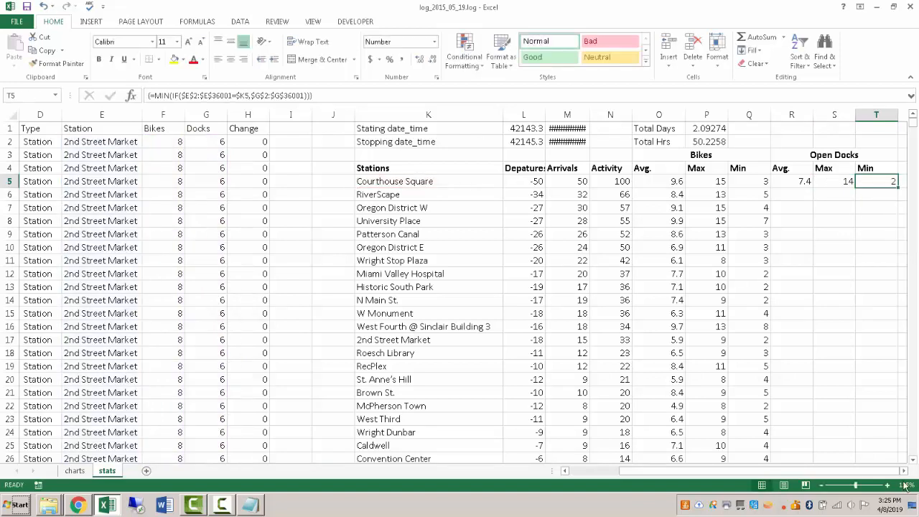
Copy the open dock formulas in R5:T5 to R6:T28 for the remaining stations.
{"action": "left_click", "coordinate": [904, 470]}
{"action": "left_click", "coordinate": [904, 470]}
{"action": "left_click_drag", "start_coordinate": [677, 181], "coordinate": [742, 183]}
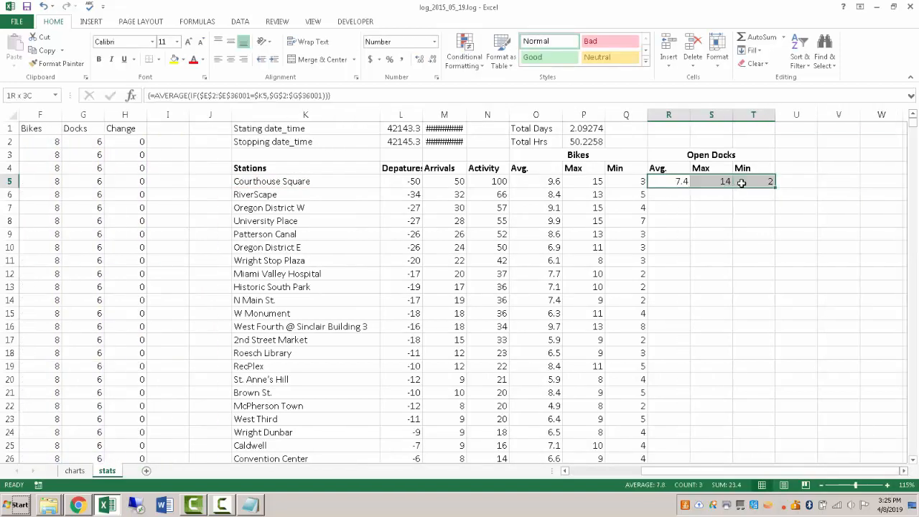
{"action": "key", "text": "ctrl+c"}
{"action": "left_click", "coordinate": [631, 181]}
{"action": "key", "text": "ctrl+Down"}
{"action": "key", "text": "Right"}
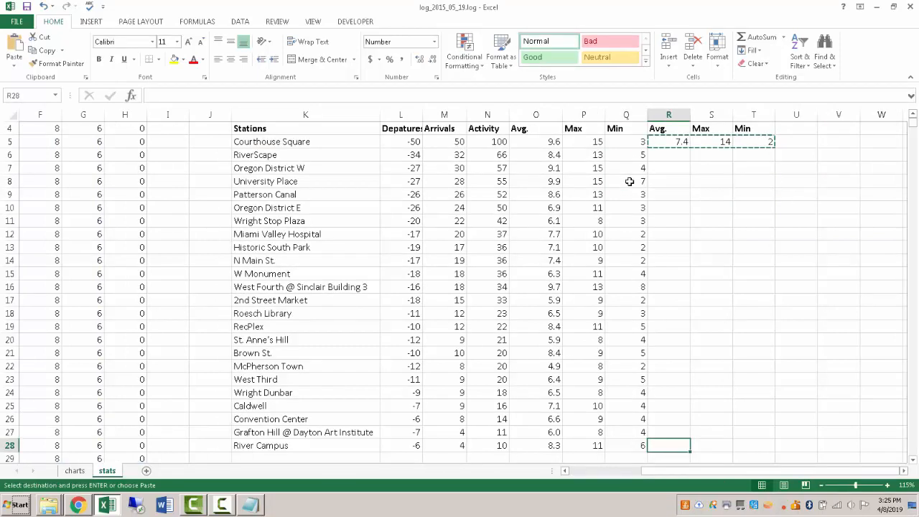
{"action": "key", "text": "shift+Right"}
{"action": "key", "text": "shift+Right"}
{"action": "key", "text": "ctrl+shift+Up"}
{"action": "key", "text": "shift+Down"}
{"action": "key", "text": "ctrl+v"}
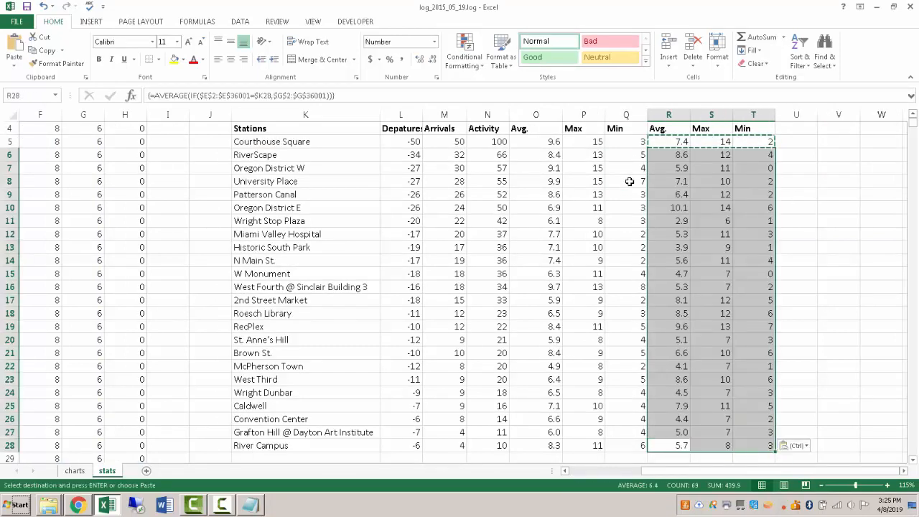
{"action": "left_click", "coordinate": [812, 182]}
{"action": "scroll", "coordinate": [747, 235], "scroll_direction": "up", "scroll_amount": 1}
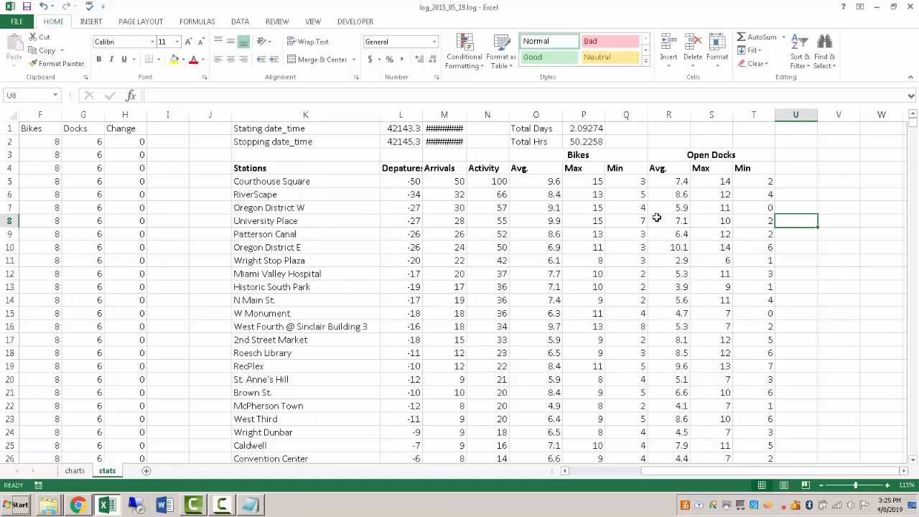
Review the station summary table: departures, arrivals, bike averages, and the minimum open docks, especially for Oregon District W.
{"action": "scroll", "coordinate": [656, 218], "scroll_direction": "down", "scroll_amount": 2}
{"action": "left_click", "coordinate": [847, 228]}
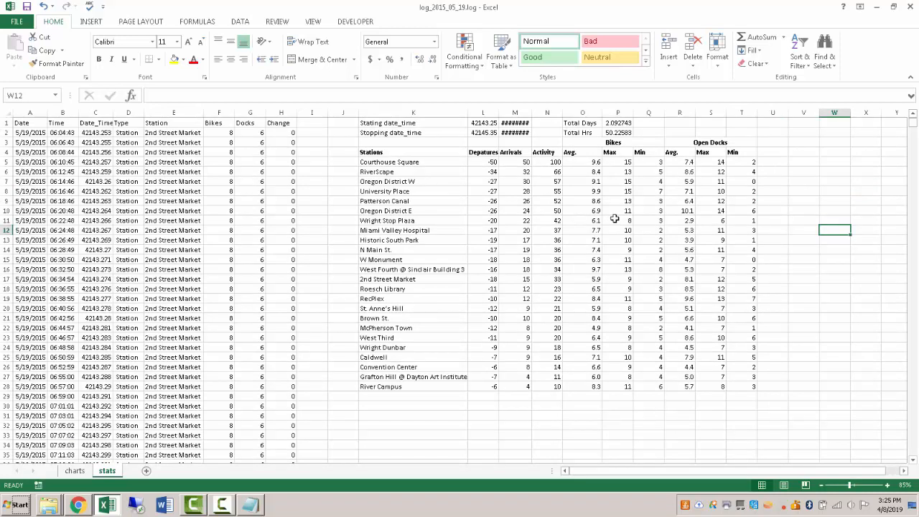
{"action": "left_click_drag", "start_coordinate": [401, 152], "coordinate": [400, 388]}
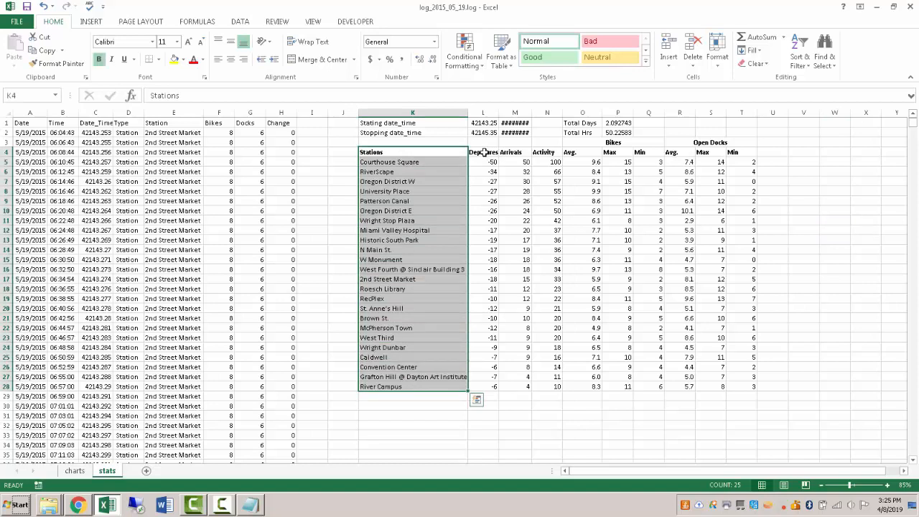
{"action": "left_click_drag", "start_coordinate": [485, 152], "coordinate": [491, 386]}
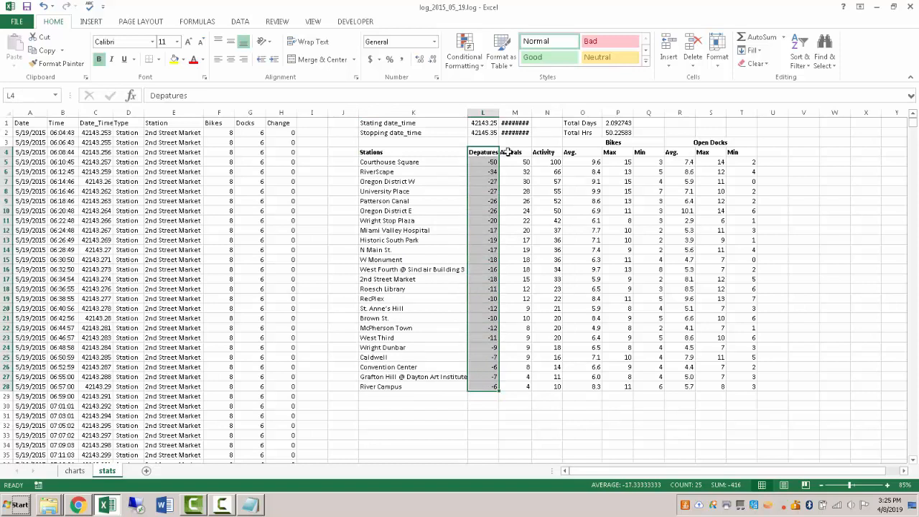
{"action": "left_click_drag", "start_coordinate": [507, 152], "coordinate": [521, 384]}
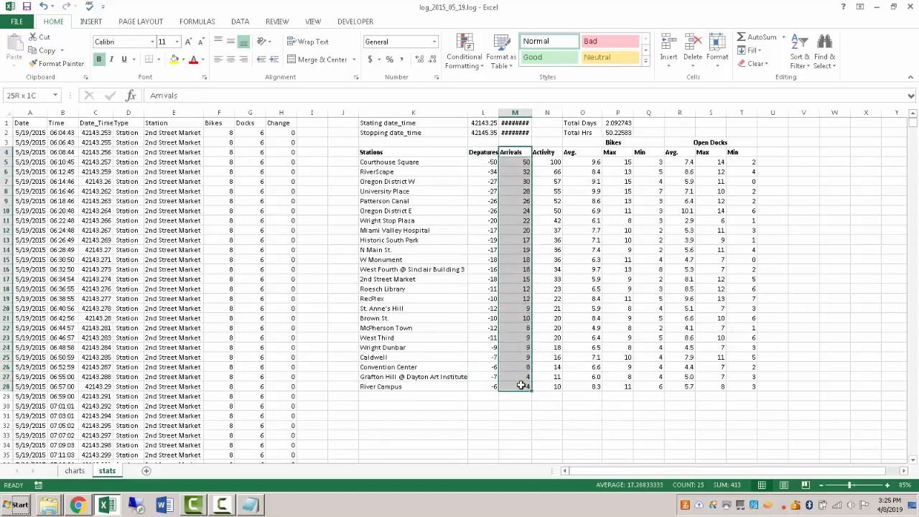
{"action": "left_click", "coordinate": [507, 162]}
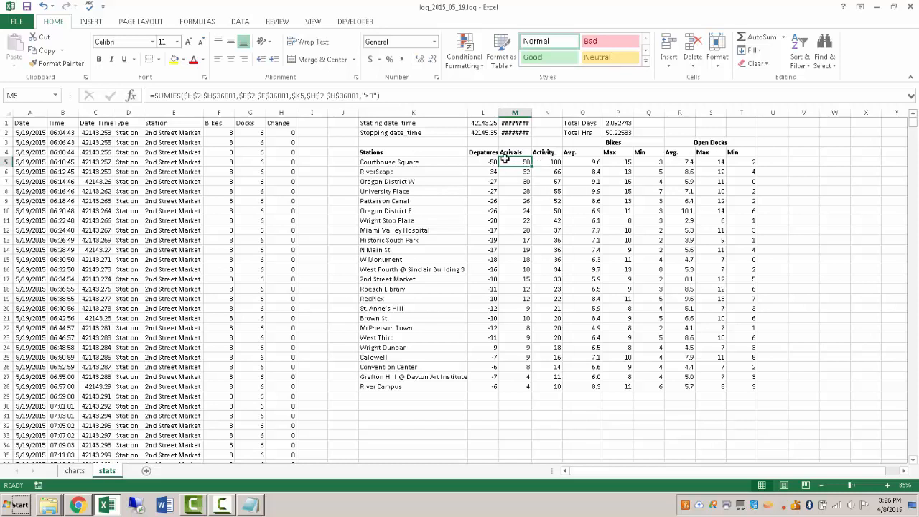
{"action": "left_click", "coordinate": [569, 158]}
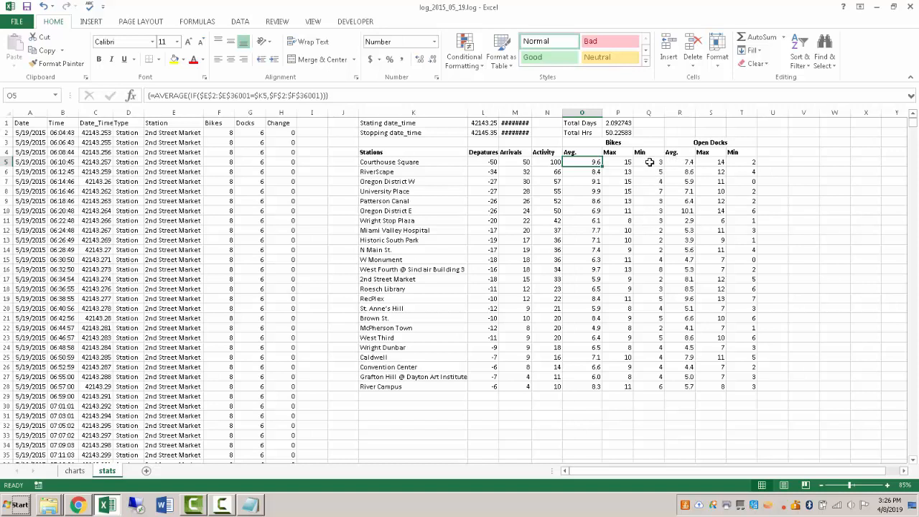
{"action": "left_click_drag", "start_coordinate": [745, 160], "coordinate": [749, 388]}
{"action": "left_click", "coordinate": [743, 182]}
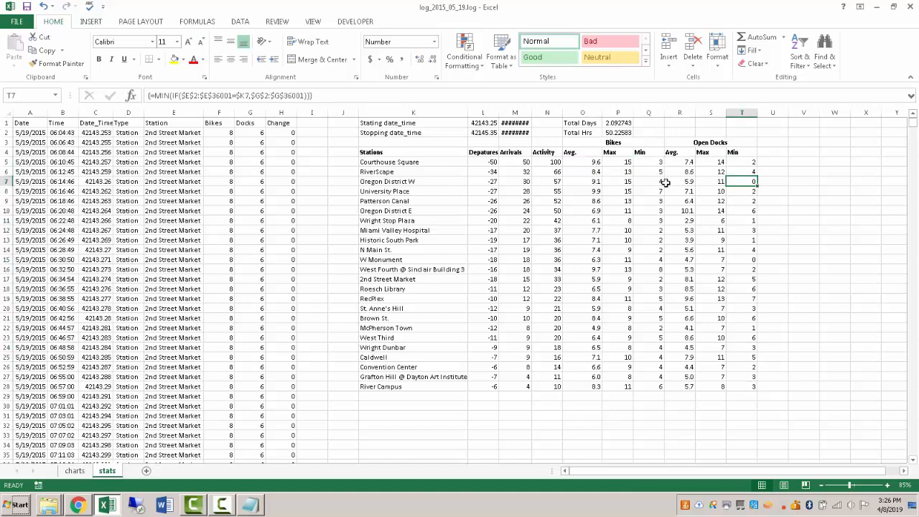
{"action": "left_click", "coordinate": [421, 181]}
{"action": "left_click", "coordinate": [739, 179]}
{"action": "left_click", "coordinate": [409, 181]}
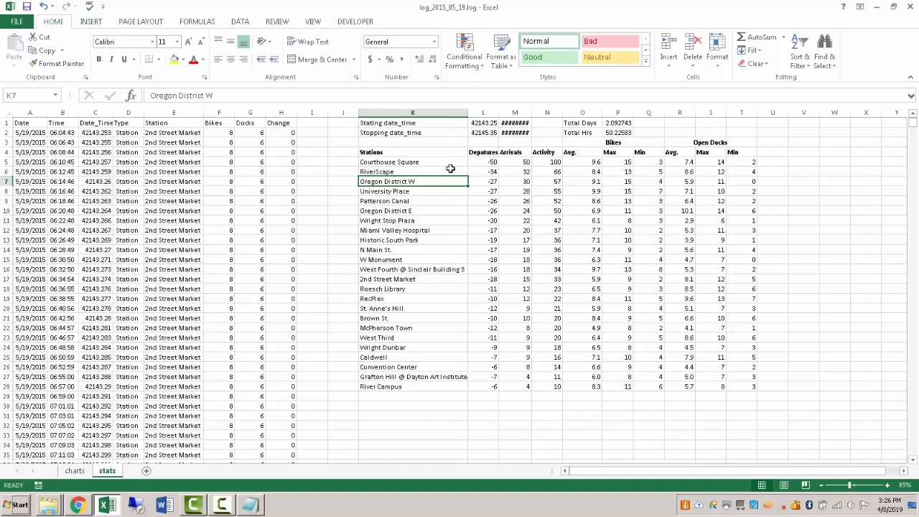
{"action": "left_click", "coordinate": [487, 427]}
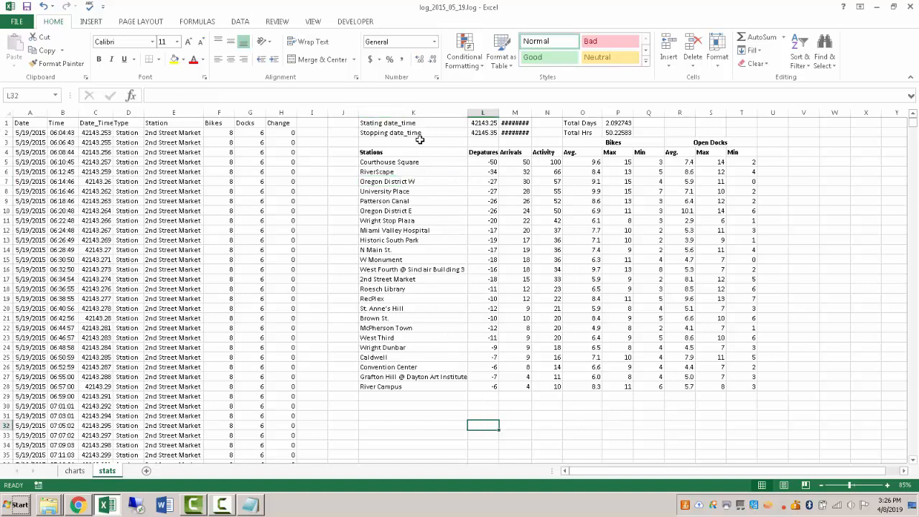
Make the starting and stopping date_time labels in K1:K2 bold.
{"action": "left_click_drag", "start_coordinate": [419, 123], "coordinate": [422, 137]}
{"action": "left_click", "coordinate": [99, 59]}
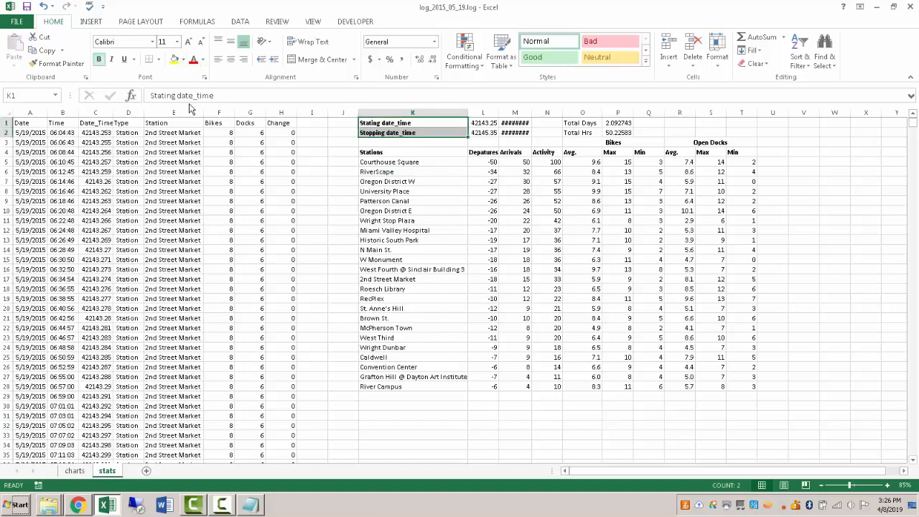
Examine the Available Bikes chart and its Station filter on the charts sheet, and highlight Oregon District W's row in the stats summary.
{"action": "left_click", "coordinate": [394, 210]}
{"action": "left_click", "coordinate": [75, 471]}
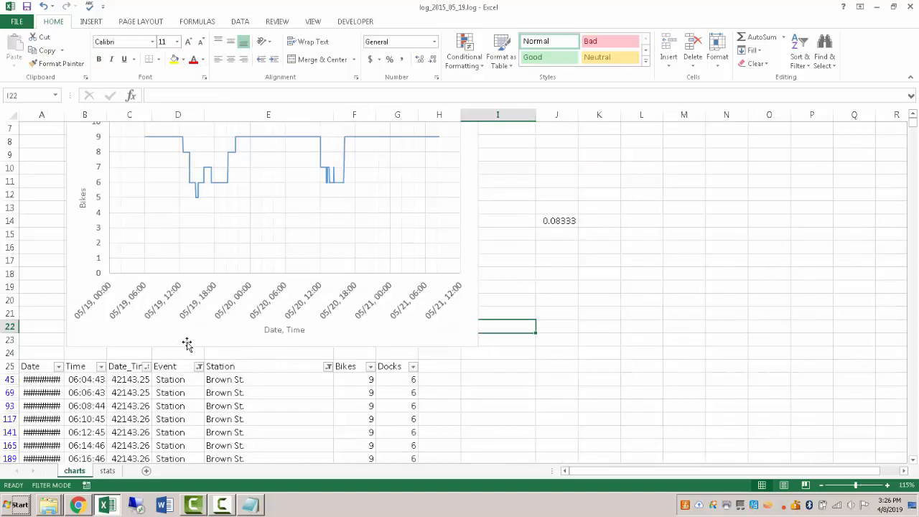
{"action": "scroll", "coordinate": [186, 345], "scroll_direction": "up", "scroll_amount": 2}
{"action": "scroll", "coordinate": [188, 347], "scroll_direction": "down", "scroll_amount": 1}
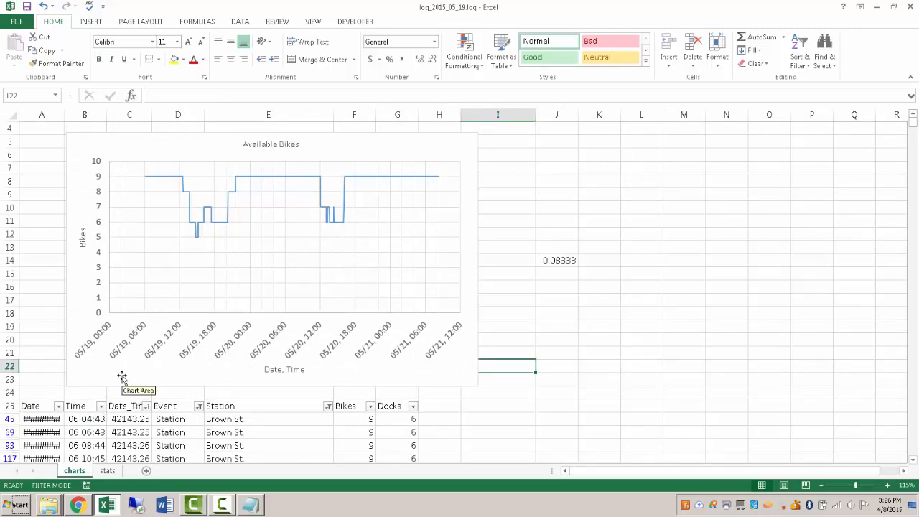
{"action": "left_click", "coordinate": [328, 406]}
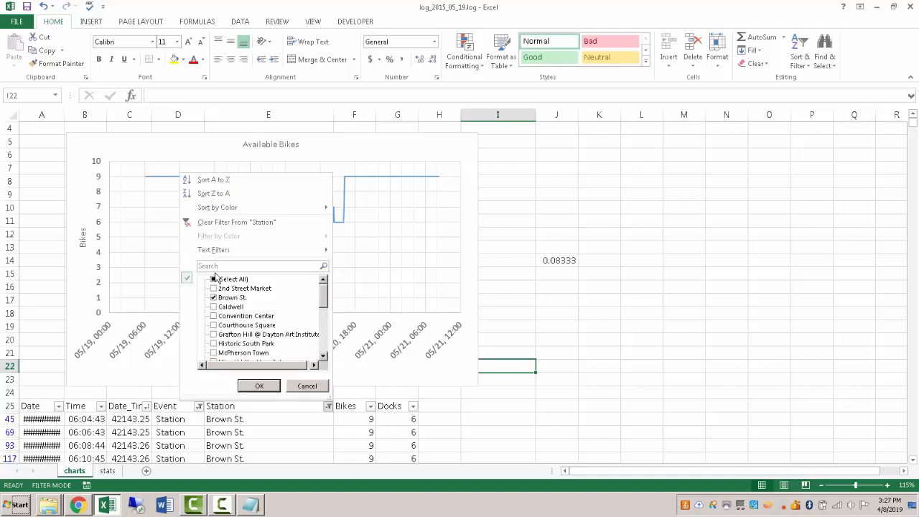
{"action": "left_click", "coordinate": [306, 386]}
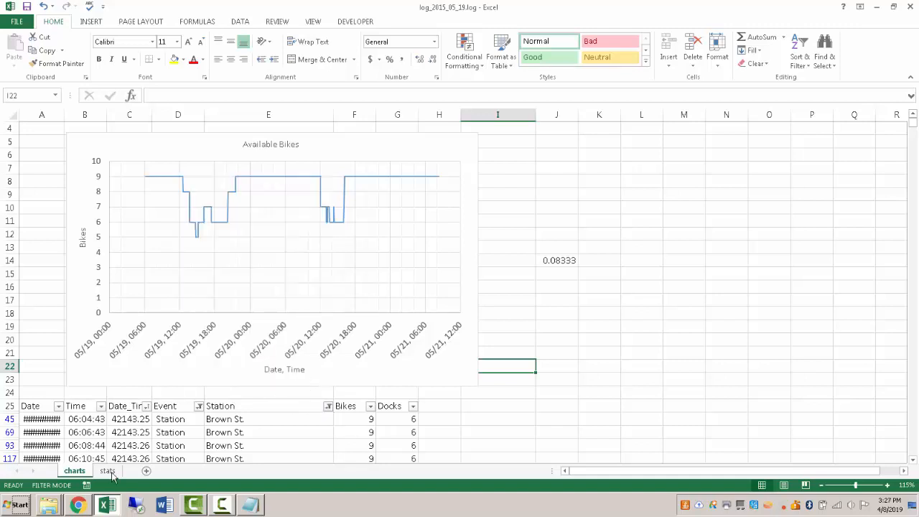
{"action": "left_click", "coordinate": [107, 470]}
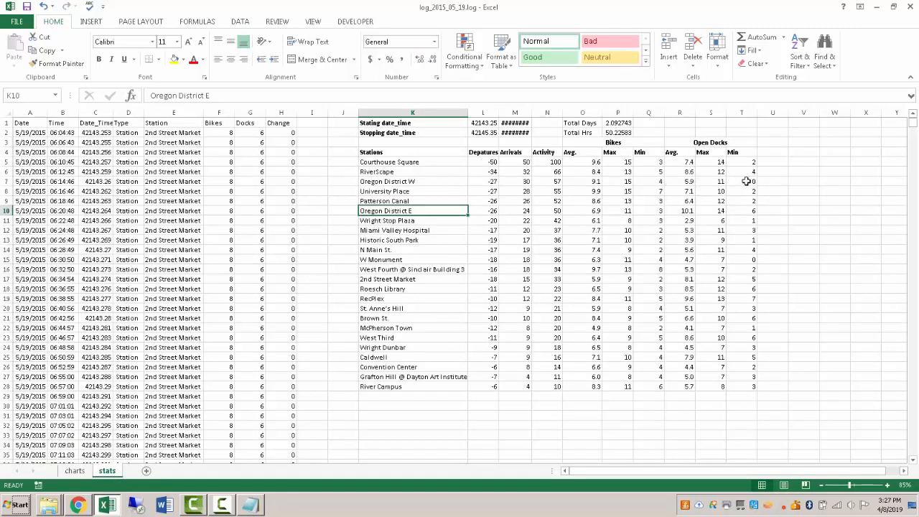
{"action": "left_click_drag", "start_coordinate": [749, 181], "coordinate": [388, 182]}
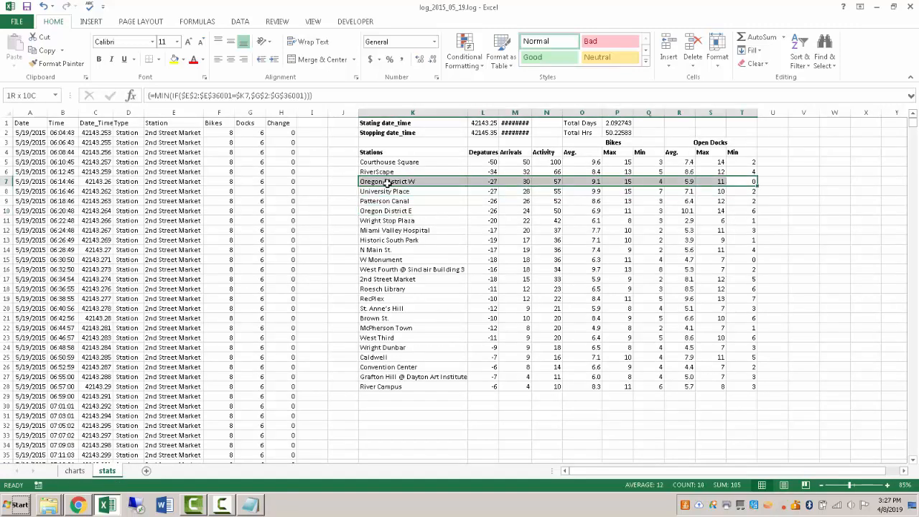
Filter the charts sheet's Station column to Oregon District W only, in place of Brown St.
{"action": "left_click", "coordinate": [75, 470]}
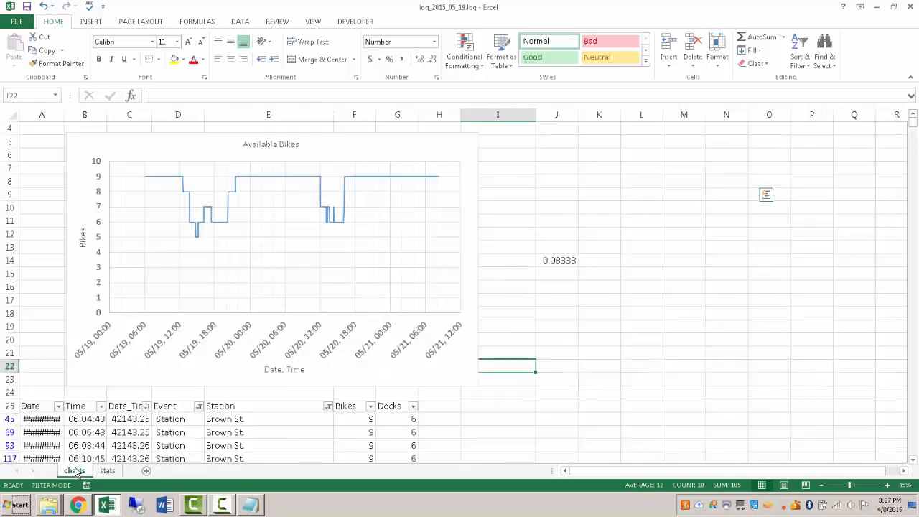
{"action": "left_click", "coordinate": [328, 407]}
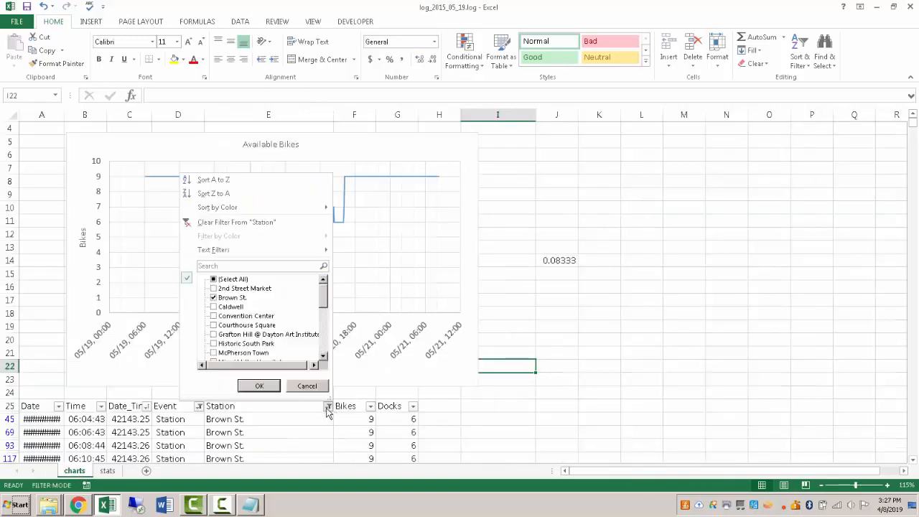
{"action": "left_click", "coordinate": [226, 299]}
{"action": "scroll", "coordinate": [239, 329], "scroll_direction": "down", "scroll_amount": 2}
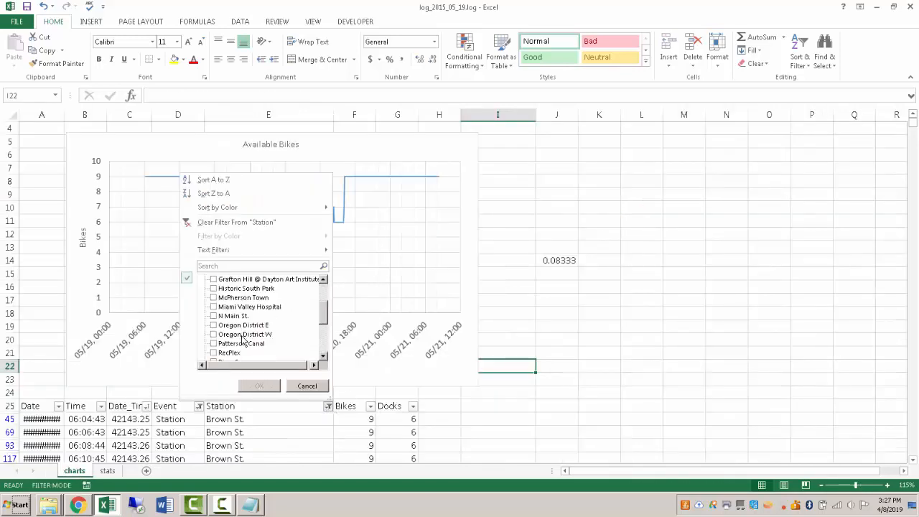
{"action": "left_click", "coordinate": [242, 335]}
{"action": "left_click", "coordinate": [259, 385]}
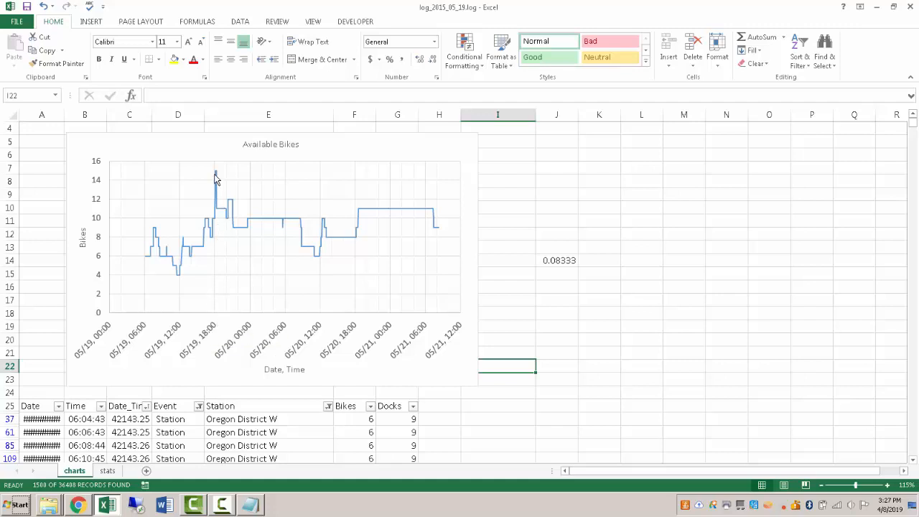
Compare Oregon District W's Available Bikes chart with its bike and open dock figures in the stats summary.
{"action": "mouse_move", "coordinate": [216, 177]}
{"action": "left_click", "coordinate": [107, 471]}
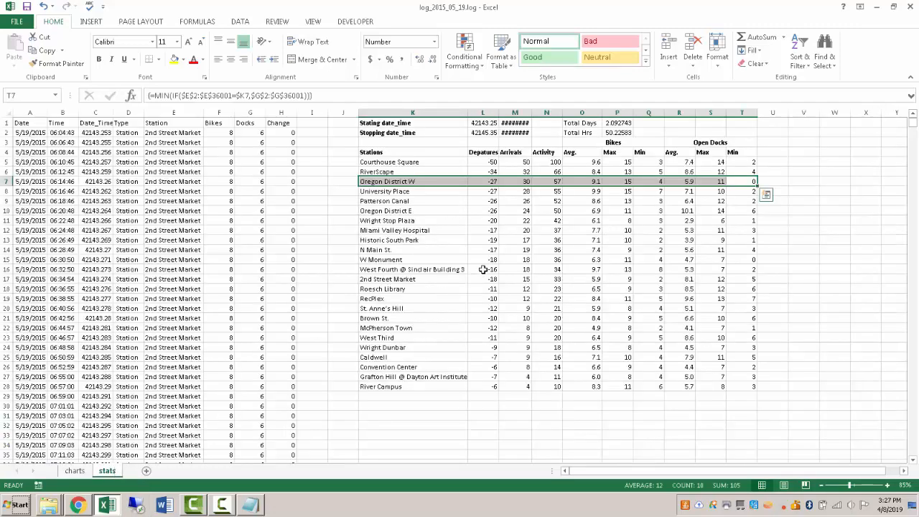
{"action": "left_click", "coordinate": [75, 471]}
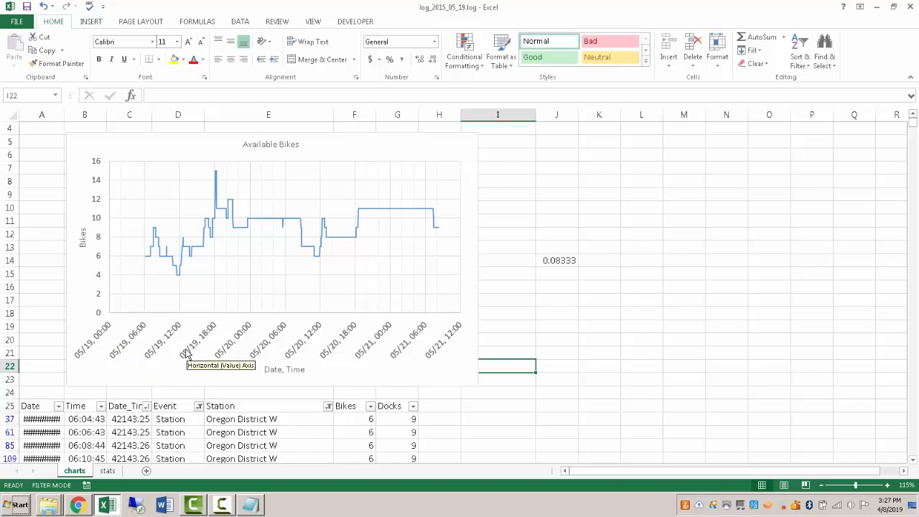
{"action": "left_click", "coordinate": [107, 470]}
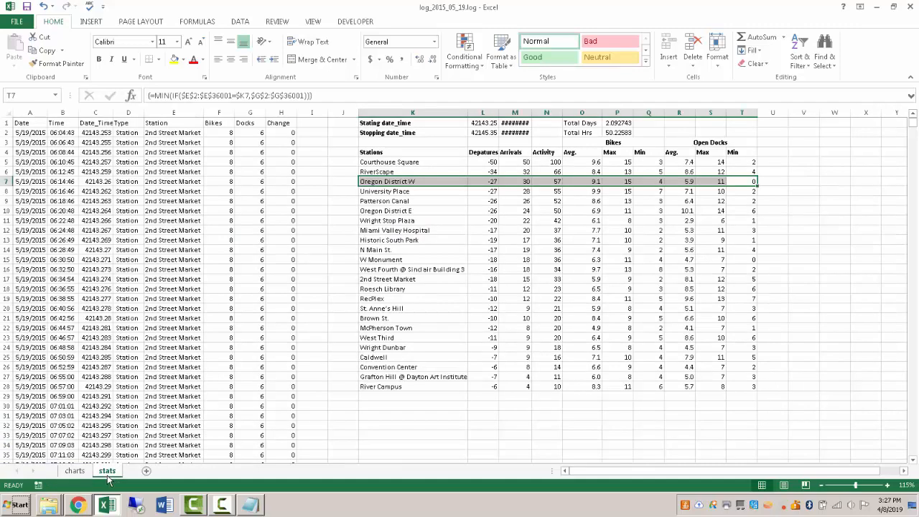
{"action": "left_click", "coordinate": [345, 260]}
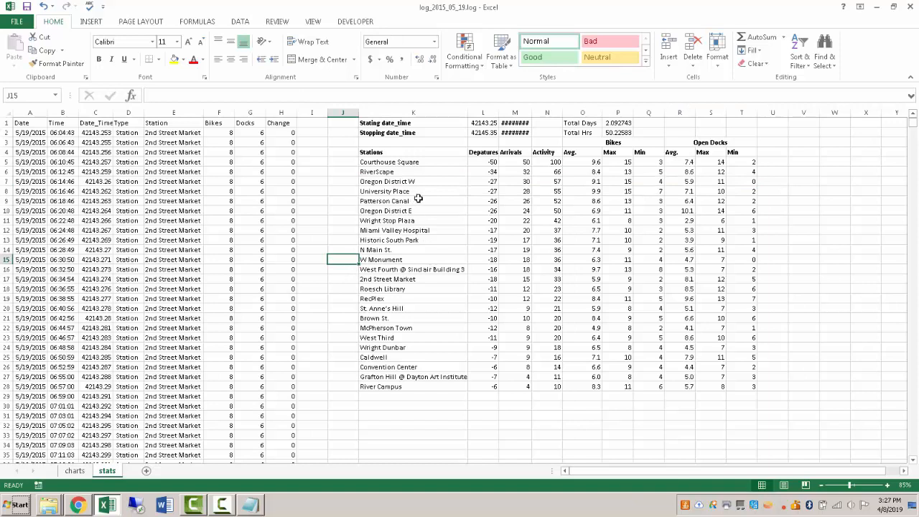
Review Courthouse Square's departures, activity and average bikes formulas alongside the first date in the log data.
{"action": "left_click", "coordinate": [484, 162]}
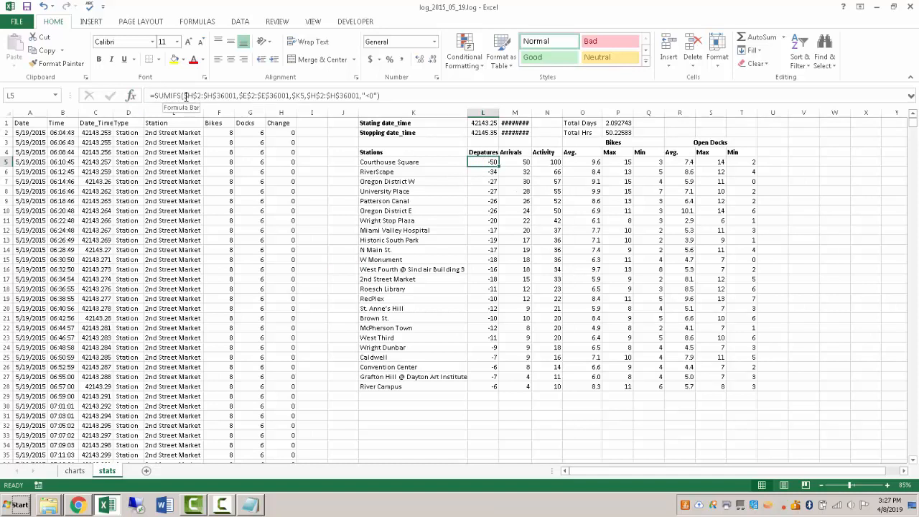
{"action": "left_click", "coordinate": [544, 163]}
{"action": "left_click", "coordinate": [576, 161]}
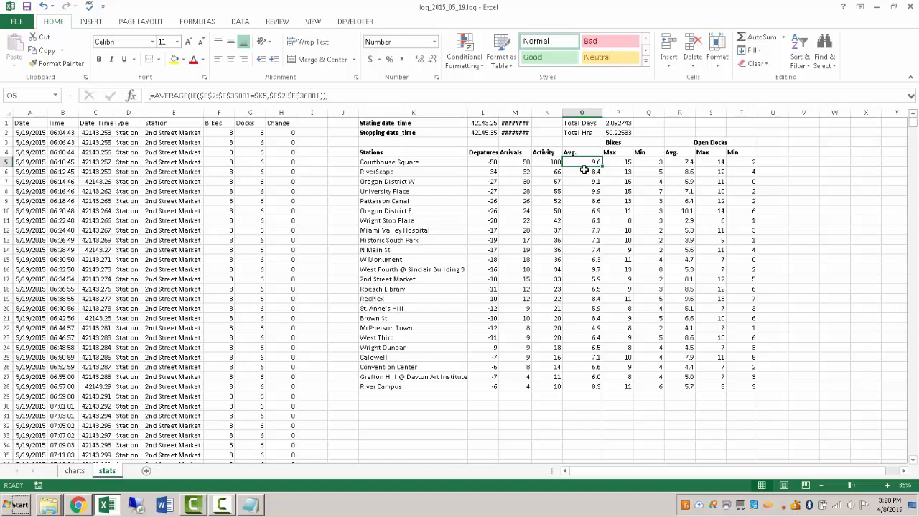
{"action": "left_click", "coordinate": [334, 199]}
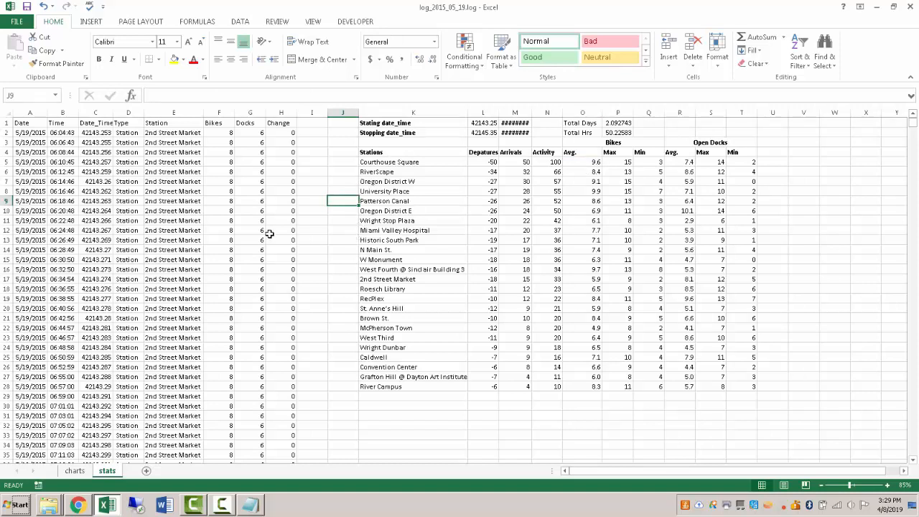
{"action": "left_click", "coordinate": [21, 134]}
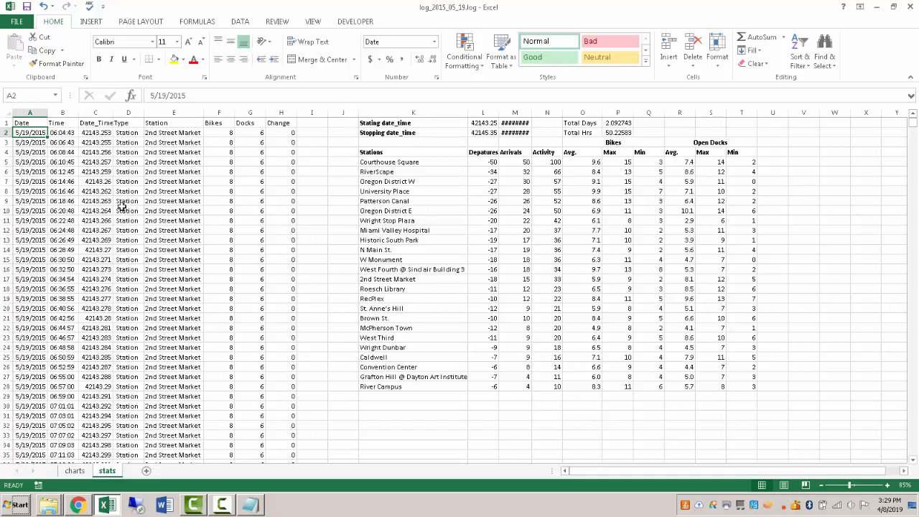
{"action": "left_click", "coordinate": [485, 161]}
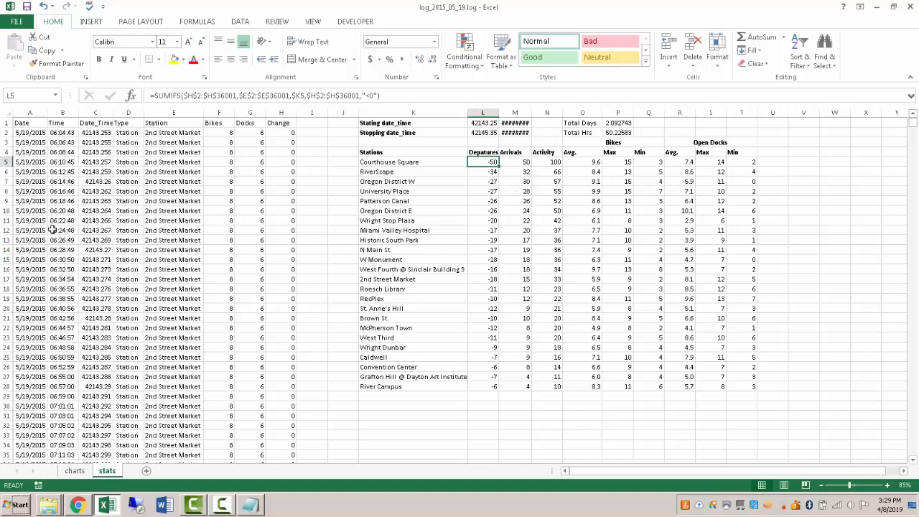
{"action": "left_click", "coordinate": [25, 132]}
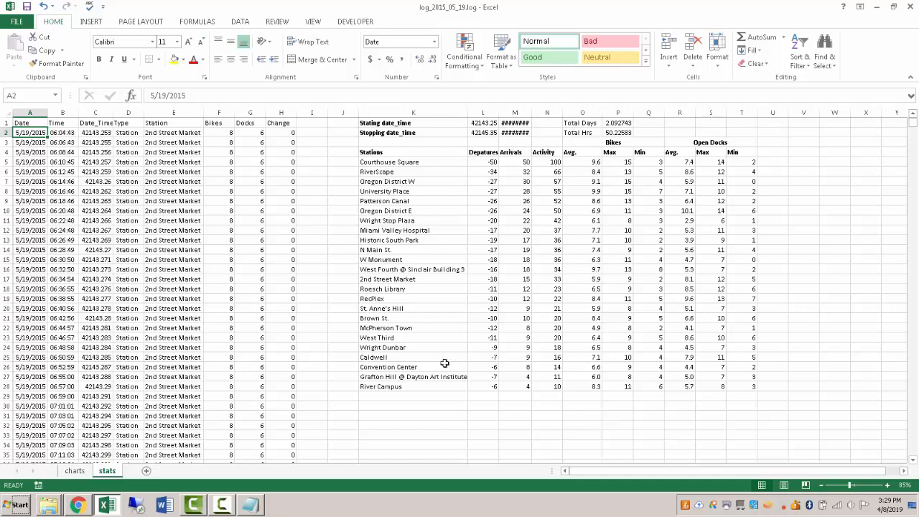
Autofit column M so the formatted starting and stopping date_time values fit.
{"action": "left_click", "coordinate": [444, 422]}
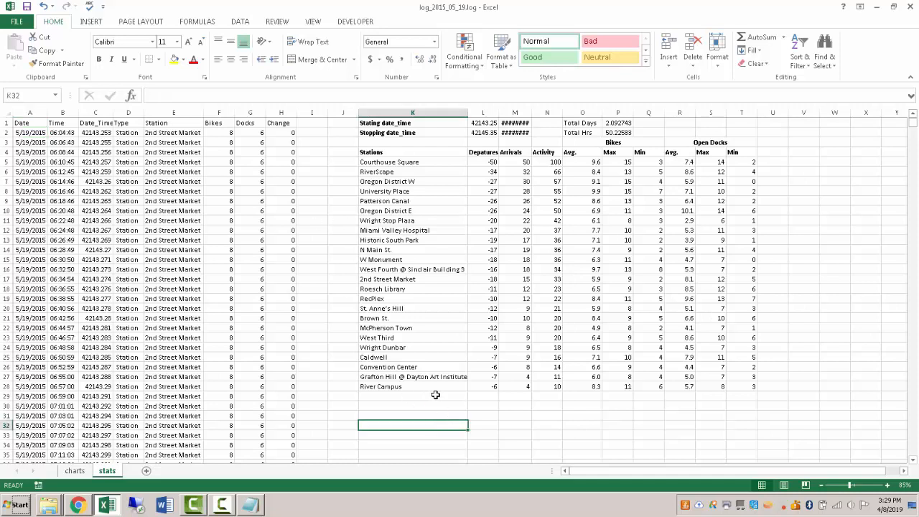
{"action": "double_click", "coordinate": [532, 112]}
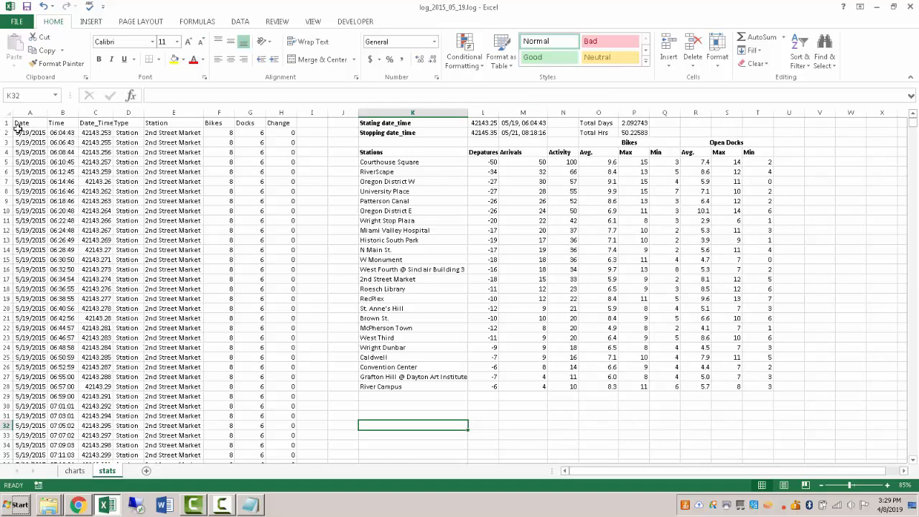
{"action": "left_click", "coordinate": [460, 416]}
{"action": "left_click", "coordinate": [220, 507]}
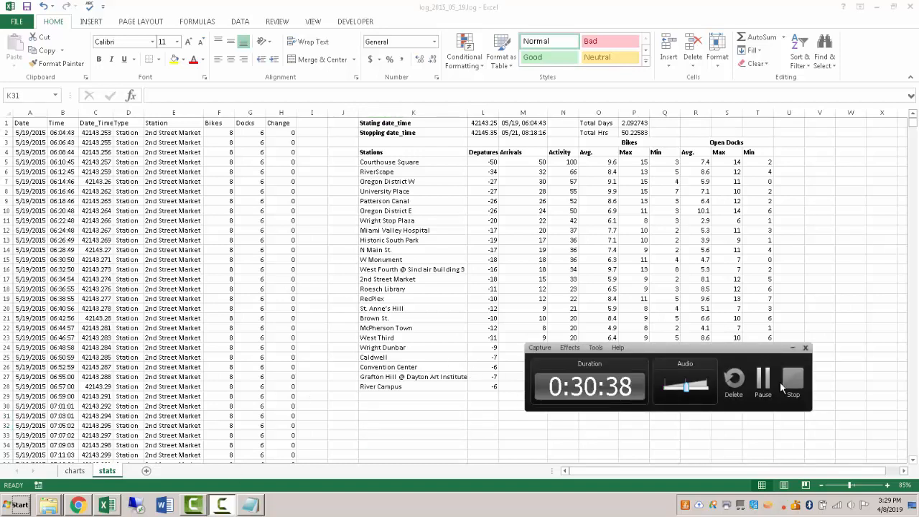